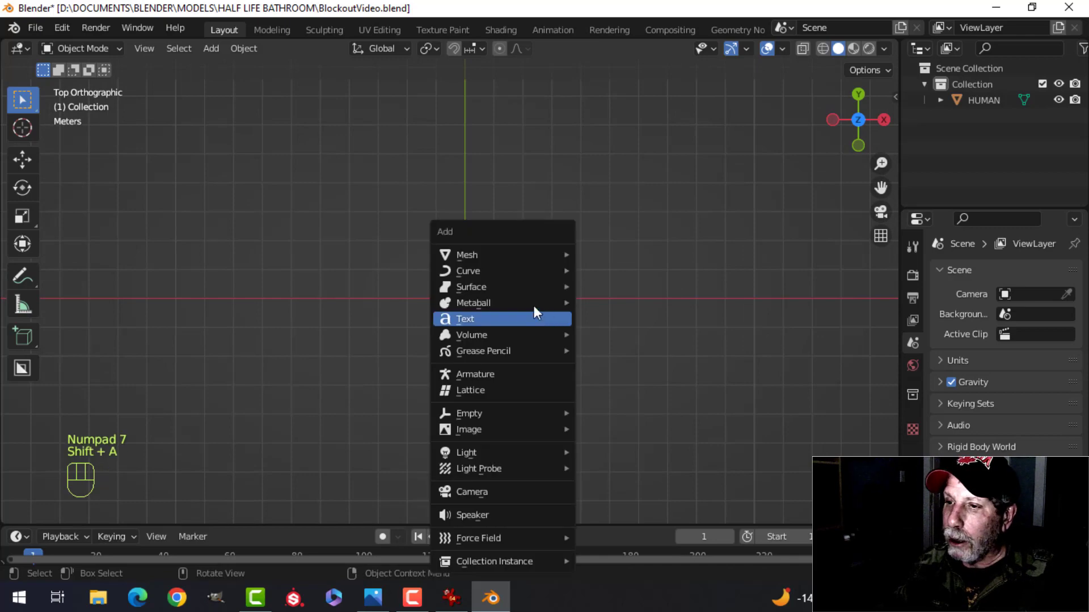
Add a plane at the origin and delete its two vertices on the +X side, keeping only the opposite edge
mouse_move(499, 253)
click(603, 253)
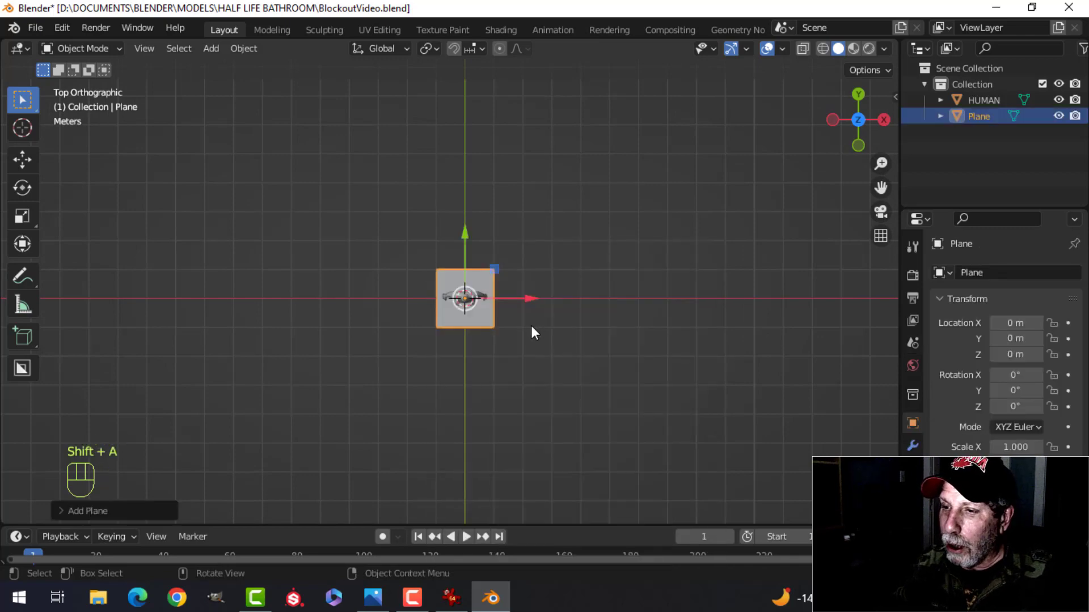
scroll(530, 333, up, 3)
key(Tab)
click(526, 253)
shift+click(526, 354)
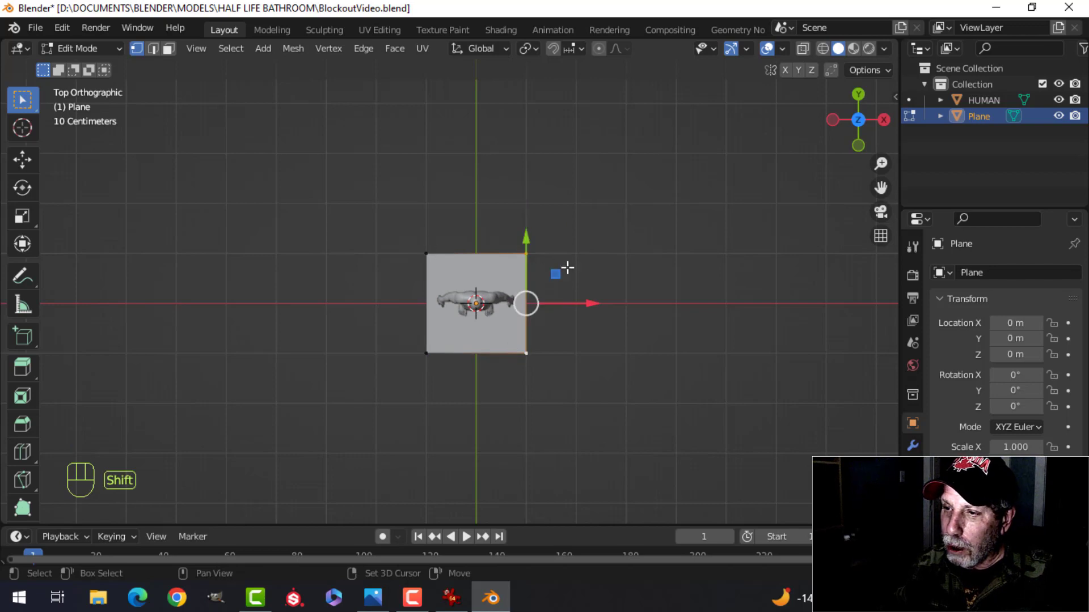
key(x)
click(588, 289)
Shift the remaining edge about 1 m toward -X and move its far vertex about 2 m along +Y to lengthen it
drag(501, 303, 446, 313)
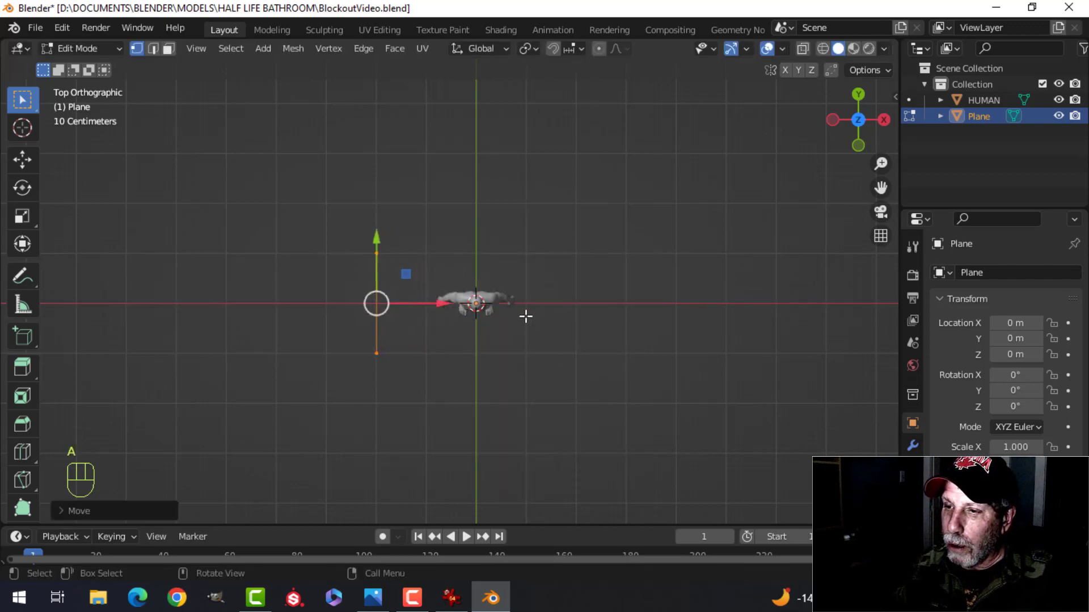
scroll(526, 319, down, 2)
drag(399, 257, 401, 147)
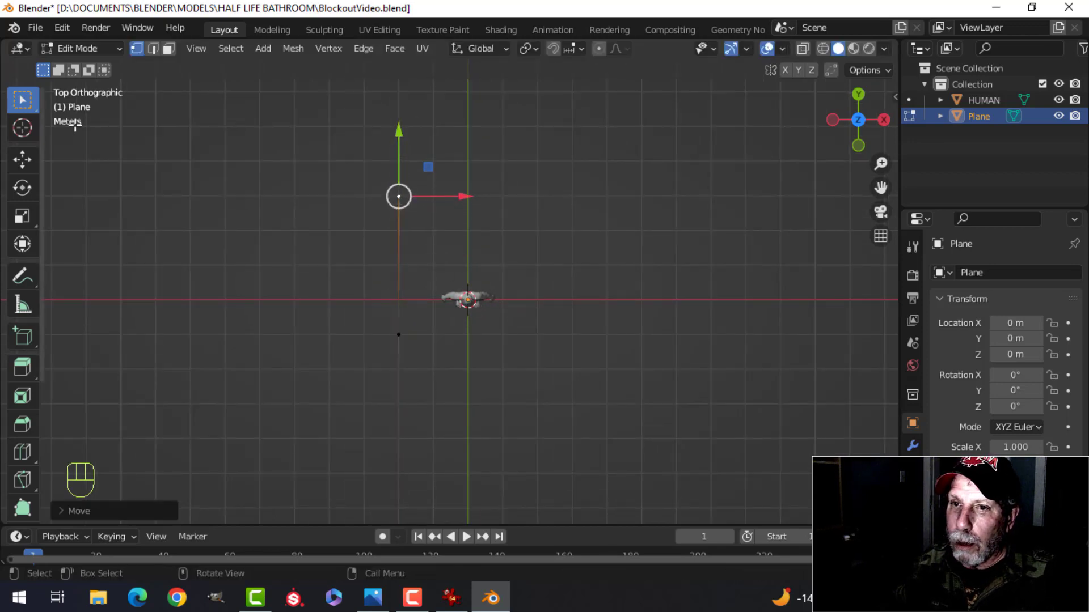
Extrude the wall line's end vertex about 2 m toward -X, then about 7 m along +Y to outline the side alcove
click(23, 159)
shift+middle_drag(495, 239, 535, 296)
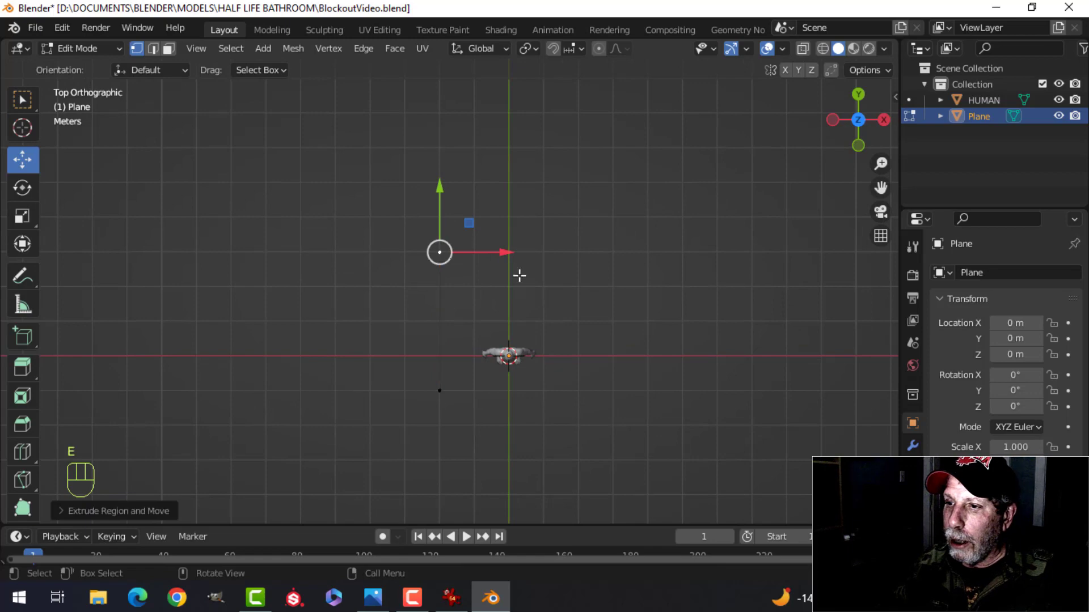
drag(505, 248, 431, 253)
shift+middle_drag(510, 255, 526, 326)
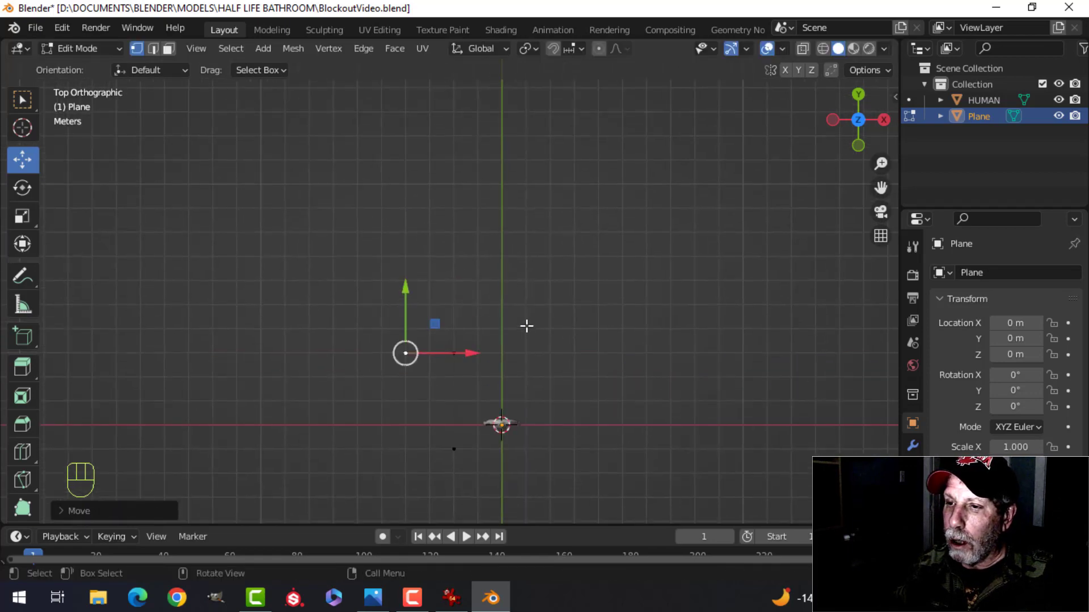
drag(405, 290, 406, 144)
Extrude the alcove's end vertex toward +X and align it with the first wall segment using vertex snapping
middle_drag(537, 260, 460, 229)
key(a)
click(460, 229)
drag(462, 227, 525, 195)
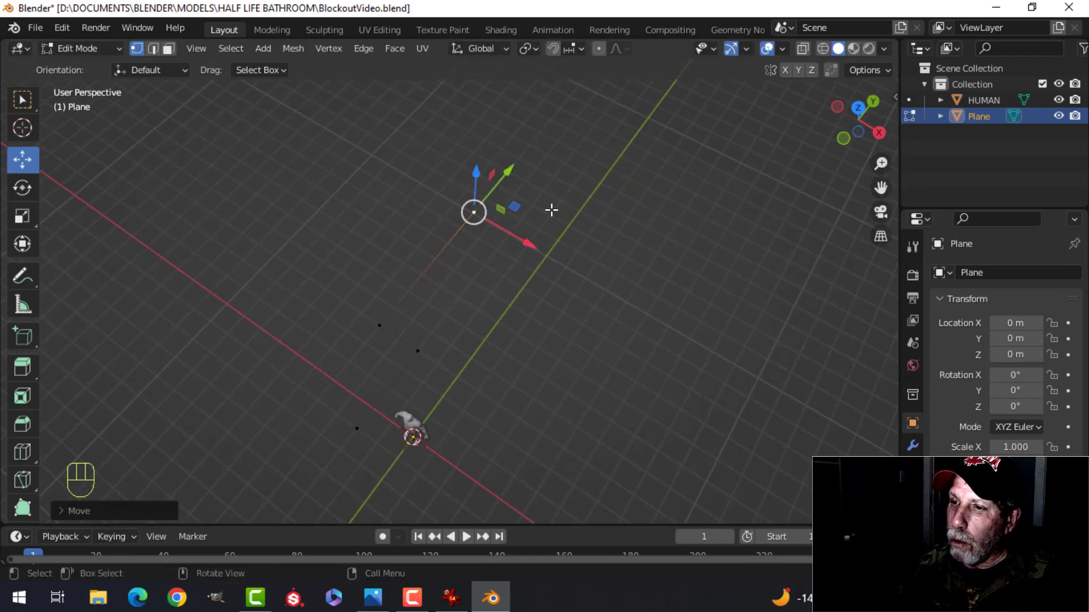
key(KP_7)
shift+middle_drag(555, 218, 552, 239)
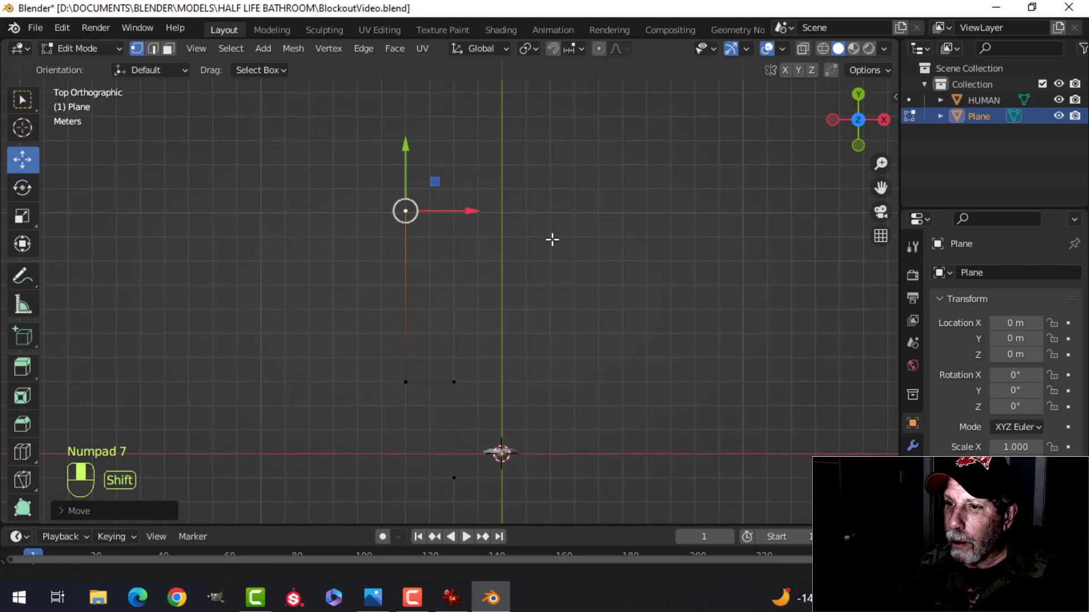
drag(463, 208, 514, 209)
click(571, 49)
click(540, 113)
ctrl+drag(533, 206, 484, 304)
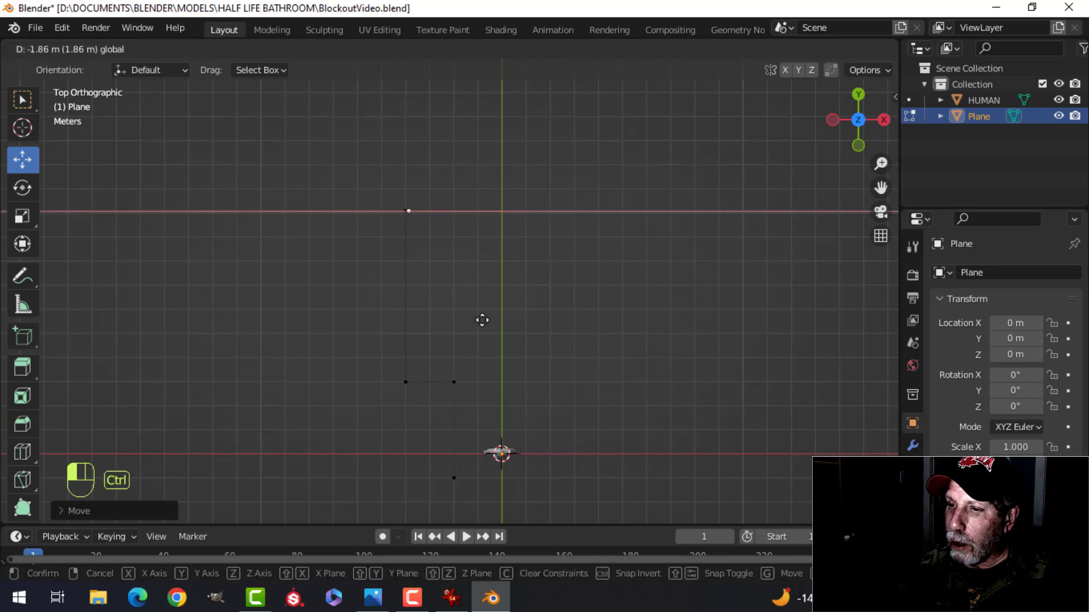
ctrl+drag(467, 382, 468, 381)
Extrude the end vertex about 4 m along +Y to continue the side wall beyond the alcove
scroll(522, 132, down, 2)
shift+middle_drag(559, 177, 549, 223)
drag(445, 199, 447, 195)
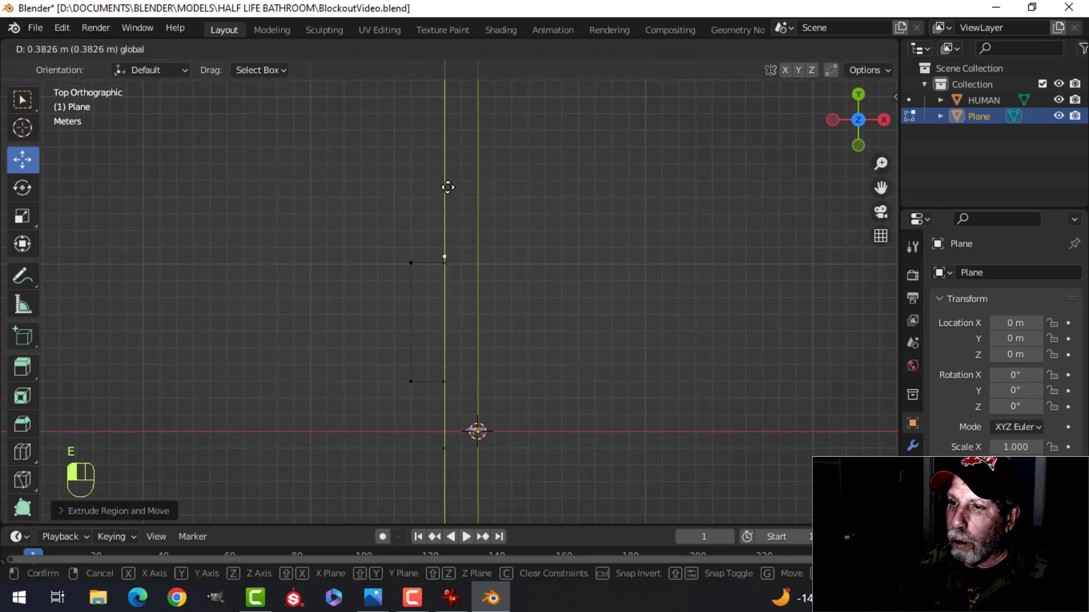
drag(444, 137, 444, 137)
Extrude the end vertex about 12 m along +X to form the back wall line
scroll(524, 207, down, 2)
shift+middle_drag(550, 231, 509, 230)
key(e)
click(509, 230)
drag(472, 226, 612, 213)
middle_drag(604, 249, 587, 208)
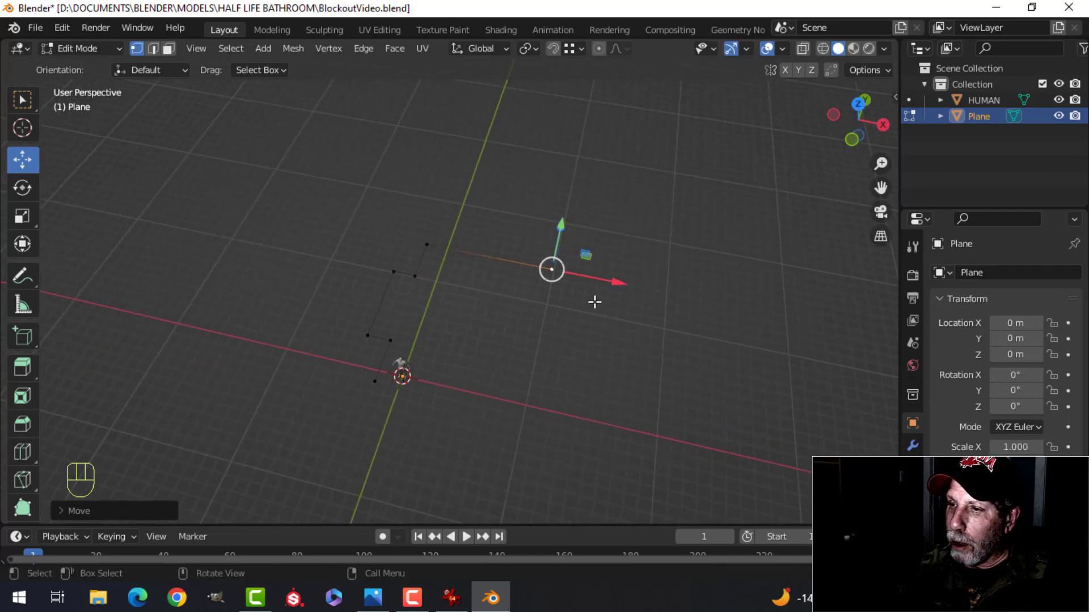
middle_drag(598, 317, 540, 308)
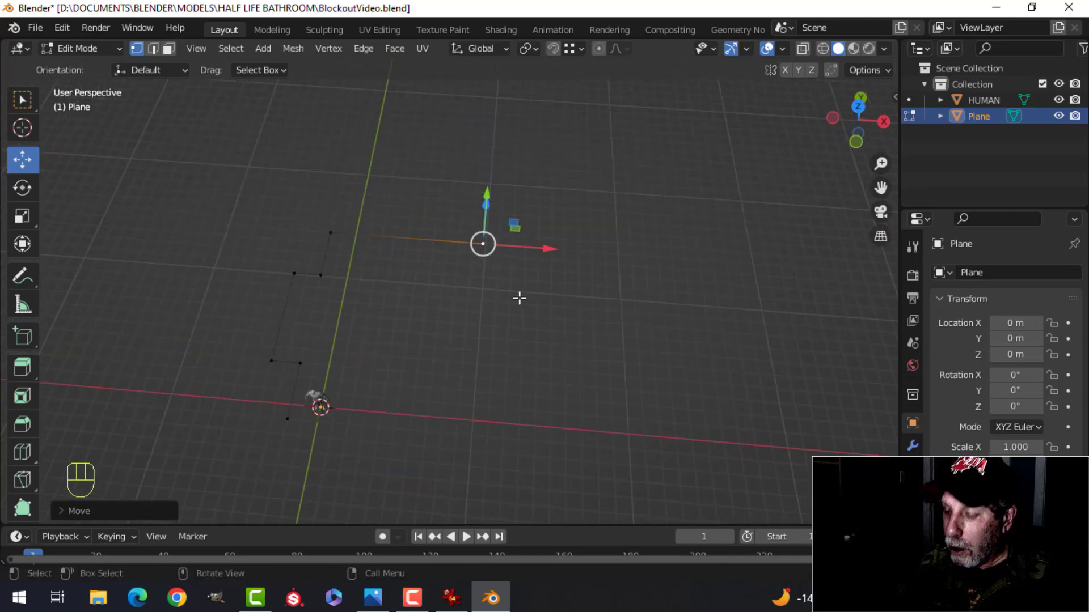
Extrude a corner notch from the back wall's end, about 1.4 m toward -Y and then about 2 m toward +X
key(KP_7)
key(e)
mouse_move(489, 169)
mouse_down()
mouse_move(495, 202)
mouse_move(478, 181)
mouse_up()
key(e)
click(510, 268)
drag(545, 250, 586, 237)
click(572, 256)
Extrude the long side wall toward -Y and snap its end level with the alcove's near corner
scroll(510, 295, down, 2)
scroll(535, 278, up, 3)
scroll(567, 306, down, 2)
shift+middle_drag(560, 316, 547, 269)
key(e)
click(547, 270)
drag(482, 141, 486, 194)
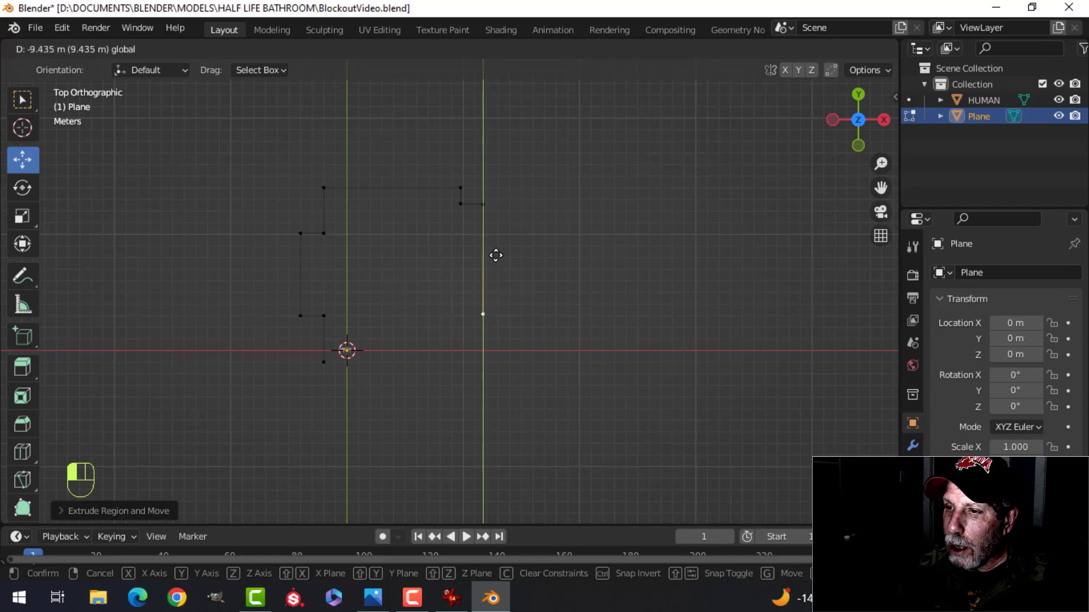
drag(496, 255, 497, 255)
scroll(548, 297, up, 2)
shift+middle_drag(567, 292, 564, 277)
ctrl+drag(493, 250, 428, 278)
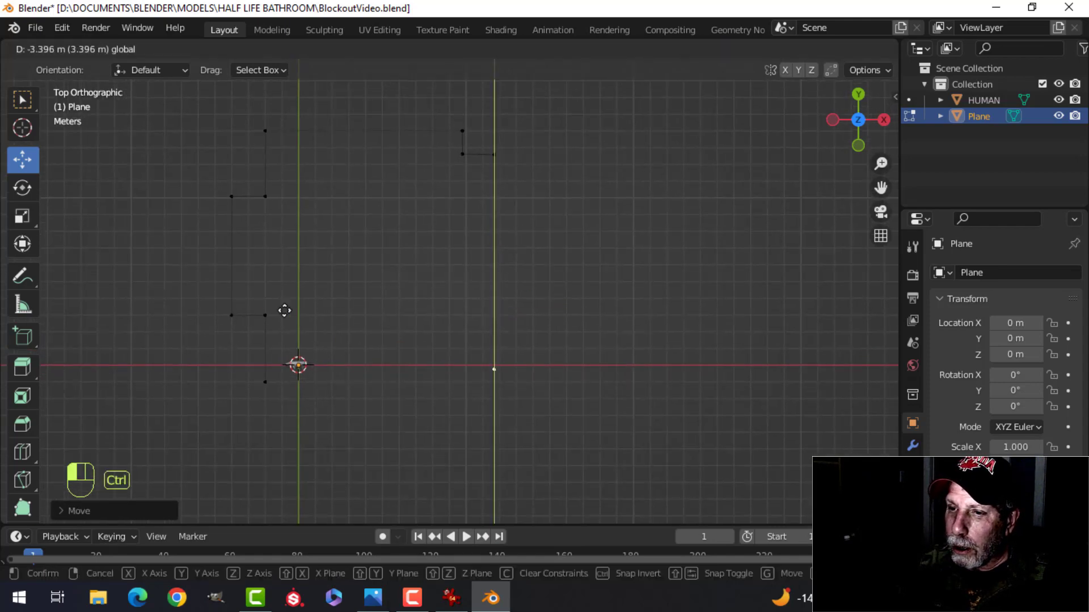
ctrl+drag(272, 303, 272, 304)
Extrude the long side wall's end about 6.7 m toward -X to form the front wall line
key(e)
click(564, 323)
drag(565, 323, 479, 328)
scroll(540, 303, down, 1)
shift+middle_drag(520, 340, 537, 294)
drag(508, 269, 481, 273)
Extrude the front wall's end toward -Y and snap it level with the open end of the opposite entrance wall
key(e)
click(449, 301)
drag(414, 212, 404, 290)
scroll(484, 286, up, 3)
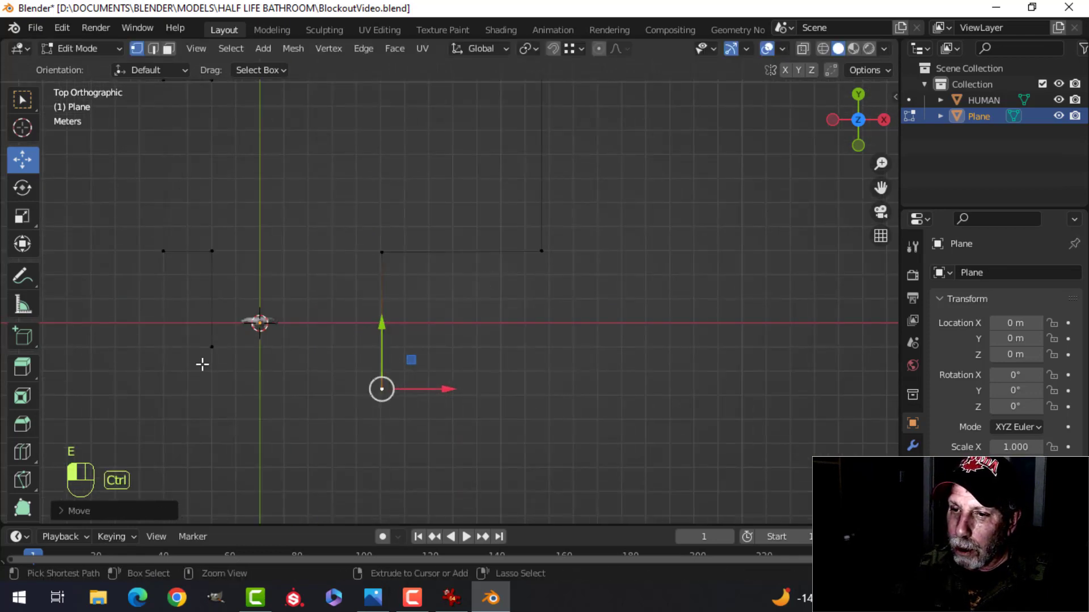
ctrl+drag(380, 329, 213, 344)
Select the whole wall outline and extrude it upward along Z into standing walls
middle_drag(467, 338, 479, 272)
key(a)
middle_drag(578, 304, 510, 245)
key(e)
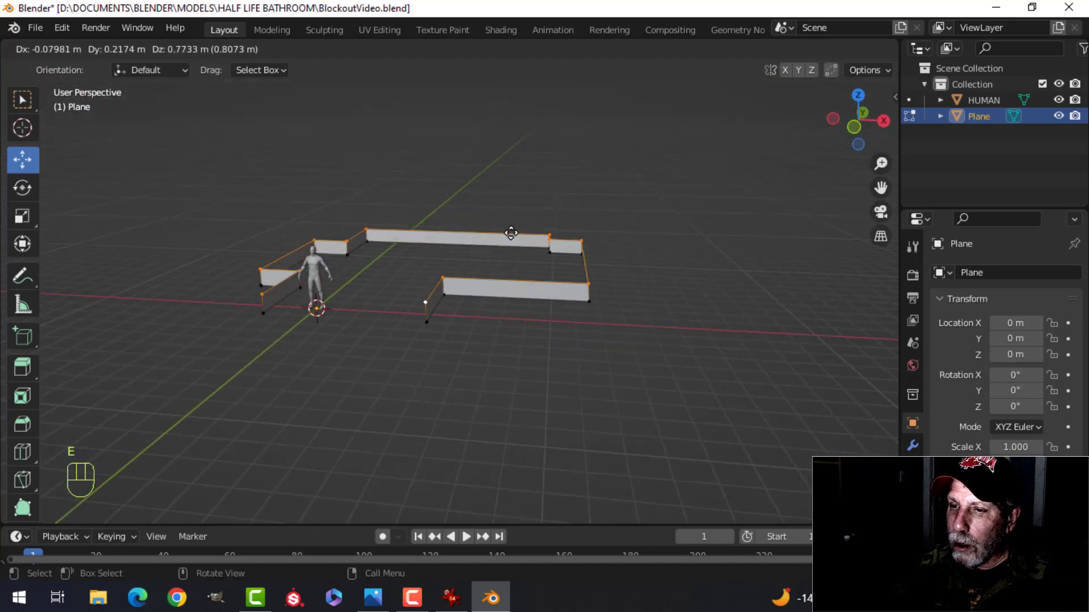
key(z)
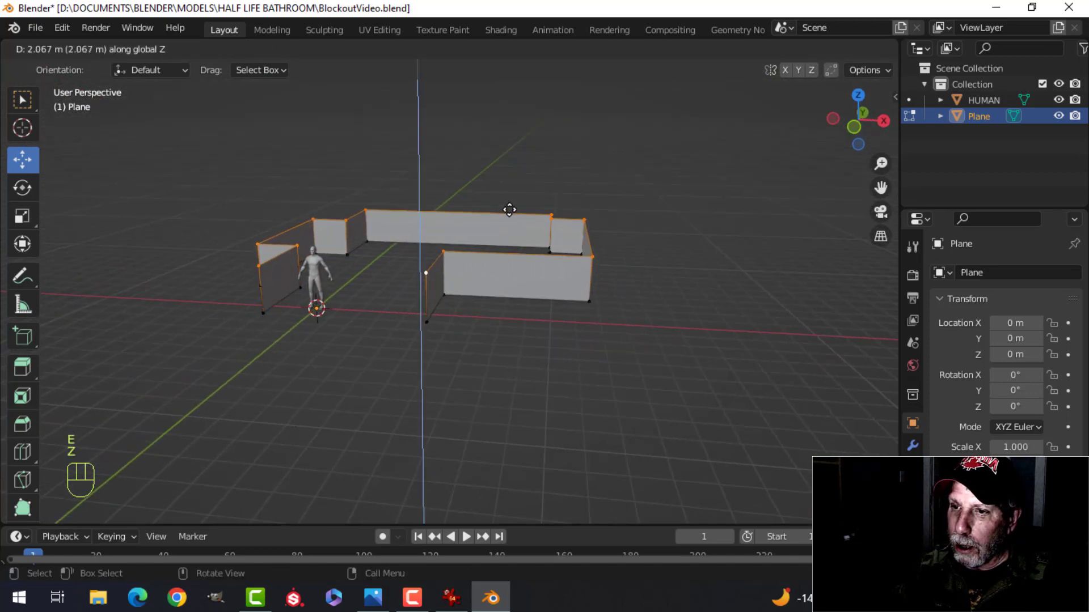
click(509, 207)
Raise the walls' top edges further along Z in front view, then clear the selection
scroll(450, 238, up, 4)
shift+middle_drag(427, 242, 470, 204)
key(KP_1)
drag(437, 203, 437, 137)
middle_drag(454, 153, 503, 243)
key(alt+a)
Leave mesh editing and move the human figure beside the alcove, to about X -1.84 m, Y 4.34 m
middle_drag(553, 196, 329, 374)
middle_drag(334, 368, 267, 314)
key(Tab)
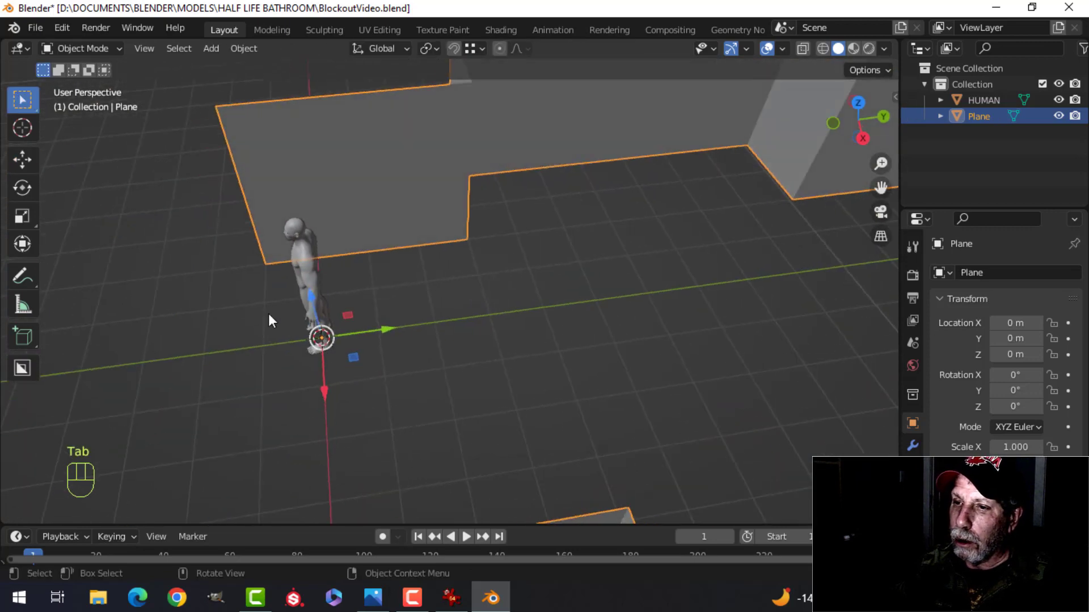
click(299, 269)
middle_drag(299, 269, 357, 335)
drag(359, 361, 627, 297)
middle_drag(627, 297, 496, 309)
drag(496, 309, 399, 286)
middle_drag(400, 285, 539, 271)
Rotate the human figure -90° around Z and shift it along Y to about 4.65 m
key(r)
key(z)
key(minus)
text(90)
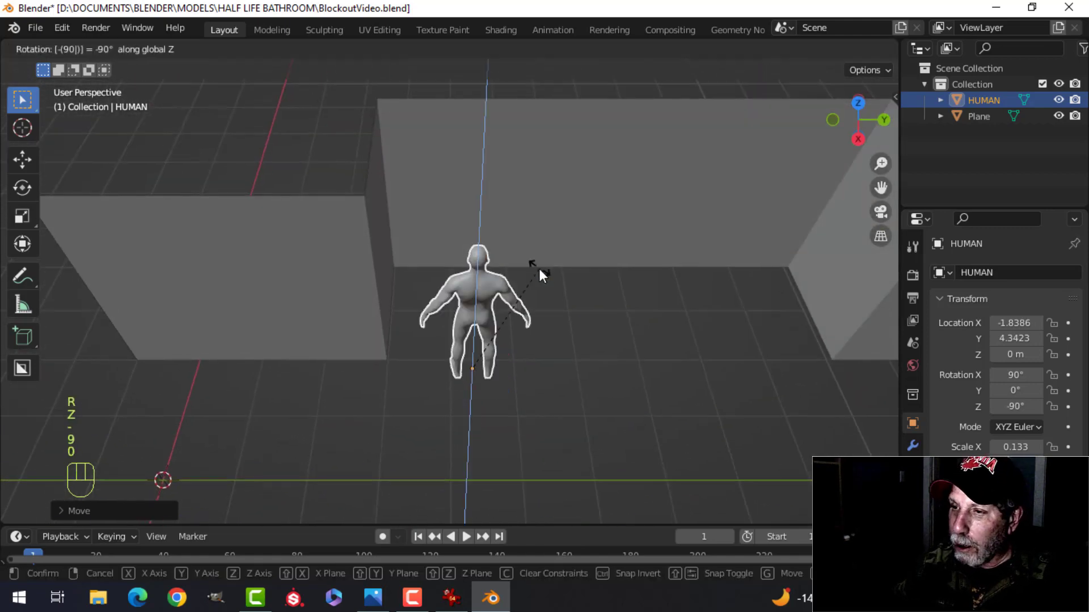
key(Return)
shift+middle_drag(635, 301, 456, 341)
drag(456, 342, 474, 348)
Edit the walls in face mode and move the alcove's far end wall toward -Y to make the alcove narrower
middle_drag(474, 347, 478, 272)
click(497, 252)
key(Tab)
key(a)
key(3)
click(489, 222)
scroll(513, 230, down, 2)
drag(567, 205, 461, 214)
middle_drag(461, 214, 327, 149)
Select the back wall together with the corner notch faces and move them toward -Y, shortening the room
scroll(442, 208, up, 2)
shift+middle_drag(444, 208, 593, 282)
key(alt+a)
click(567, 202)
shift+click(766, 198)
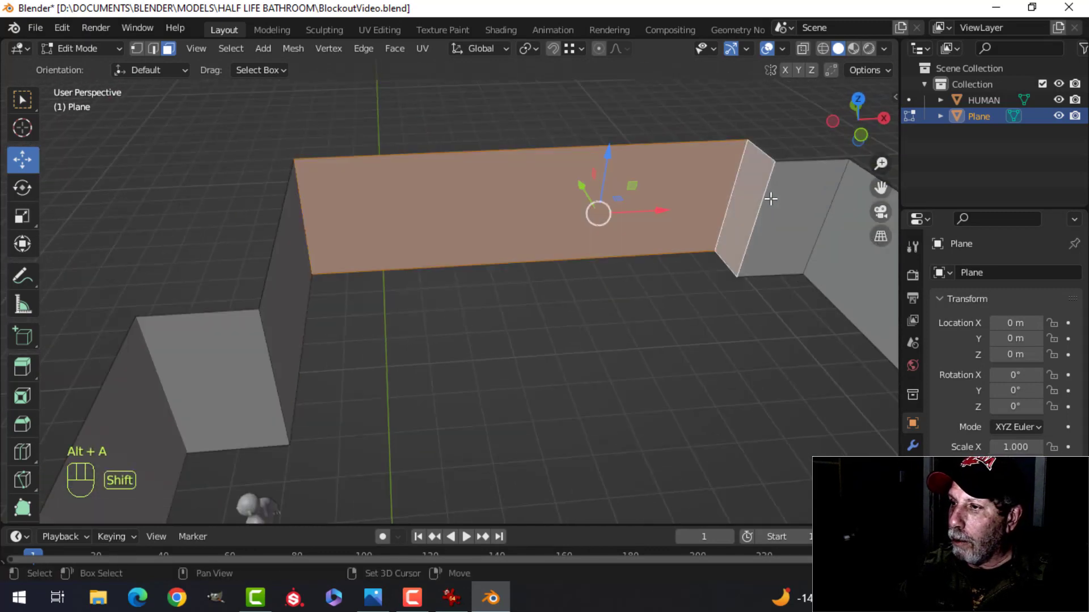
middle_drag(632, 233, 513, 240)
middle_drag(486, 143, 449, 216)
drag(518, 206, 518, 194)
scroll(312, 184, down, 1)
middle_drag(215, 210, 390, 204)
key(alt+a)
Move the human figure into the room near the back wall, using the top view with wireframe shading
shift+middle_drag(319, 208, 351, 155)
key(Tab)
click(148, 281)
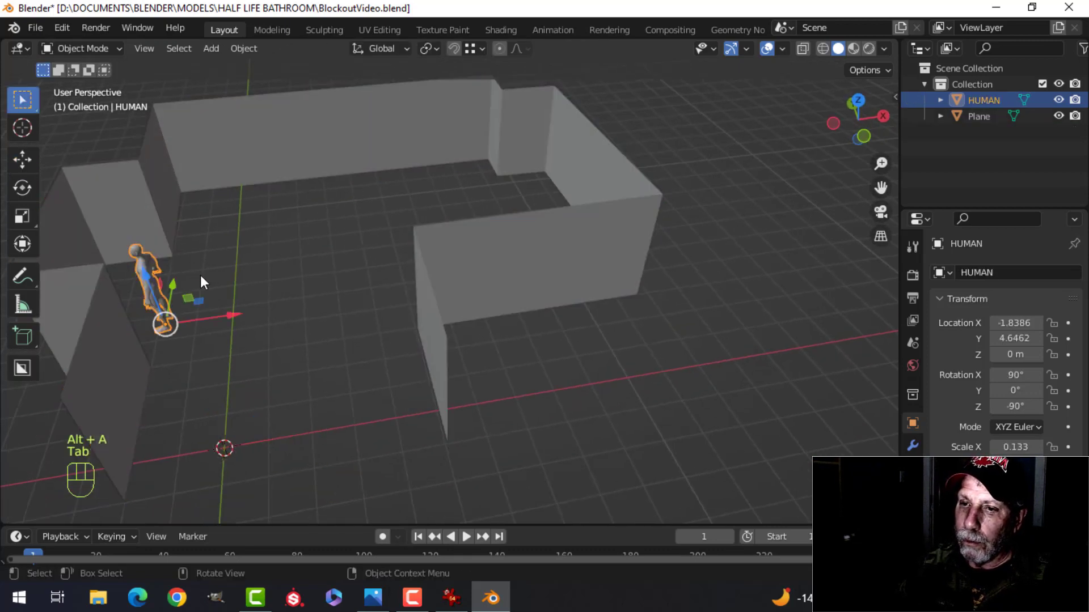
key(KP_7)
key(g)
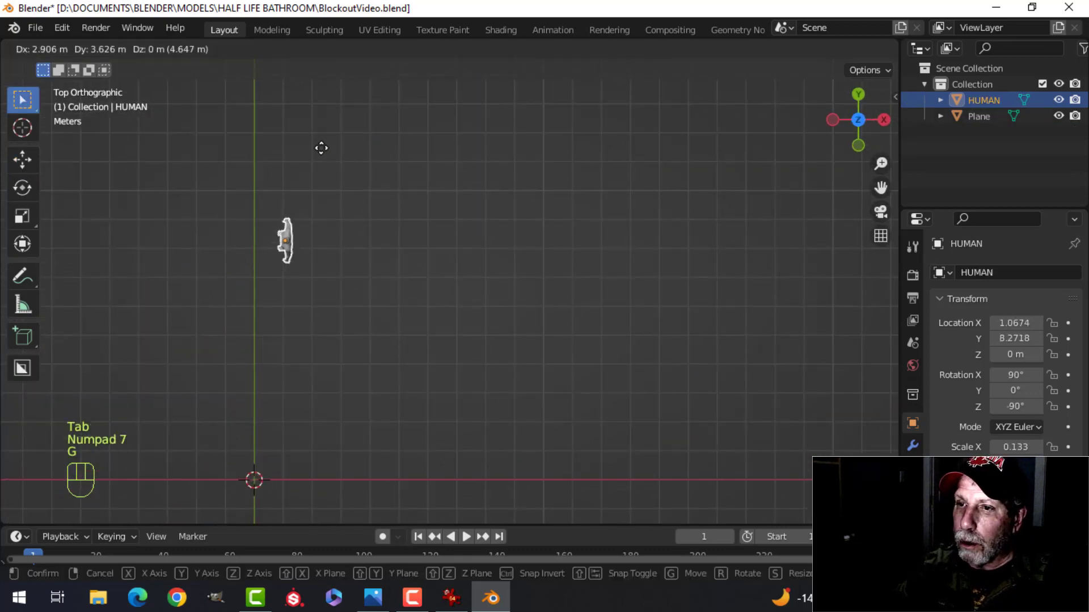
click(321, 146)
key(z)
click(233, 143)
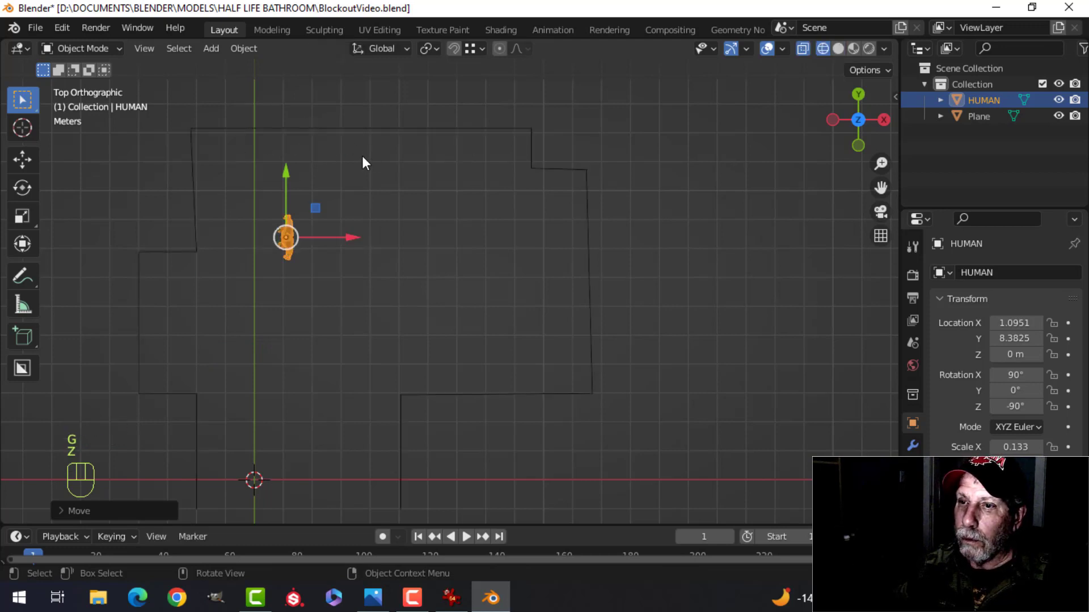
shift+middle_drag(324, 158, 353, 159)
key(g)
click(324, 124)
Snap the back wall's -X corner vertices in line with the side wall vertex below, then return to solid shading
click(224, 133)
key(Tab)
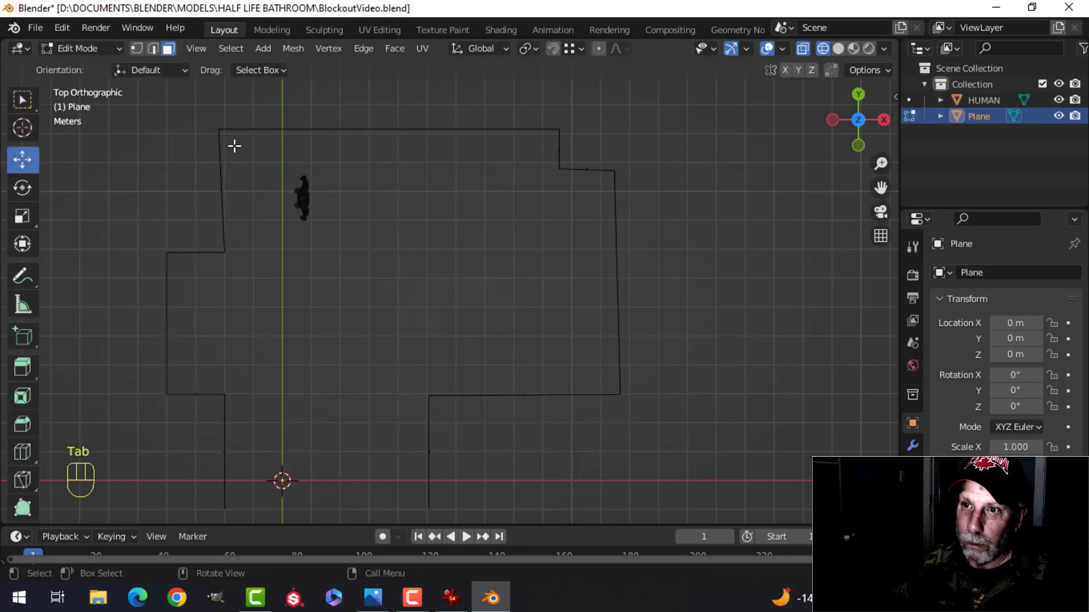
ctrl+drag(266, 129, 260, 212)
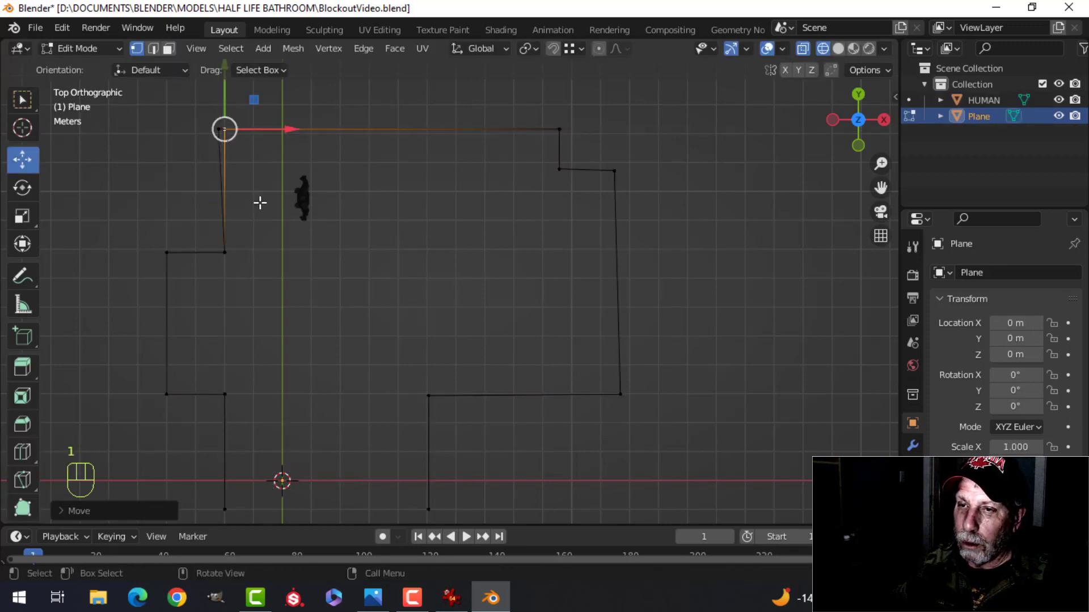
drag(253, 132, 229, 247)
middle_drag(230, 247, 335, 194)
key(alt+a)
key(z)
click(512, 143)
Examine the room's width from a perspective view against the human figure
middle_drag(336, 194, 376, 175)
scroll(354, 192, up, 2)
key(Tab)
scroll(376, 174, down, 3)
key(alt+a)
shift+middle_drag(552, 193, 494, 193)
middle_drag(495, 195, 428, 158)
In wireframe top view, select all vertices on the room's +X side and move them toward -X to narrow the room
click(428, 158)
key(KP_7)
key(Tab)
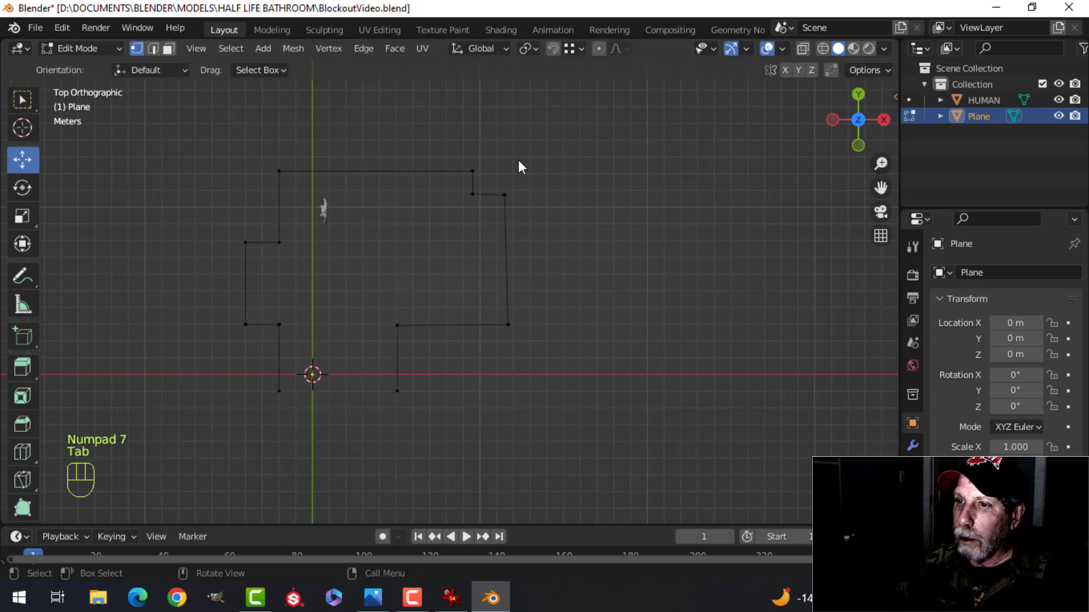
key(z)
key(4)
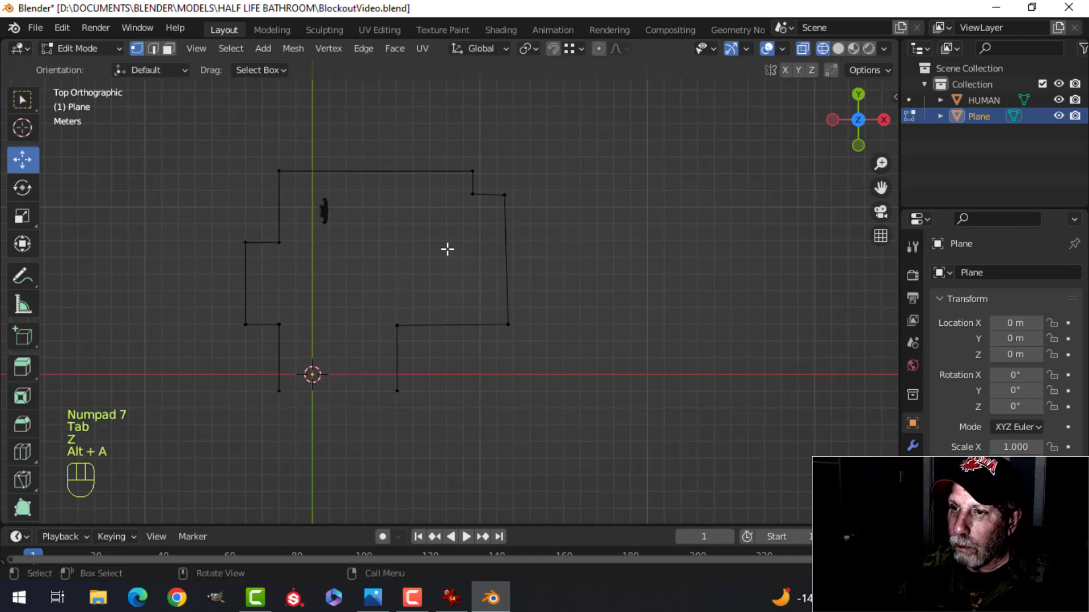
key(b)
drag(362, 146, 625, 416)
drag(527, 267, 499, 268)
Select the vertices of the entrance corridor's +X wall and move them back toward +X to widen the corridor
key(alt+a)
key(b)
drag(342, 290, 377, 397)
drag(441, 363, 471, 365)
Select the whole +X side of the outline, including the corner notch, and move it further toward -X
key(alt+a)
key(b)
drag(364, 139, 516, 397)
drag(511, 263, 469, 267)
Return to solid shading and inspect the narrowed room from the entrance to judge its proportions against the figure
scroll(399, 287, up, 4)
middle_drag(391, 244, 400, 176)
shift+middle_drag(269, 177, 499, 287)
middle_drag(491, 283, 466, 351)
scroll(430, 231, up, 3)
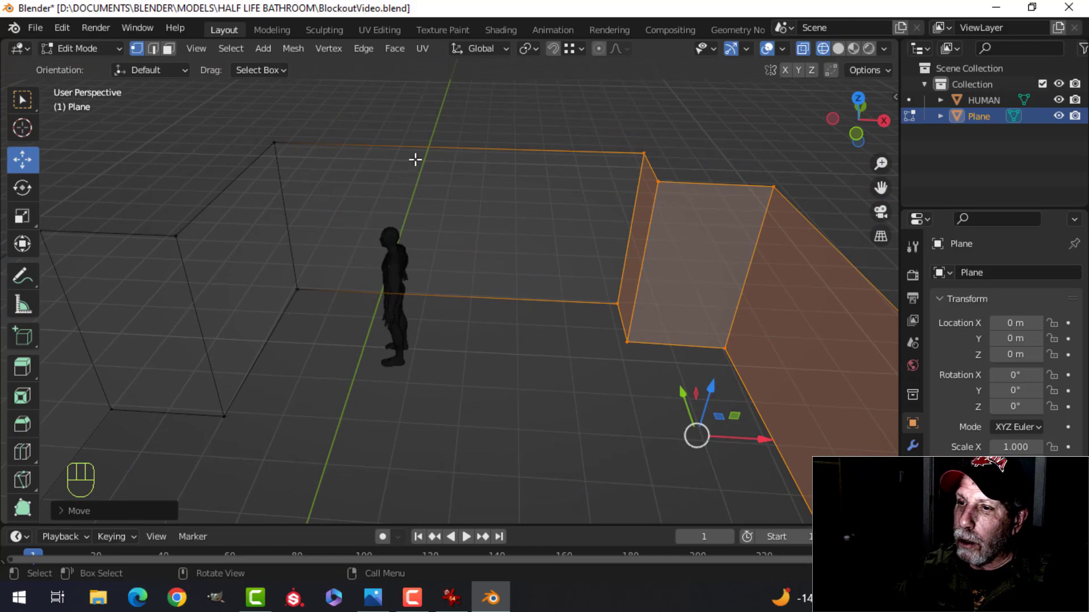
scroll(518, 244, down, 2)
shift+middle_drag(554, 260, 657, 271)
key(alt+a)
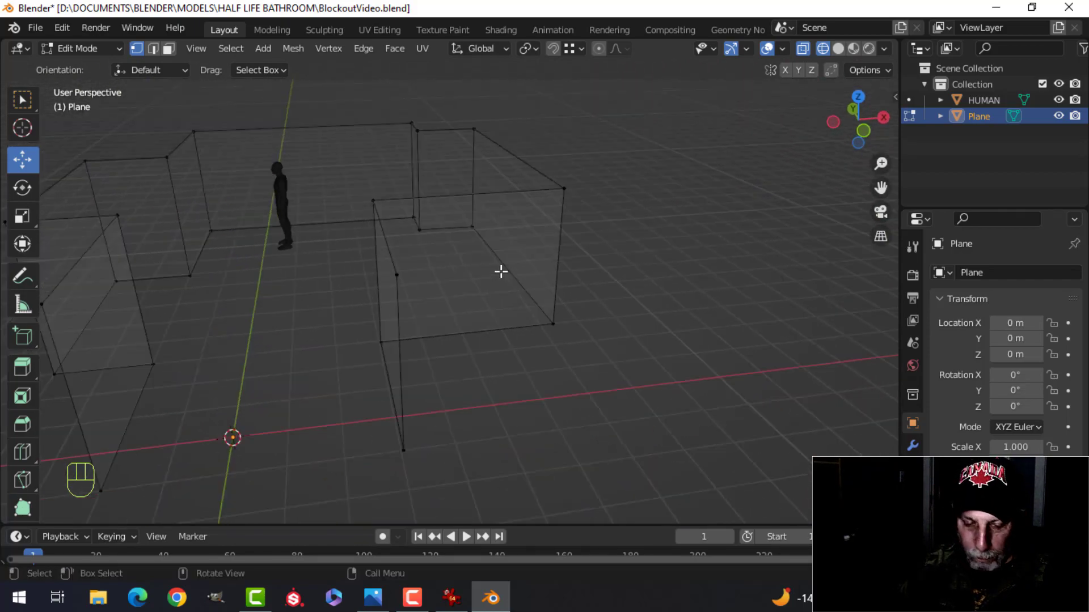
click(593, 270)
mouse_move(593, 270)
middle_down()
mouse_move(505, 263)
mouse_move(474, 239)
mouse_move(381, 261)
mouse_move(298, 258)
mouse_move(450, 292)
middle_up()
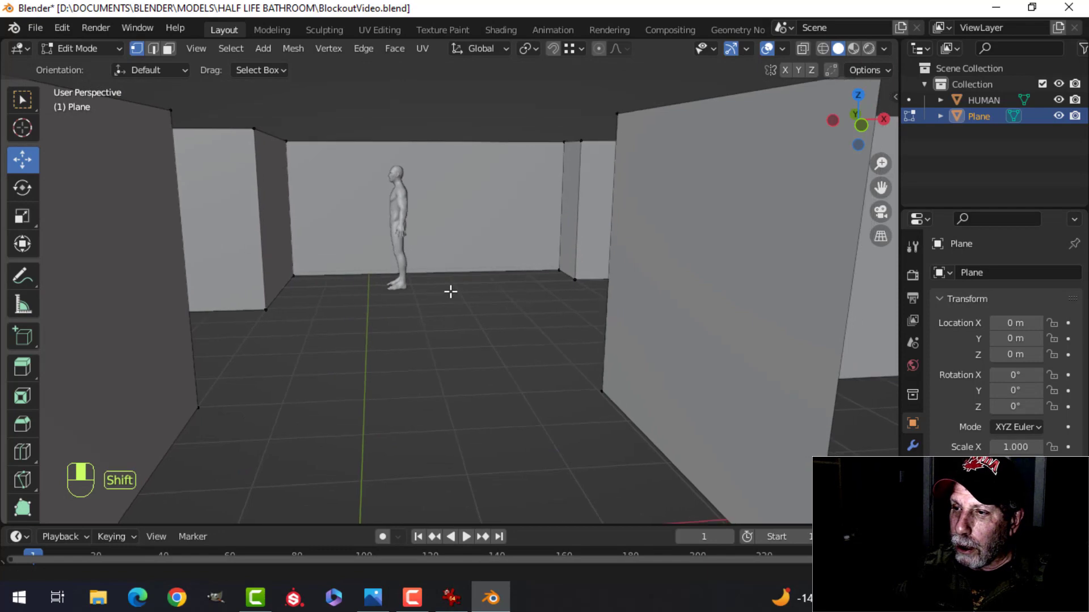
Move the back wall face of the -X side alcove toward +X to make the alcove shallower
middle_drag(325, 278, 164, 227)
scroll(270, 260, down, 5)
shift+middle_drag(239, 297, 395, 276)
click(325, 219)
drag(375, 264, 396, 267)
mouse_move(515, 243)
shift+middle_down()
mouse_move(478, 255)
mouse_move(527, 259)
shift+middle_up()
key(alt+a)
Move the long wall face on the room's +X side slightly toward -X
shift+middle_drag(581, 215, 503, 226)
middle_drag(504, 226, 549, 219)
click(600, 202)
middle_drag(635, 220, 624, 260)
drag(703, 250, 680, 260)
key(alt+a)
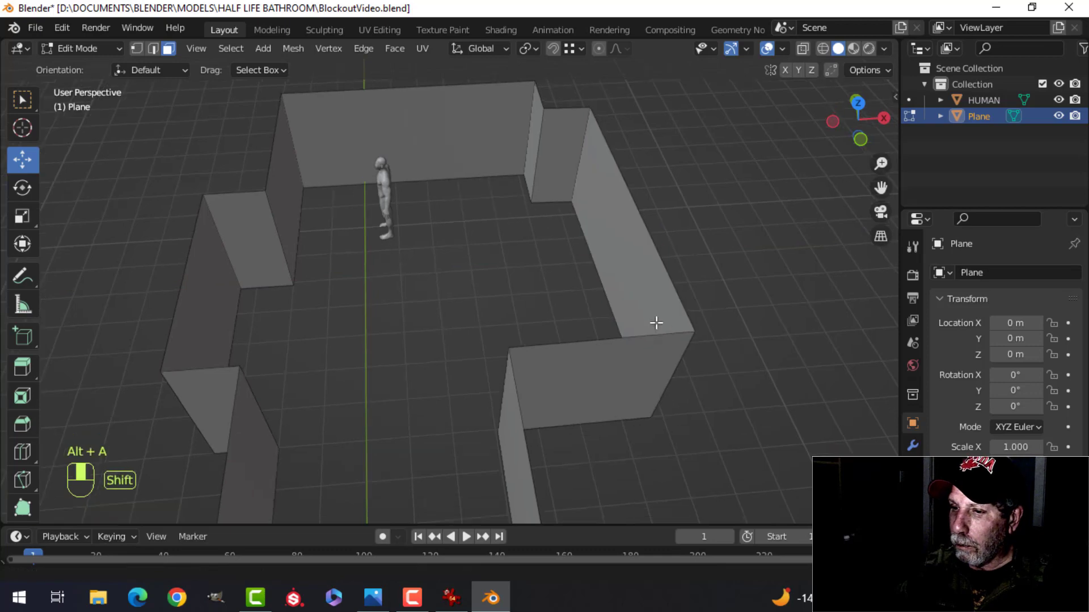
Move the front jog wall on the room's +X side slightly along Y to adjust that side's depth
middle_drag(661, 343, 476, 268)
drag(561, 317, 584, 309)
middle_drag(584, 309, 458, 233)
key(alt+a)
Inspect the resized room at the figure's eye level and from outside the entrance
shift+middle_drag(478, 172, 473, 302)
shift+middle_drag(444, 262, 474, 311)
scroll(331, 299, up, 1)
shift+middle_drag(331, 299, 377, 314)
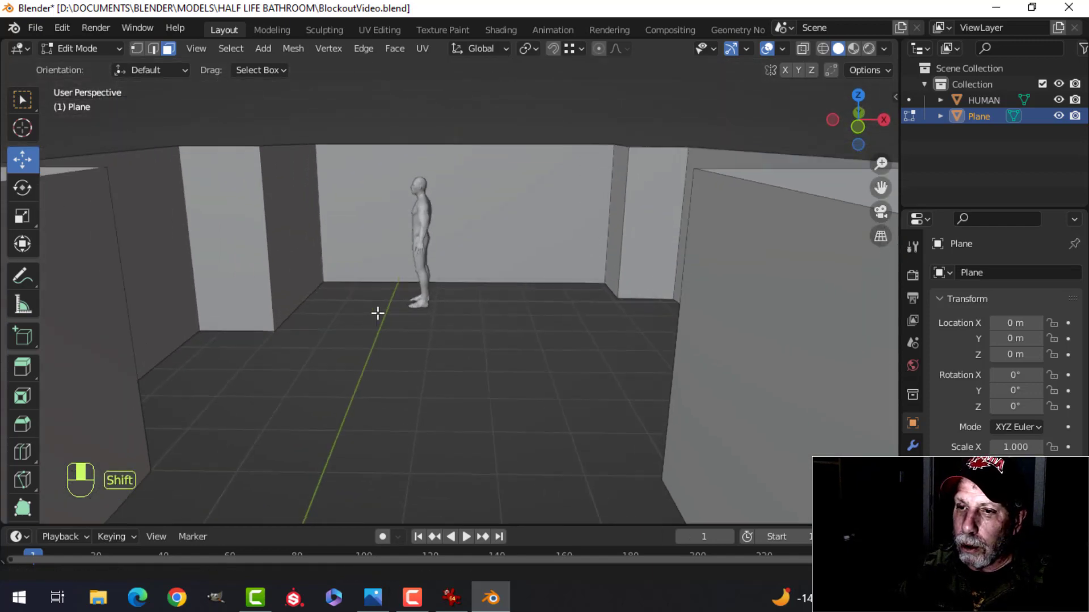
scroll(195, 267, down, 3)
middle_drag(195, 267, 466, 224)
scroll(491, 280, up, 2)
scroll(513, 252, down, 3)
scroll(498, 238, up, 4)
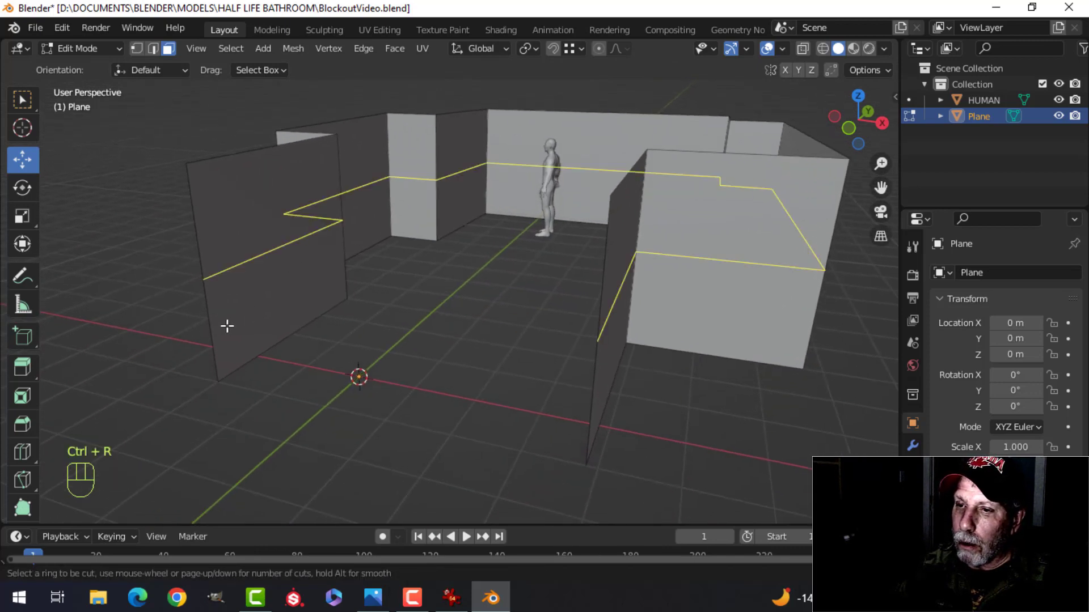
Add a horizontal loop cut around all the walls, slide it close to the floor and lower it slightly for a baseboard
click(227, 326)
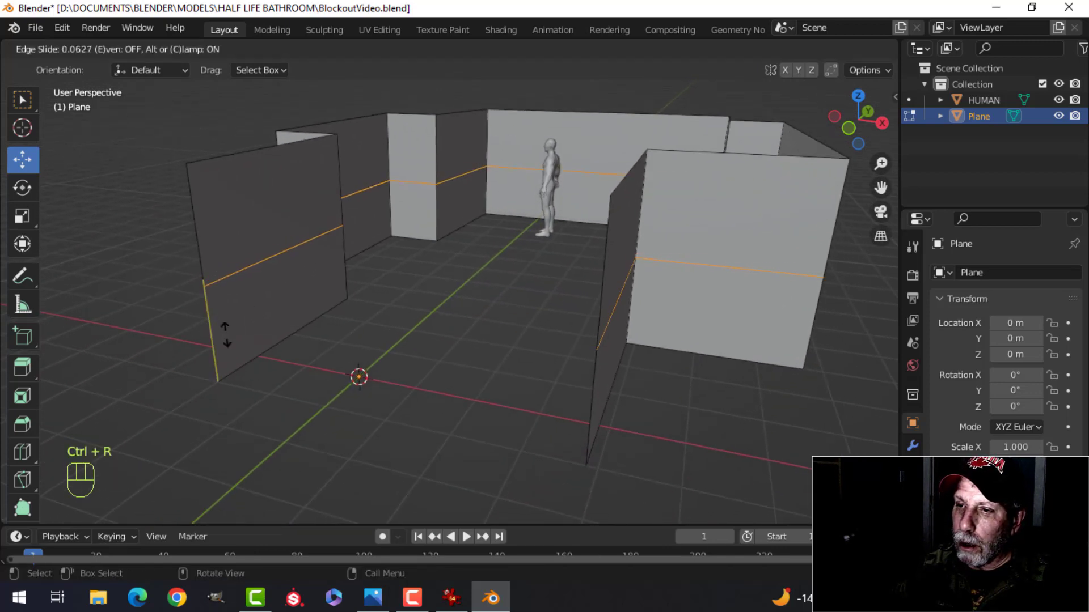
click(255, 414)
scroll(291, 384, up, 4)
shift+middle_drag(291, 383, 386, 334)
shift+middle_drag(597, 240, 538, 309)
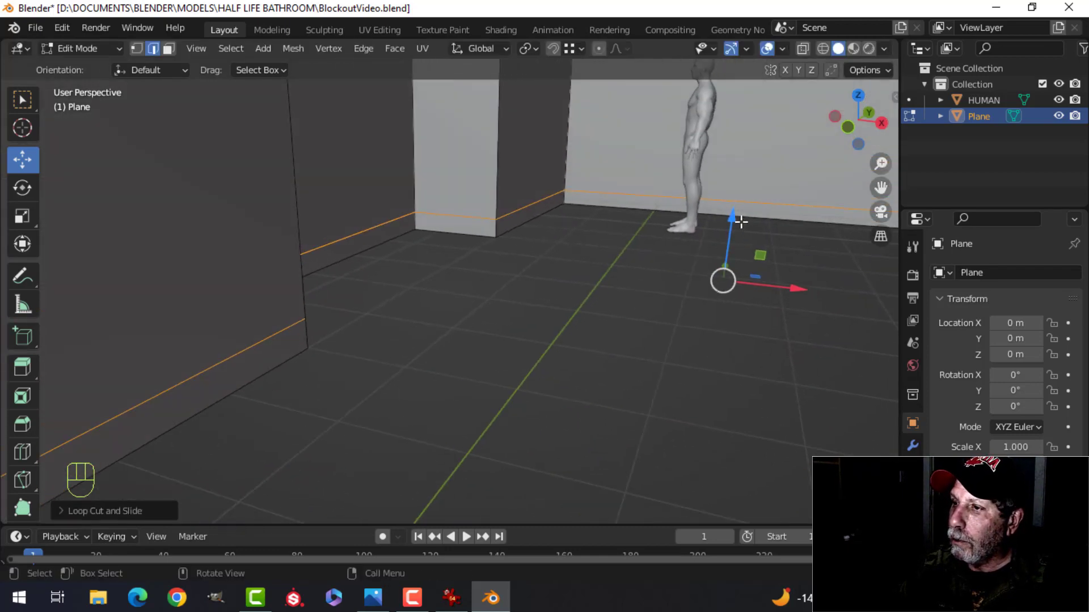
drag(733, 216, 735, 221)
scroll(425, 272, down, 5)
Add a second horizontal loop cut around the walls, centred between the baseboard cut and the wall tops
key(ctrl+r)
click(366, 233)
right_click(366, 233)
middle_drag(528, 240, 431, 330)
key(alt+a)
click(442, 214)
middle_drag(442, 215, 517, 303)
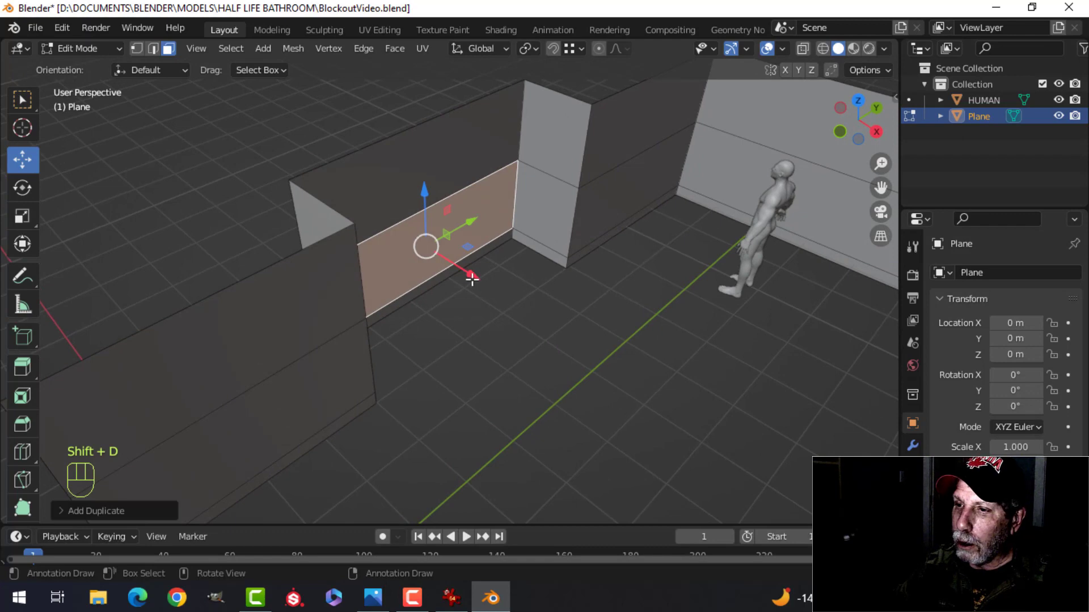
drag(472, 279, 481, 289)
key(x)
click(448, 293)
Duplicate the alcove's baseboard face and move the copy toward +X to near the alcove's opening
middle_drag(449, 293, 508, 297)
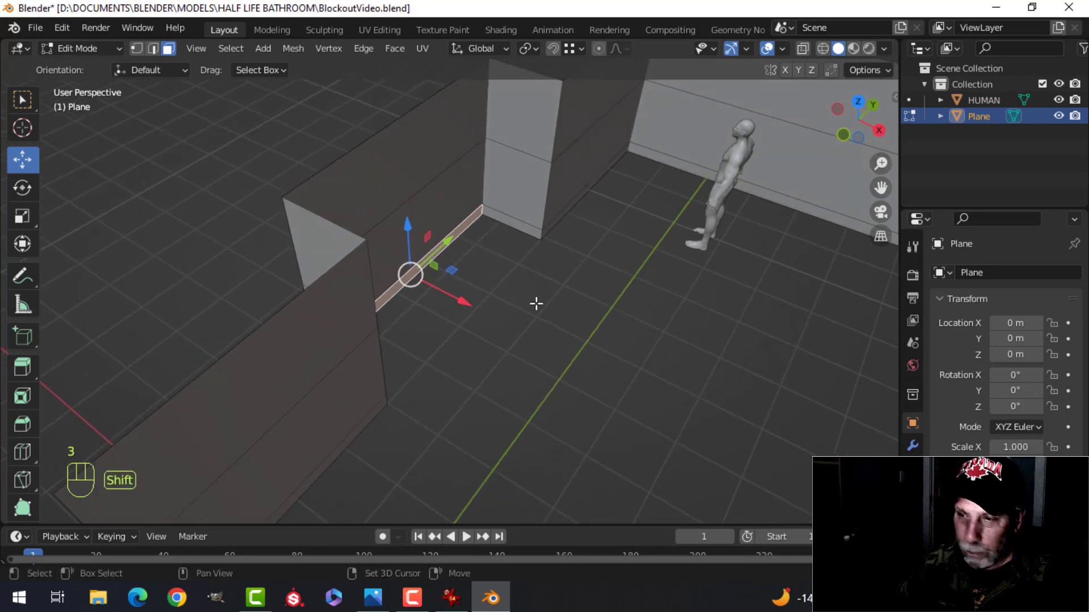
drag(475, 305, 486, 317)
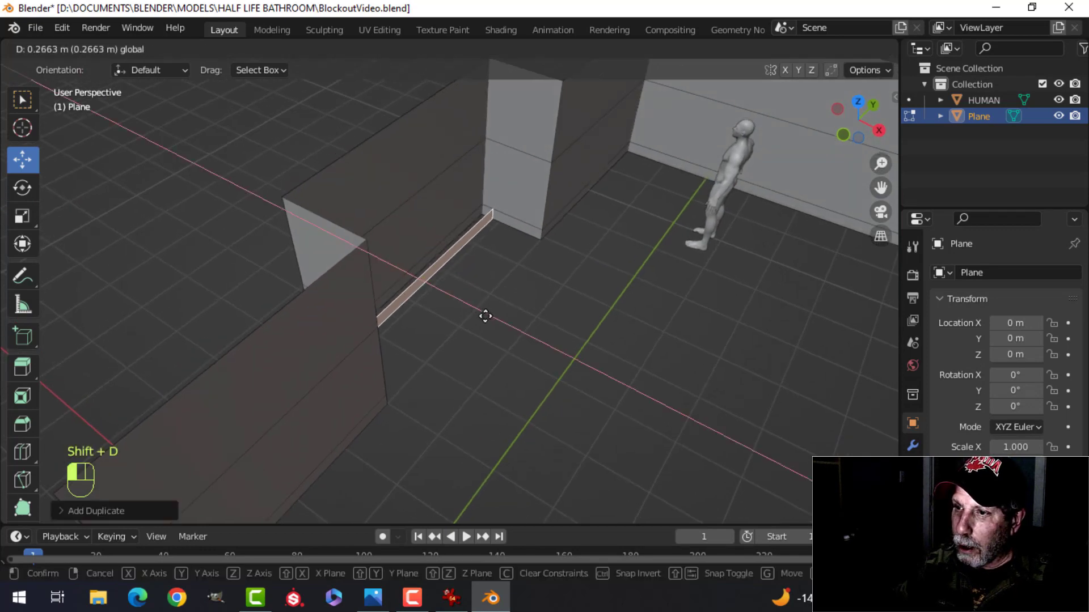
click(522, 340)
middle_drag(521, 341, 575, 306)
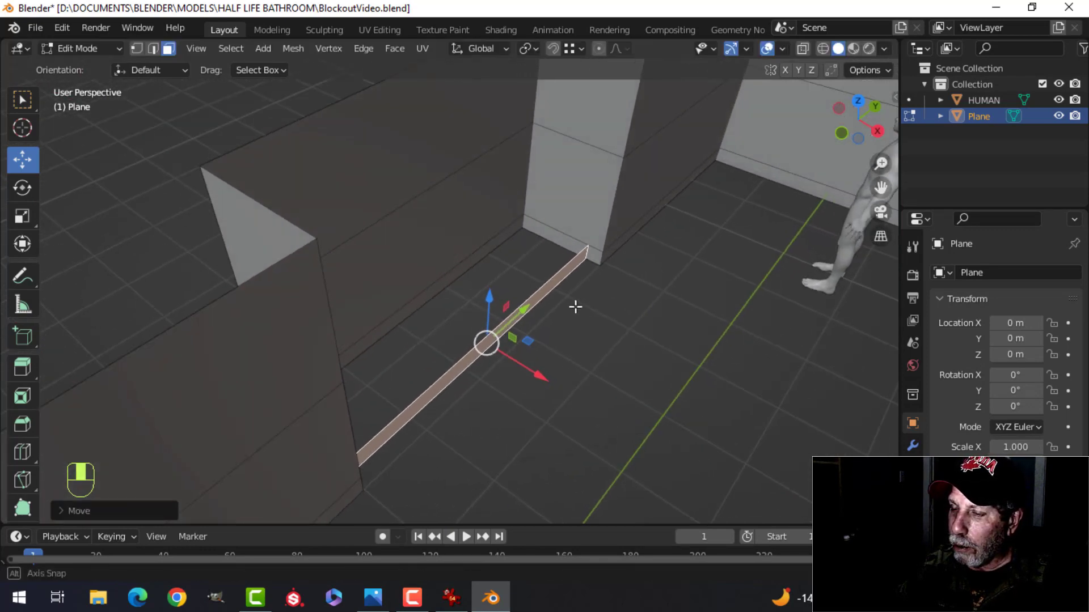
Extrude the duplicated strip about 1.21 m toward -X so it reaches the alcove's back wall
key(e)
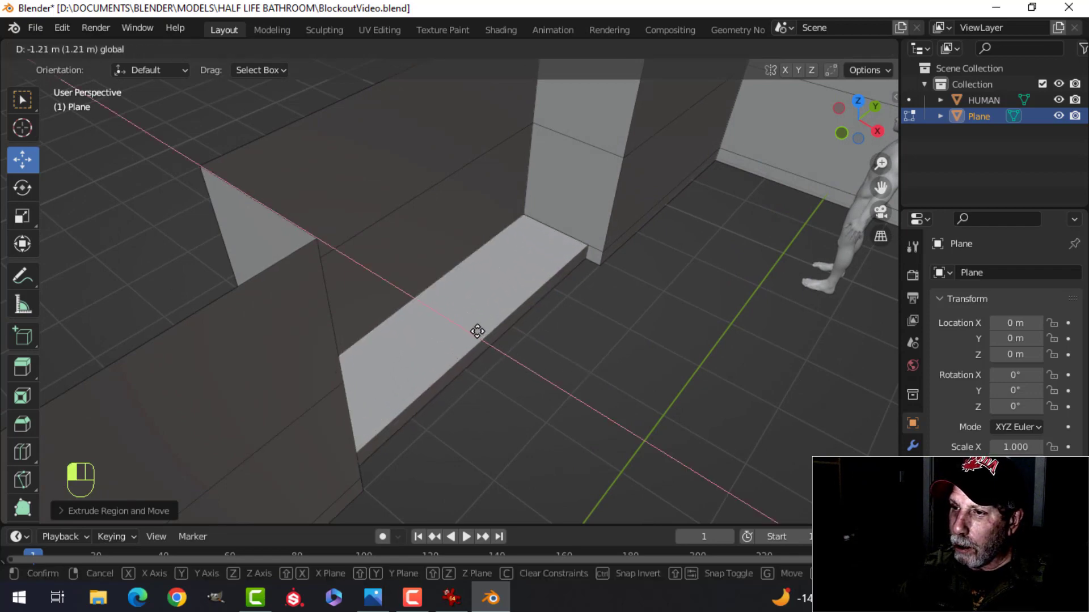
click(476, 331)
middle_drag(549, 306, 462, 271)
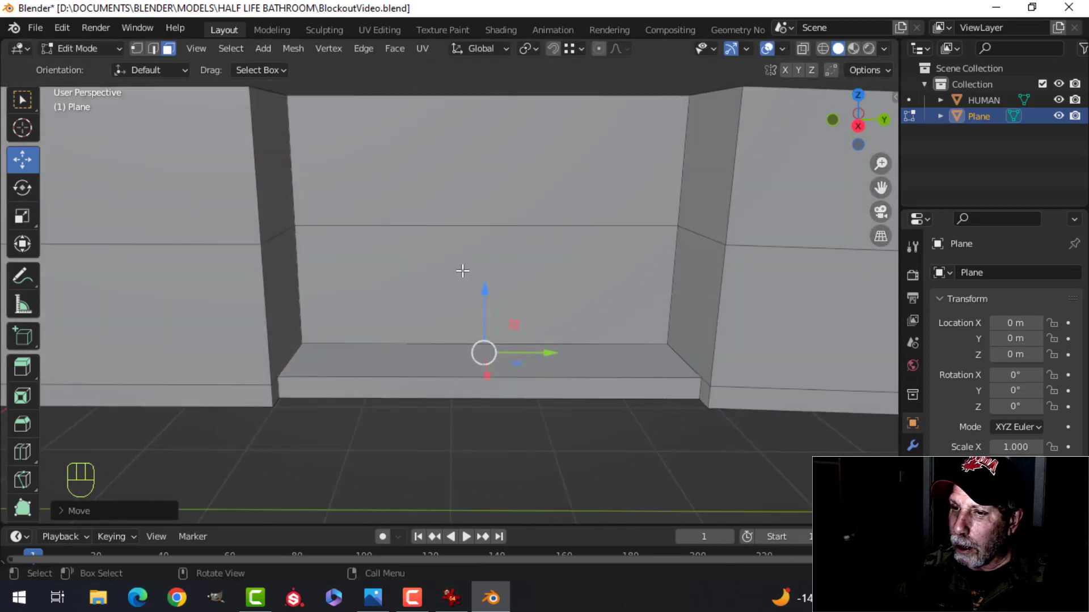
Raise the block's upper face about 1.13 m along Z to form a counter in the alcove
click(457, 351)
shift+middle_drag(473, 332, 443, 345)
middle_drag(443, 345, 460, 322)
drag(443, 322, 453, 249)
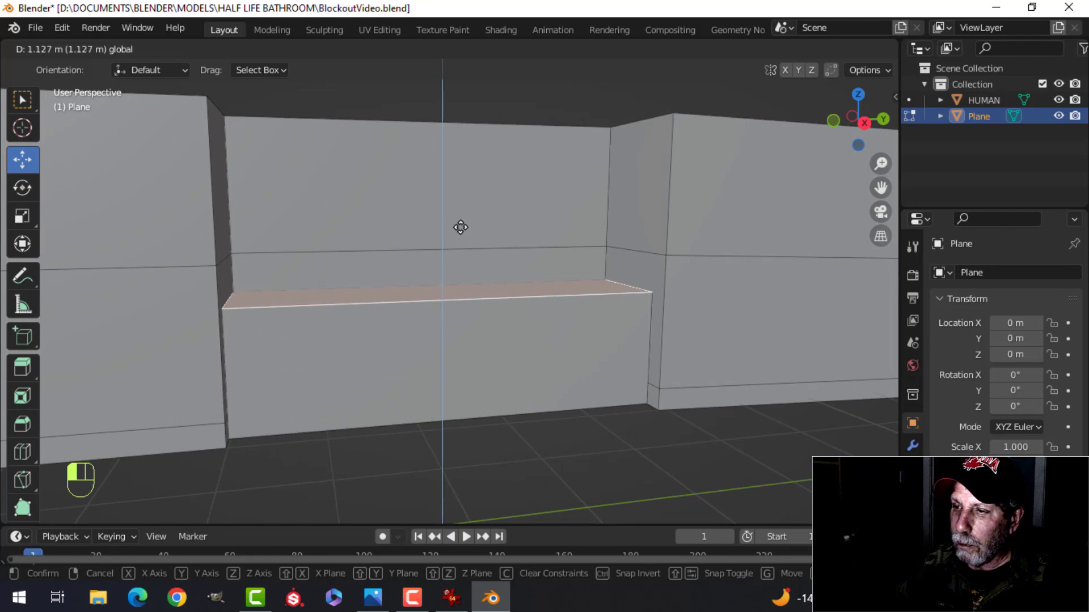
drag(460, 228, 460, 227)
Leave mesh editing and move the human figure about -2.31 m in X and -4.73 m in Y, in front of the counter
middle_drag(476, 238, 607, 338)
scroll(576, 275, down, 3)
scroll(535, 314, down, 3)
key(Tab)
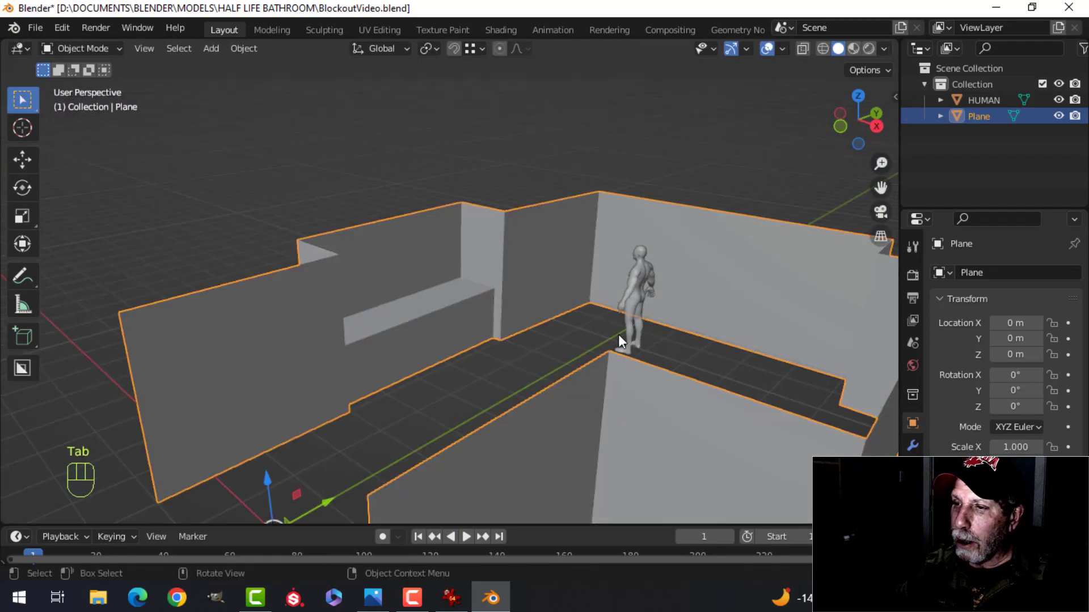
click(647, 284)
middle_drag(646, 284, 632, 366)
key(KP_7)
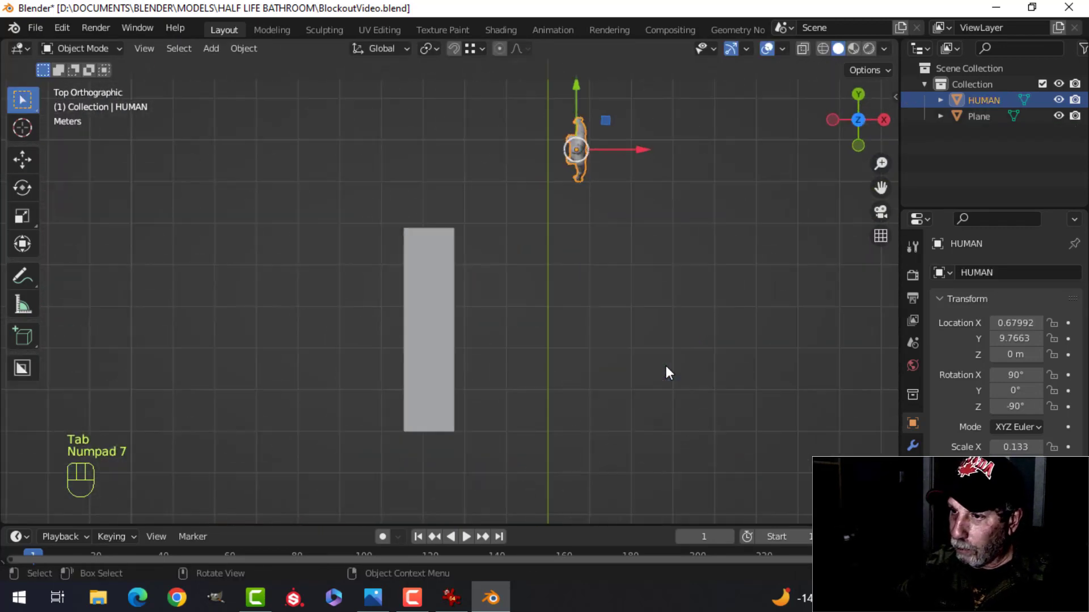
key(g)
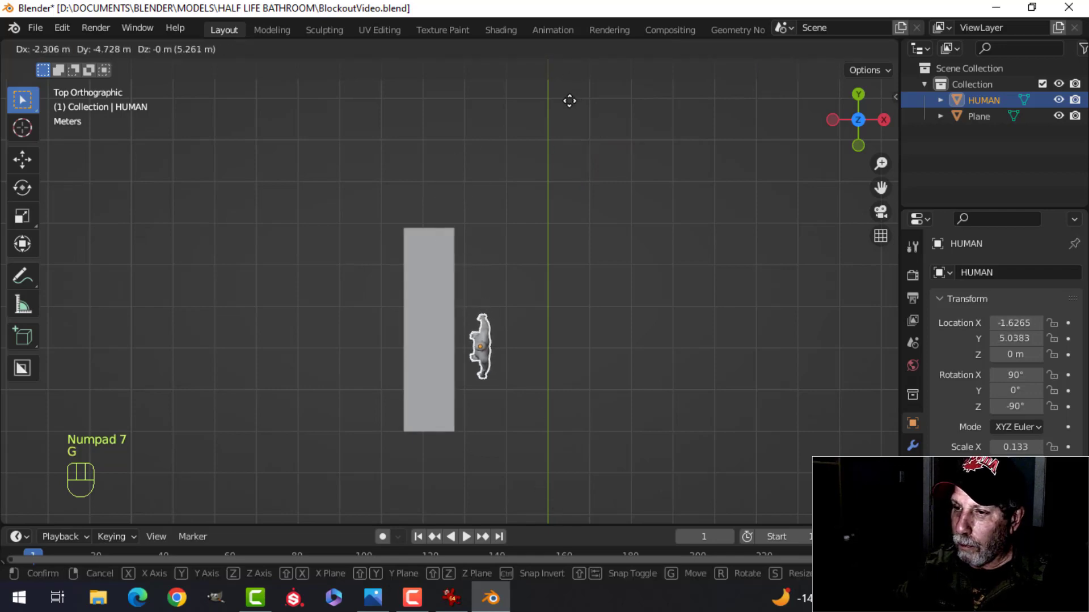
click(569, 100)
Select all geometry linked to the counter's upper face and separate it from the walls into its own object
middle_drag(624, 315, 571, 178)
click(571, 178)
middle_drag(621, 144, 633, 155)
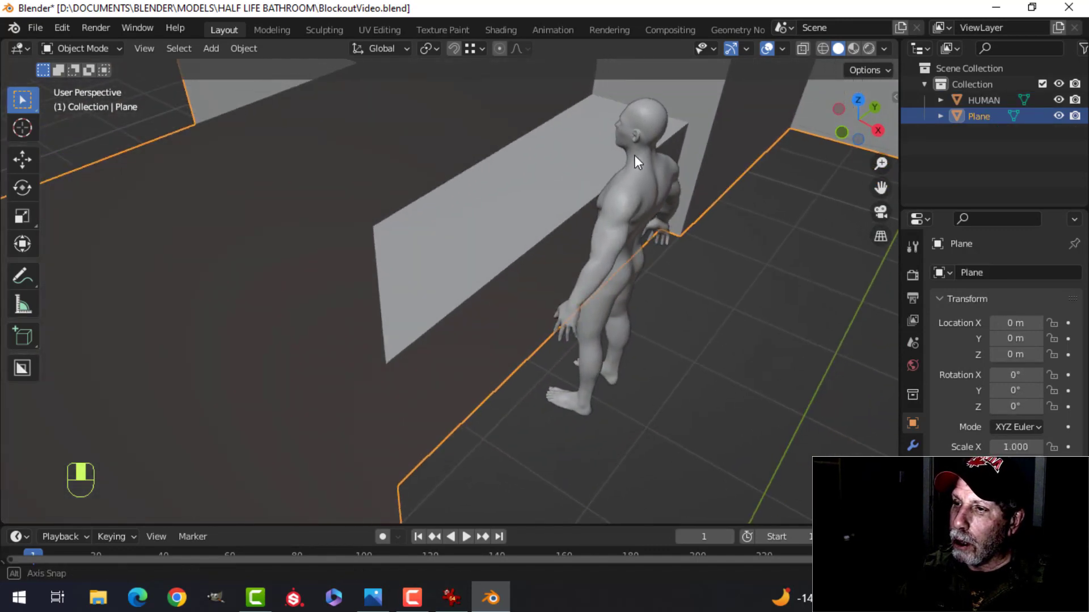
key(Tab)
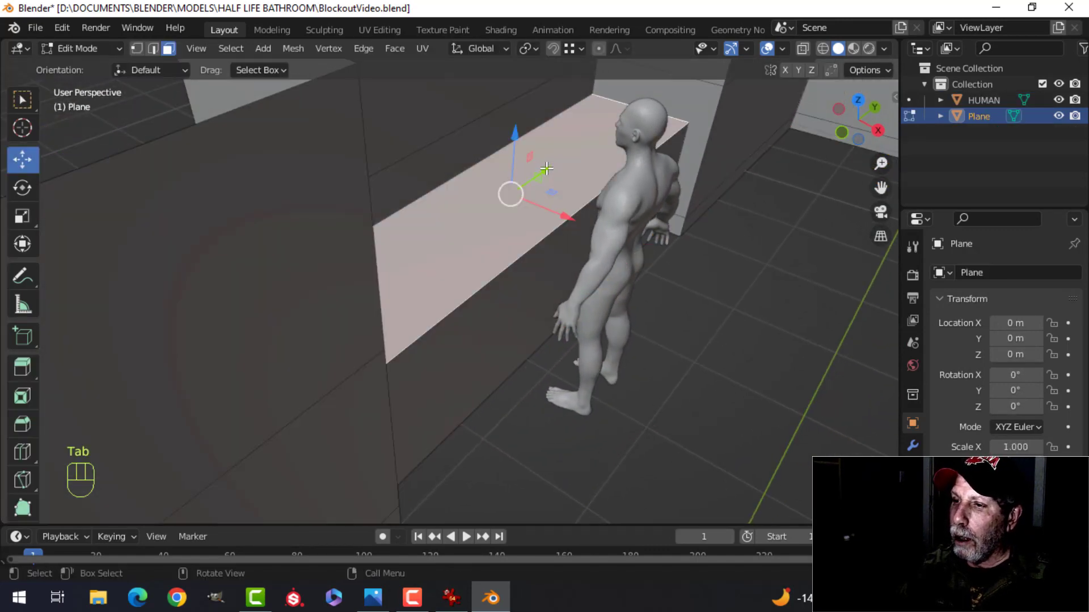
key(ctrl+l)
key(p)
click(547, 163)
key(Tab)
key(alt+a)
Add a Bevel modifier to the counter object and set its amount to 0.01 m
middle_drag(546, 158, 461, 203)
click(460, 203)
middle_drag(384, 224, 446, 216)
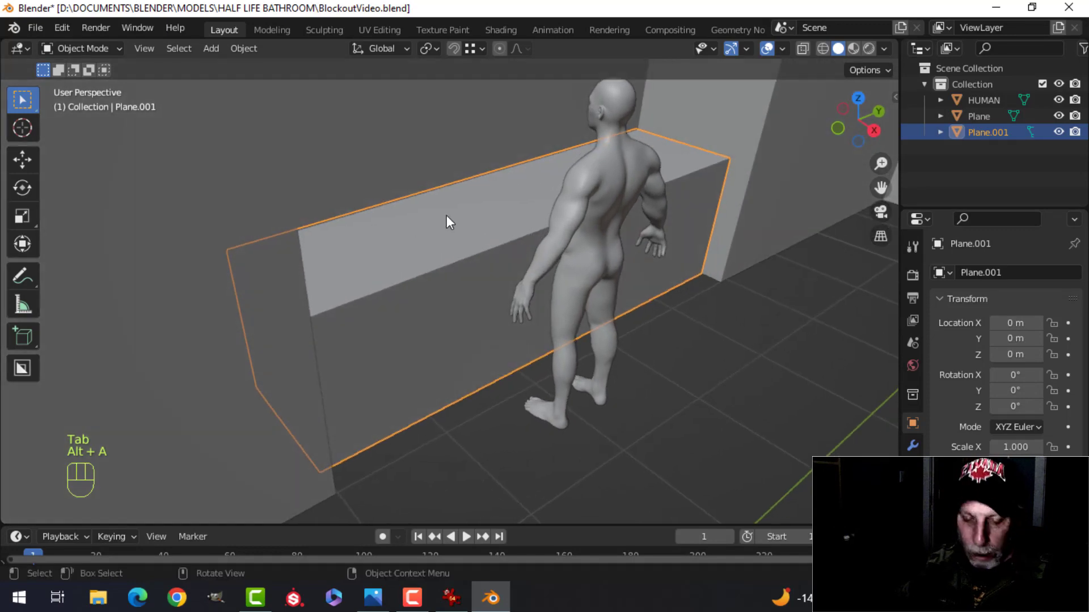
click(913, 447)
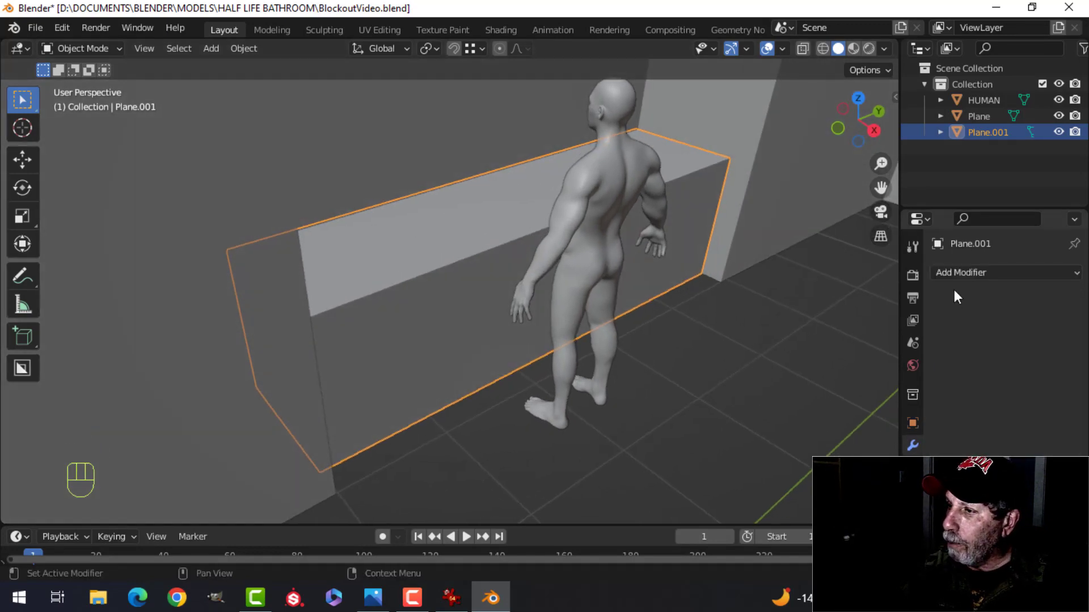
click(942, 273)
click(800, 333)
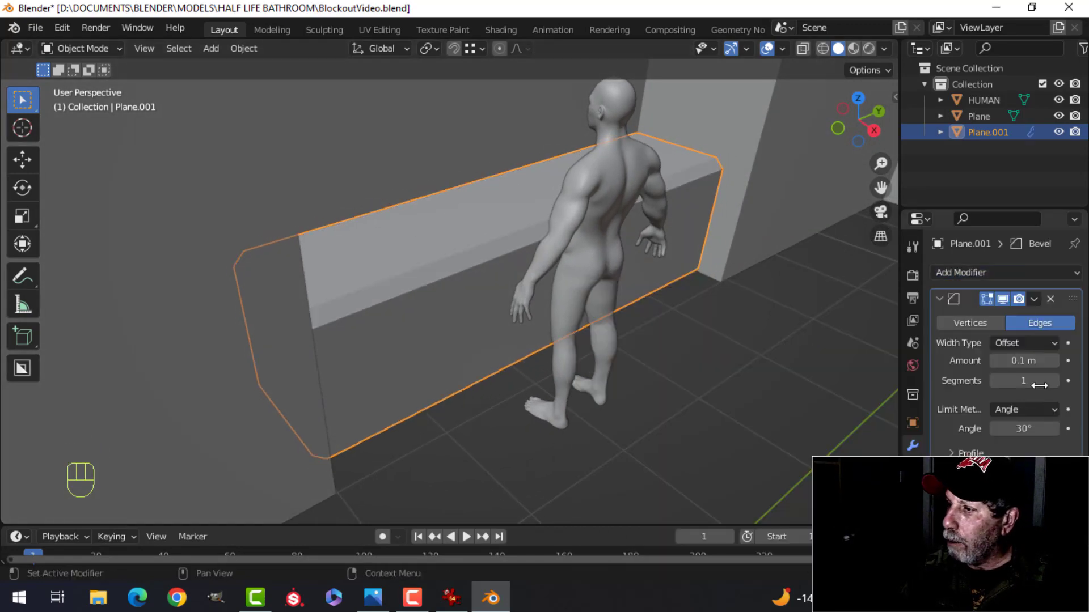
click(1051, 360)
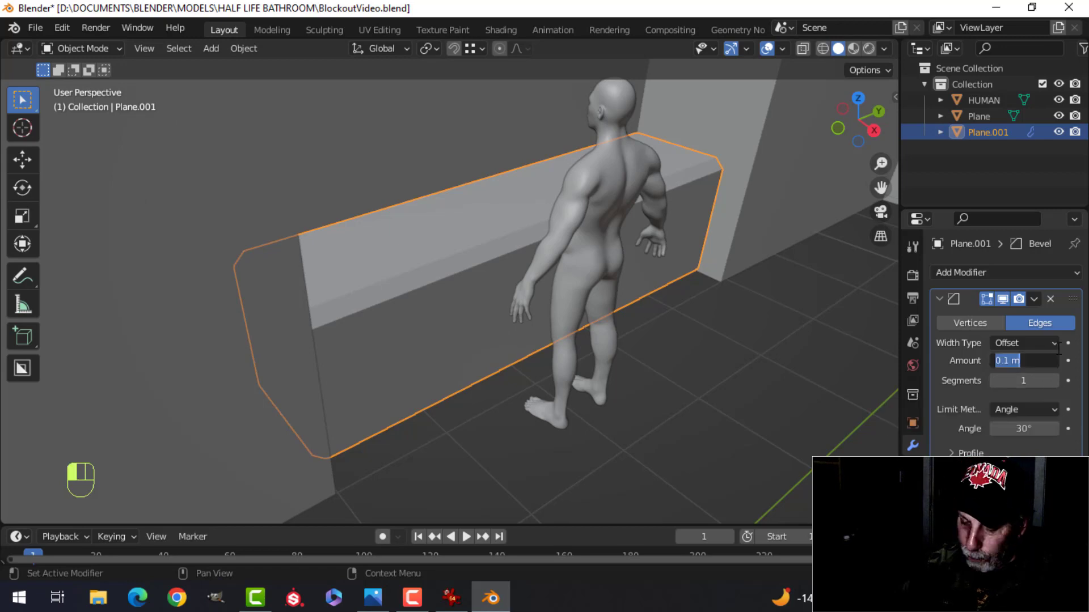
key(Return)
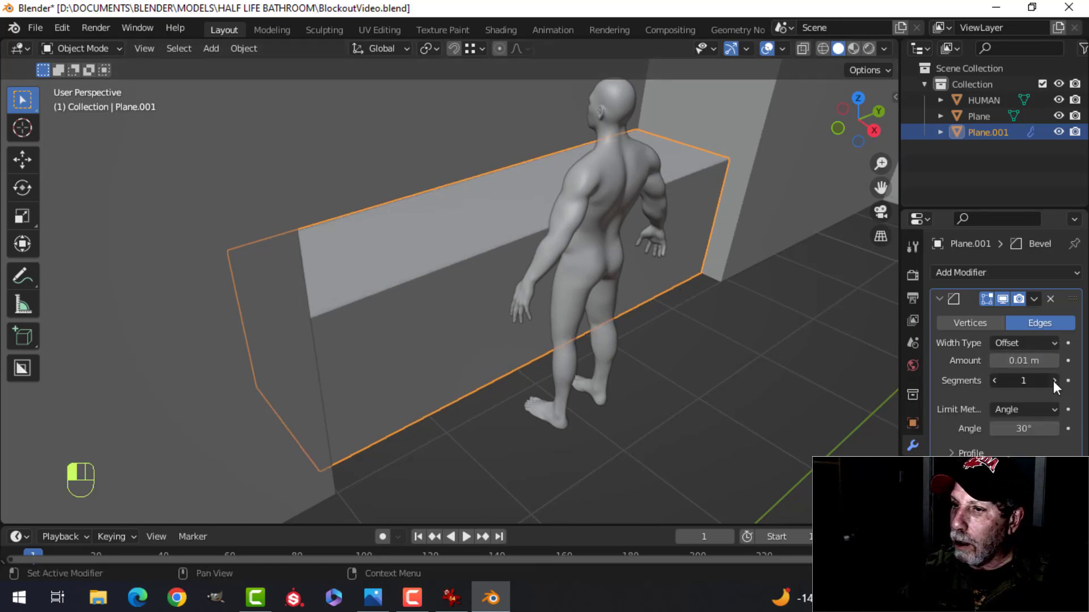
middle_drag(638, 300, 510, 263)
key(alt+a)
Select the walls along with the counter as the active object and copy the counter's modifiers to the walls
scroll(486, 275, down, 2)
scroll(526, 267, up, 1)
middle_drag(776, 117, 182, 261)
click(513, 213)
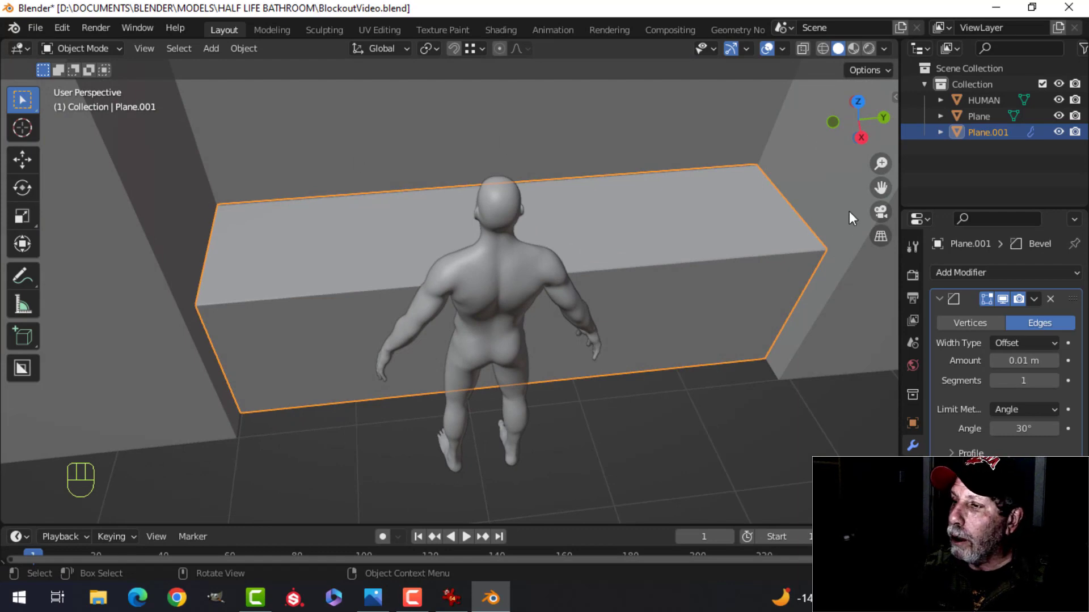
middle_drag(724, 224, 143, 324)
click(253, 284)
shift+click(254, 284)
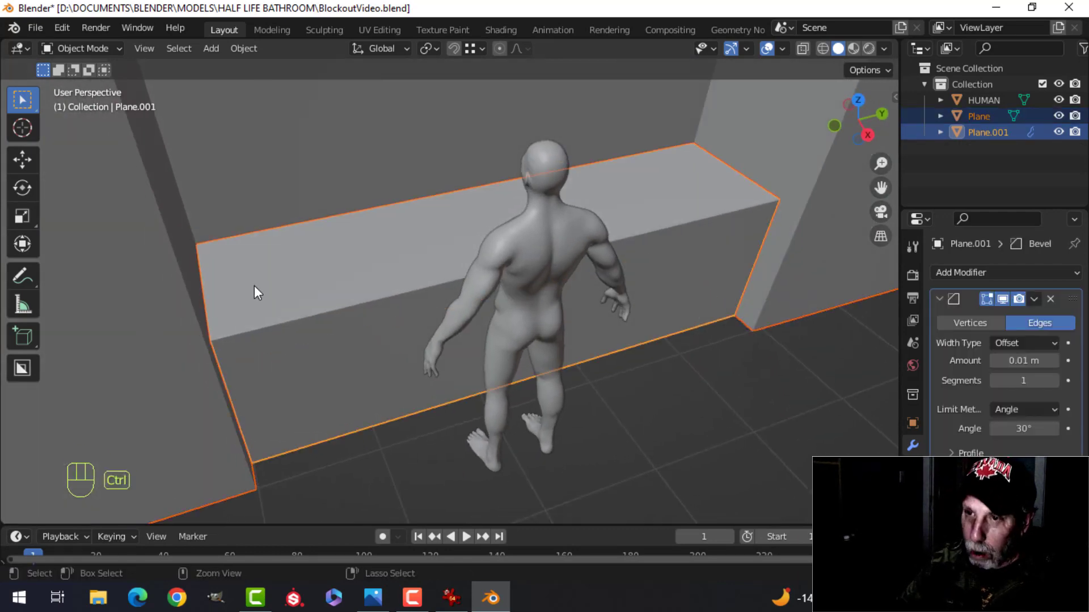
key(ctrl+l)
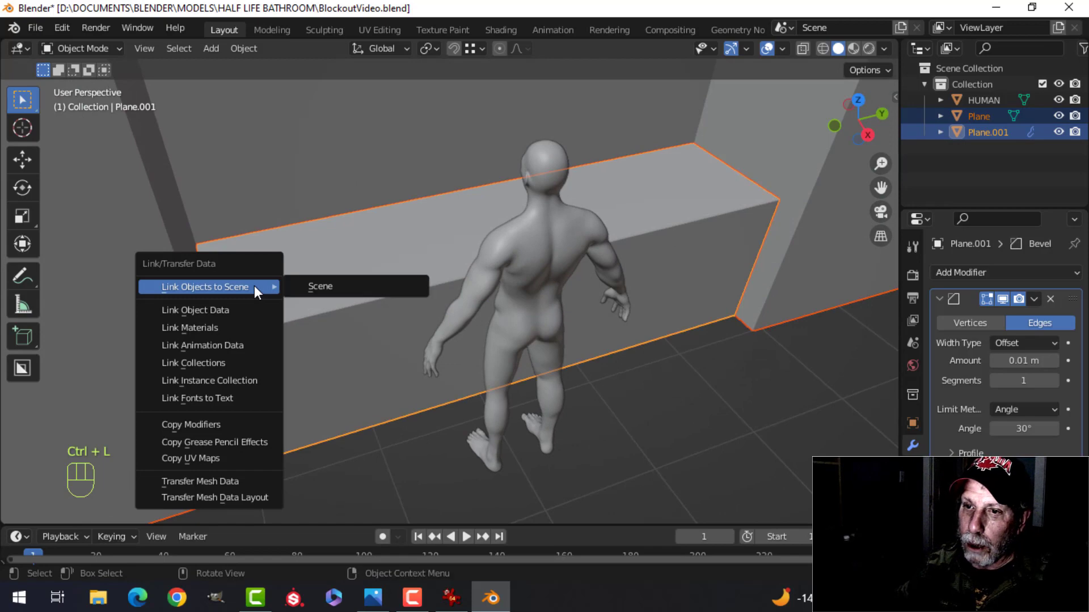
click(231, 424)
key(alt+a)
Check the bevel on a wall corner up close and enable the Face Orientation overlay
middle_drag(257, 309, 496, 228)
scroll(318, 275, down, 1)
scroll(495, 228, up, 7)
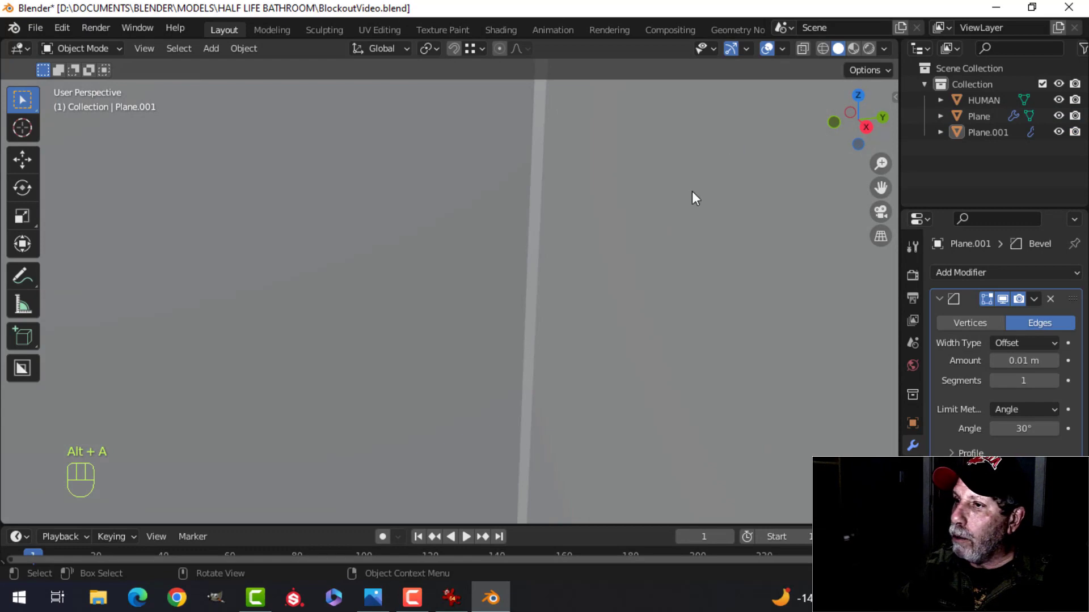
scroll(692, 189, down, 7)
click(782, 49)
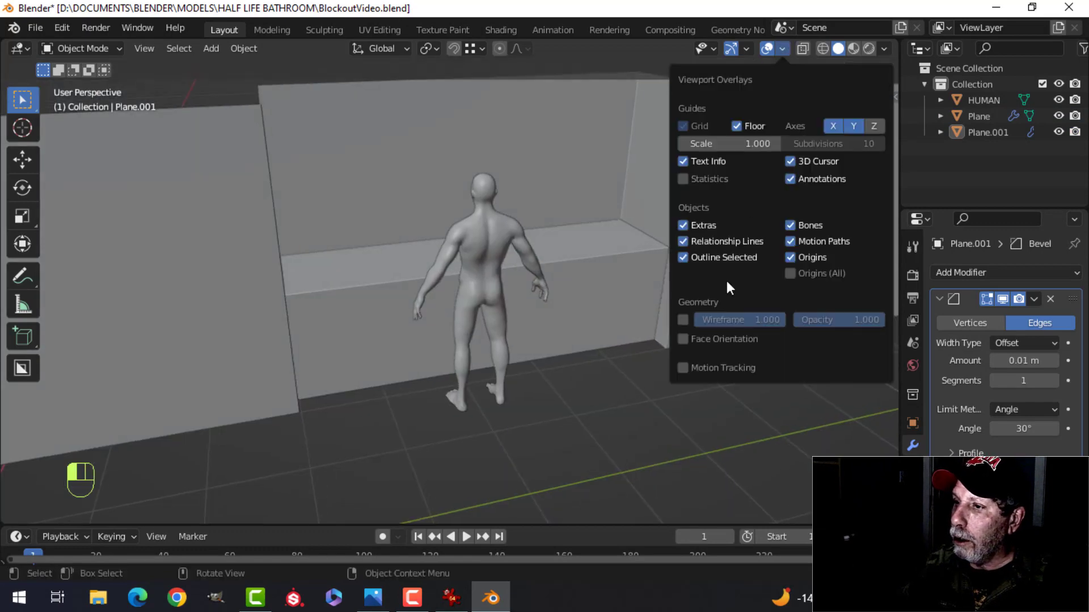
click(709, 340)
Flip the normals of all the wall faces so they point into the room, then return to Object Mode
scroll(427, 309, down, 3)
middle_drag(427, 309, 459, 311)
click(326, 312)
key(Tab)
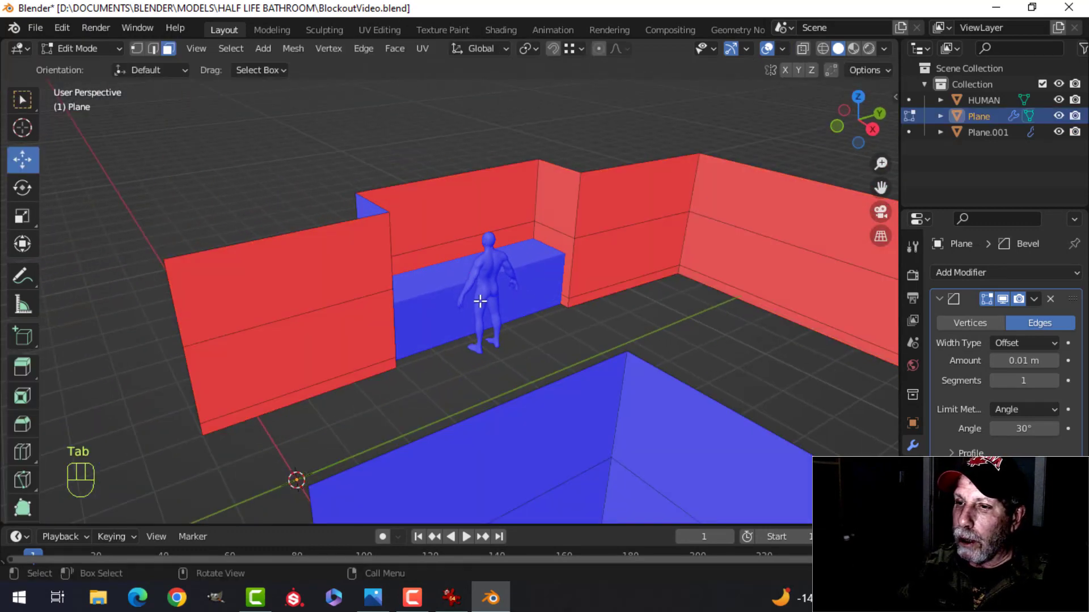
key(a)
key(alt+n)
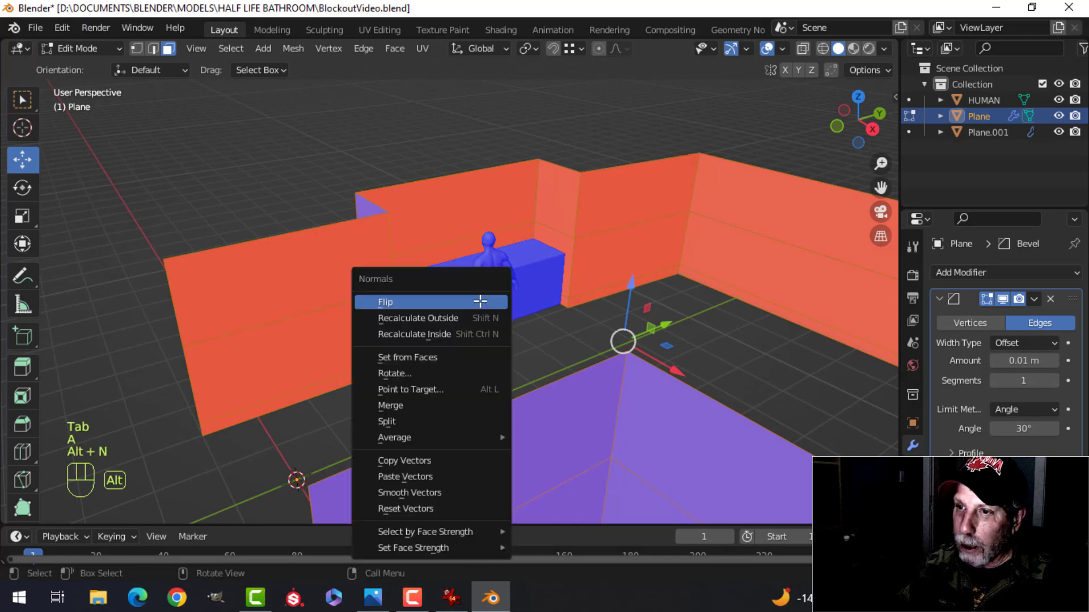
click(438, 304)
key(alt+a)
key(Tab)
key(alt+a)
middle_drag(527, 270, 662, 252)
scroll(694, 298, up, 3)
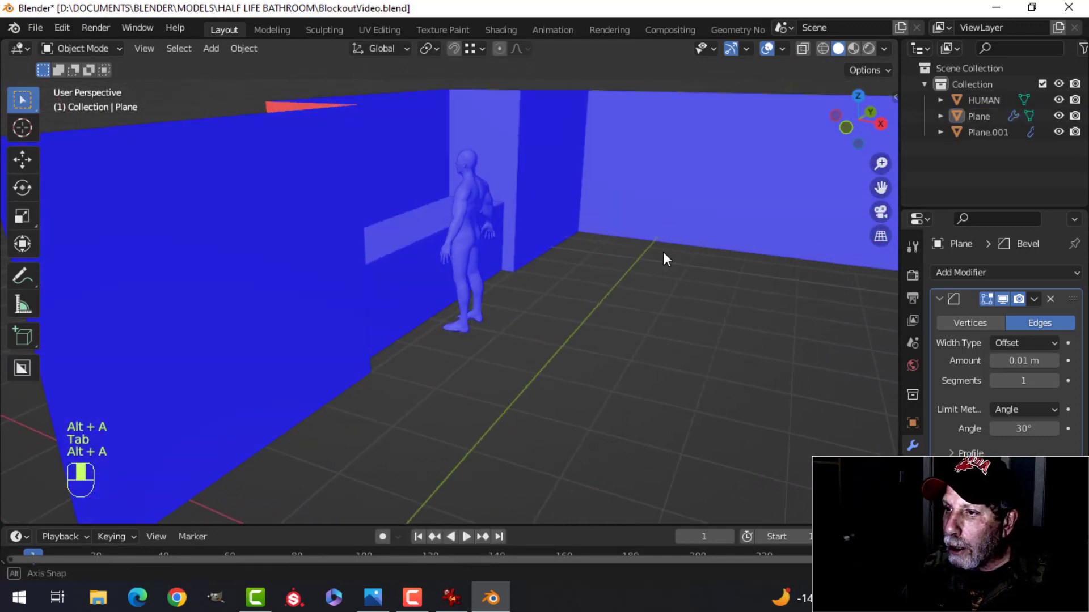
Turn off the Face Orientation overlay
click(784, 48)
click(707, 334)
scroll(466, 263, up, 3)
middle_drag(467, 263, 384, 260)
shift+middle_drag(384, 261, 390, 236)
Duplicate the counter's top face slightly above the original and separate the copy into its own object
click(393, 236)
key(Tab)
middle_drag(513, 184, 462, 219)
scroll(404, 189, up, 2)
shift+middle_drag(402, 188, 417, 195)
key(3)
click(341, 201)
key(shift+d)
right_click(418, 195)
drag(454, 122, 454, 113)
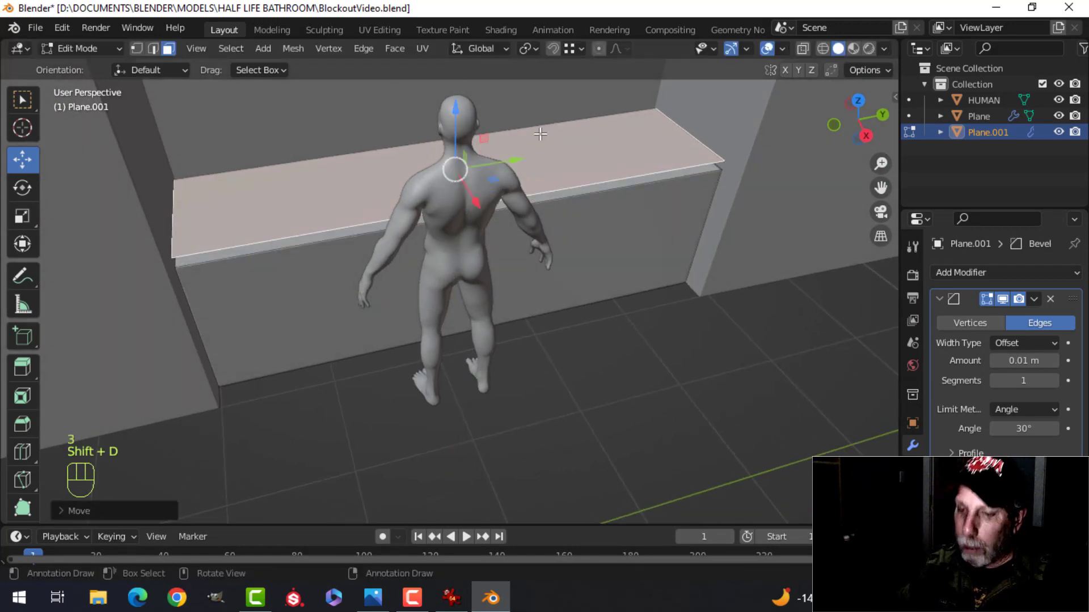
key(p)
click(540, 136)
key(Tab)
With the counter and the separated piece both in Edit Mode, select the linked top surface and split it off as its own object
middle_drag(462, 170, 472, 304)
key(Tab)
click(336, 230)
drag(472, 305, 495, 322)
middle_drag(495, 323, 499, 205)
key(a)
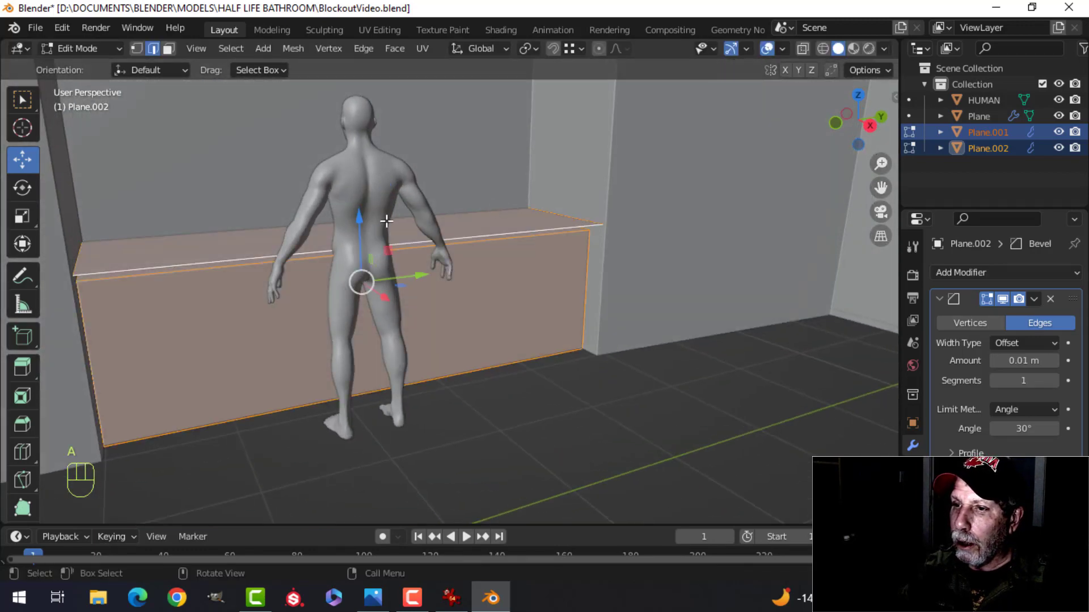
key(alt+a)
key(ctrl+l)
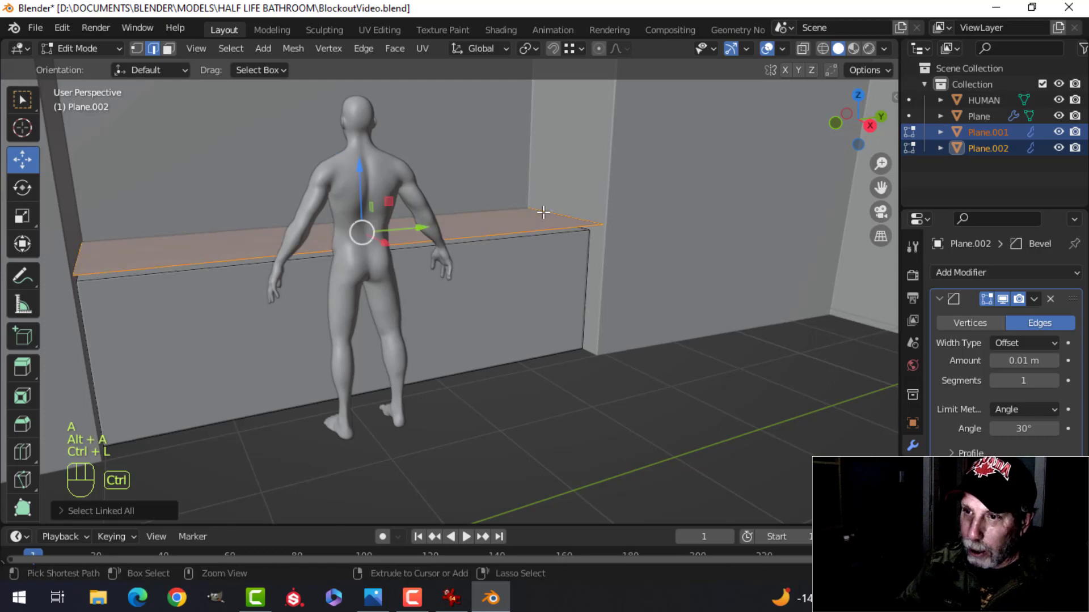
key(p)
click(540, 214)
key(Tab)
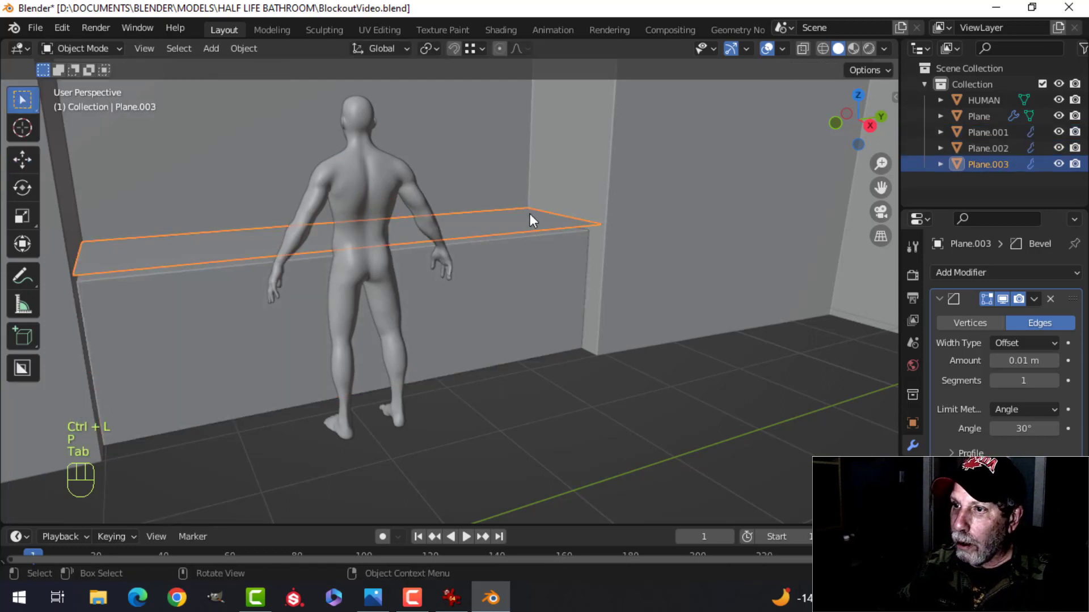
Lower the separated countertop plane slightly toward the counter and extrude it upward into a thin slab
key(Tab)
key(a)
drag(361, 174, 366, 182)
middle_drag(435, 182, 554, 202)
scroll(377, 289, up, 2)
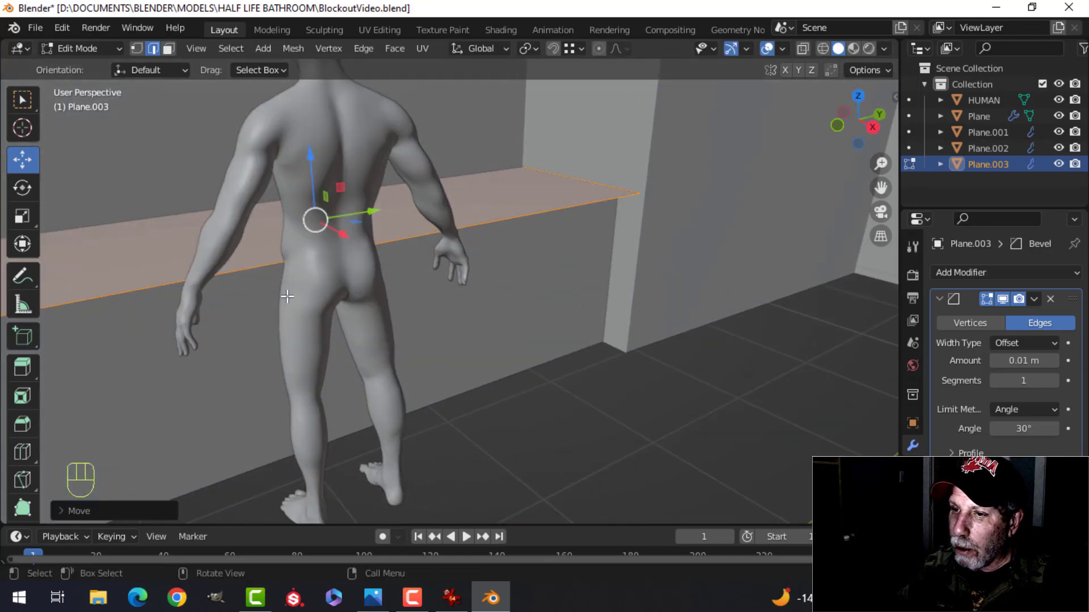
middle_drag(557, 251, 538, 208)
scroll(575, 240, up, 2)
key(e)
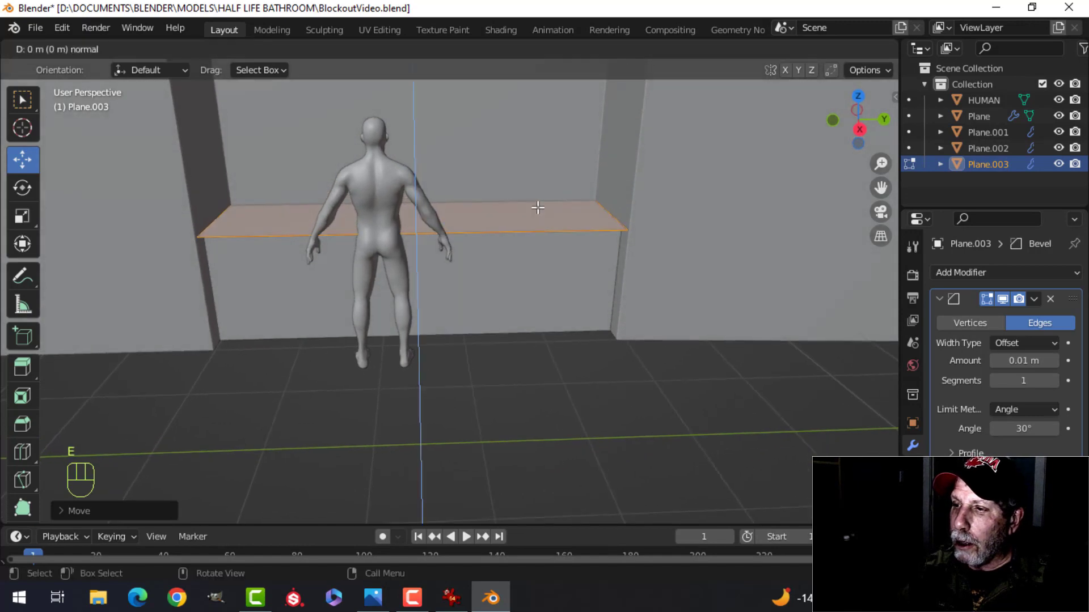
click(537, 203)
scroll(524, 203, up, 2)
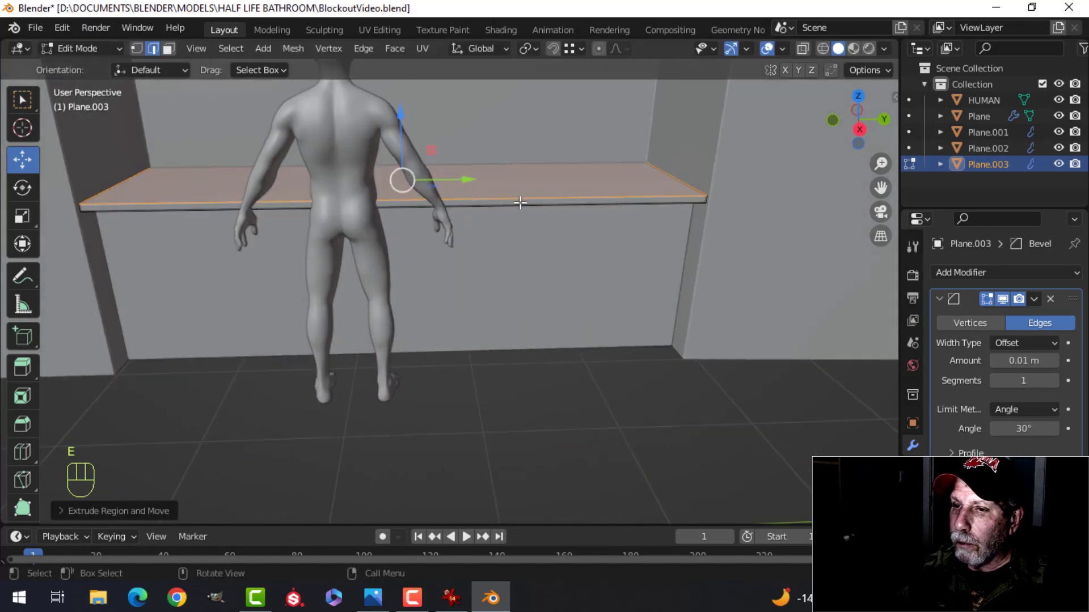
Add a loop cut across the middle of the countertop and bevel it into two cuts spread toward both ends
middle_drag(467, 200, 483, 194)
shift+middle_drag(493, 212, 505, 226)
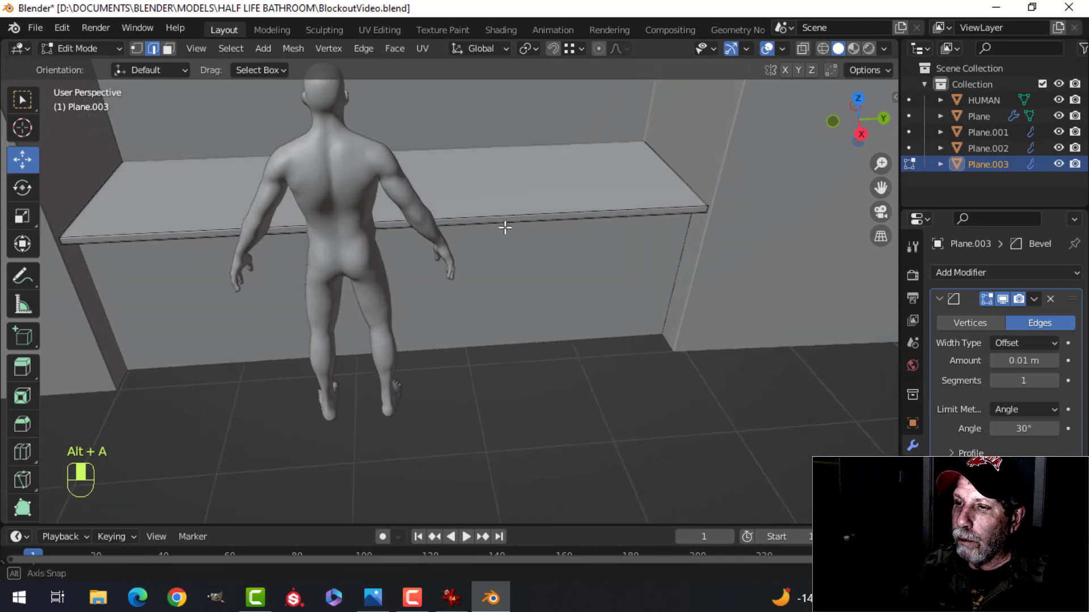
key(ctrl+r)
click(437, 225)
right_click(478, 217)
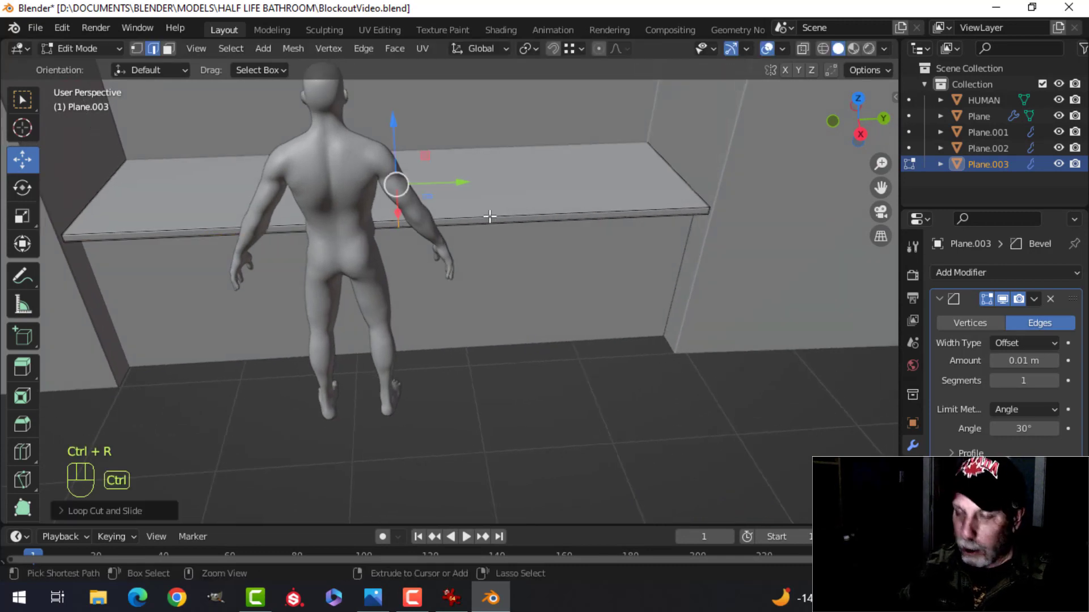
key(ctrl+b)
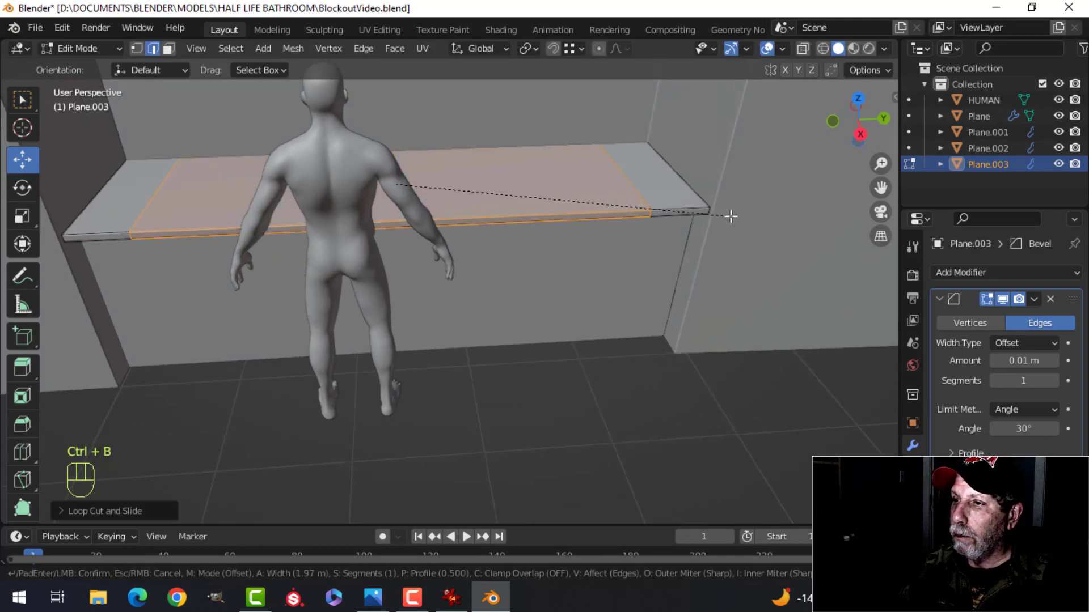
click(775, 216)
Scale the two end cuts slightly outward along Y so they sit closer to the countertop's ends
middle_drag(730, 202, 760, 243)
scroll(577, 233, up, 3)
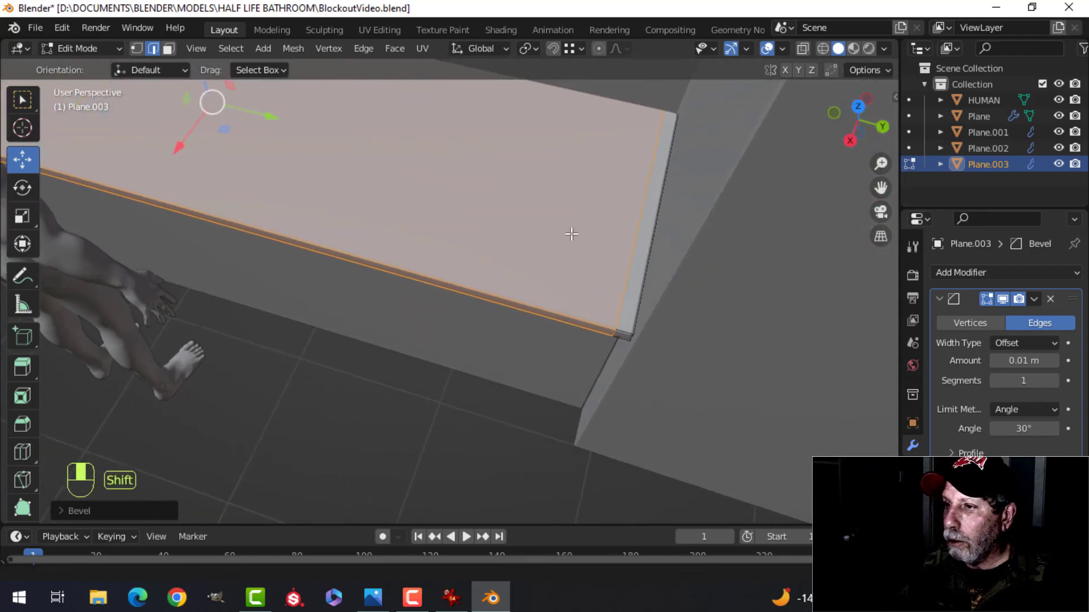
shift+middle_drag(576, 233, 590, 233)
key(s)
key(y)
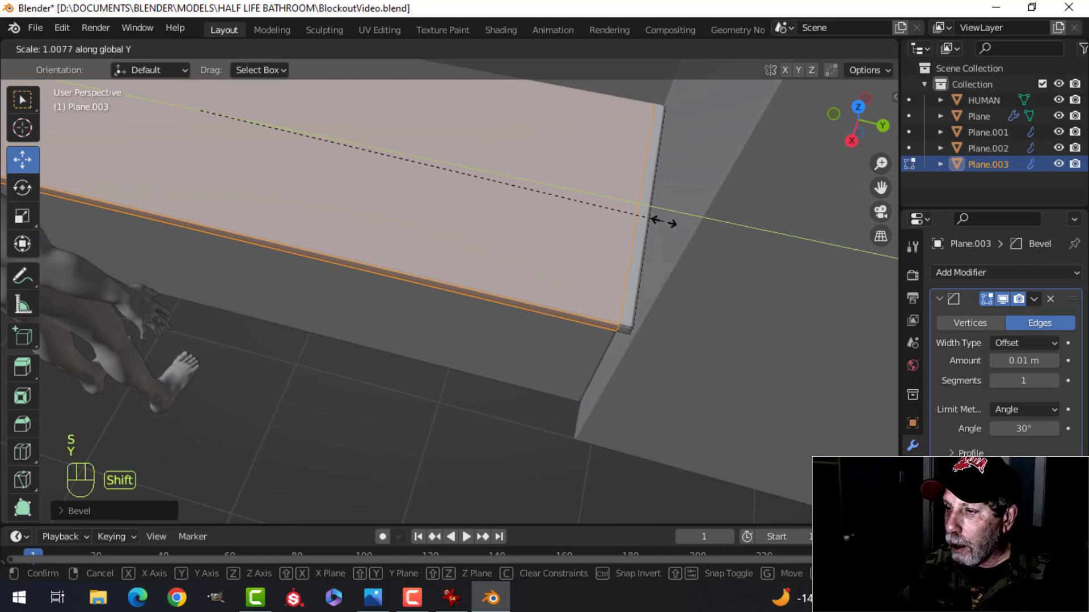
click(616, 213)
middle_drag(514, 213, 614, 209)
key(alt+a)
Add a lengthwise loop cut to the countertop and slide it close to the back wall edge
middle_drag(545, 187, 464, 100)
key(ctrl+r)
click(466, 103)
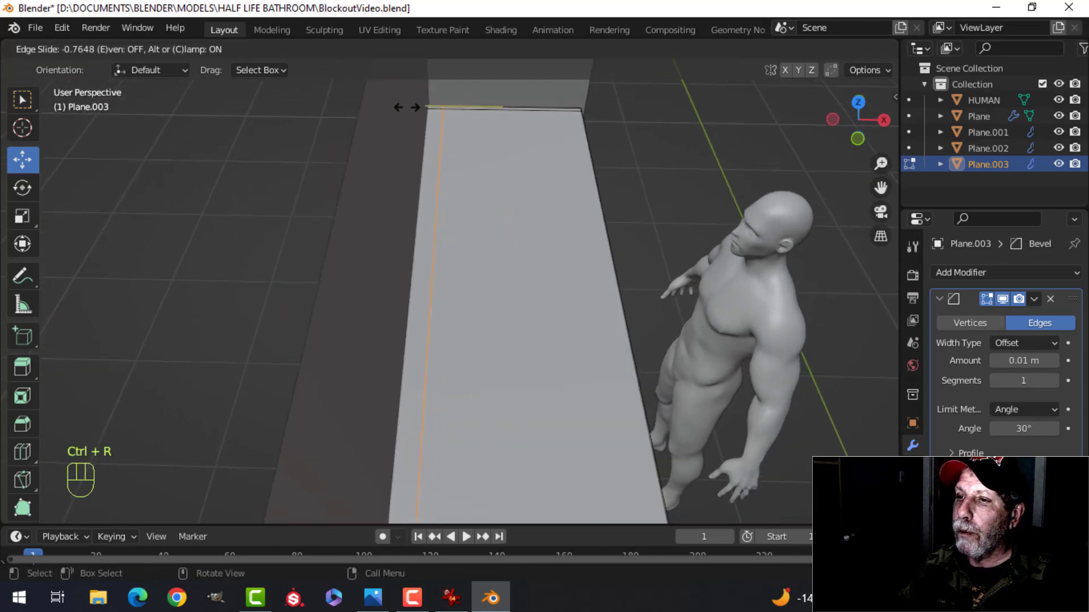
click(397, 101)
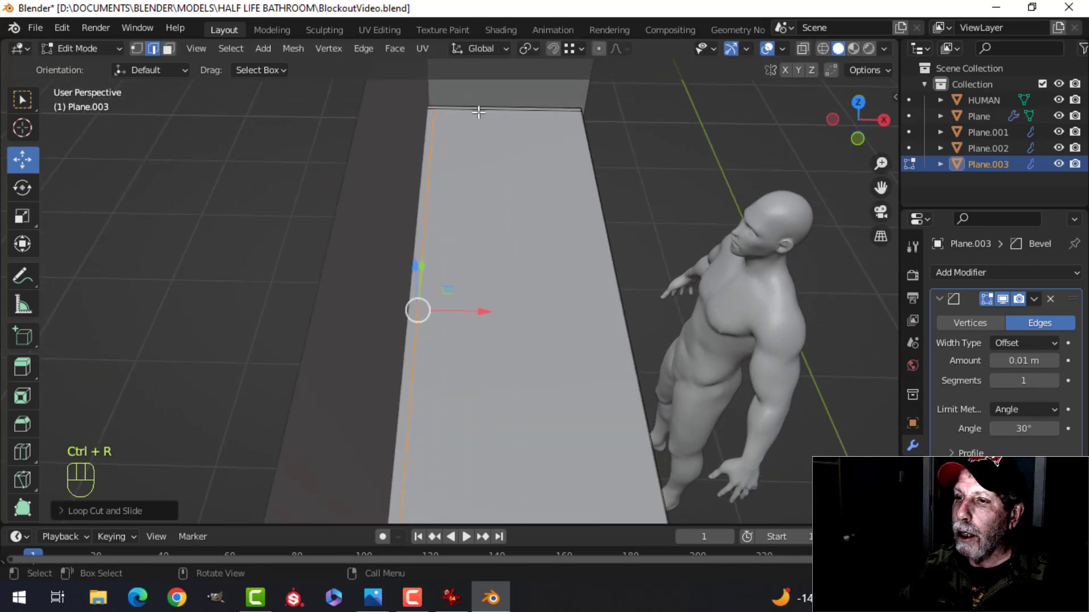
key(alt+a)
key(Tab)
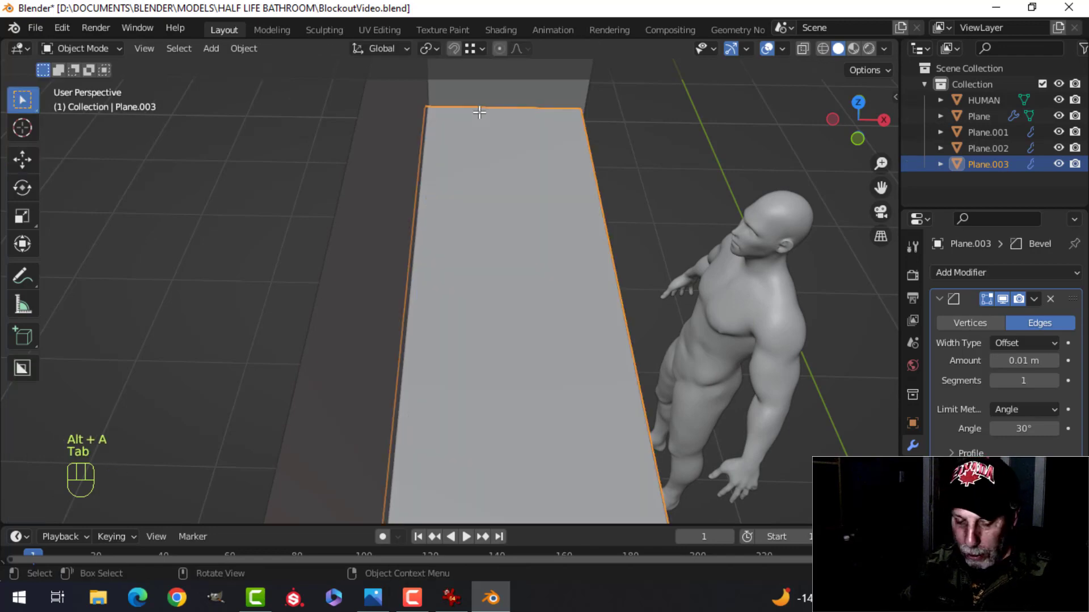
Isolate the countertop in local view and move its rear edge loop along X closer to the back edge
key(slash)
key(Tab)
middle_drag(454, 219, 405, 301)
scroll(358, 224, up, 3)
middle_drag(455, 243, 371, 222)
scroll(372, 222, up, 2)
shift+middle_drag(495, 236, 517, 304)
scroll(514, 290, up, 1)
scroll(496, 284, down, 3)
shift+middle_drag(519, 258, 556, 155)
scroll(511, 270, up, 3)
shift+middle_drag(498, 316, 566, 210)
scroll(560, 240, up, 2)
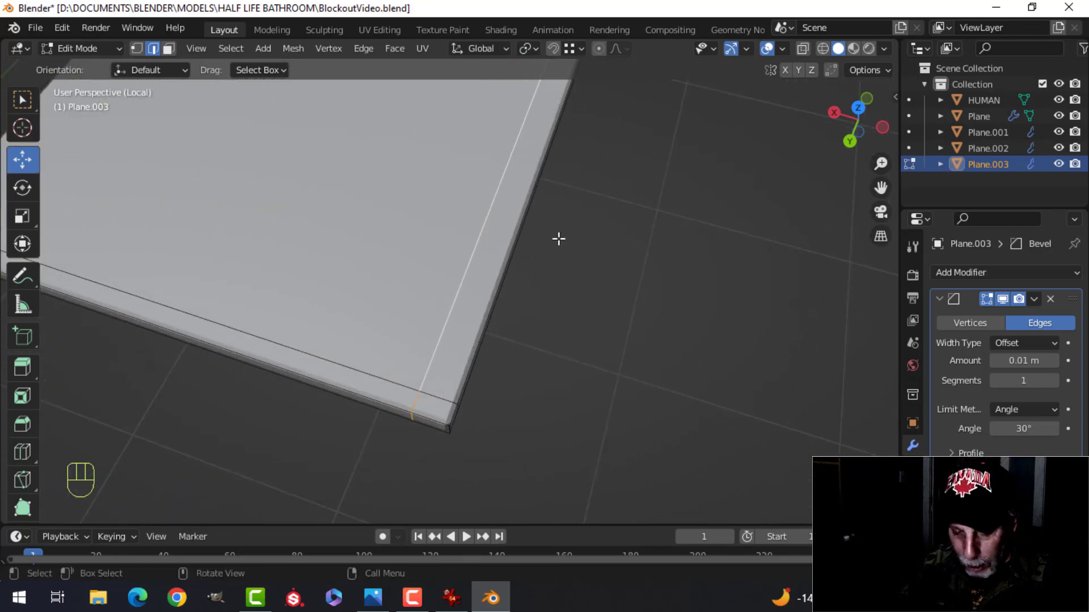
key(g)
key(x)
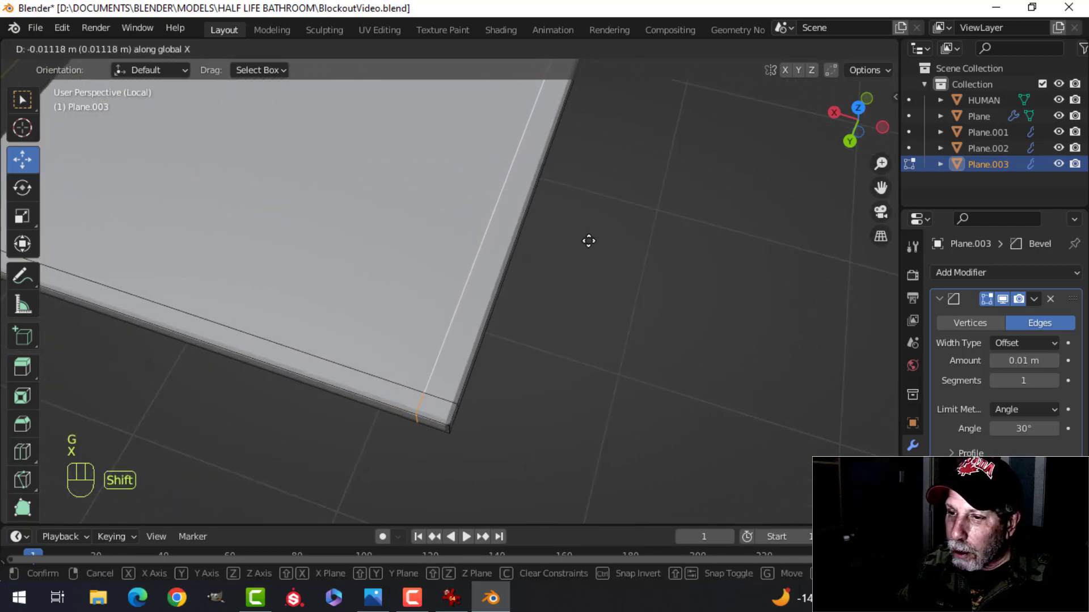
click(652, 244)
key(alt+a)
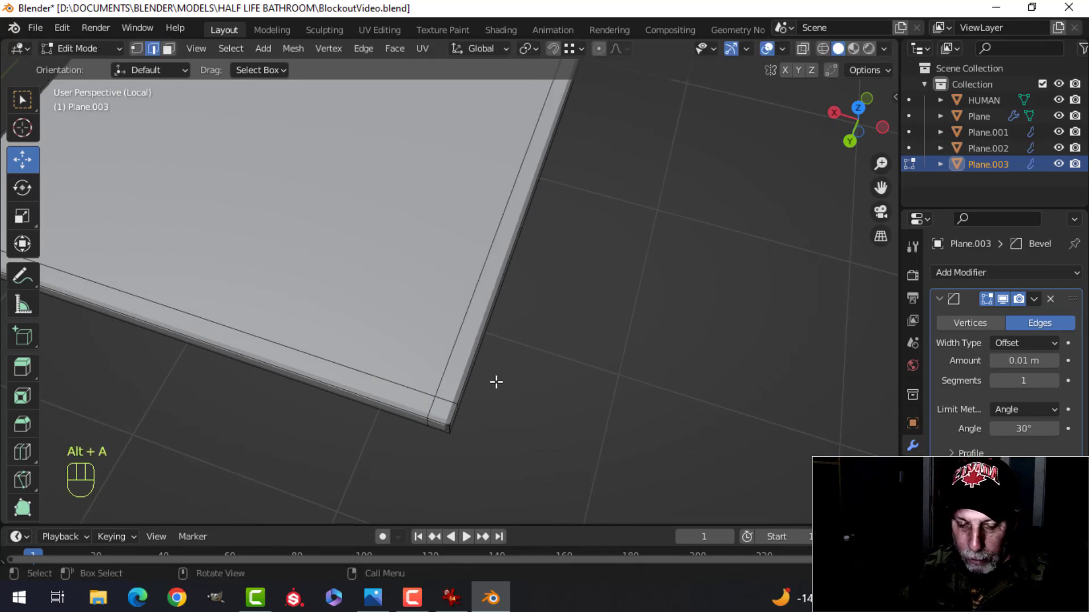
Extrude the top face strips along the countertop's back and both ends up about 0.07 m as a raised lip, then leave local view
shift+click(385, 399)
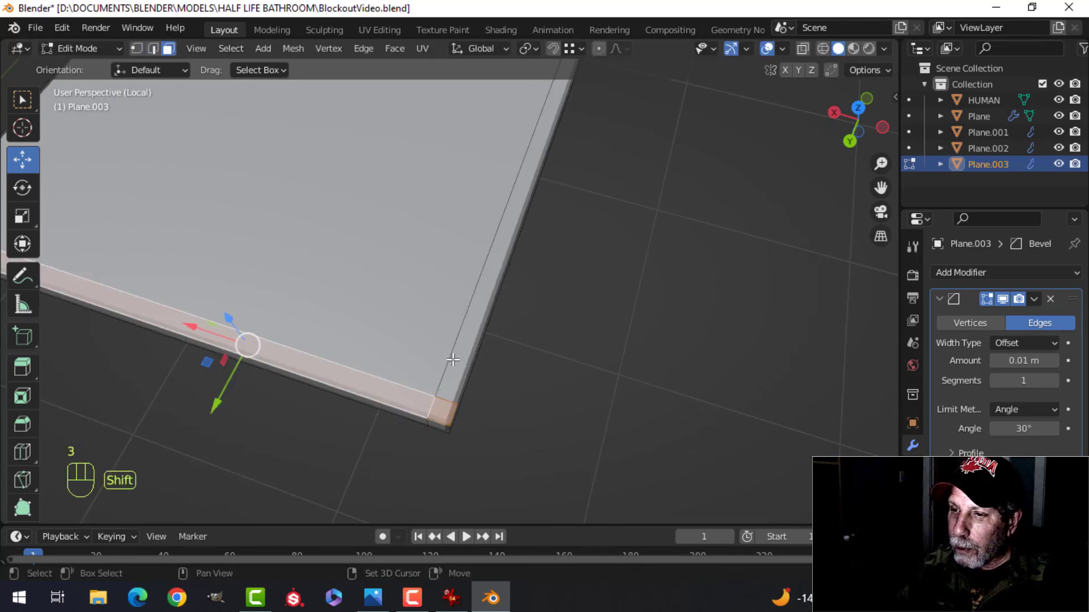
shift+click(456, 361)
middle_drag(737, 244, 621, 255)
shift+middle_drag(621, 256, 340, 128)
shift+middle_drag(550, 260, 238, 99)
shift+middle_drag(607, 285, 420, 276)
scroll(420, 275, up, 2)
shift+middle_drag(538, 329, 432, 302)
scroll(458, 370, up, 1)
shift+click(416, 401)
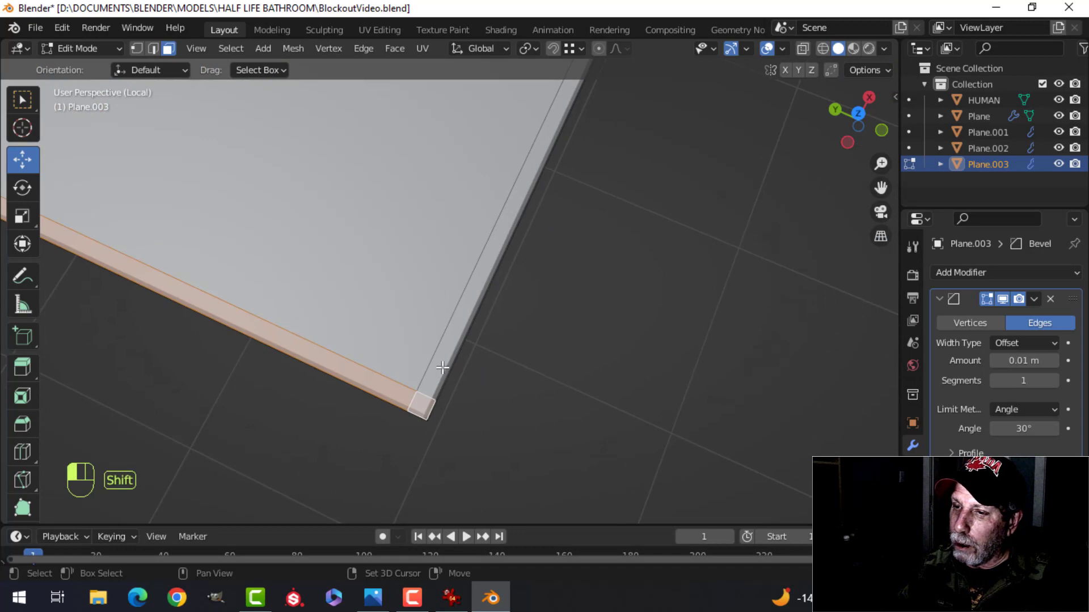
shift+click(442, 369)
scroll(559, 301, down, 2)
middle_drag(561, 299, 421, 176)
shift+middle_drag(656, 299, 386, 256)
middle_drag(546, 269, 516, 260)
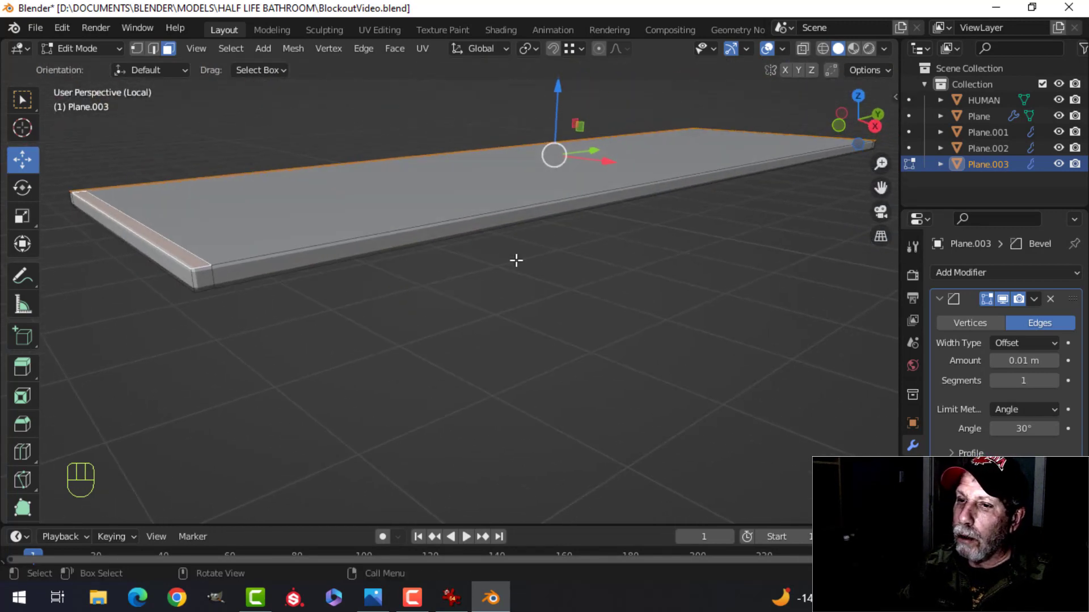
key(e)
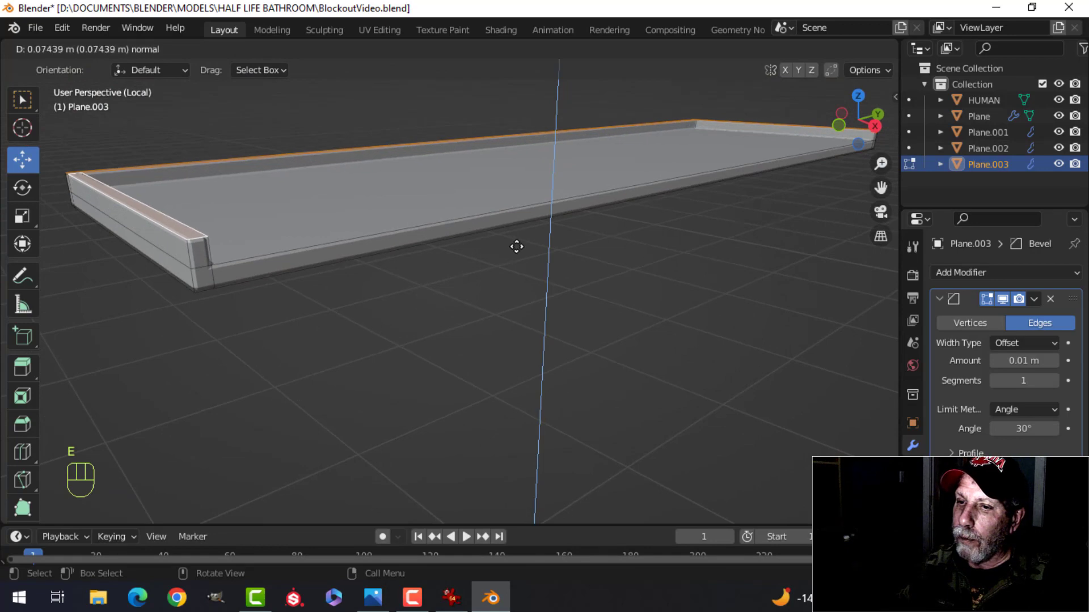
click(516, 245)
key(Tab)
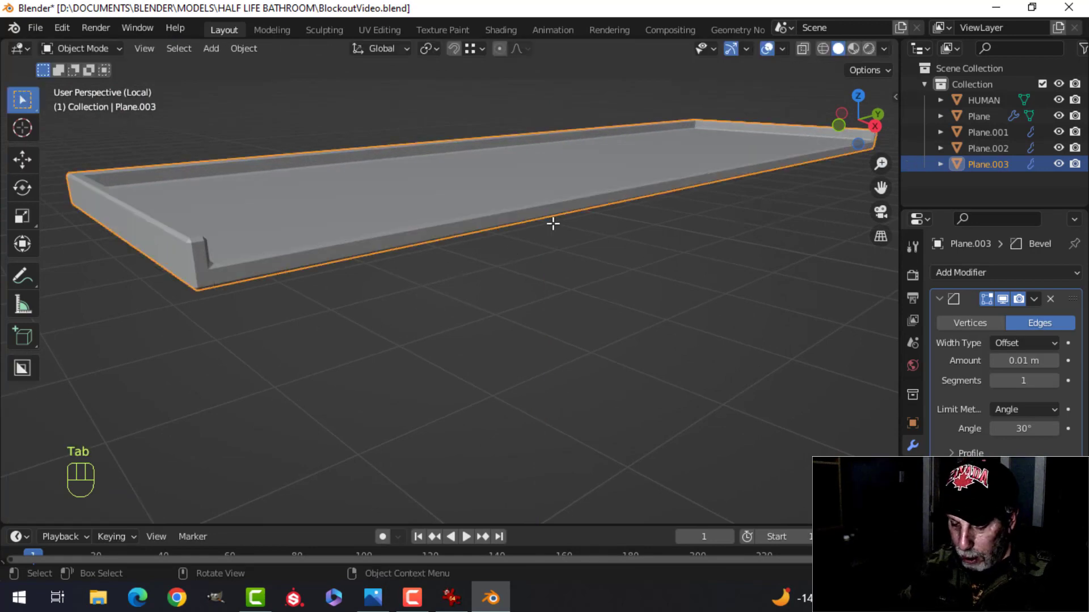
key(slash)
mouse_move(554, 224)
middle_down()
mouse_move(512, 224)
mouse_move(563, 220)
middle_up()
click(529, 232)
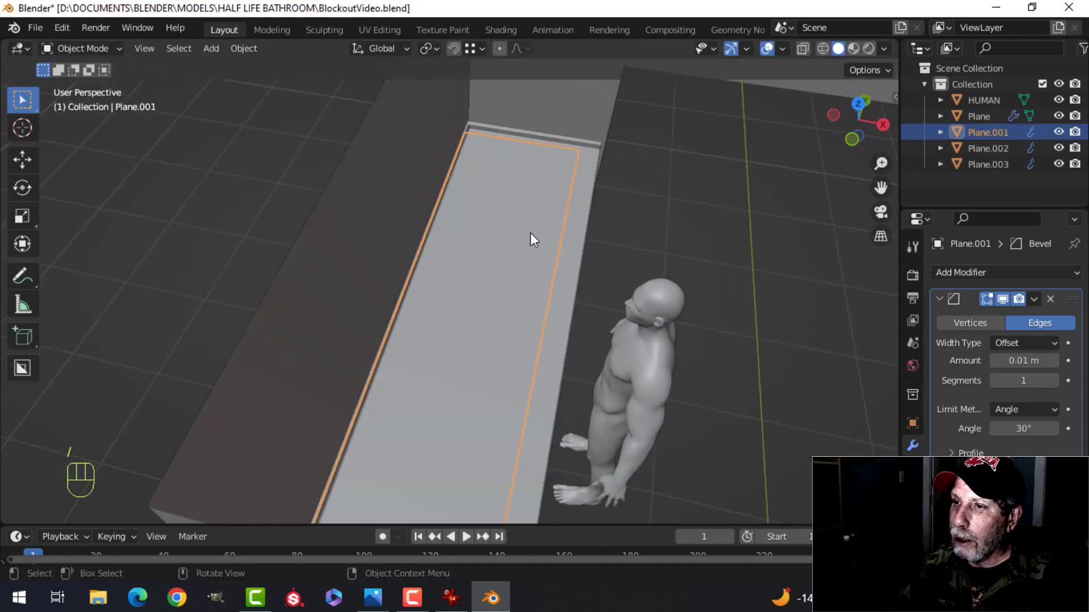
key(Tab)
key(a)
drag(527, 377, 533, 386)
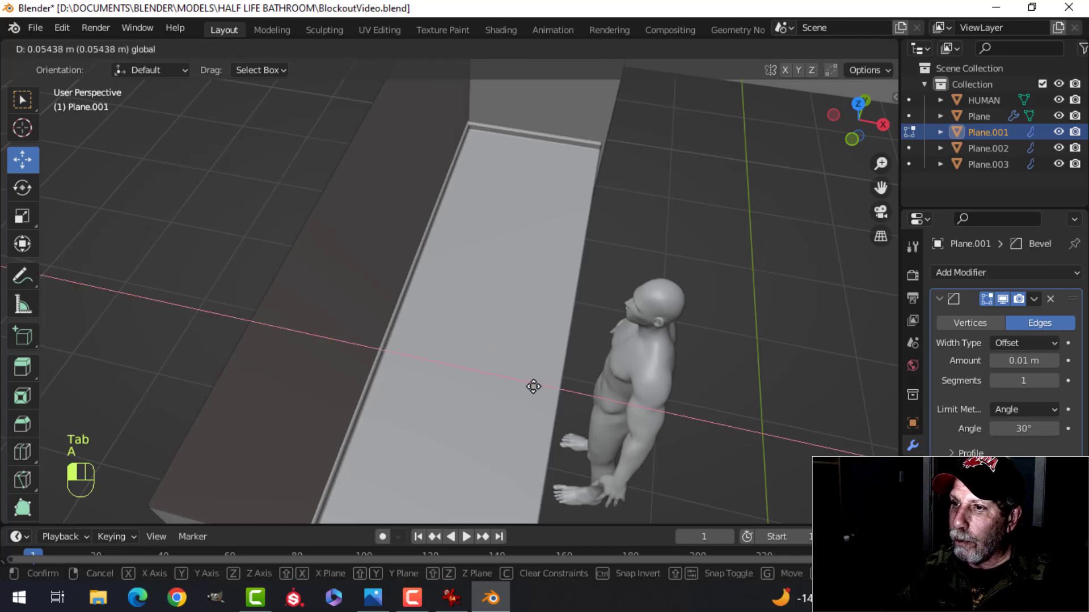
key(Escape)
key(ctrl+z)
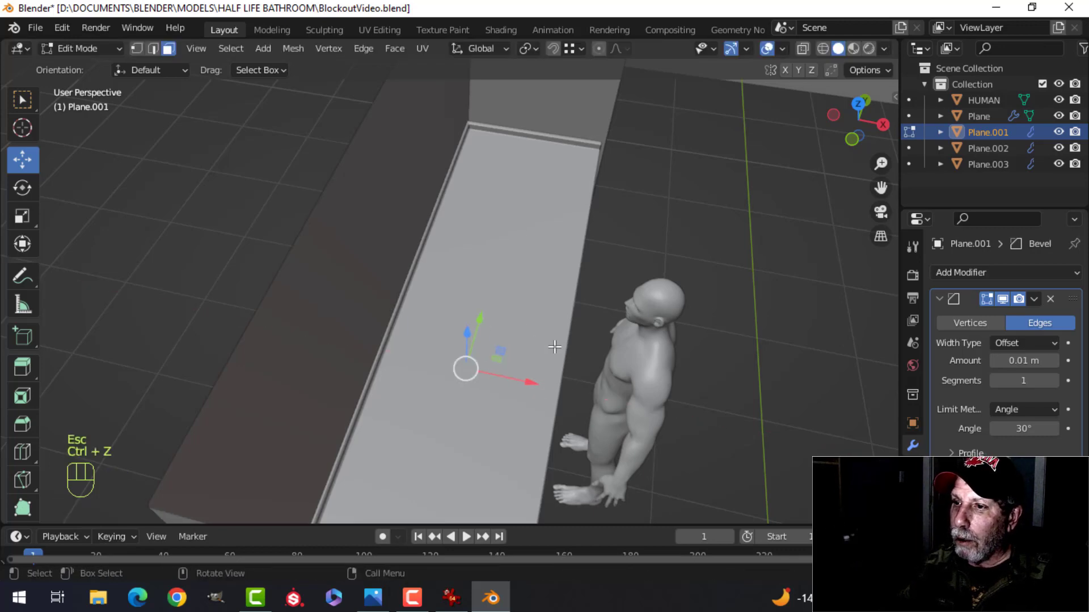
Move all of the countertop's geometry slightly forward along X so it overhangs the counter front, then return to Object Mode
key(Tab)
key(Tab)
key(a)
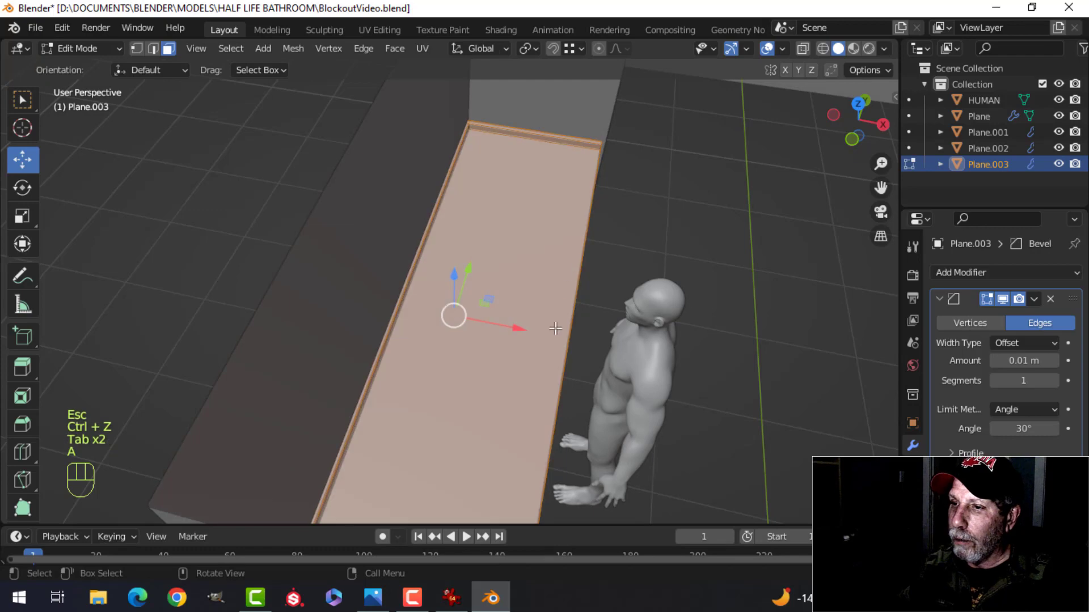
drag(512, 325, 523, 333)
middle_drag(575, 287, 489, 219)
mouse_move(567, 241)
shift+middle_down()
mouse_move(558, 220)
mouse_move(567, 246)
mouse_move(589, 196)
mouse_move(547, 214)
mouse_move(515, 187)
mouse_move(564, 205)
mouse_move(558, 256)
shift+middle_up()
key(alt+a)
key(Tab)
key(alt+a)
Move the human figure about 3.1 m along Y, clear of the counter front
scroll(568, 234, up, 6)
scroll(550, 215, down, 3)
middle_drag(559, 255, 602, 218)
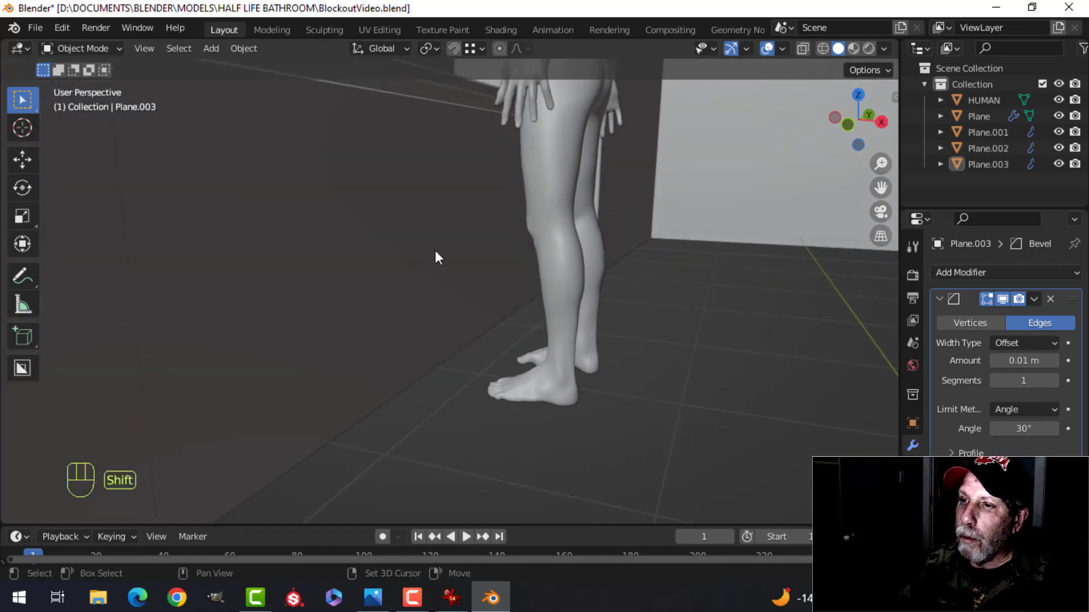
shift+middle_drag(427, 255, 478, 241)
middle_drag(478, 241, 504, 230)
click(522, 193)
middle_drag(522, 192, 423, 184)
key(alt+a)
click(423, 184)
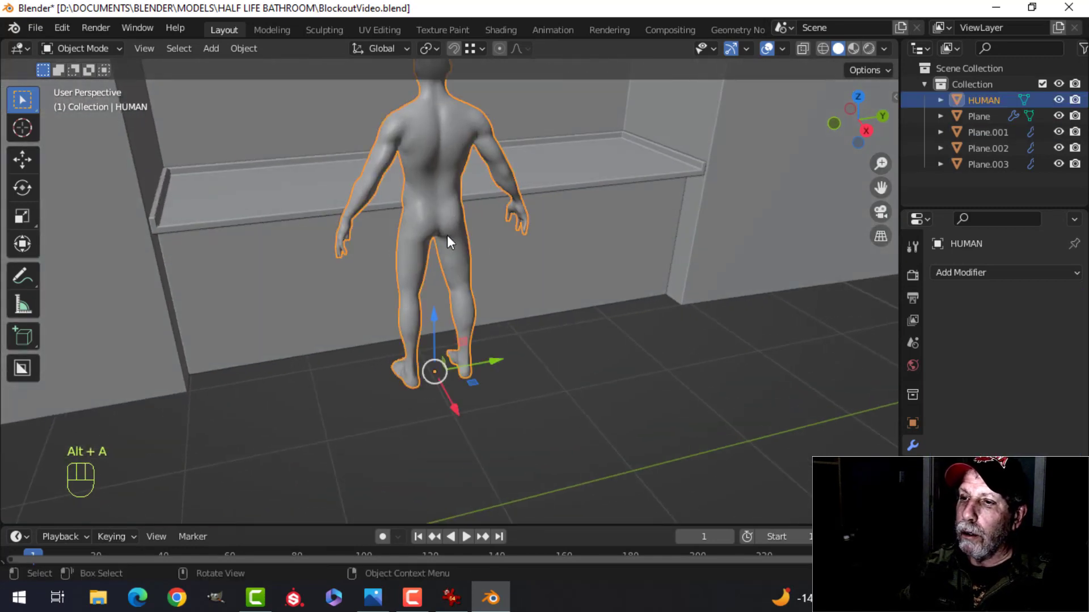
middle_drag(444, 229, 490, 324)
drag(489, 334, 689, 329)
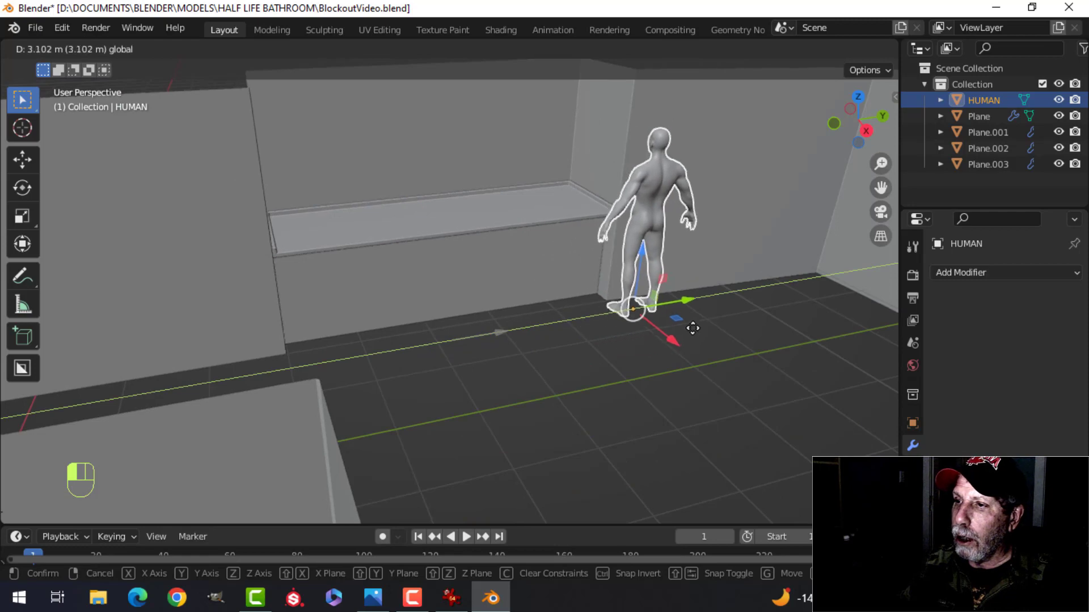
Duplicate the counter base's front face and place the copy just in front of it
scroll(453, 243, up, 4)
middle_drag(453, 243, 317, 245)
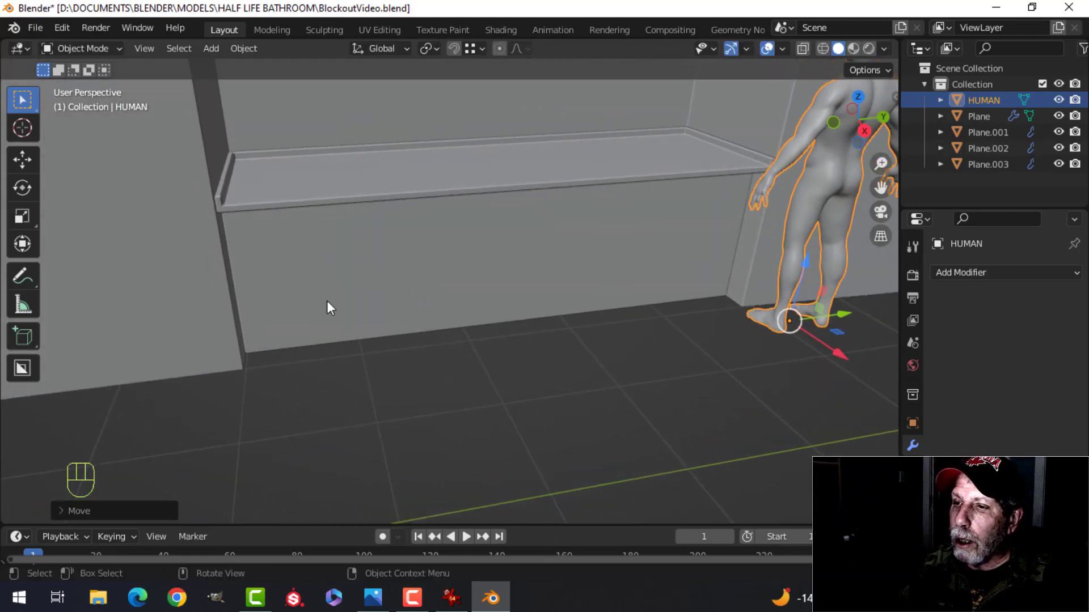
click(390, 256)
key(Tab)
middle_drag(391, 256, 525, 272)
key(alt+a)
key(3)
click(584, 255)
shift+middle_drag(588, 253, 563, 258)
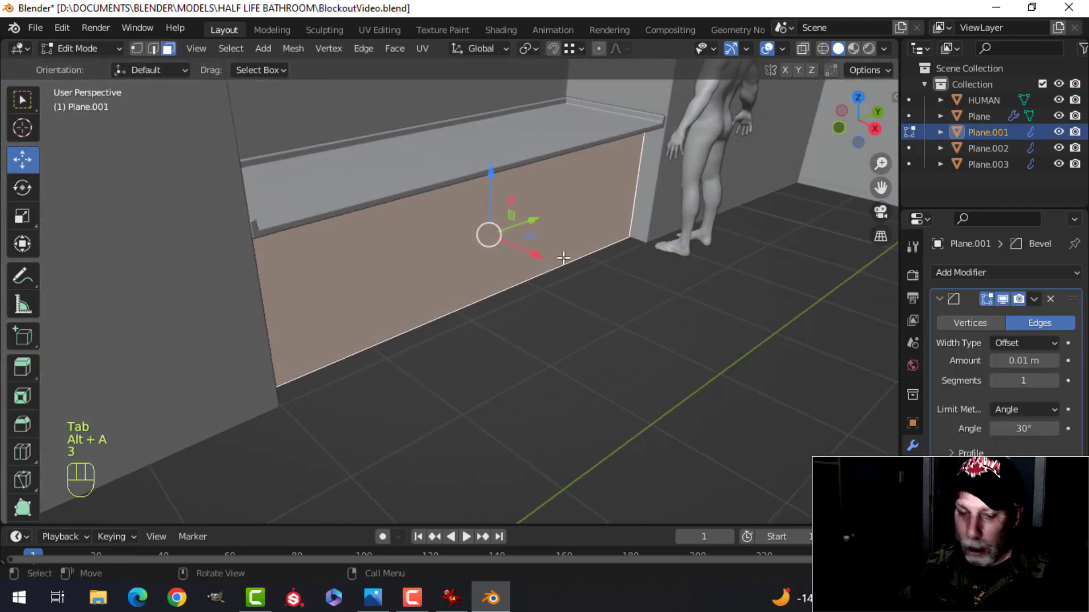
key(shift+d)
click(563, 258)
Scale the copied counter-front face down uniformly, and narrow it further along Y into a cabinet door panel
key(s)
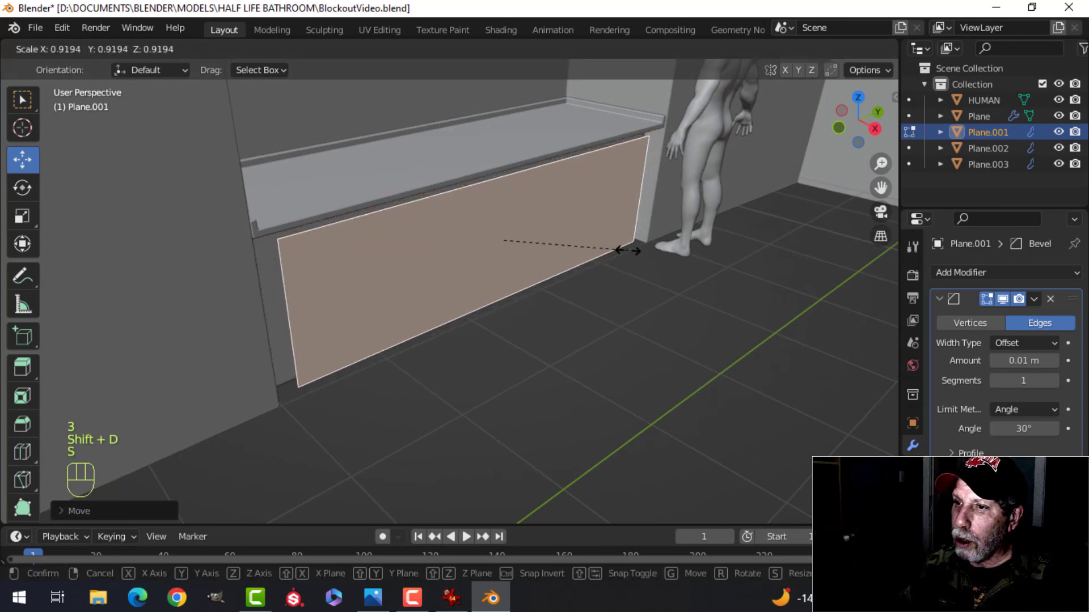
click(594, 248)
middle_drag(594, 247, 528, 222)
key(s)
key(y)
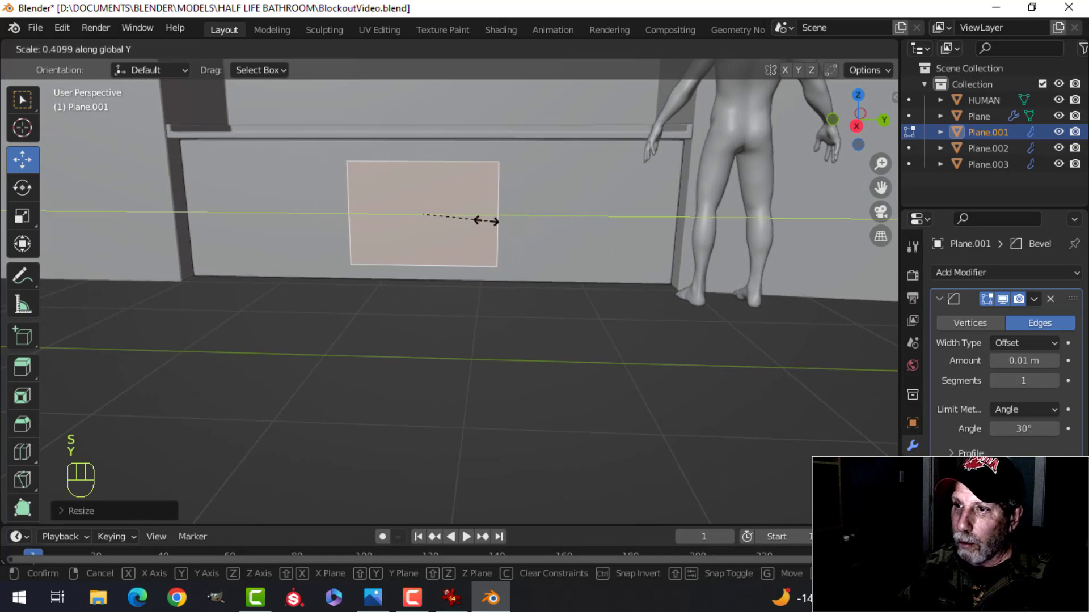
click(460, 220)
Move the door panel along Y to the counter's end farthest from the human figure and adjust its height along Z
key(g)
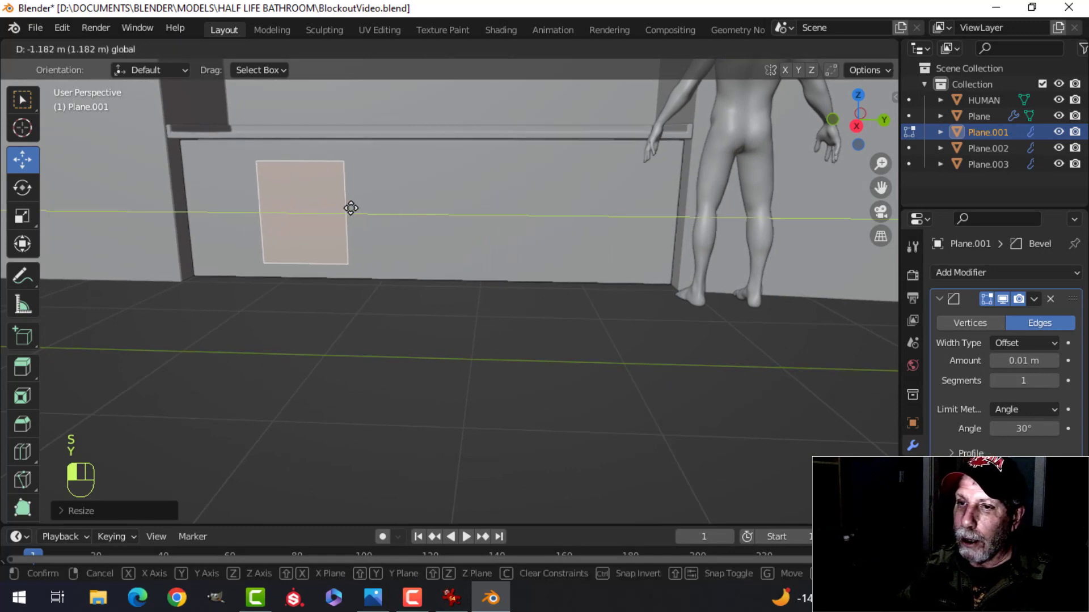
click(297, 188)
middle_drag(297, 188, 260, 145)
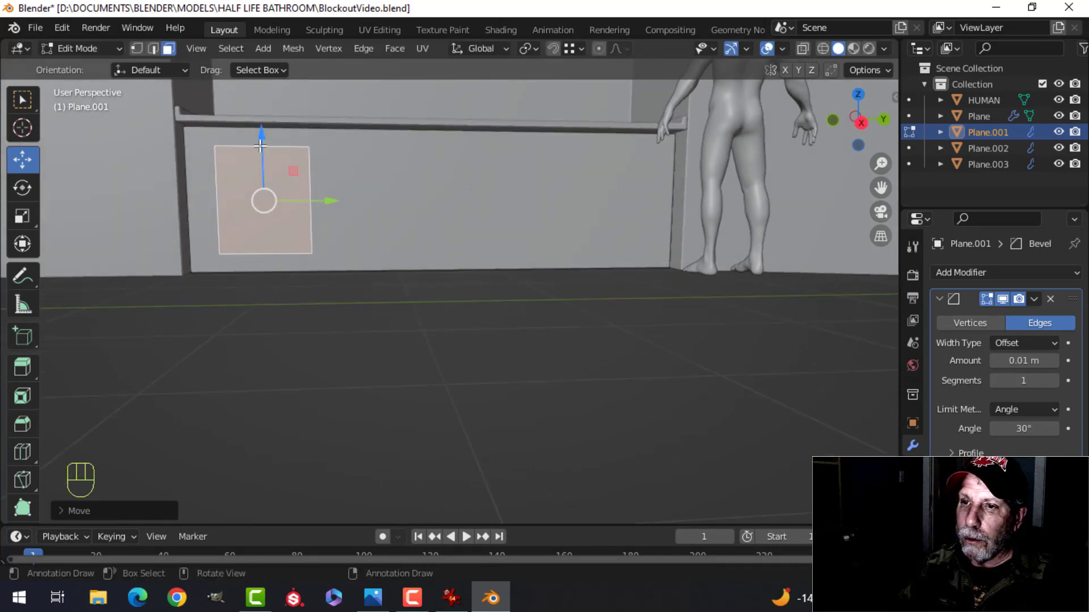
key(g)
key(z)
drag(260, 128, 259, 129)
drag(327, 197, 310, 202)
drag(249, 132, 249, 138)
middle_drag(318, 161, 489, 218)
Extrude the door panel face about 0.045 m toward the counter and delete the hidden back face
scroll(386, 187, up, 2)
key(e)
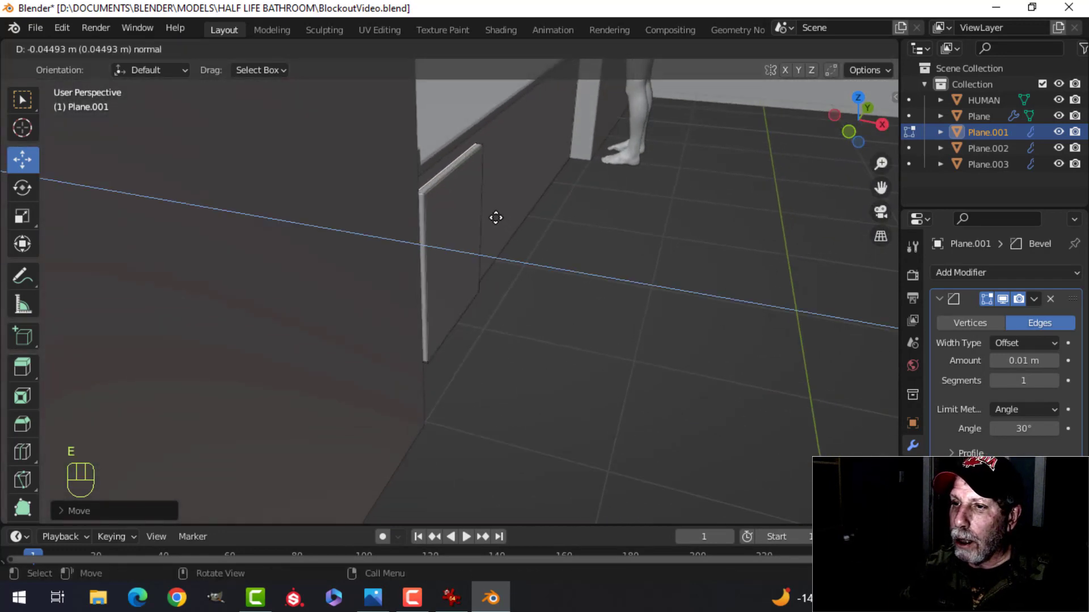
click(495, 218)
key(x)
click(447, 253)
Select all the linked geometry of the door panel, separate it into its own object and return to Object Mode
key(a)
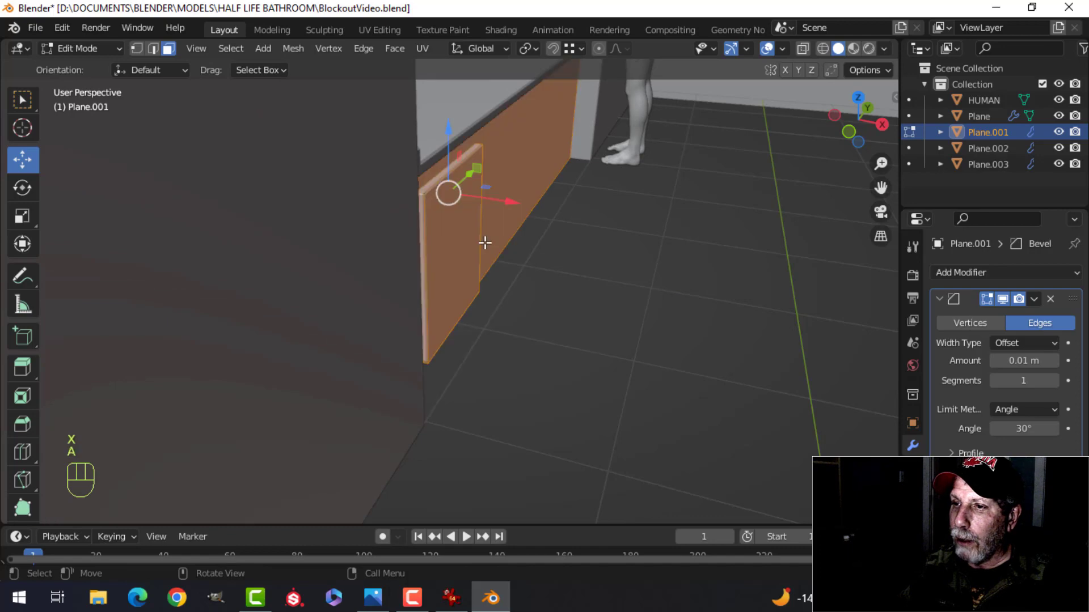
key(alt+a)
click(452, 221)
key(ctrl+l)
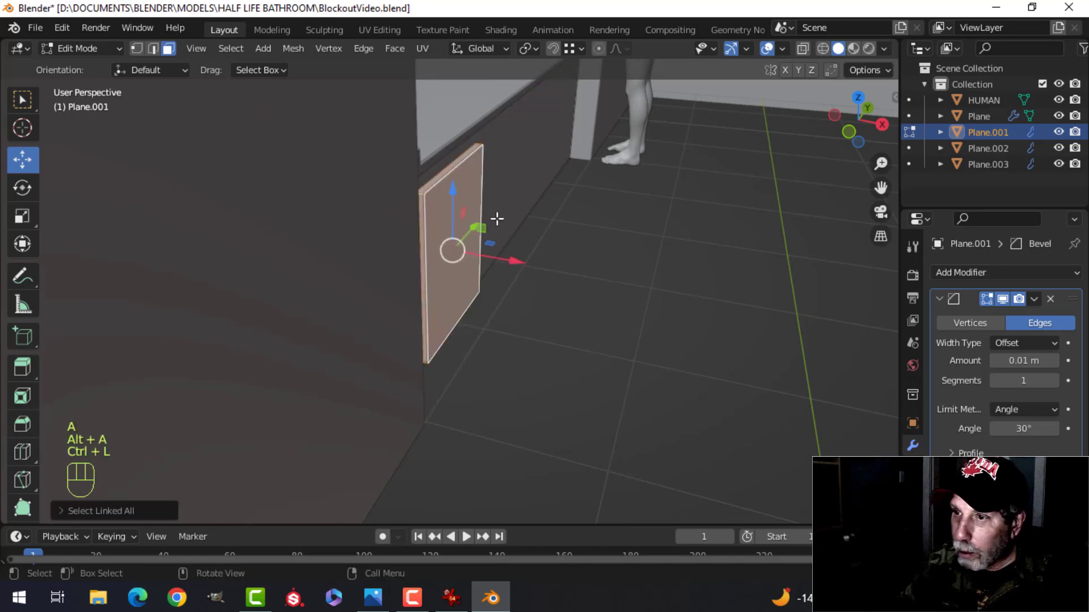
key(p)
click(497, 219)
key(Tab)
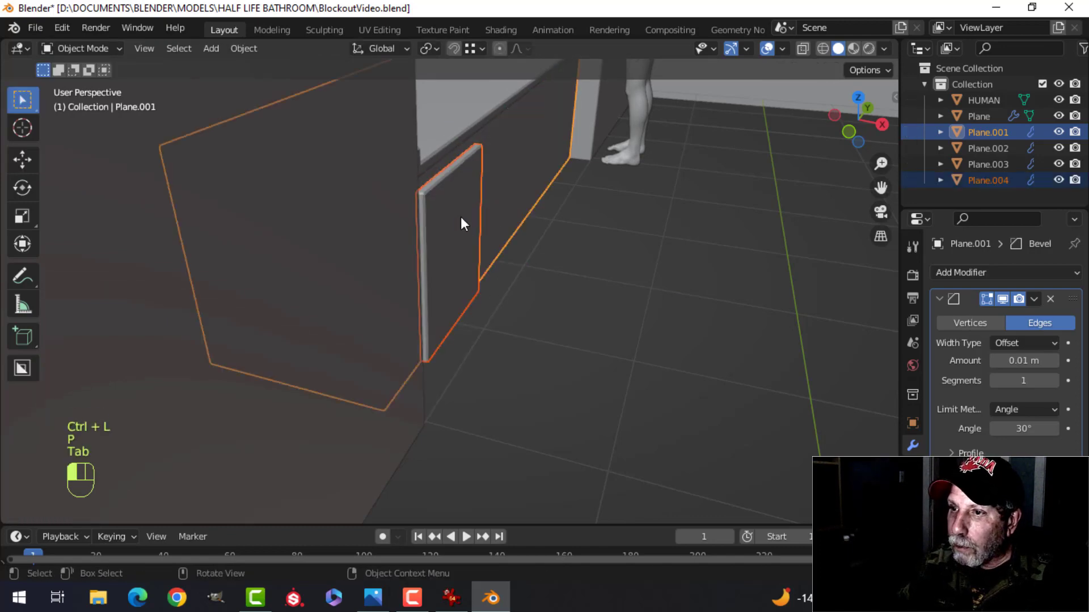
Shift all of the separated door panel's geometry slightly along X, then deselect it
click(462, 224)
key(Tab)
key(a)
drag(519, 262, 530, 248)
middle_drag(530, 247, 513, 227)
scroll(444, 196, down, 3)
key(alt+a)
scroll(508, 233, up, 4)
Duplicate the door panel's mesh and move the copy about 2.6 m along Y
scroll(489, 240, down, 4)
key(a)
shift+middle_drag(637, 233, 575, 226)
key(shift+d)
drag(313, 199, 641, 216)
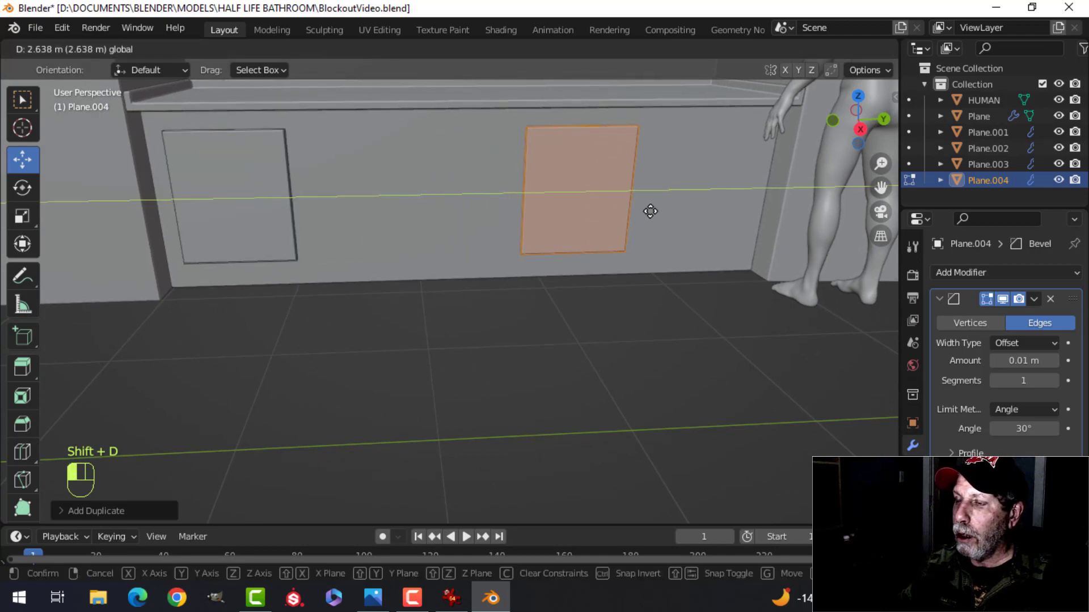
click(637, 210)
Duplicate the second door panel and move the copy about 1.05 m along Y toward the human figure
shift+middle_drag(692, 214, 627, 223)
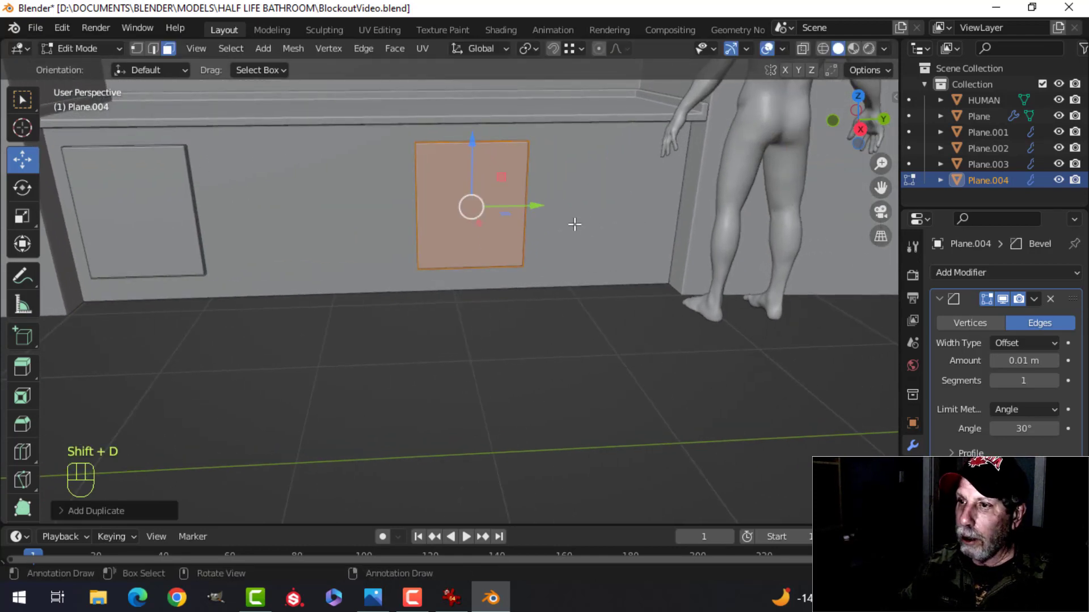
key(shift+d)
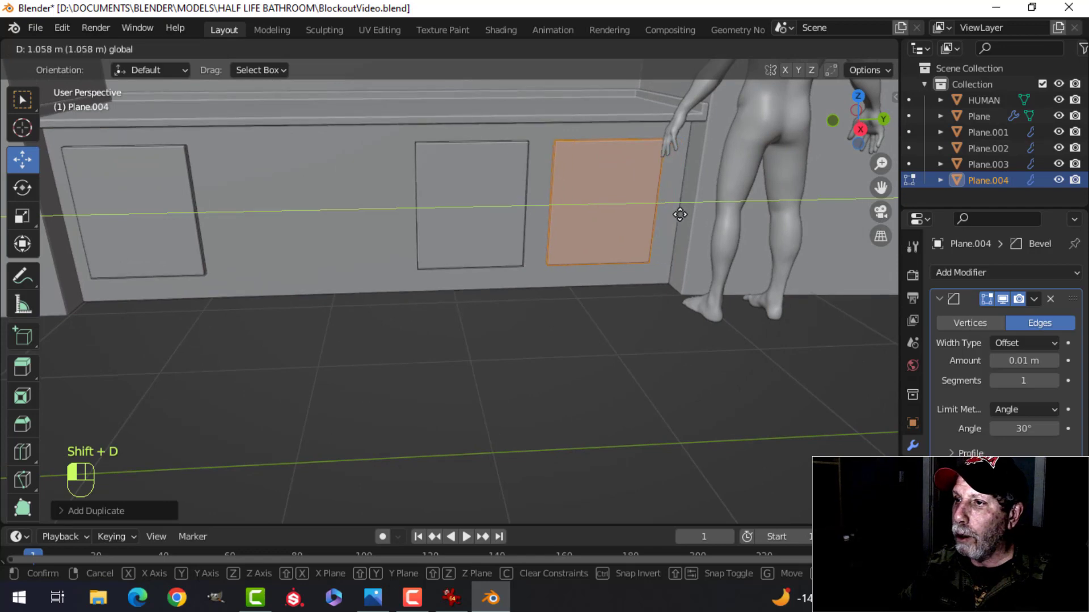
drag(677, 214, 672, 214)
middle_drag(477, 91, 481, 99)
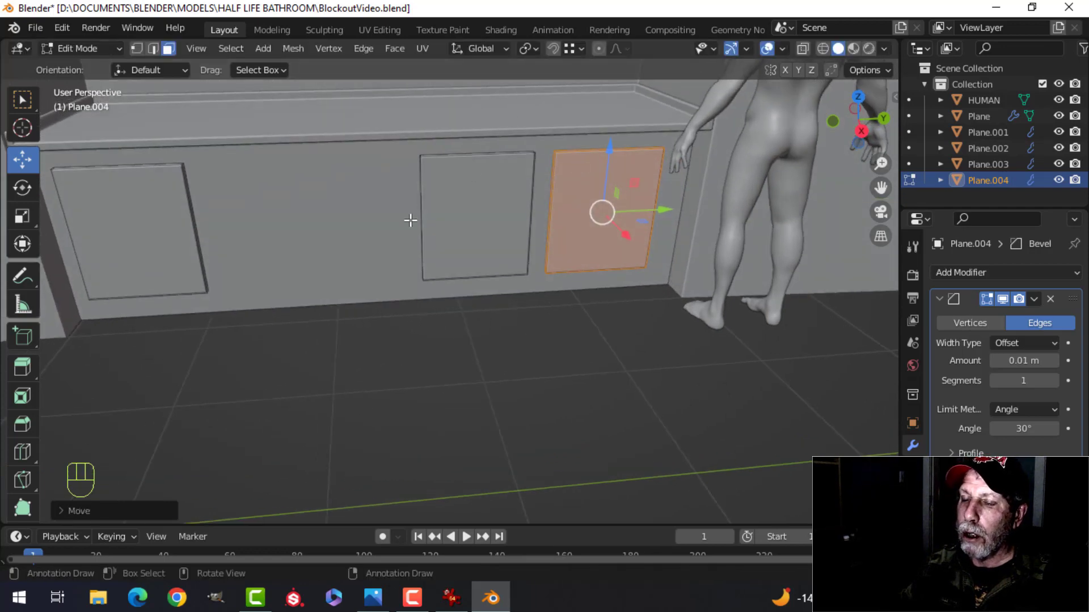
Duplicate the last door panel and move the copy back along Y into the gap after the first panel
shift+middle_drag(420, 219, 448, 206)
shift+middle_drag(352, 172, 457, 206)
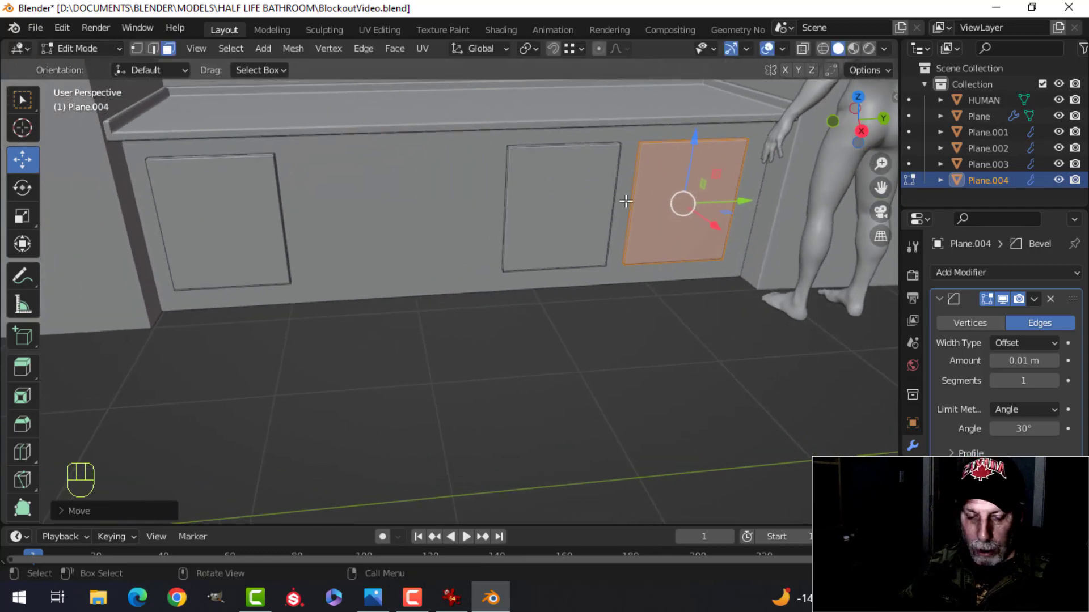
key(shift+d)
drag(743, 202, 456, 226)
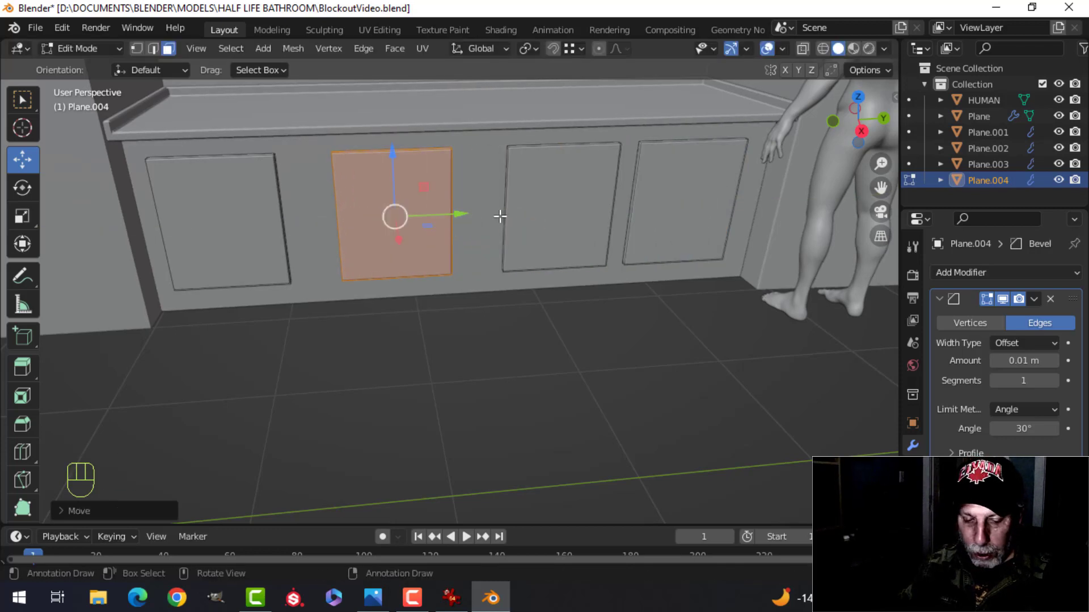
Scale the panel in the gap to about 1.4 along Y and shorten it along Z
key(s)
key(y)
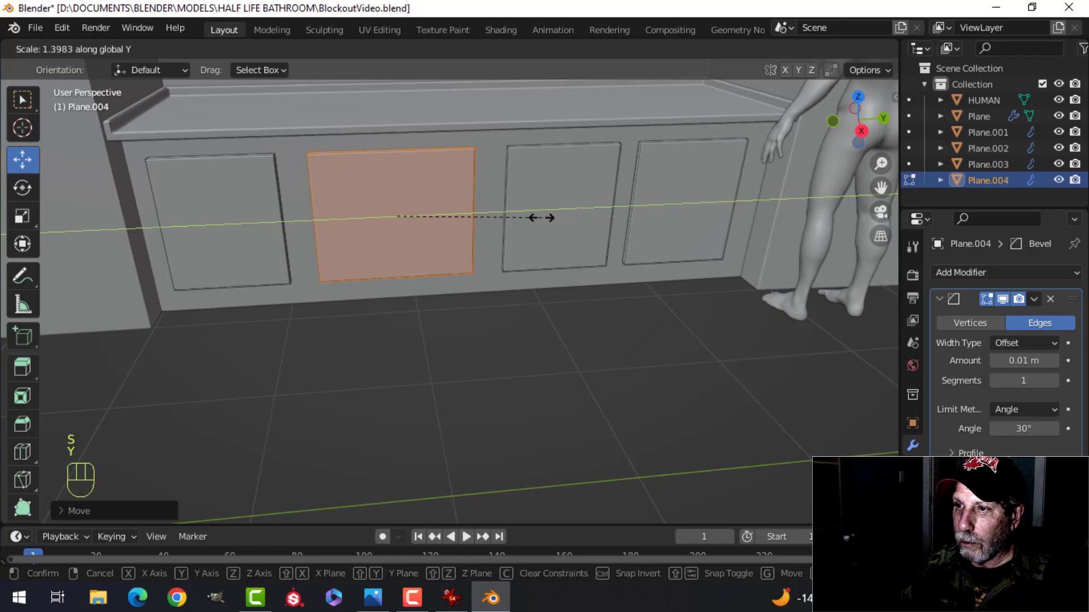
click(543, 217)
key(s)
key(z)
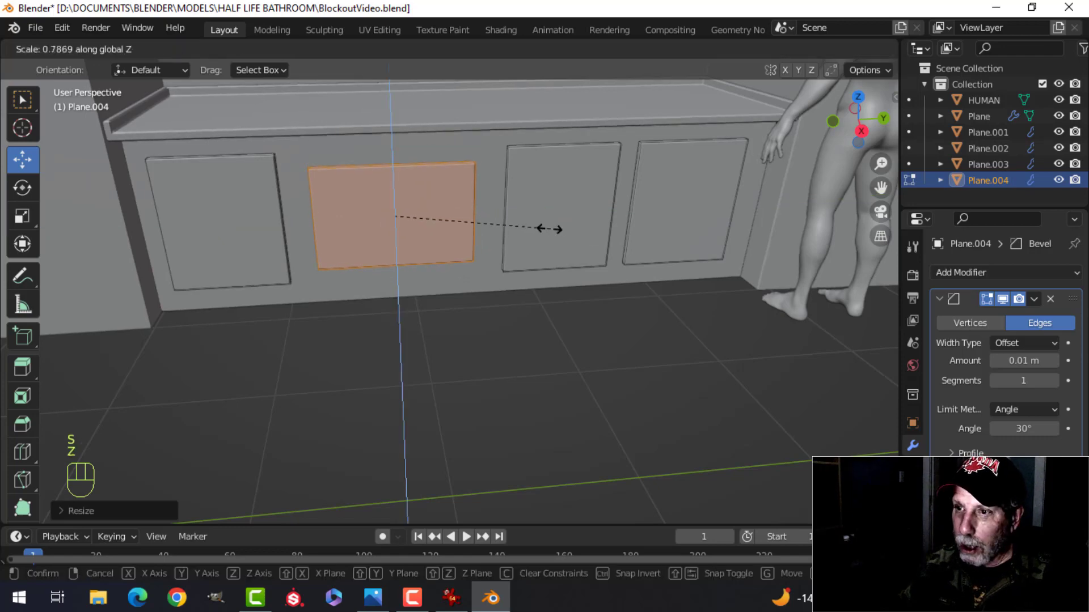
click(493, 217)
Lower the shortened panel along Z toward the bottom of the counter front, then deselect it
key(g)
key(z)
ctrl+click(388, 264)
middle_drag(388, 263, 474, 187)
key(alt+a)
Snap the 3D cursor to the first door panel's front face and return to Object Mode
middle_drag(502, 237, 348, 160)
middle_drag(438, 193, 608, 220)
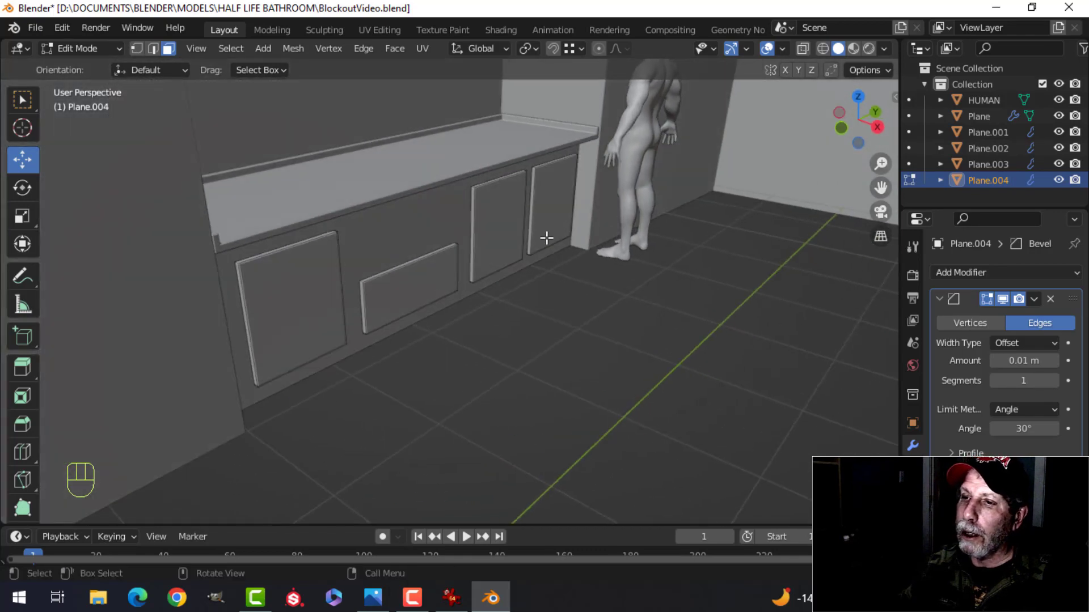
middle_drag(546, 238, 566, 243)
scroll(539, 244, up, 4)
shift+middle_drag(414, 290, 413, 207)
click(375, 188)
scroll(486, 198, down, 3)
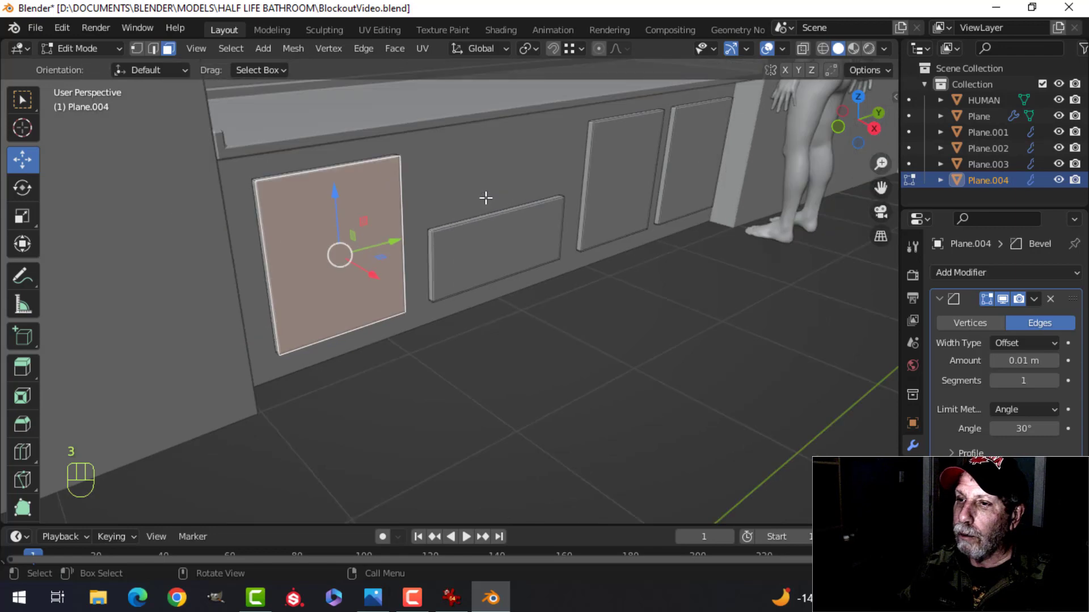
key(shift+s)
click(513, 252)
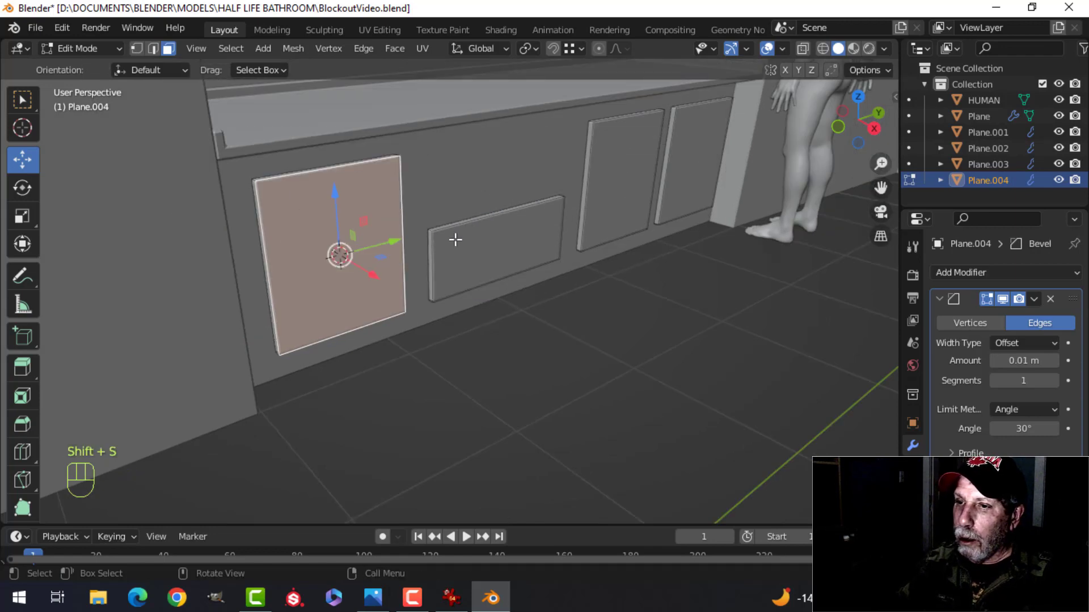
key(Tab)
middle_drag(468, 218, 435, 223)
key(shift+a)
mouse_move(441, 223)
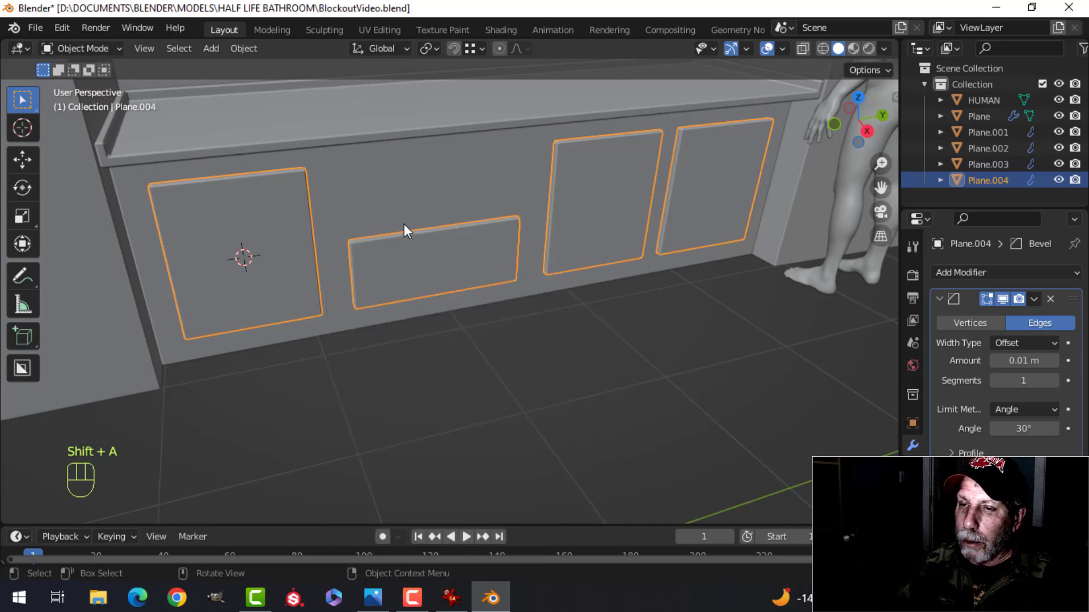
Duplicate the first door panel's front face and separate the copy into its own object
key(Tab)
middle_drag(394, 248, 484, 198)
key(alt+a)
click(450, 237)
key(shift+d)
click(607, 170)
key(p)
click(607, 172)
key(Tab)
Delete the two outer-side vertices of the separated face, keeping only the vertical edge nearest the short panel
scroll(354, 146, up, 3)
middle_drag(583, 171, 355, 204)
click(345, 178)
key(Tab)
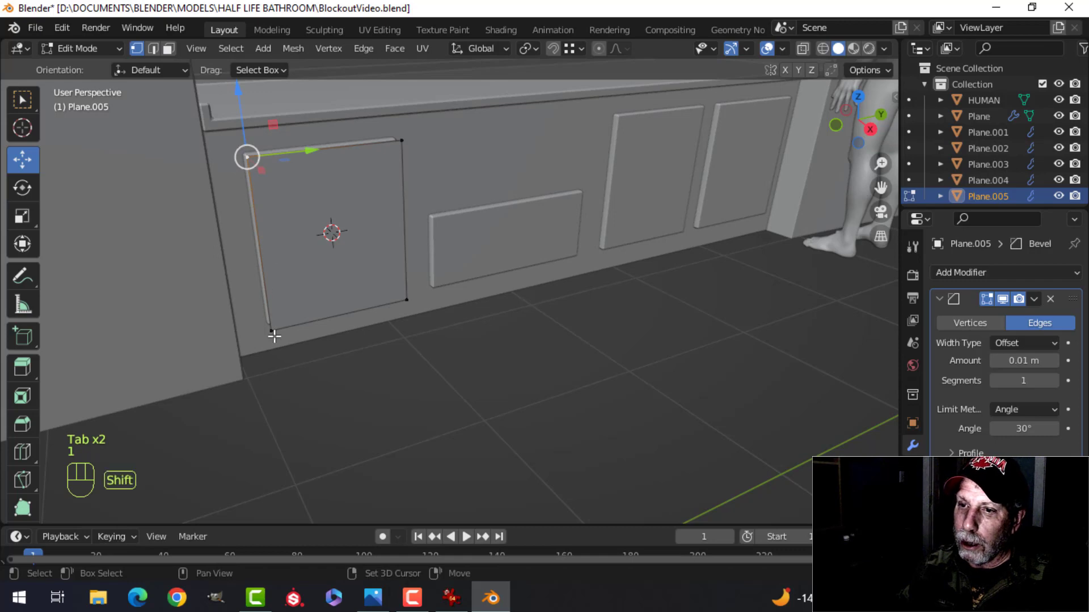
key(x)
click(314, 288)
key(a)
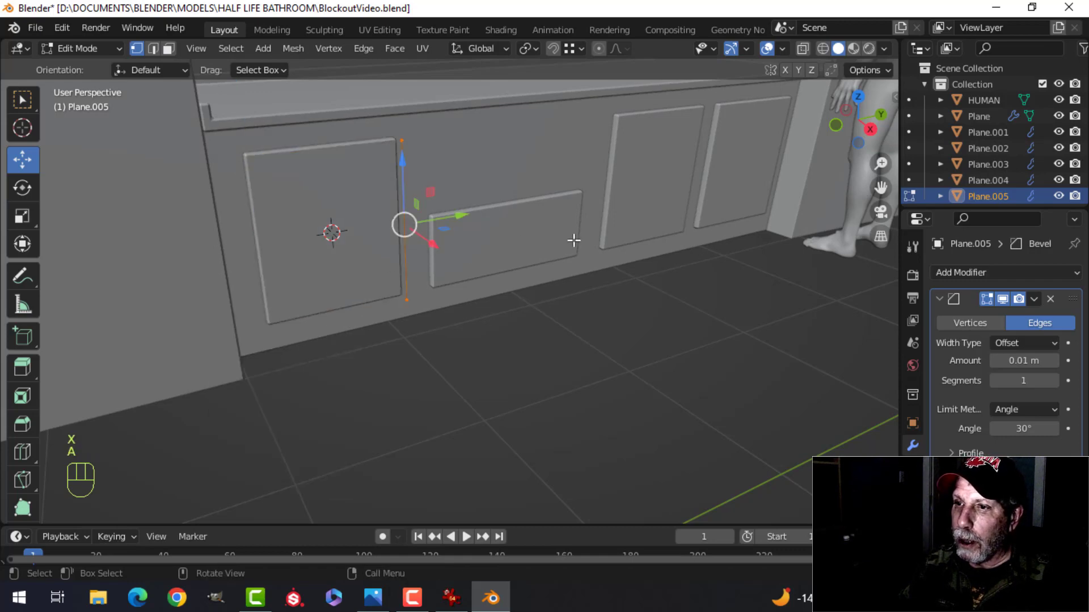
Scale the vertical edge down to handle length and move it along Y just inside the door's side
key(s)
click(457, 225)
key(g)
key(y)
click(442, 218)
Extrude the handle edge along X toward the door and delete the inner edge to leave an open bracket profile
middle_drag(540, 212, 494, 254)
key(e)
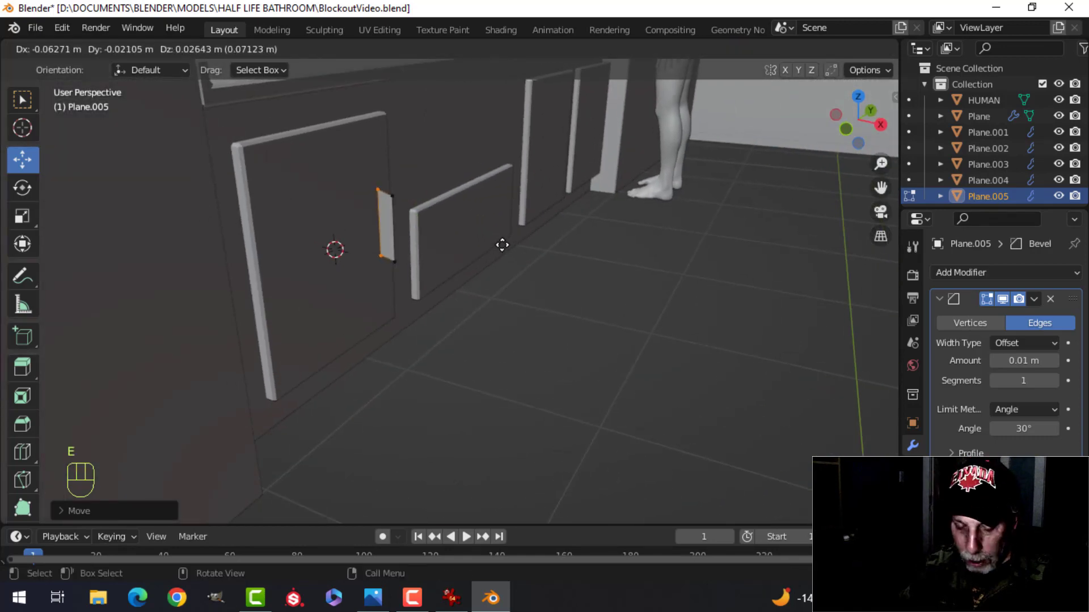
key(y)
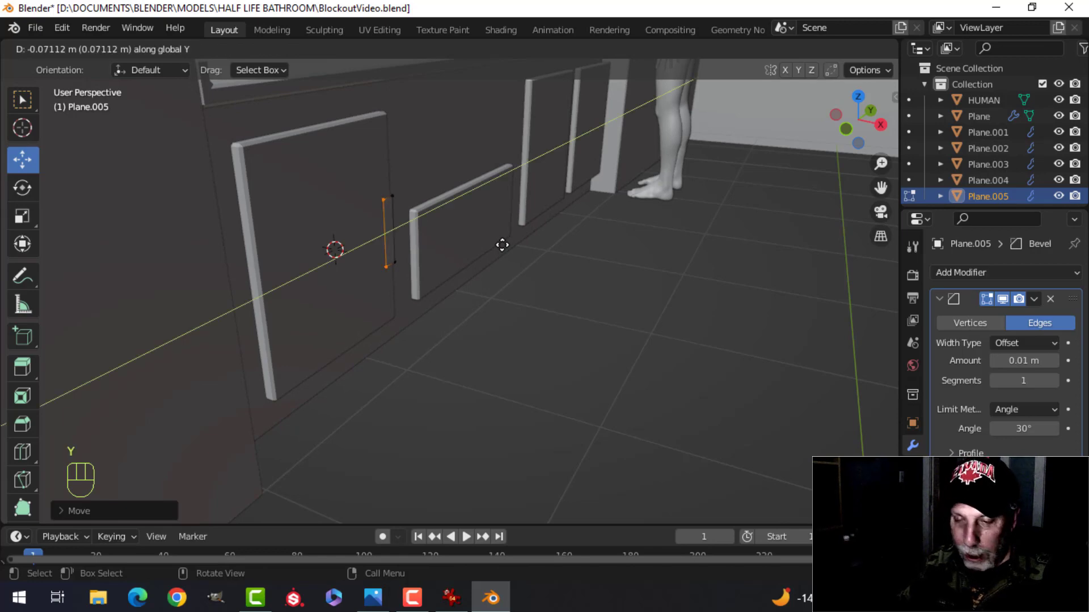
click(503, 245)
key(x)
key(x)
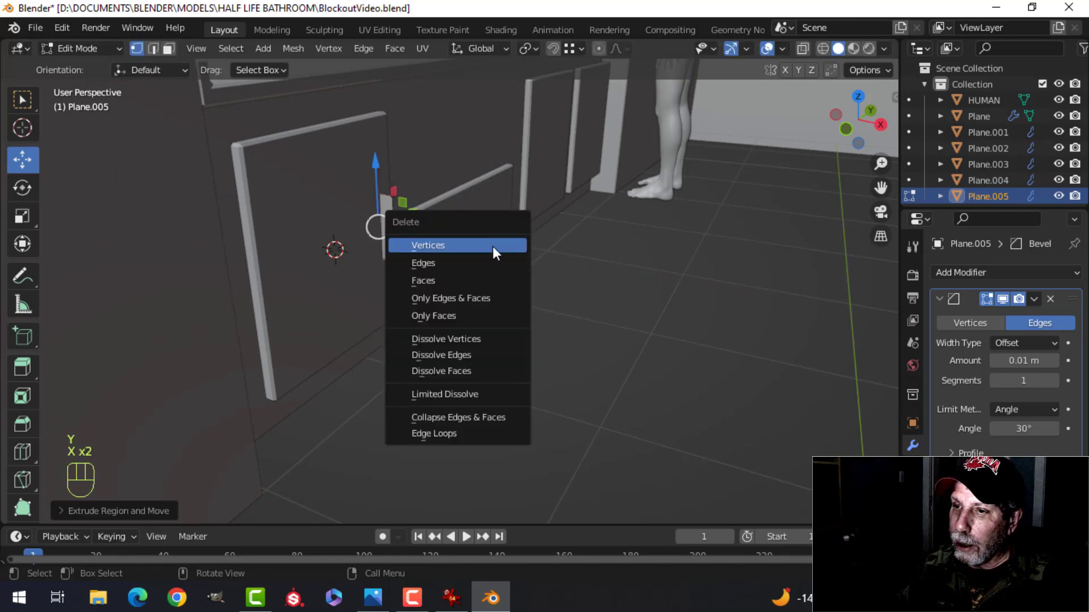
click(460, 268)
Move the handle profile slightly outward along X and bevel its two outer corner vertices about 0.022 m with 2 segments
key(a)
drag(428, 241, 449, 249)
scroll(434, 209, up, 4)
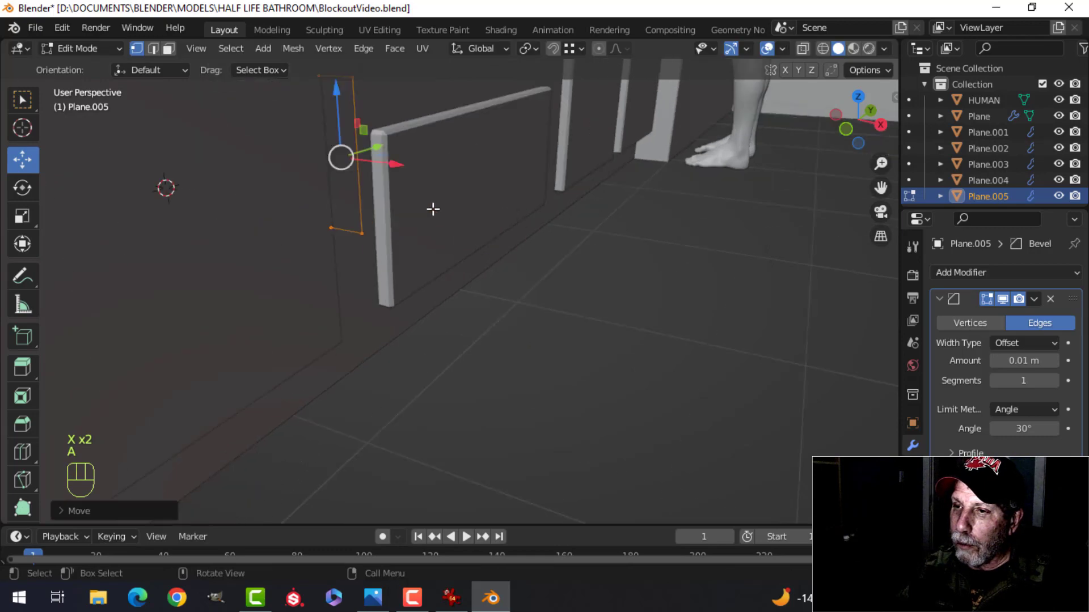
key(alt+a)
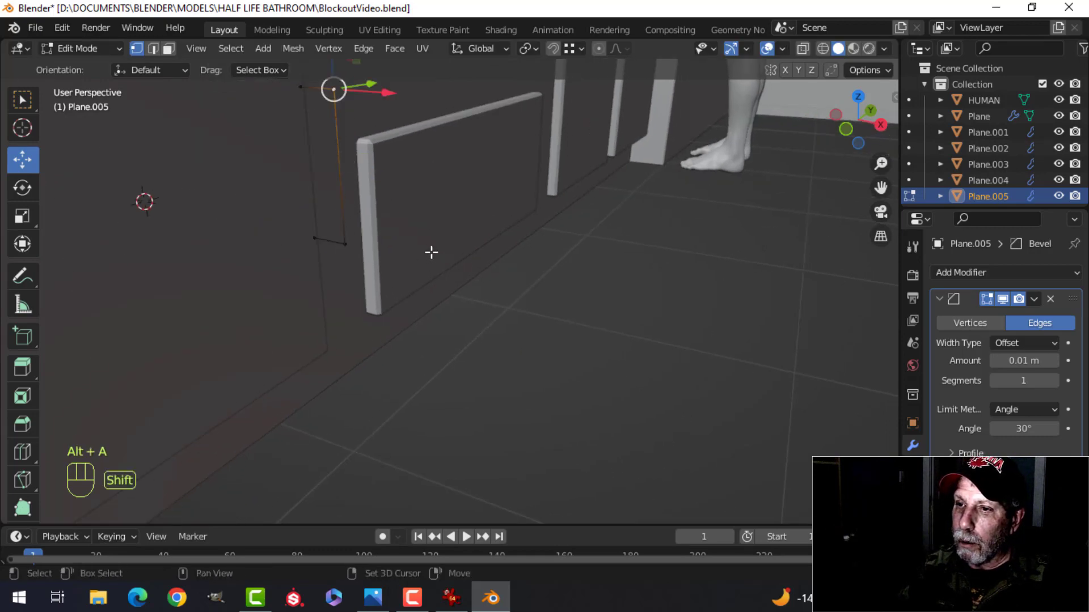
shift+click(358, 240)
shift+middle_drag(358, 240, 436, 292)
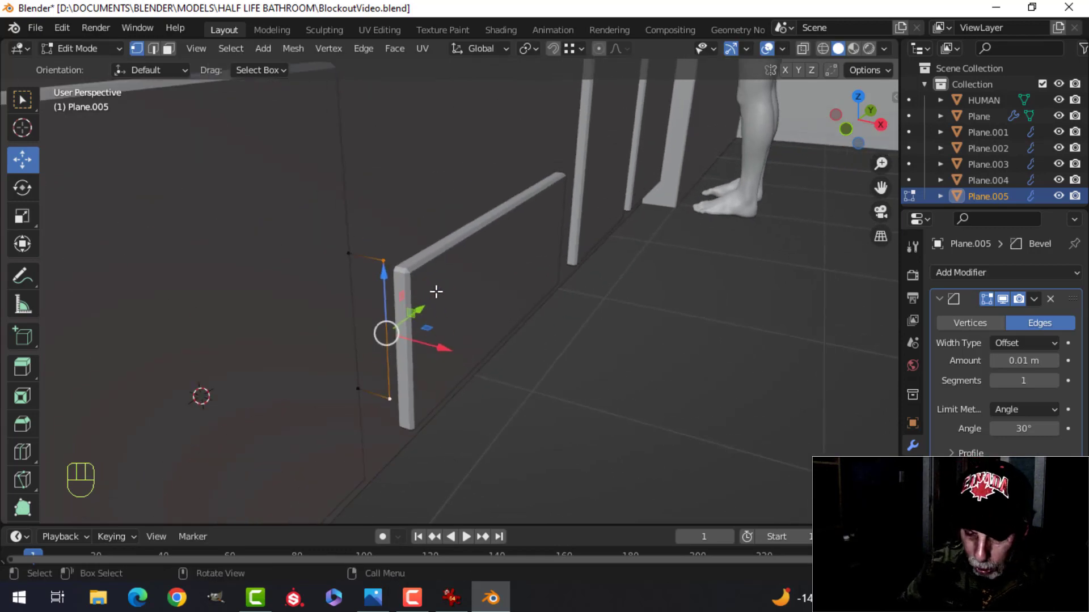
key(shift+ctrl+b)
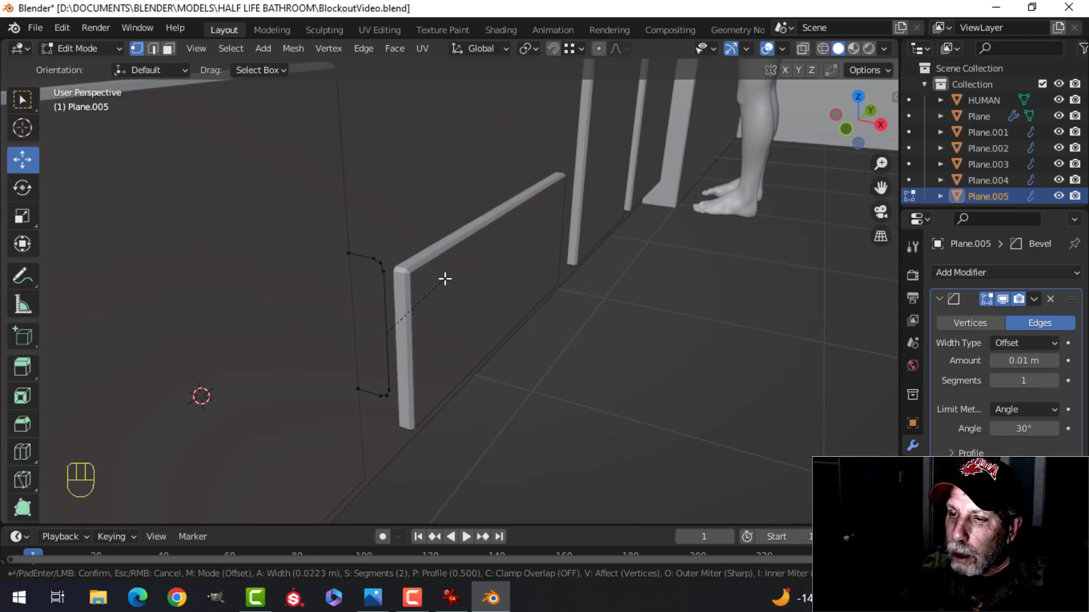
click(445, 281)
Convert the handle profile object to a curve in Object Mode
key(Tab)
scroll(444, 279, down, 3)
middle_drag(436, 262, 366, 245)
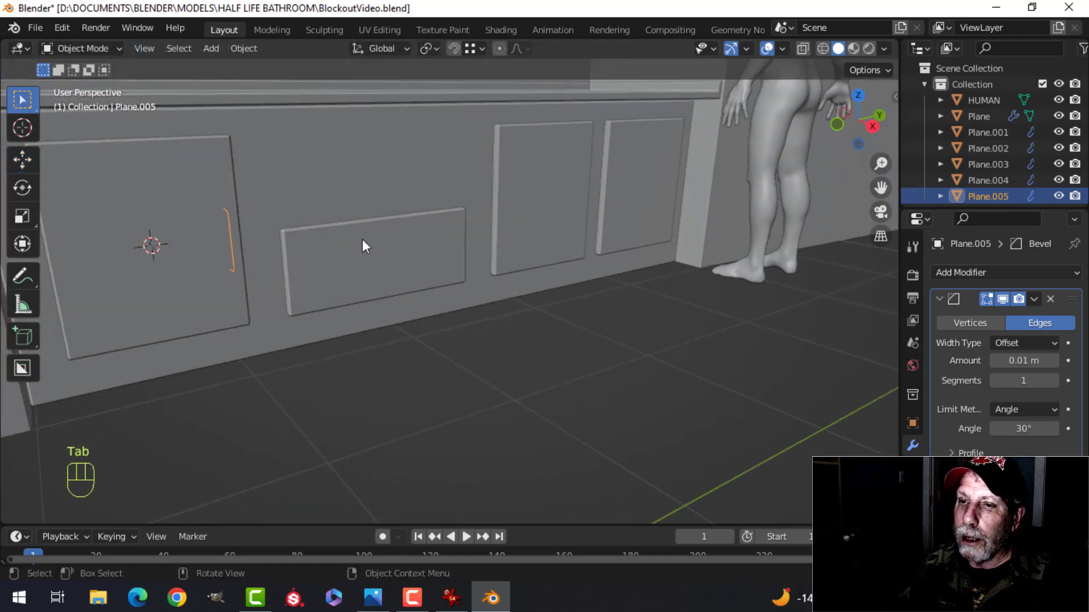
key(Tab)
key(a)
shift+middle_drag(292, 243, 374, 236)
key(Tab)
scroll(349, 246, up, 4)
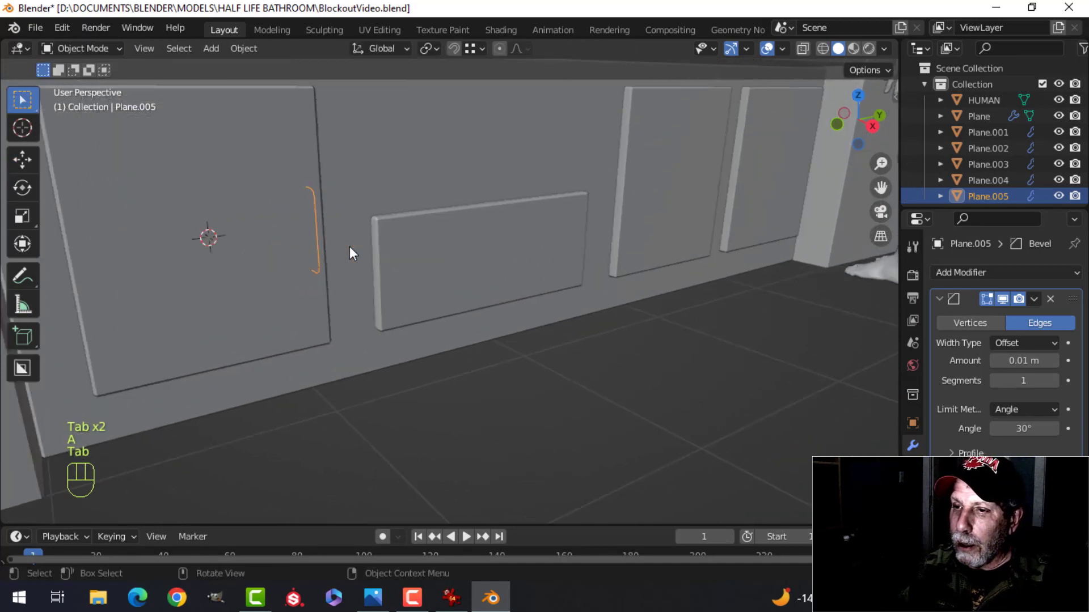
right_click(259, 193)
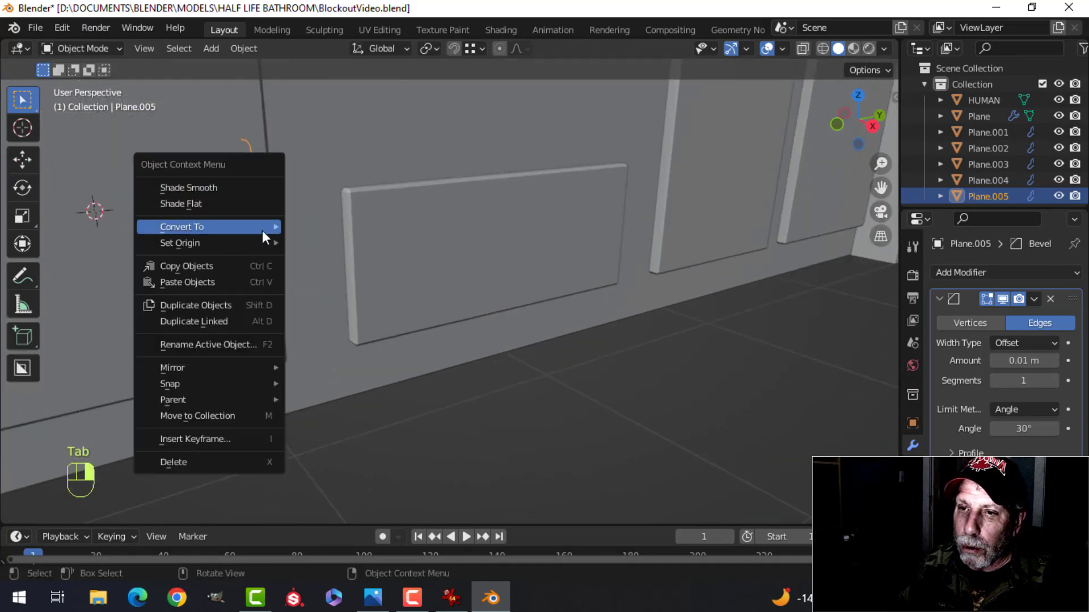
mouse_move(262, 228)
click(331, 230)
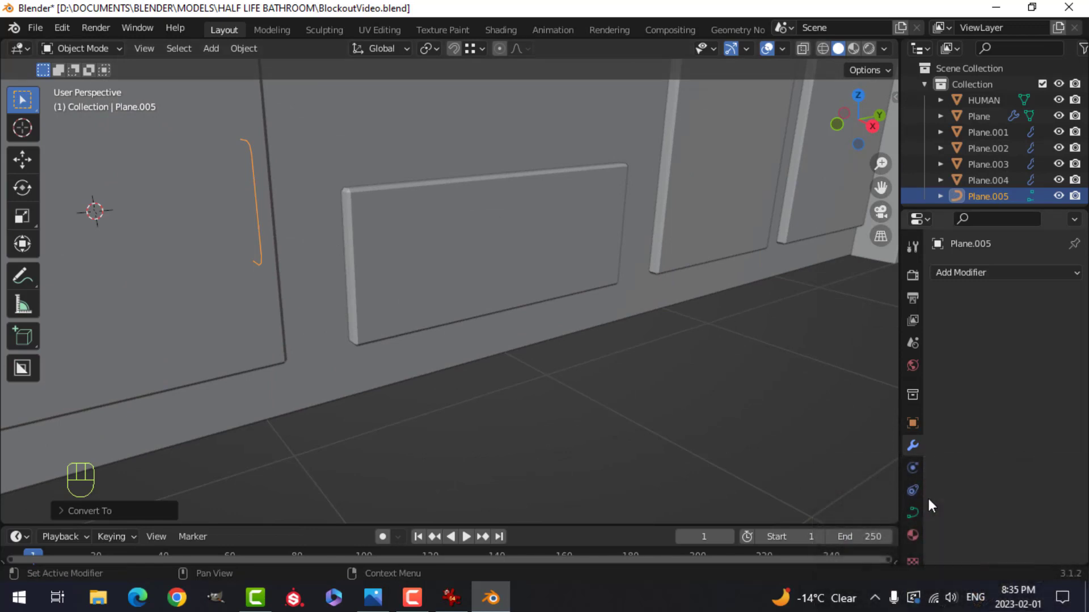
Give the handle curve a round bevel with a depth of 0.014 m
click(911, 510)
scroll(985, 469, down, 5)
click(952, 416)
scroll(988, 427, down, 4)
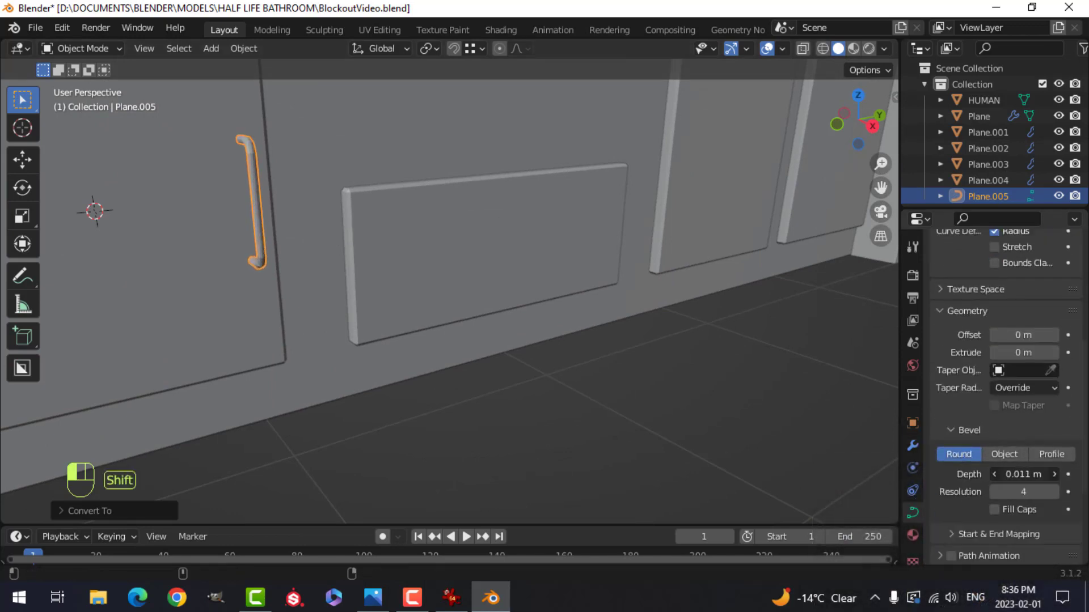
scroll(437, 245, down, 3)
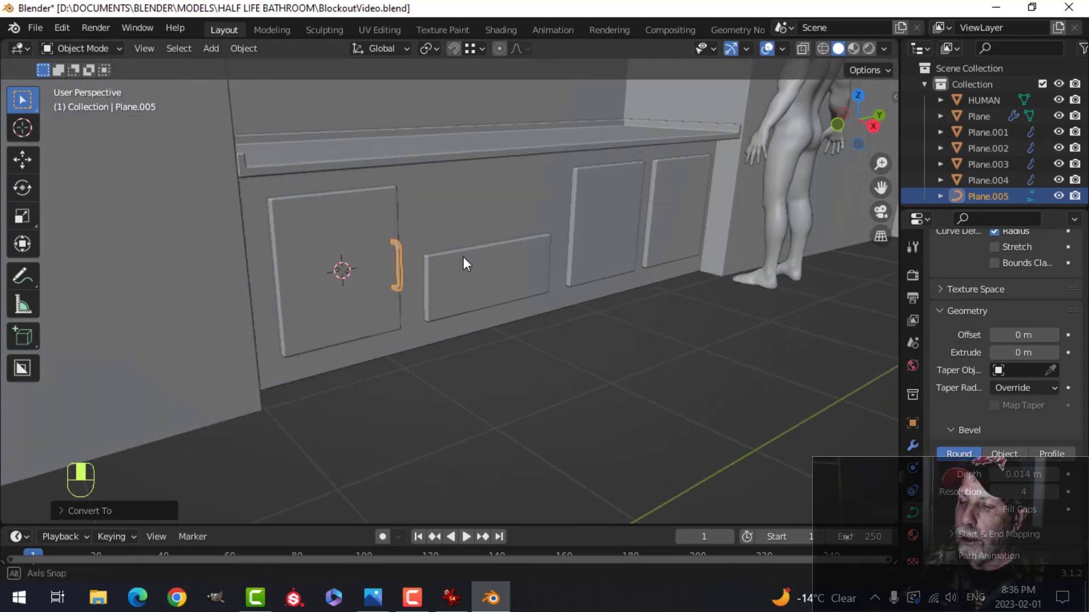
Shorten the handle curve by raising its lower bend points along Z in Edit Mode
scroll(465, 256, up, 3)
key(Tab)
shift+middle_drag(413, 256, 421, 252)
key(alt+a)
key(b)
drag(343, 287, 415, 261)
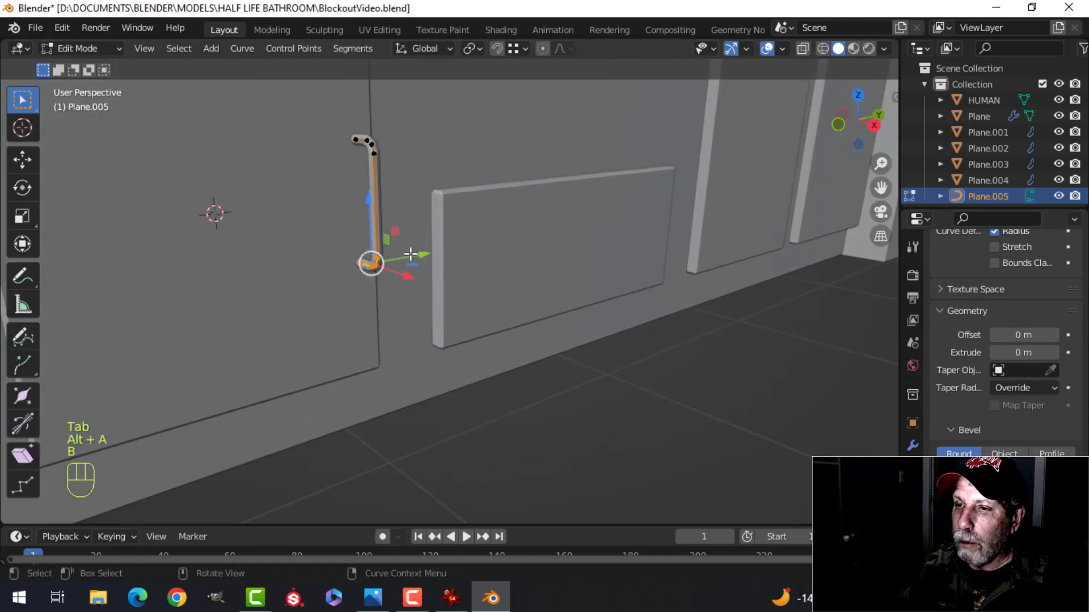
drag(372, 208, 371, 182)
key(Tab)
Shift all points of the handle curve slightly to adjust its placement on the door
scroll(465, 195, down, 4)
key(alt+a)
middle_drag(474, 199, 730, 319)
click(326, 233)
scroll(433, 221, up, 1)
key(Tab)
key(a)
mouse_move(729, 318)
mouse_down()
mouse_move(753, 332)
mouse_move(730, 319)
mouse_up()
key(Tab)
middle_drag(766, 309, 627, 269)
scroll(627, 269, down, 3)
key(alt+a)
shift+middle_drag(390, 246, 357, 261)
scroll(424, 260, down, 3)
scroll(453, 280, up, 3)
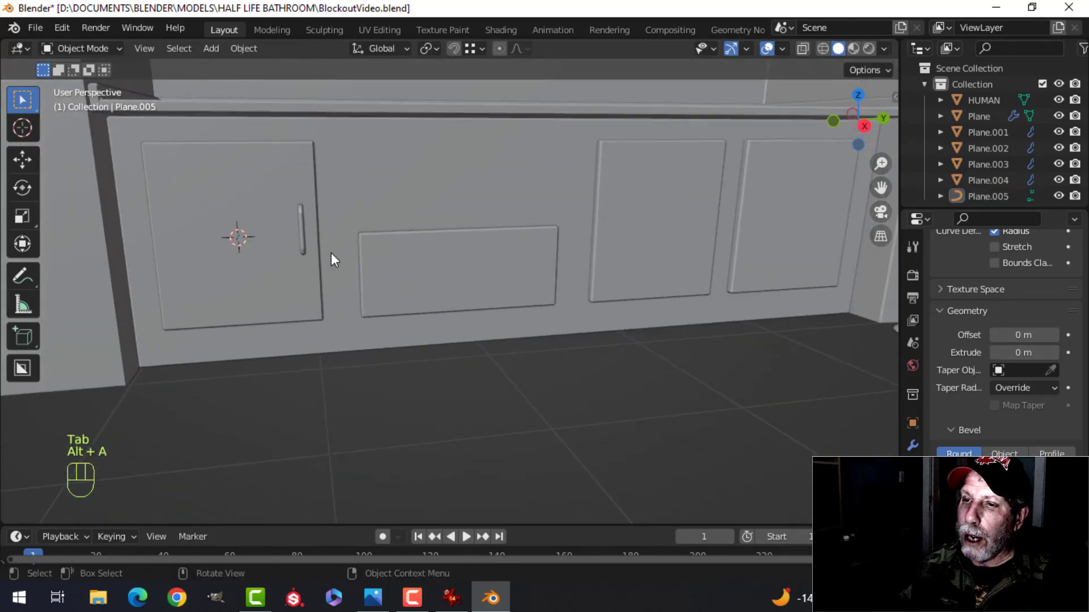
Set the handle curve's origin to its geometry
click(305, 236)
shift+middle_drag(450, 259, 402, 264)
key(alt+a)
shift+middle_drag(267, 248, 295, 242)
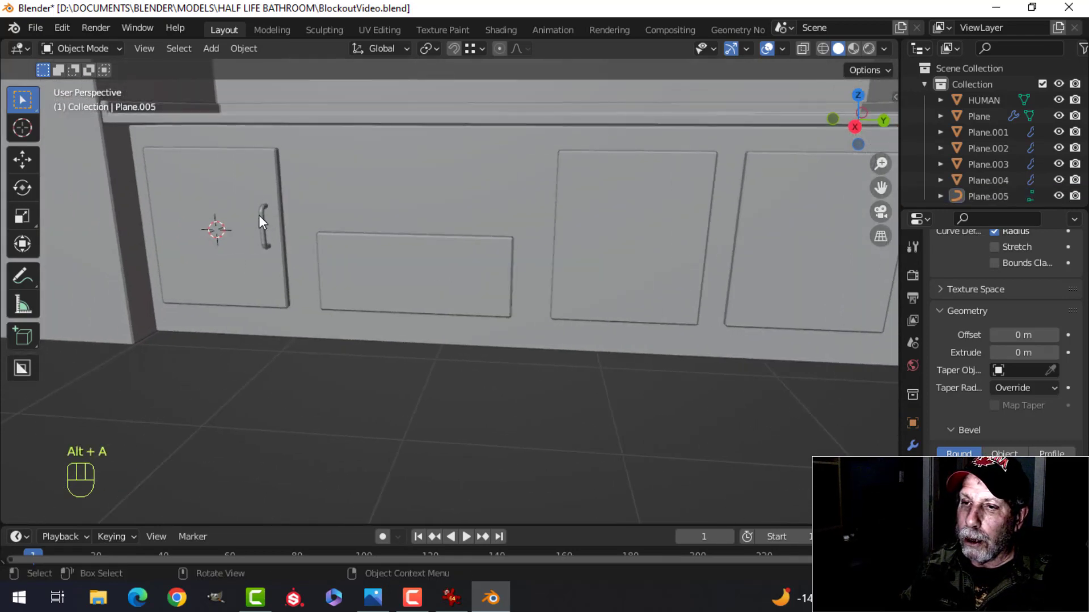
shift+middle_drag(365, 251, 380, 242)
key(Tab)
key(a)
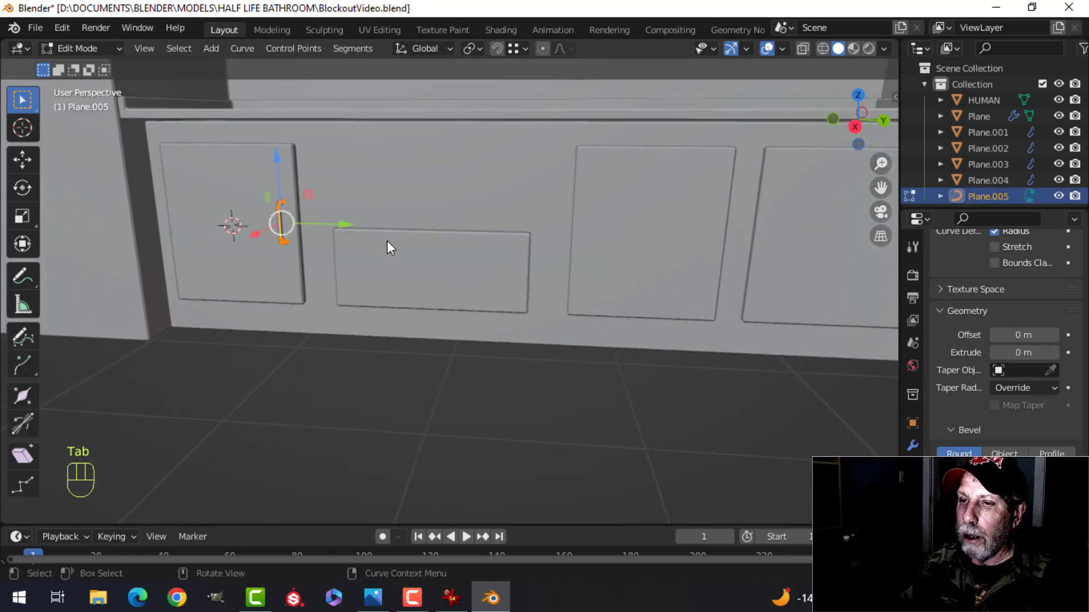
key(Tab)
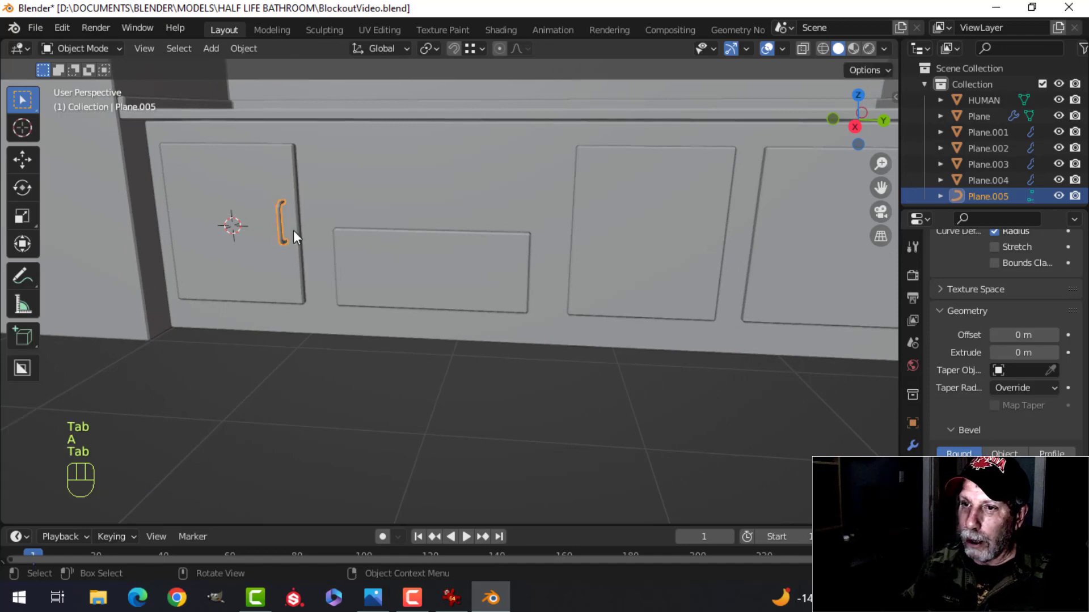
right_click(284, 216)
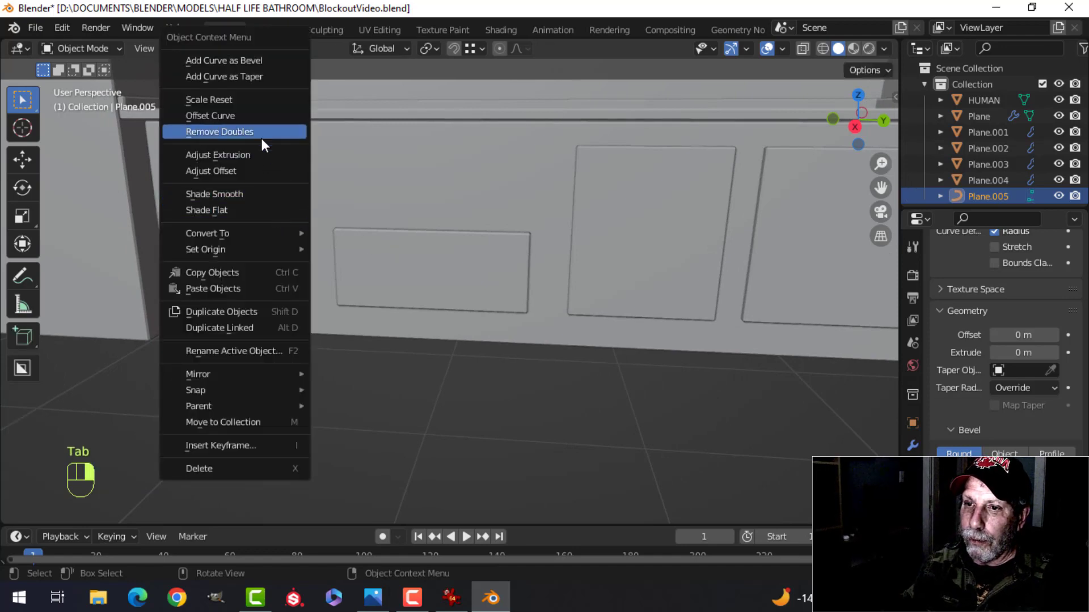
mouse_move(278, 250)
click(372, 262)
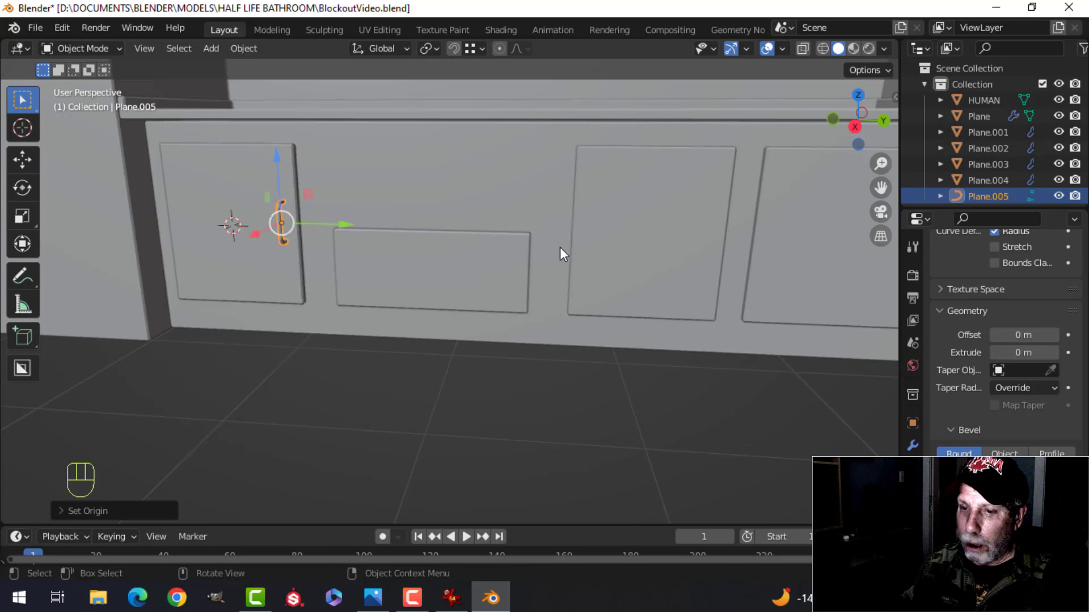
Duplicate the handle twice along Y, placing one copy near the facing edge of each paired door
key(shift+d)
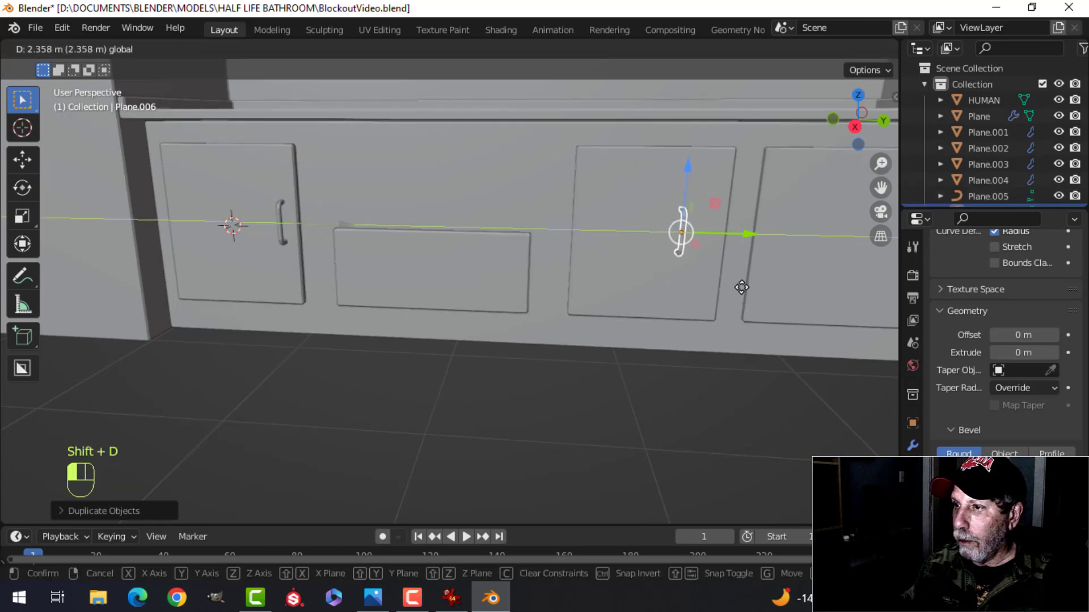
click(765, 297)
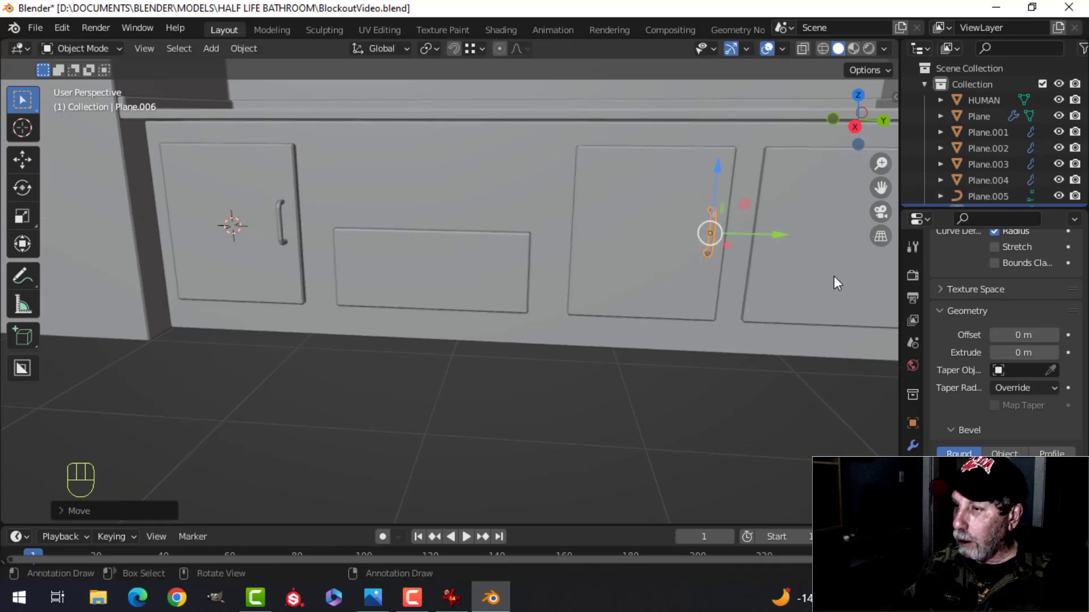
shift+middle_drag(834, 278, 676, 289)
key(shift+d)
right_click(586, 278)
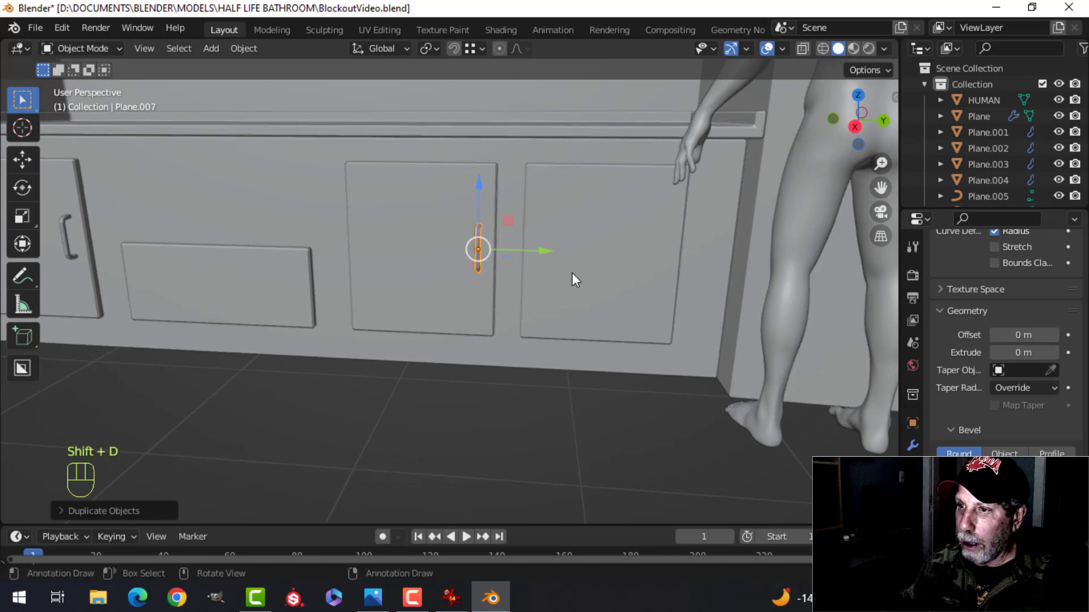
drag(539, 253, 608, 264)
Duplicate a handle onto the drawer front, rotate it 90° about X and lower it along Z
key(shift+d)
right_click(618, 256)
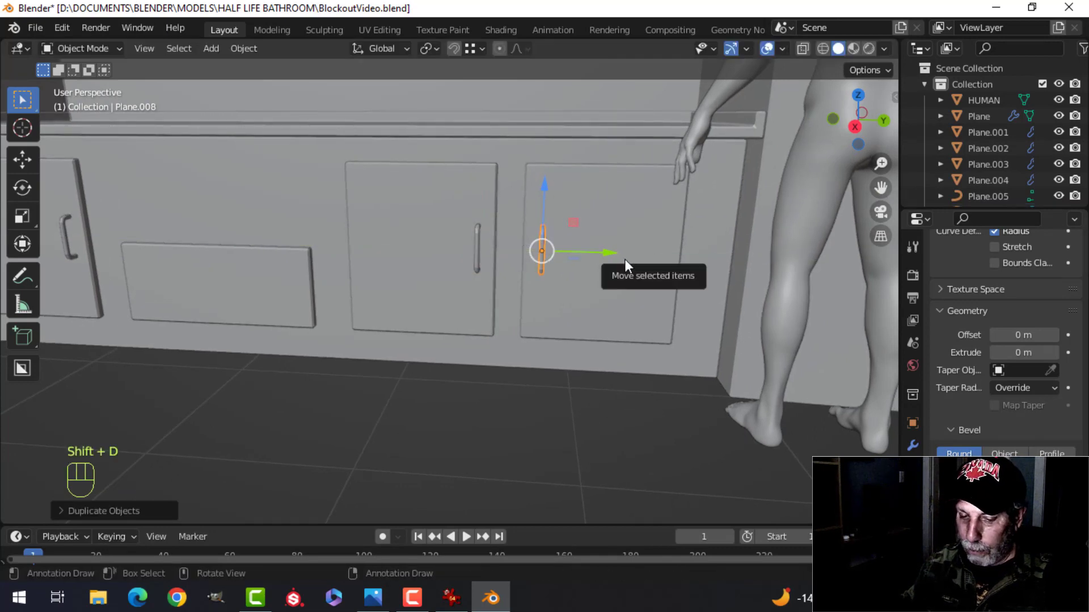
drag(612, 248, 264, 264)
shift+middle_drag(264, 263, 334, 247)
text(rx90)
key(Return)
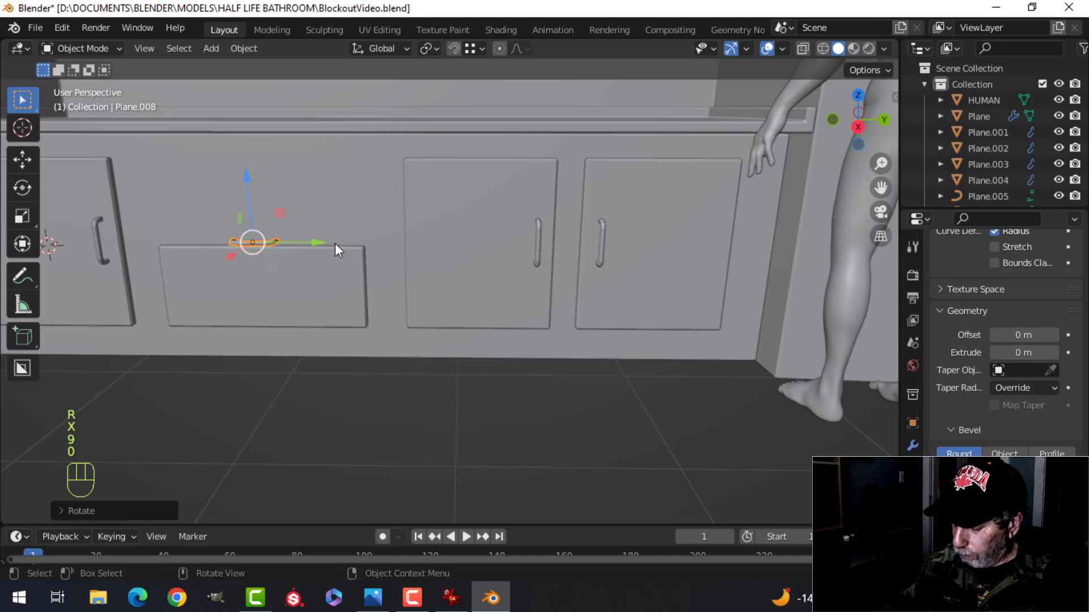
middle_drag(338, 244, 357, 187)
drag(357, 188, 364, 202)
middle_drag(393, 248, 414, 287)
scroll(439, 332, up, 2)
shift+middle_drag(441, 336, 437, 236)
scroll(431, 238, down, 4)
key(alt+a)
Enable Cavity in the viewport shading options
middle_drag(525, 236, 496, 284)
scroll(489, 236, down, 5)
middle_drag(497, 285, 556, 272)
scroll(540, 287, up, 3)
scroll(573, 296, up, 3)
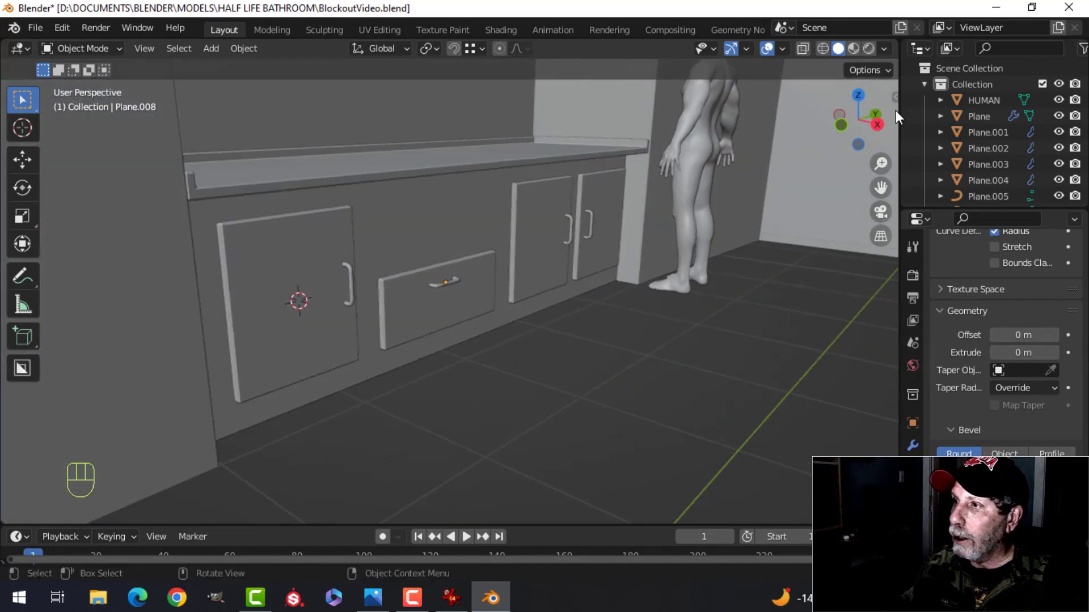
click(884, 49)
click(796, 407)
scroll(547, 304, up, 4)
scroll(547, 304, down, 4)
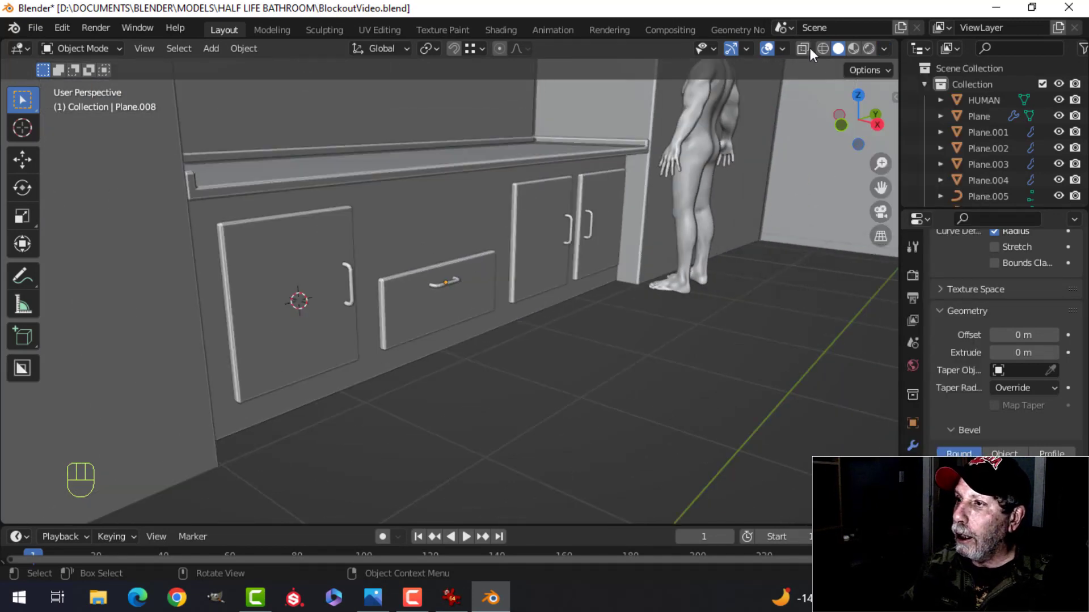
Show the Face Orientation overlay and recalculate the normals of all door and drawer panels to the outside
click(781, 48)
click(702, 338)
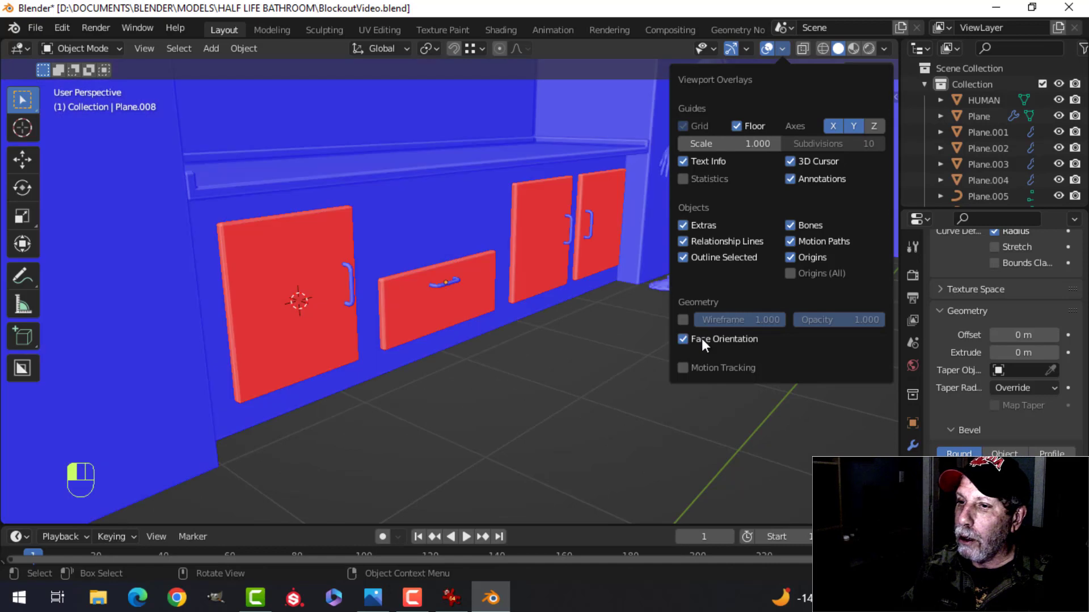
click(424, 296)
key(Tab)
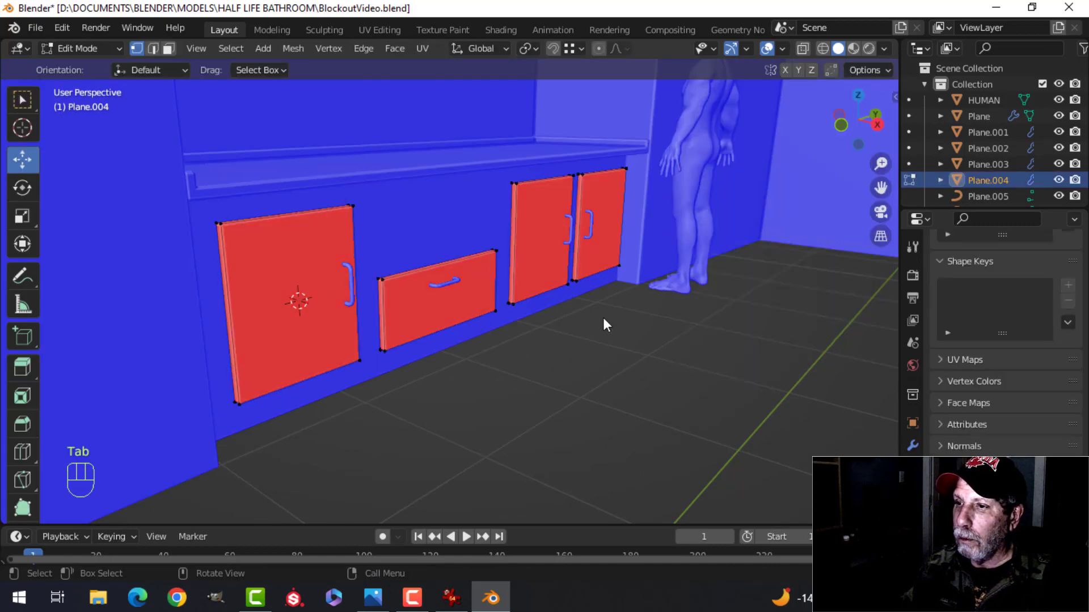
key(a)
key(alt+n)
click(585, 331)
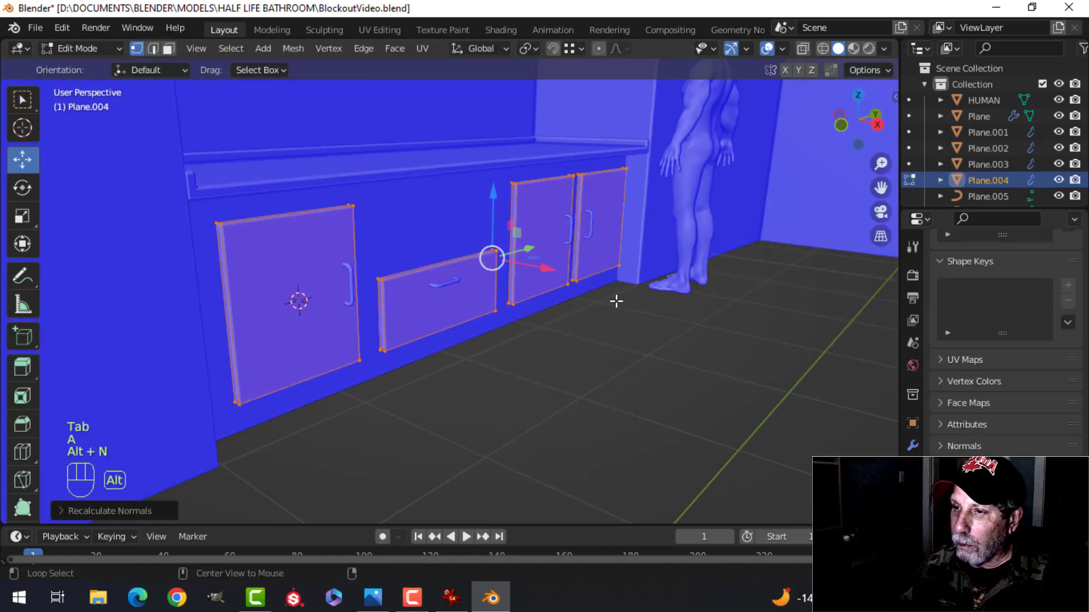
key(alt+a)
key(Tab)
Deselect everything and turn off the Face Orientation overlay
key(alt+a)
click(781, 50)
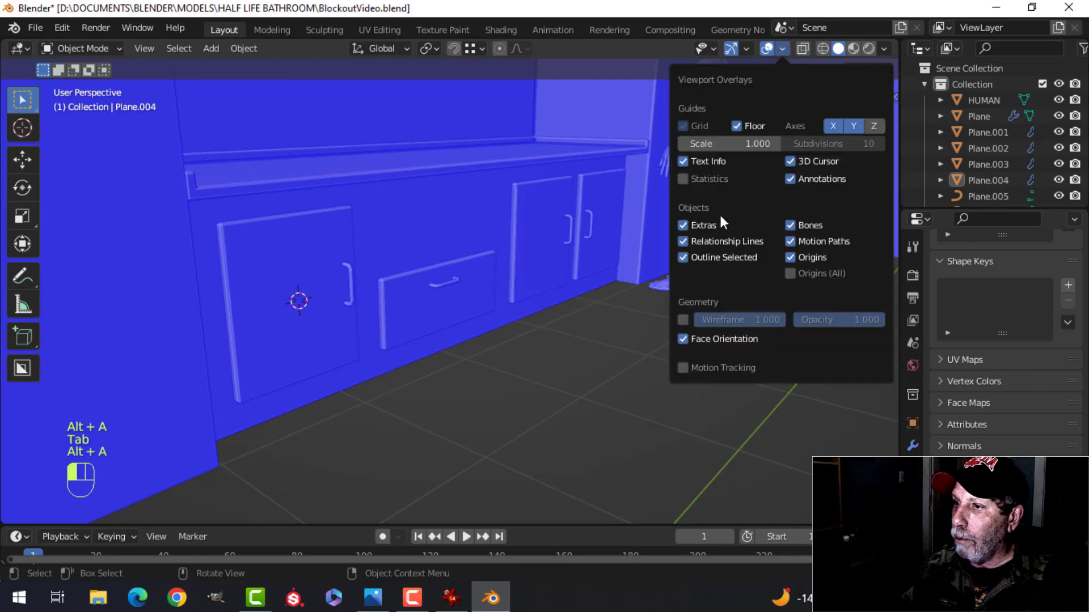
click(702, 335)
Duplicate the linked drawer panel and move the copy up along Z above the original drawer
scroll(510, 273, up, 4)
scroll(460, 263, down, 2)
shift+middle_drag(460, 263, 427, 308)
scroll(401, 302, up, 2)
click(454, 305)
key(Tab)
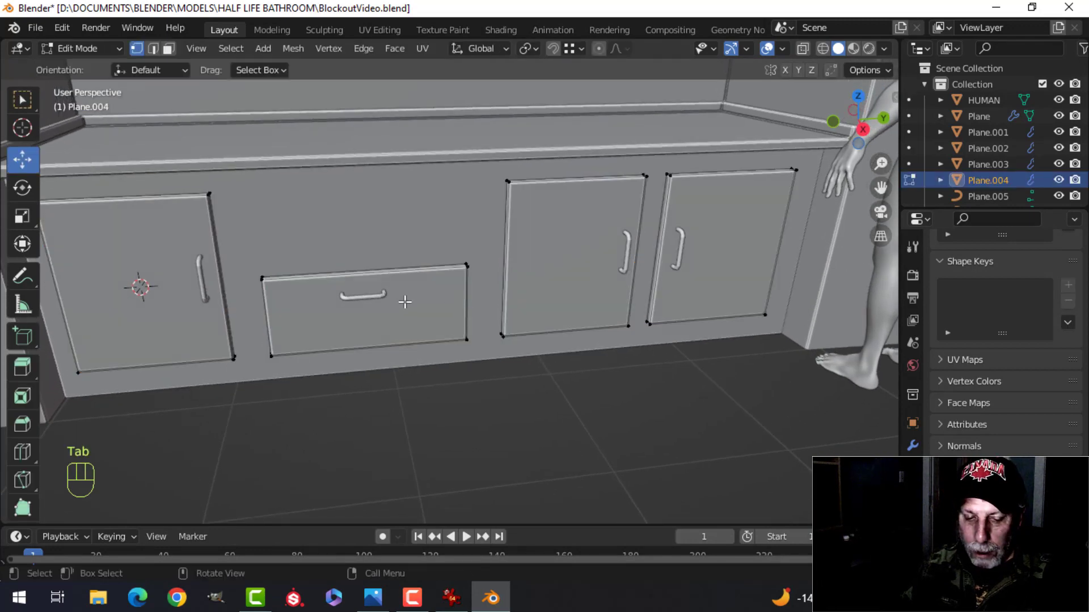
click(411, 319)
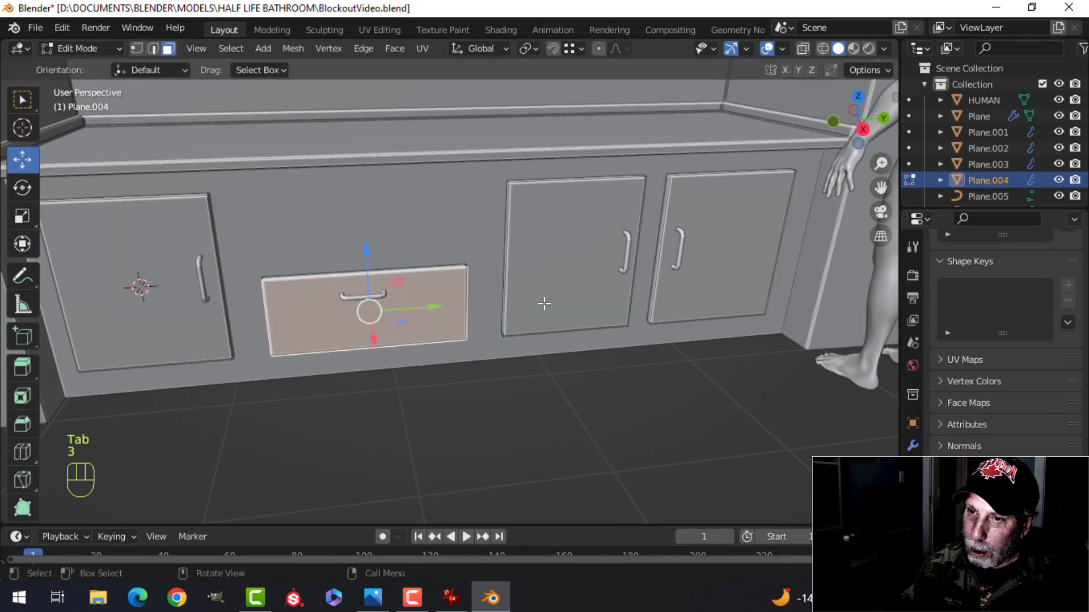
key(ctrl+l)
key(shift+d)
right_click(537, 301)
drag(366, 248, 374, 152)
middle_drag(375, 152, 474, 212)
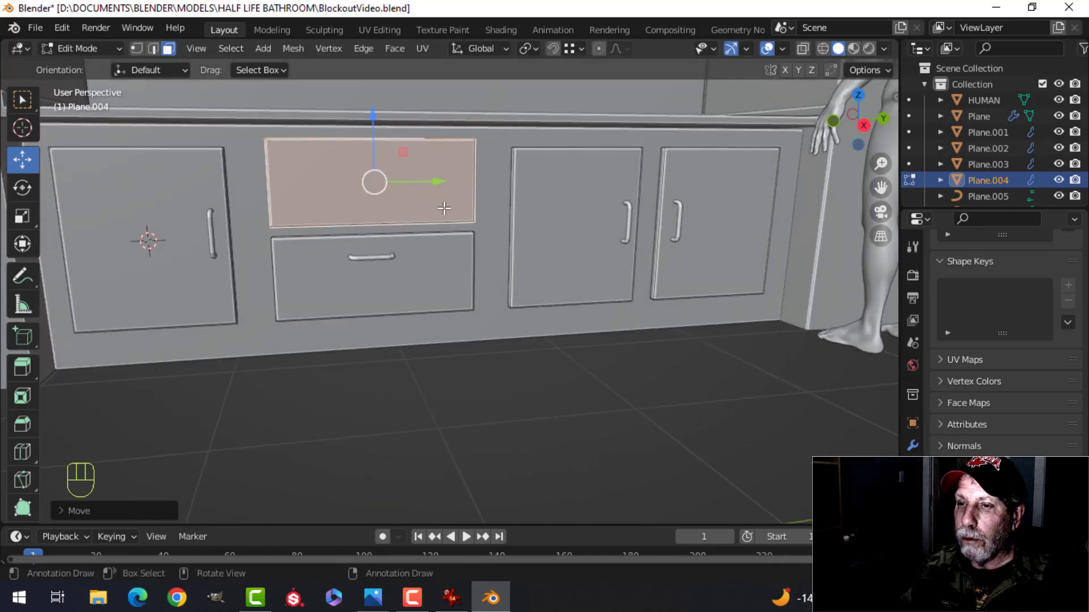
Lower the top face of the upper drawer panel to line up with the neighbouring doors
key(alt+a)
middle_drag(303, 157, 382, 281)
scroll(383, 281, up, 2)
middle_drag(380, 245, 366, 98)
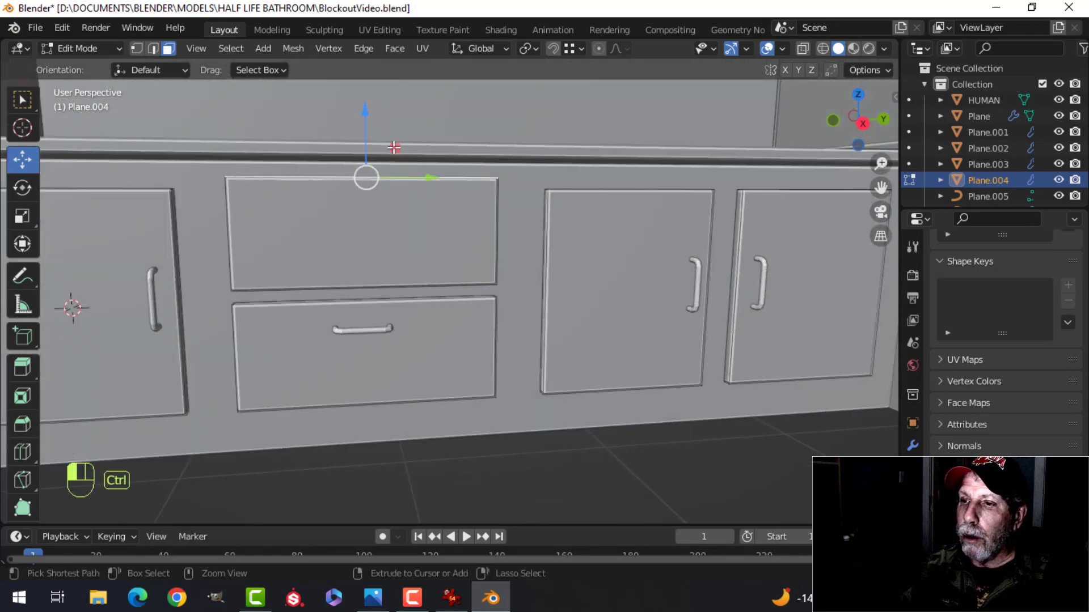
drag(369, 118, 550, 210)
middle_drag(365, 243, 382, 243)
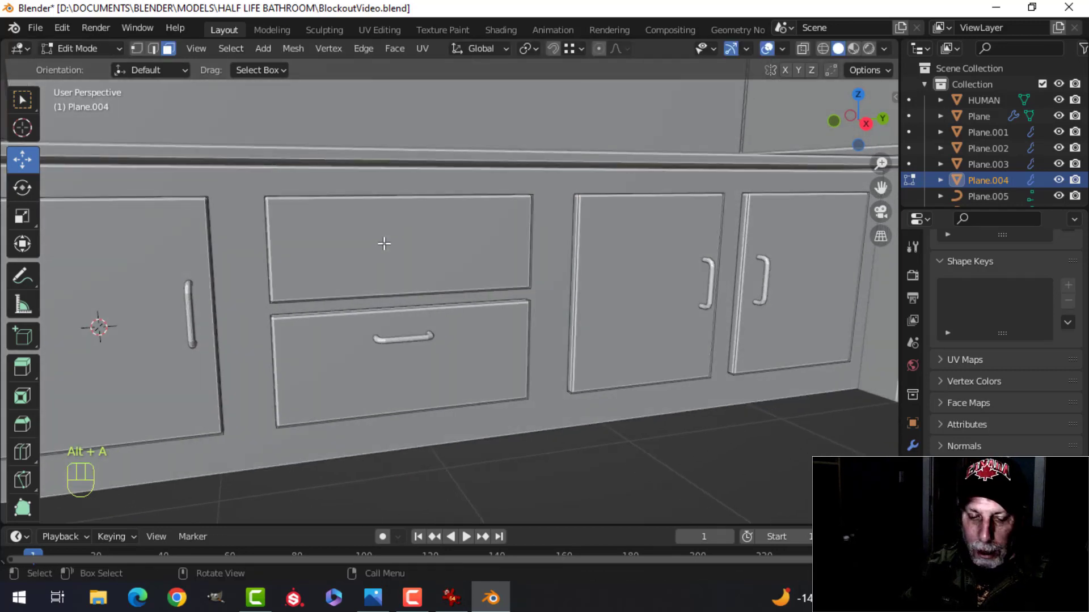
Inset the upper drawer panel's front face and extrude it inward to form a framed recess
key(alt+a)
key(3)
click(452, 237)
key(i)
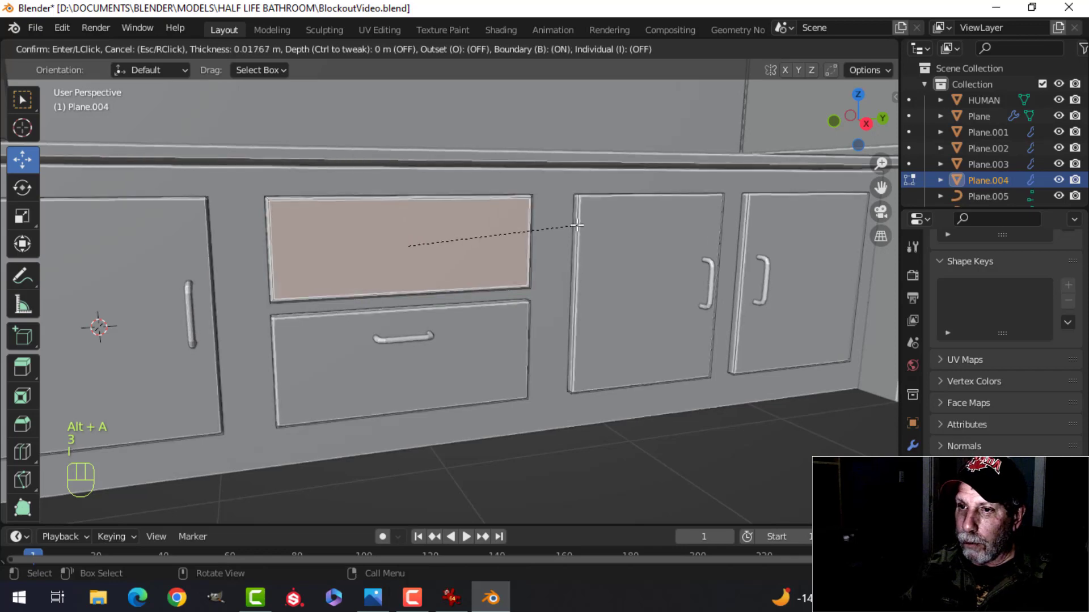
click(574, 225)
middle_drag(573, 225, 536, 274)
key(e)
click(598, 268)
key(Tab)
scroll(584, 260, down, 3)
key(alt+a)
scroll(453, 259, up, 3)
scroll(535, 226, down, 2)
shift+middle_drag(695, 277, 457, 271)
scroll(625, 297, up, 3)
scroll(559, 300, down, 3)
click(246, 257)
shift+click(223, 226)
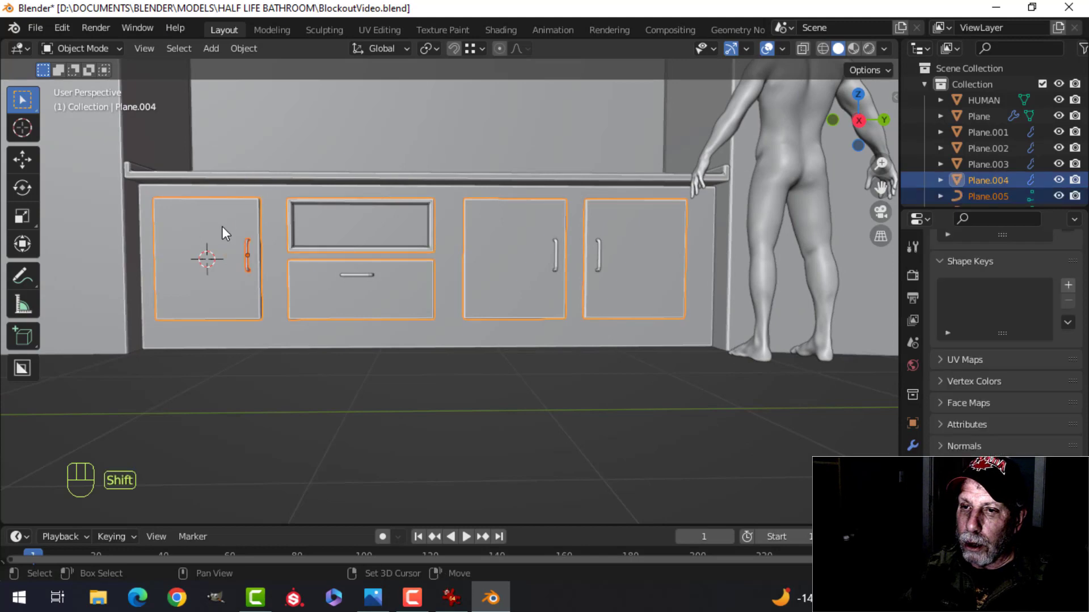
middle_drag(200, 250, 135, 236)
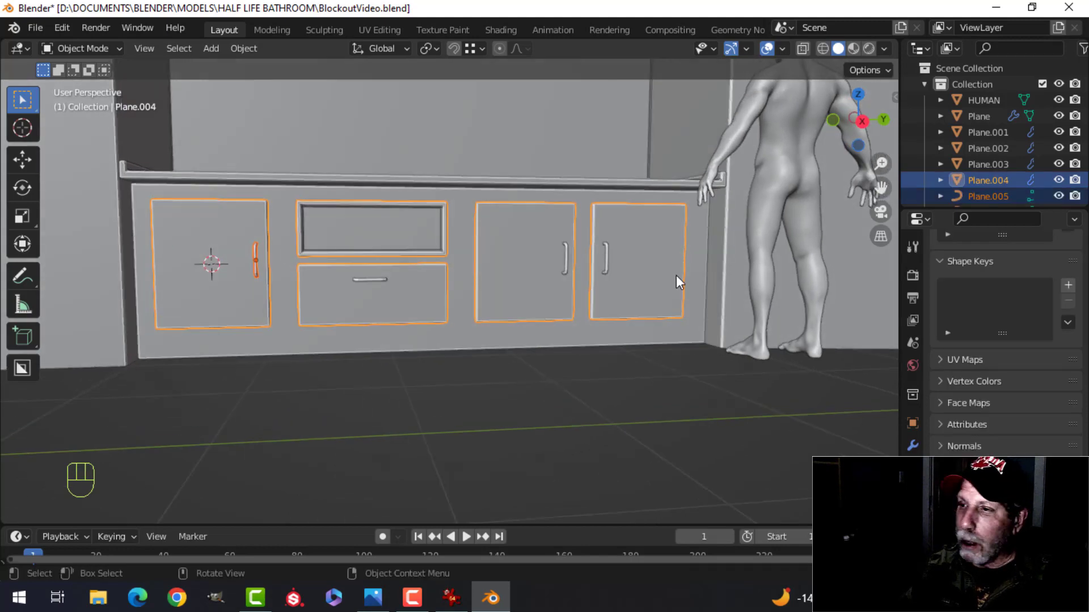
key(alt+a)
Save the blend file
scroll(540, 230, down, 3)
middle_drag(539, 231, 462, 298)
key(ctrl+s)
Duplicate the countertop's top face and raise the copy along Z above the counter
scroll(553, 248, down, 3)
scroll(577, 249, up, 3)
middle_drag(462, 298, 533, 329)
scroll(495, 287, down, 1)
middle_drag(533, 329, 469, 314)
click(468, 314)
shift+middle_drag(524, 290, 515, 350)
key(Tab)
click(448, 348)
middle_drag(448, 348, 454, 306)
key(shift+d)
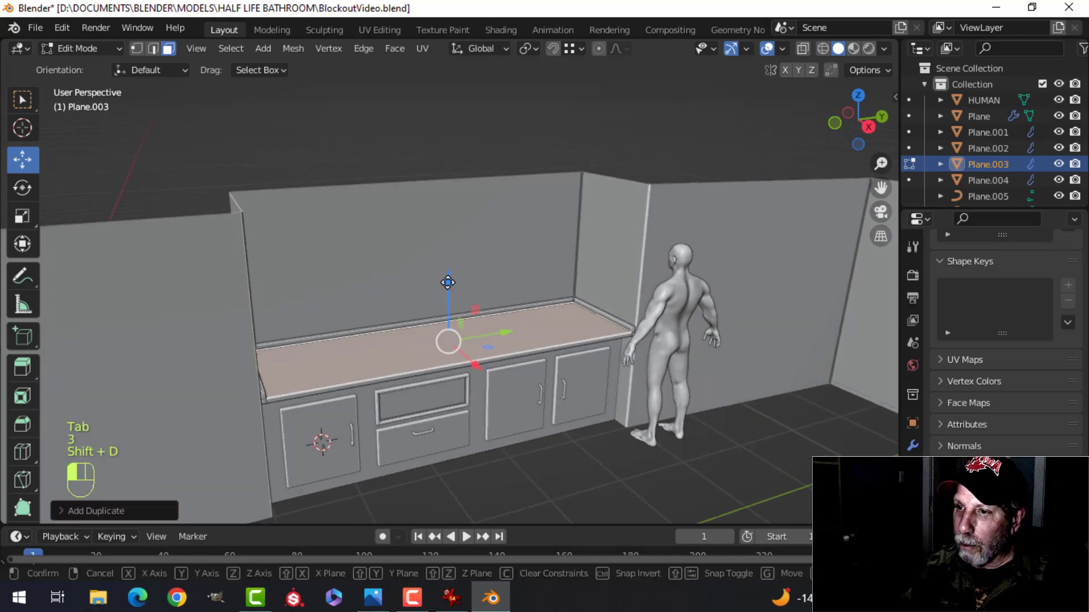
drag(447, 290, 566, 246)
Separate the duplicated face into its own object and return to Object Mode
key(p)
click(566, 244)
key(Tab)
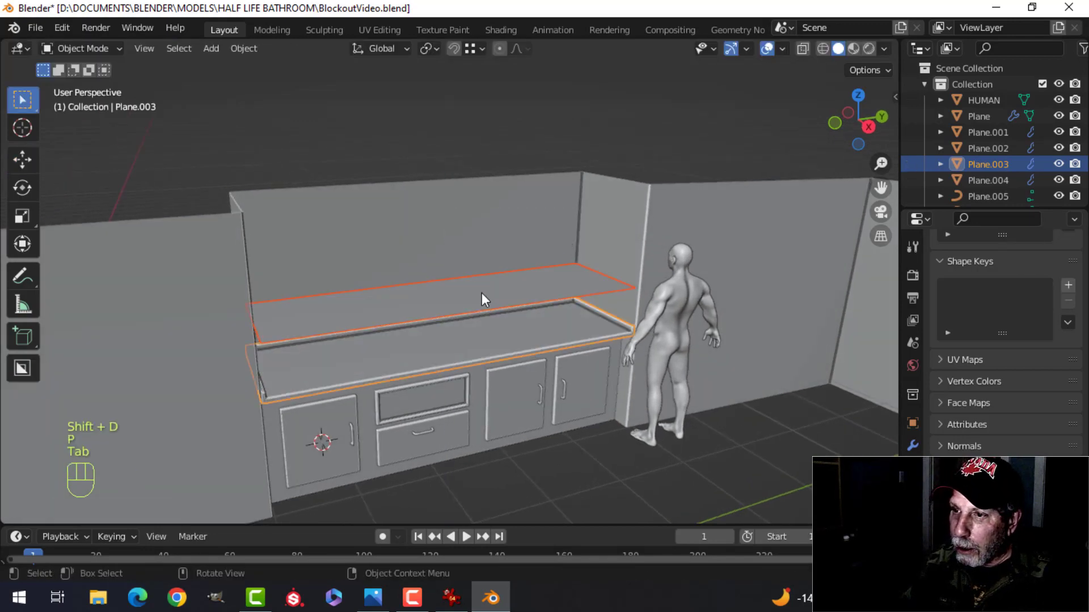
Scale down the separated face and rotate it 90° about Y to stand upright
click(486, 291)
key(Tab)
key(a)
key(s)
click(596, 263)
middle_drag(596, 263, 566, 297)
key(r)
key(y)
key(9)
key(0)
click(563, 300)
Adjust the upright panel's height and length by scaling it along Z and Y
key(s)
key(z)
click(561, 322)
key(s)
key(y)
click(547, 322)
Position the upright panel above the counter at the alcove's back wall, adjusting it along Y, X and Z
middle_drag(547, 322, 529, 330)
key(g)
key(y)
click(607, 290)
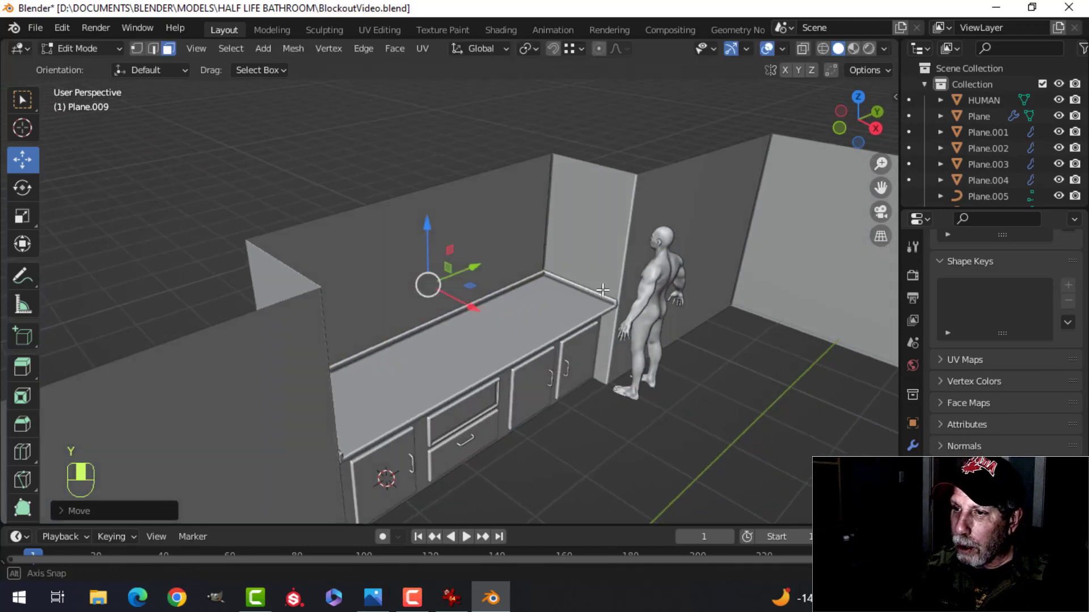
middle_drag(606, 289, 475, 318)
drag(457, 311, 462, 312)
middle_drag(547, 316, 463, 272)
key(g)
key(z)
click(435, 214)
Extrude the upright panel about 0.042 m toward the wall for thickness and delete its rear face
middle_drag(435, 213, 525, 304)
key(e)
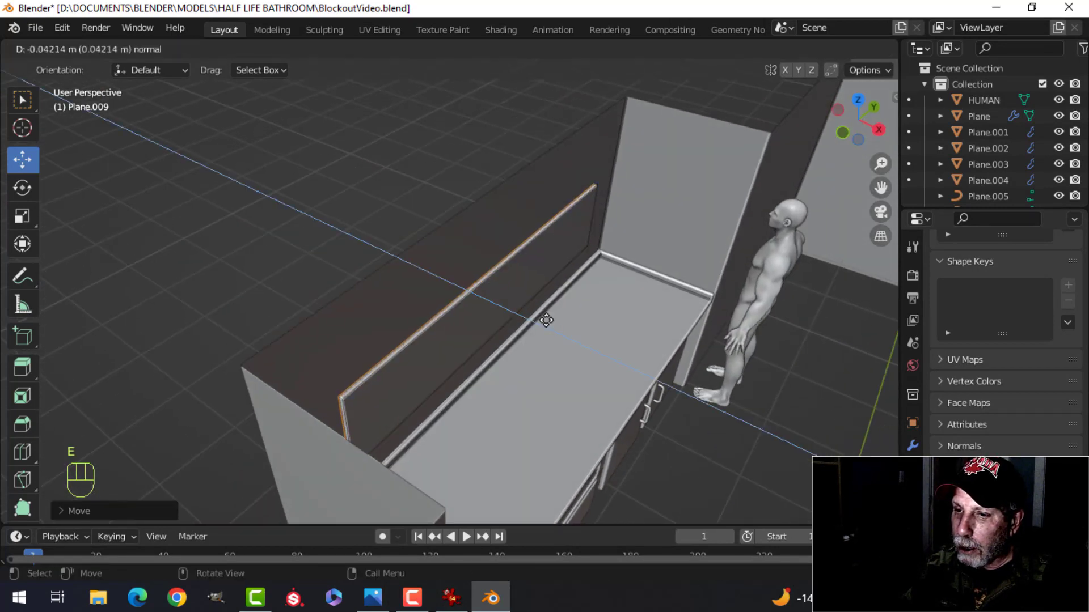
click(546, 320)
key(x)
click(499, 336)
Reposition the whole panel slightly on the alcove's back wall along X and Z, then increase its height along Z
key(a)
middle_drag(499, 336, 543, 328)
drag(554, 328, 547, 322)
middle_drag(547, 321, 432, 227)
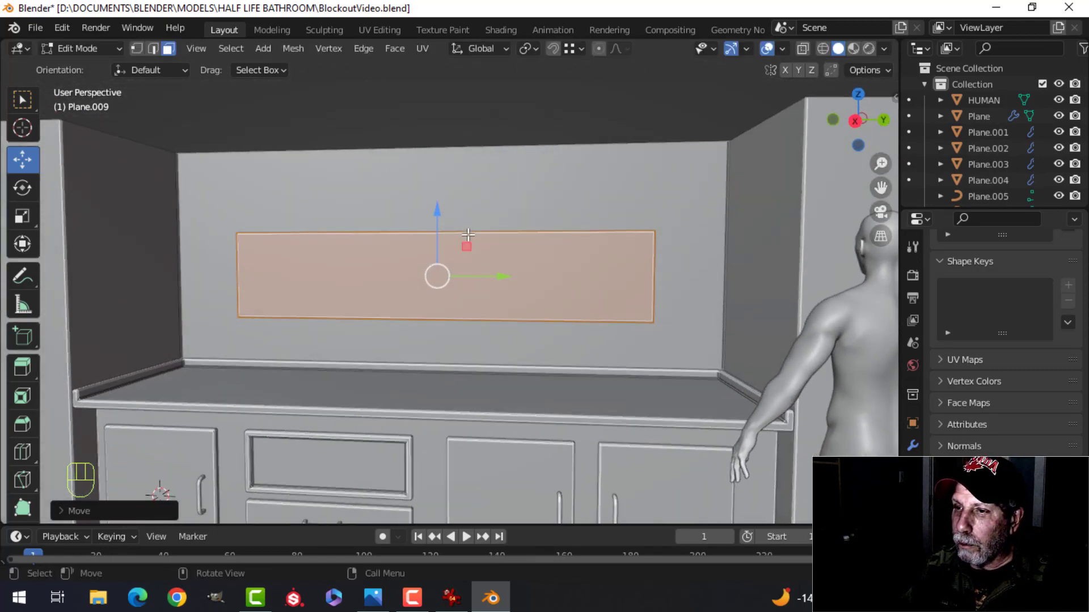
drag(431, 227, 433, 239)
middle_drag(499, 283, 571, 306)
scroll(541, 308, up, 2)
scroll(549, 308, down, 2)
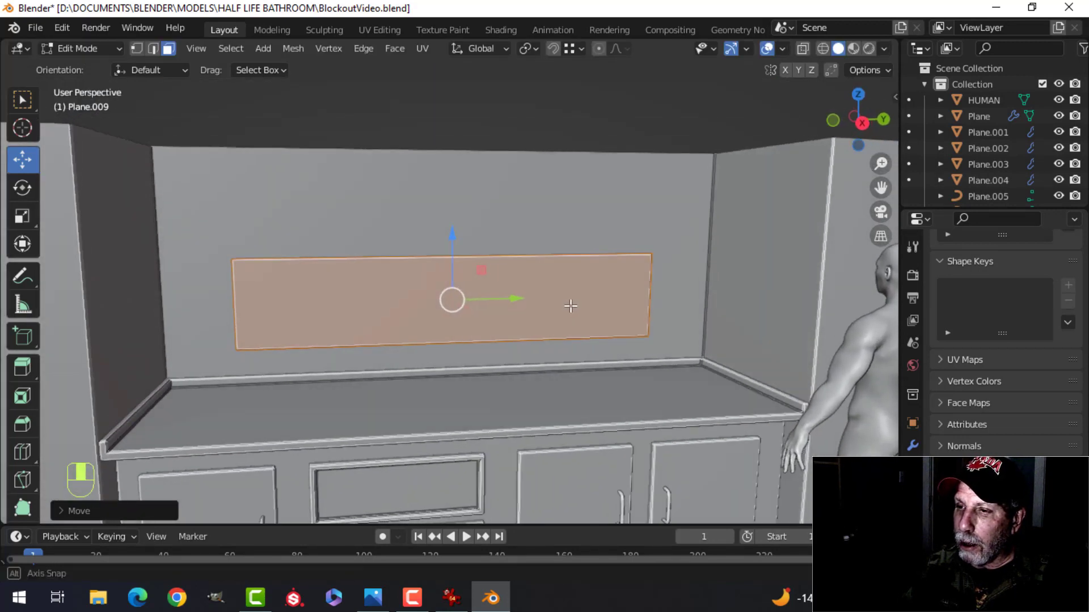
key(s)
key(z)
click(558, 296)
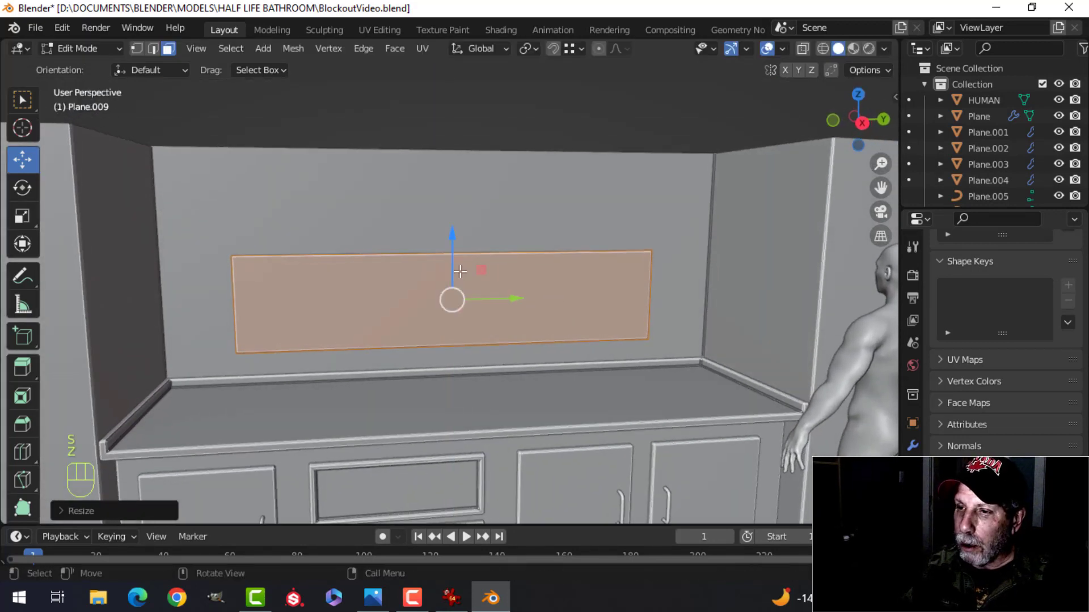
Inset the wall panel's front face to form a thin border around it
scroll(485, 295, up, 1)
key(alt+a)
shift+middle_drag(467, 251, 455, 213)
key(3)
click(487, 269)
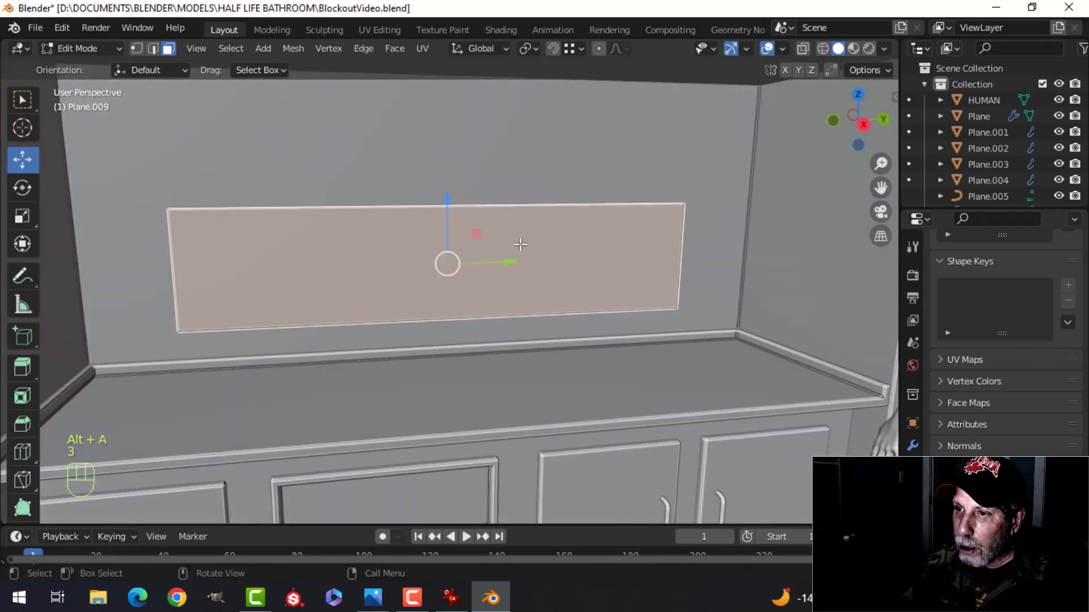
middle_drag(515, 246, 574, 310)
scroll(573, 310, up, 1)
scroll(573, 311, up, 1)
shift+middle_drag(701, 311, 493, 273)
scroll(641, 240, up, 2)
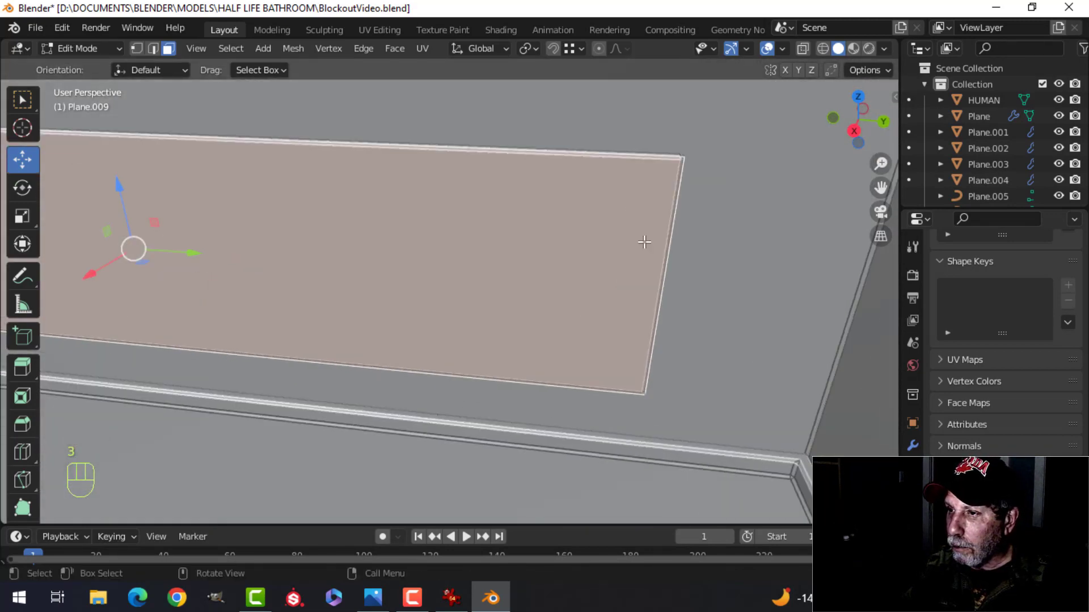
shift+middle_drag(742, 207, 619, 245)
key(i)
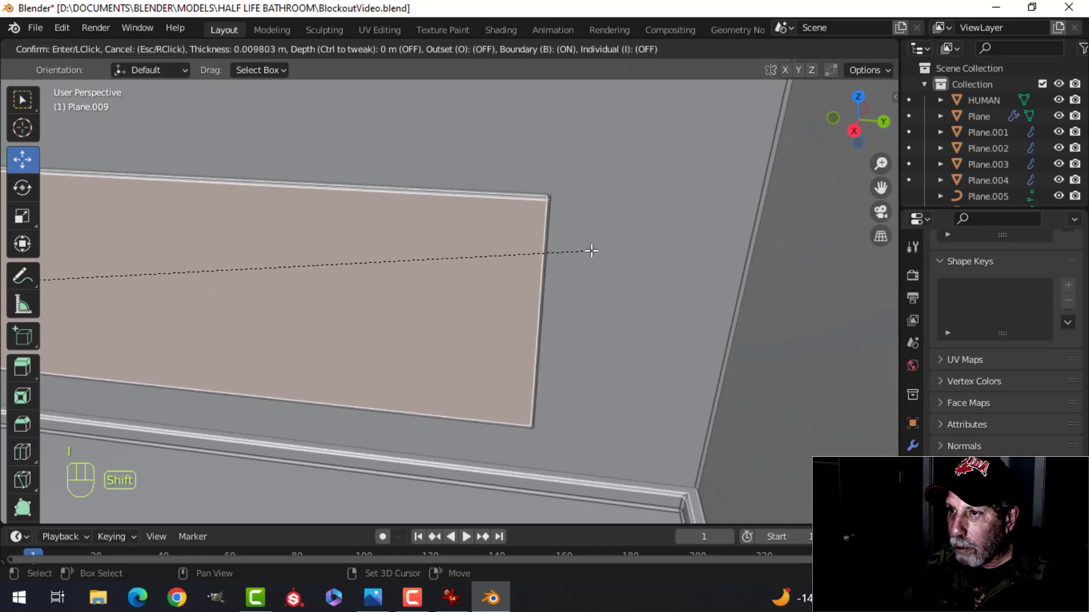
click(477, 284)
Extrude the inset face about 0.007 m inward to recess it, and return to Object Mode
middle_drag(477, 284, 586, 241)
key(s)
key(ctrl+z)
key(e)
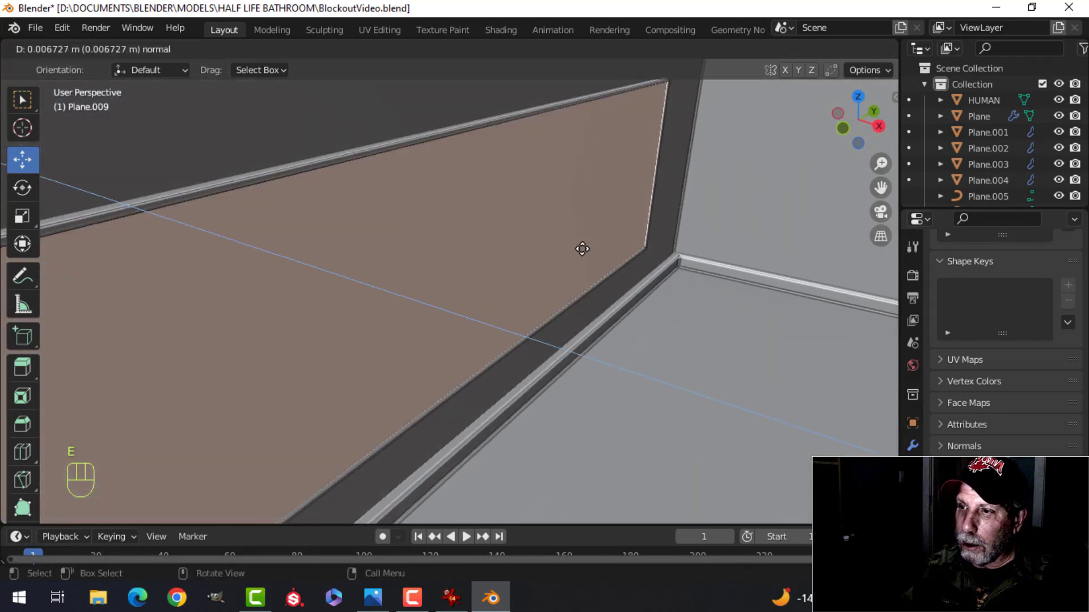
click(583, 248)
key(Tab)
mouse_move(591, 235)
middle_down()
mouse_move(498, 212)
mouse_move(571, 234)
middle_up()
key(alt+a)
Set the wall panel's origin to its geometry
click(455, 263)
shift+middle_drag(455, 264, 492, 292)
middle_drag(492, 292, 492, 335)
right_click(492, 329)
mouse_move(485, 321)
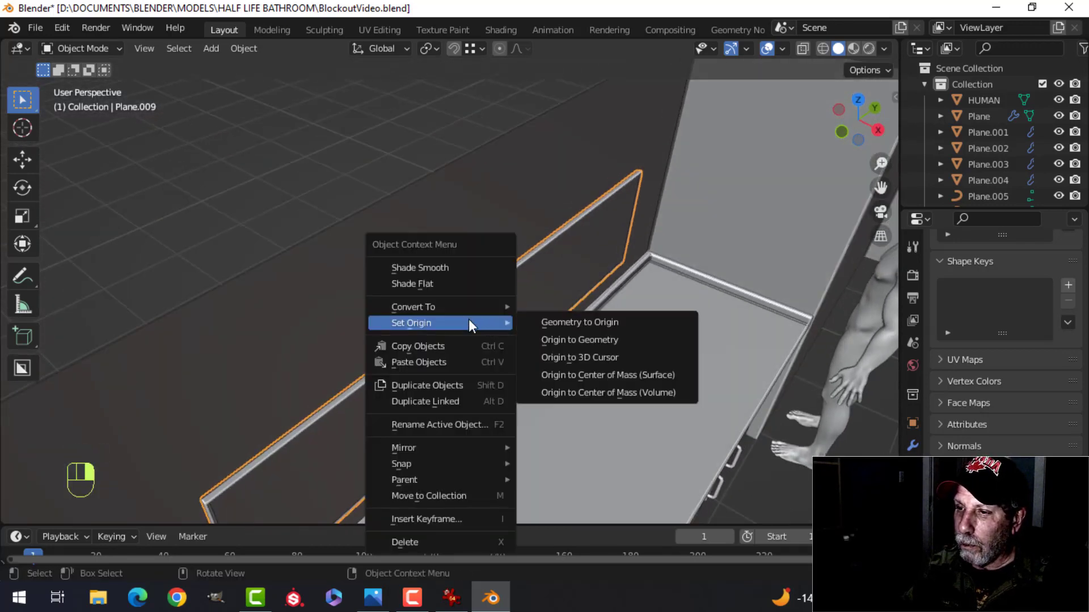
click(595, 340)
scroll(533, 332, down, 2)
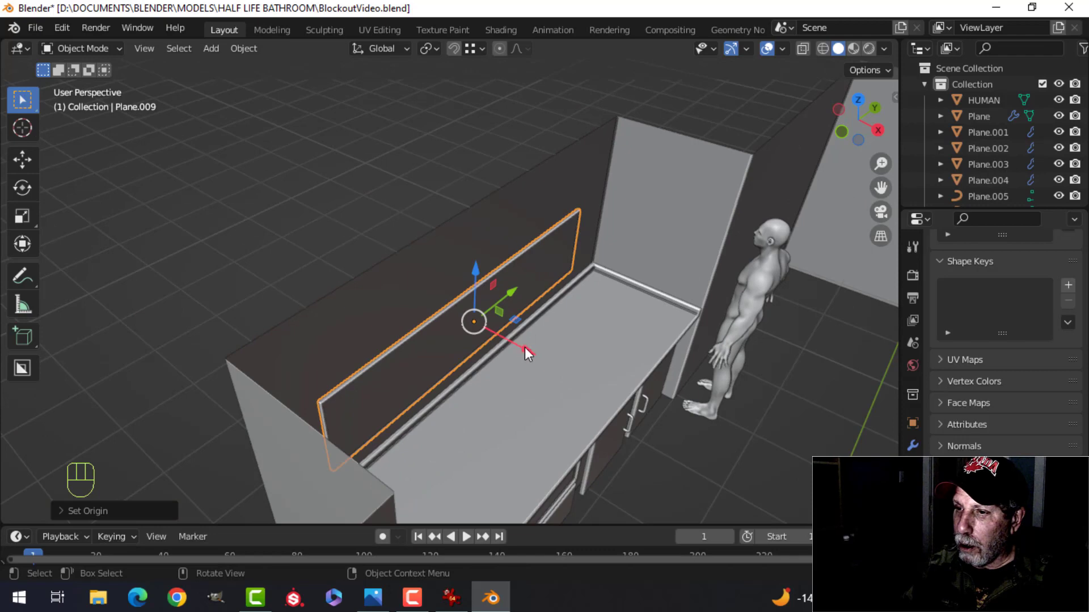
Set snapping to Face and move the panel along X to sit against the alcove's back wall
drag(522, 347, 533, 353)
click(481, 49)
click(462, 145)
ctrl+drag(540, 354, 446, 276)
key(alt+a)
Turn on the Face Orientation overlay and flip the wall panel's normals so they face outward
middle_drag(603, 269, 560, 218)
scroll(506, 171, down, 1)
scroll(560, 218, up, 1)
click(782, 50)
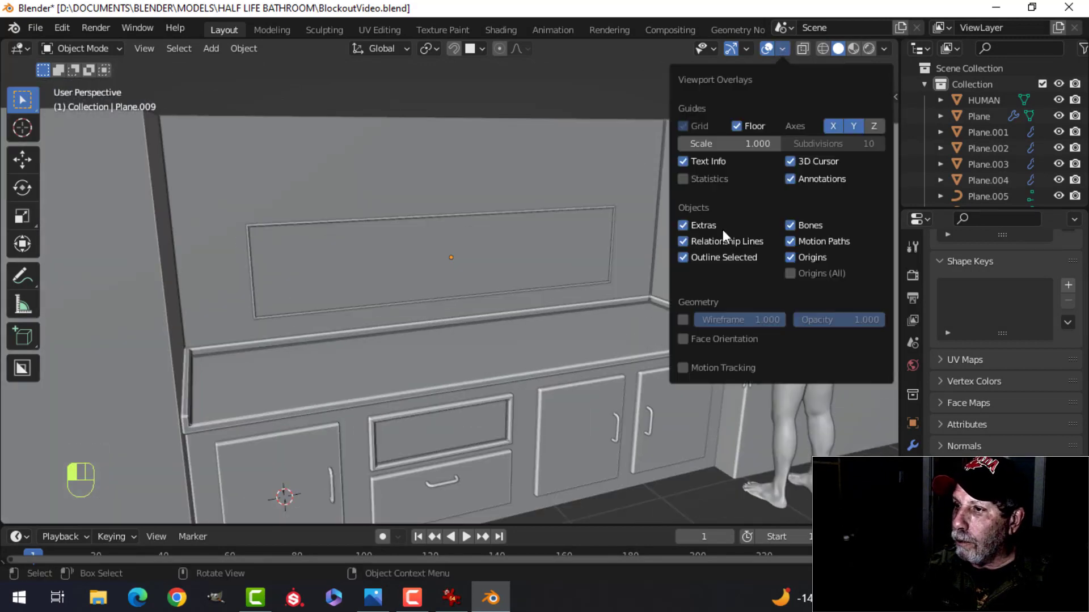
click(721, 339)
click(350, 236)
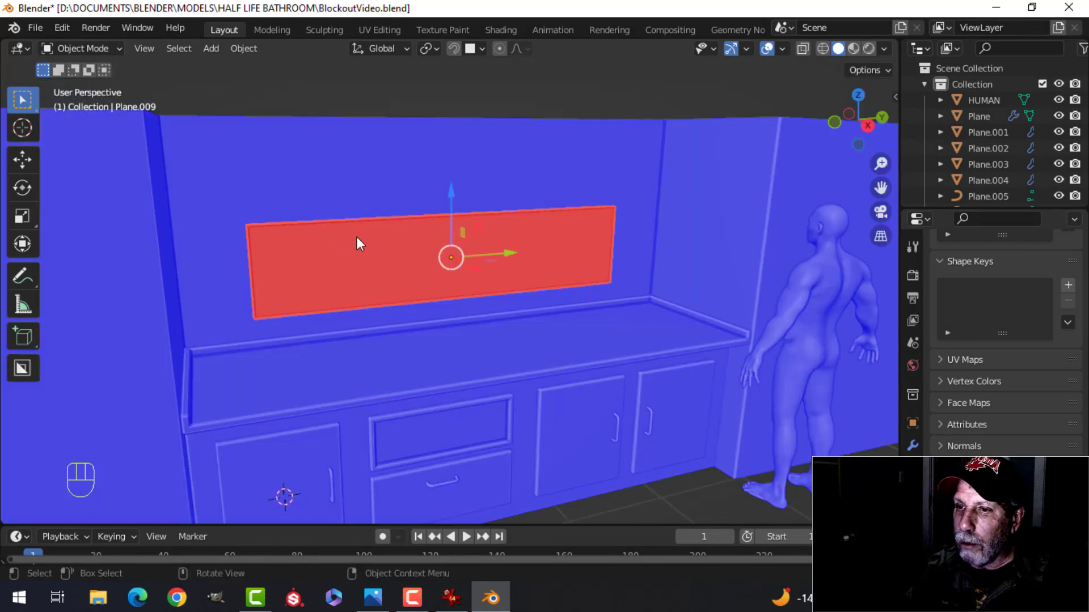
key(Tab)
key(a)
key(alt+n)
click(399, 228)
key(Tab)
key(alt+a)
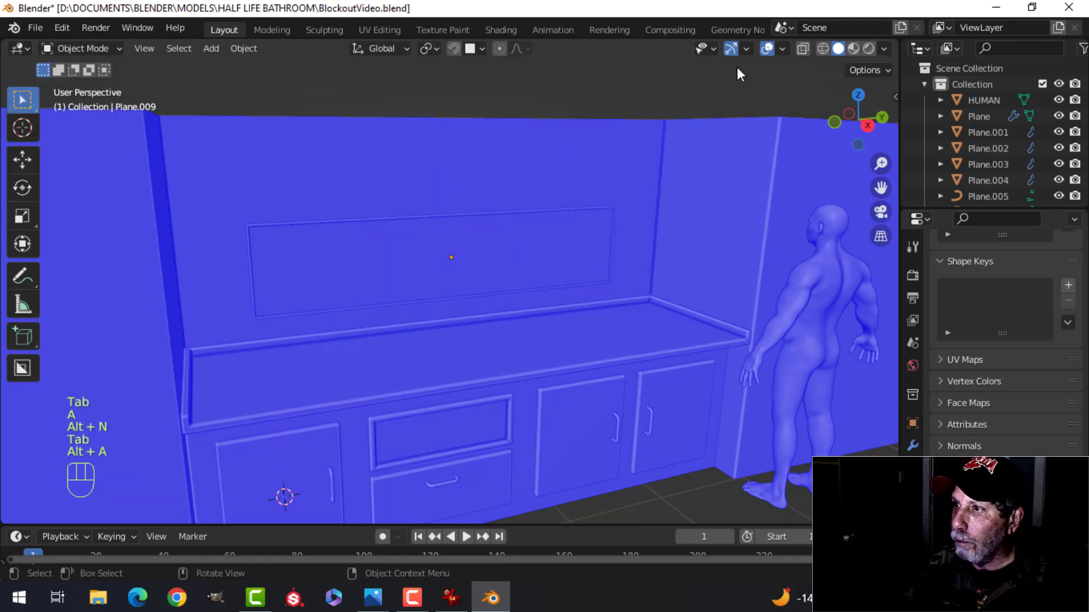
Turn off the Face Orientation overlay and look over the wall panel
click(782, 50)
scroll(460, 237, up, 3)
shift+middle_drag(454, 202, 482, 209)
middle_drag(482, 209, 513, 213)
scroll(492, 213, down, 3)
scroll(497, 217, up, 3)
scroll(479, 162, down, 3)
Duplicate the panel's recessed face in Edit Mode and move the copy up along Z above the panel
key(Tab)
key(alt+a)
click(444, 221)
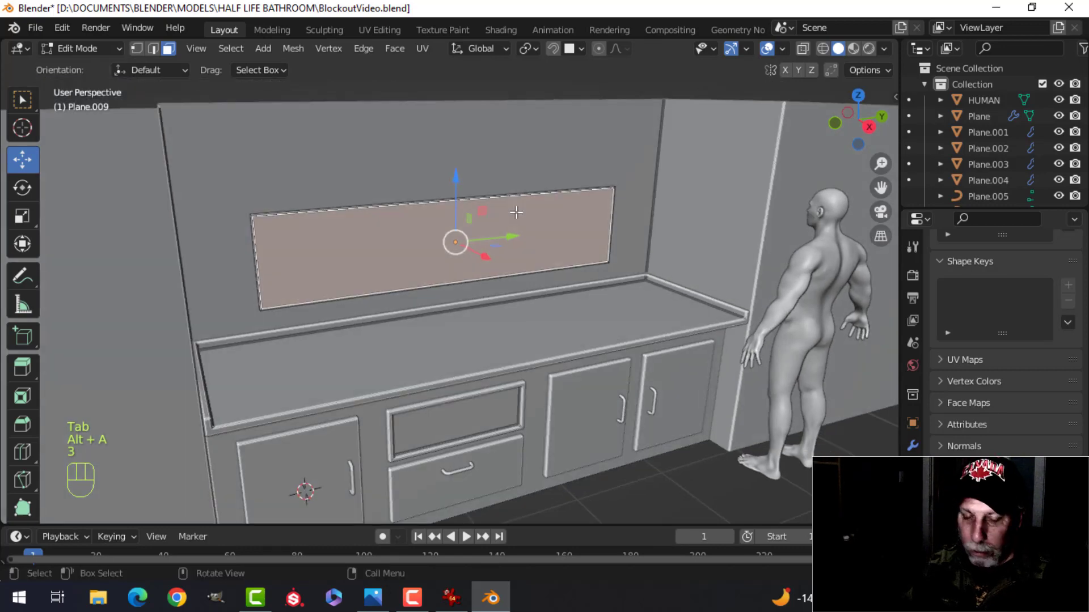
key(shift+d)
drag(455, 185, 448, 81)
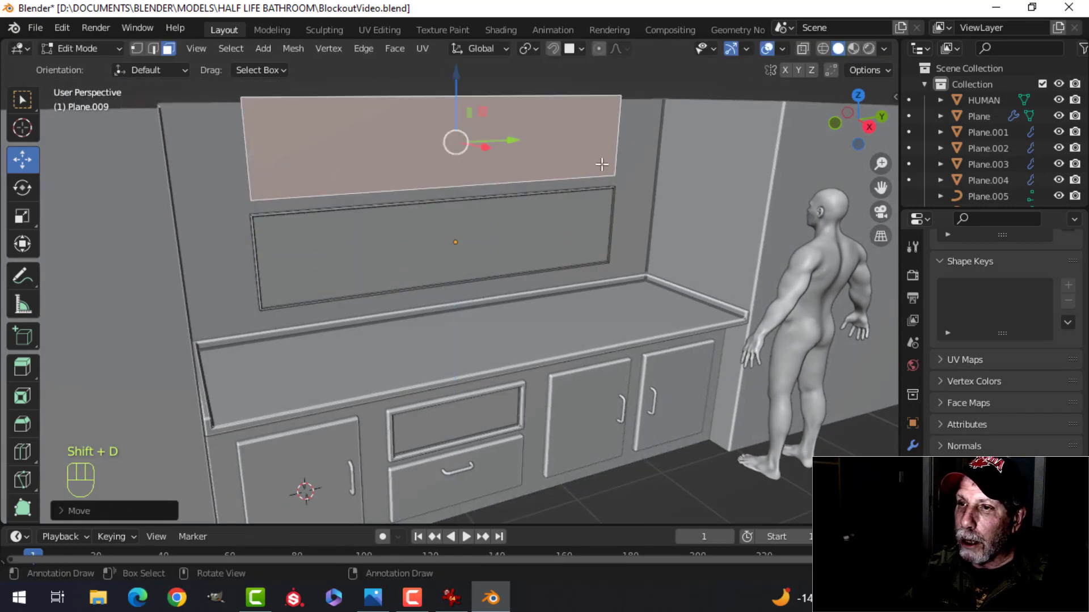
Scale the duplicated face into a narrow strip, about 0.26 along Z and 0.84 along Y
key(s)
key(z)
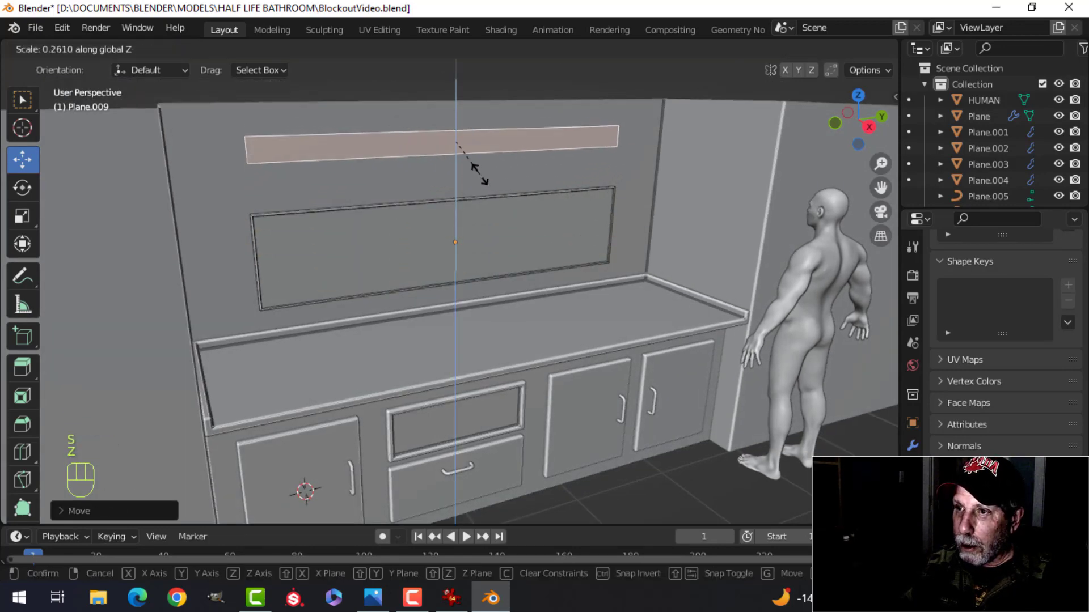
click(474, 169)
middle_drag(474, 169, 525, 179)
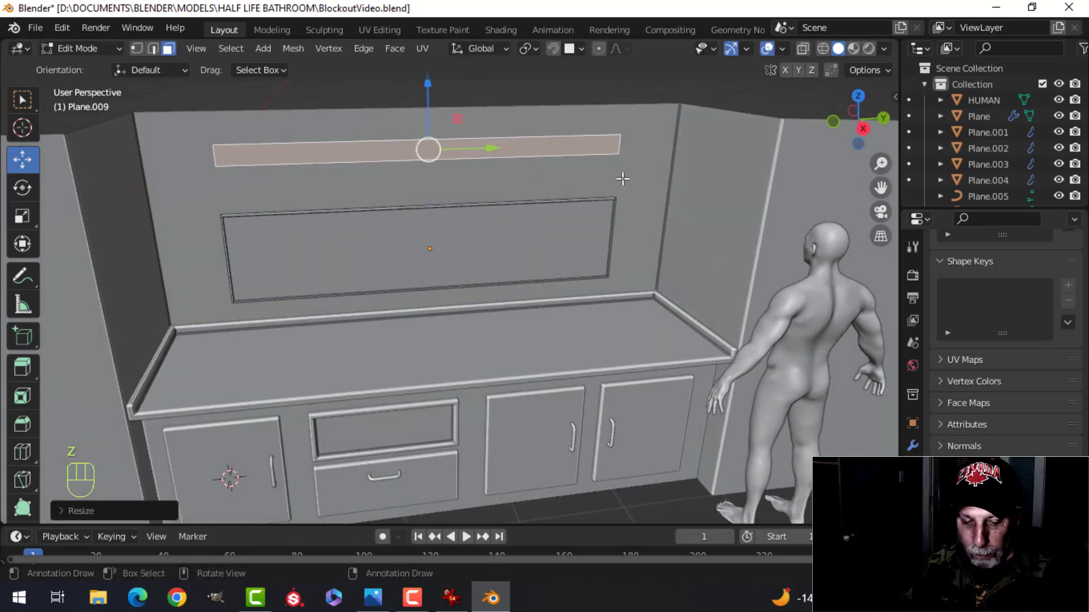
key(s)
key(y)
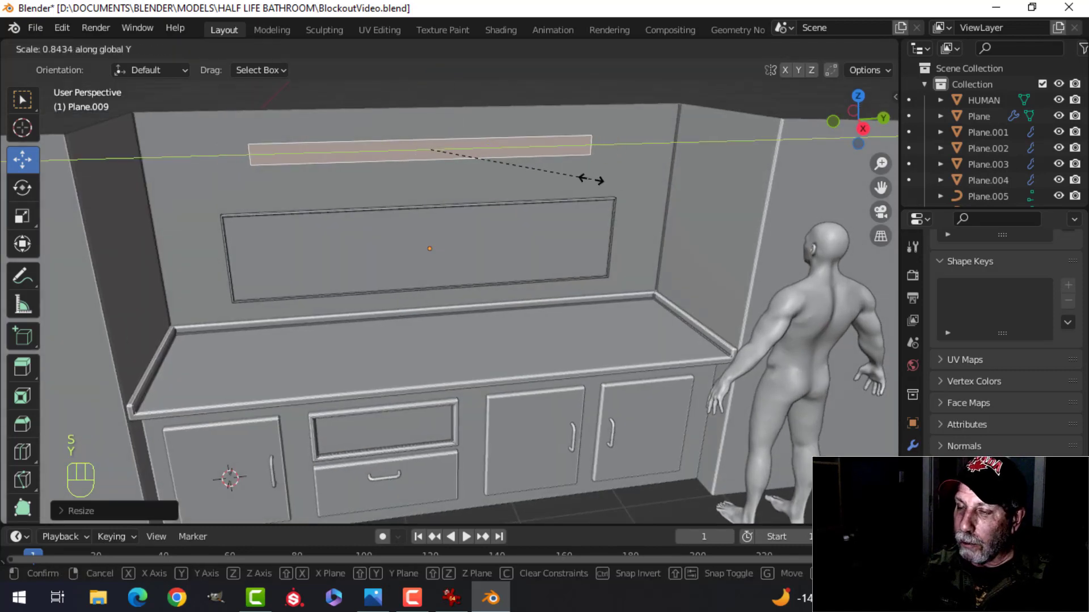
click(591, 180)
Adjust the strip's position slightly and separate it into its own object, returning to Object Mode
middle_drag(393, 190, 484, 154)
drag(495, 134, 493, 142)
scroll(529, 193, up, 4)
shift+middle_drag(528, 194, 461, 190)
middle_drag(461, 191, 470, 186)
key(p)
click(469, 187)
key(Tab)
Extrude the separated strip about 0.02 m toward the wall and delete its rear face
click(333, 165)
key(Tab)
key(a)
middle_drag(372, 170, 395, 191)
scroll(492, 196, down, 4)
shift+middle_drag(492, 197, 486, 224)
key(e)
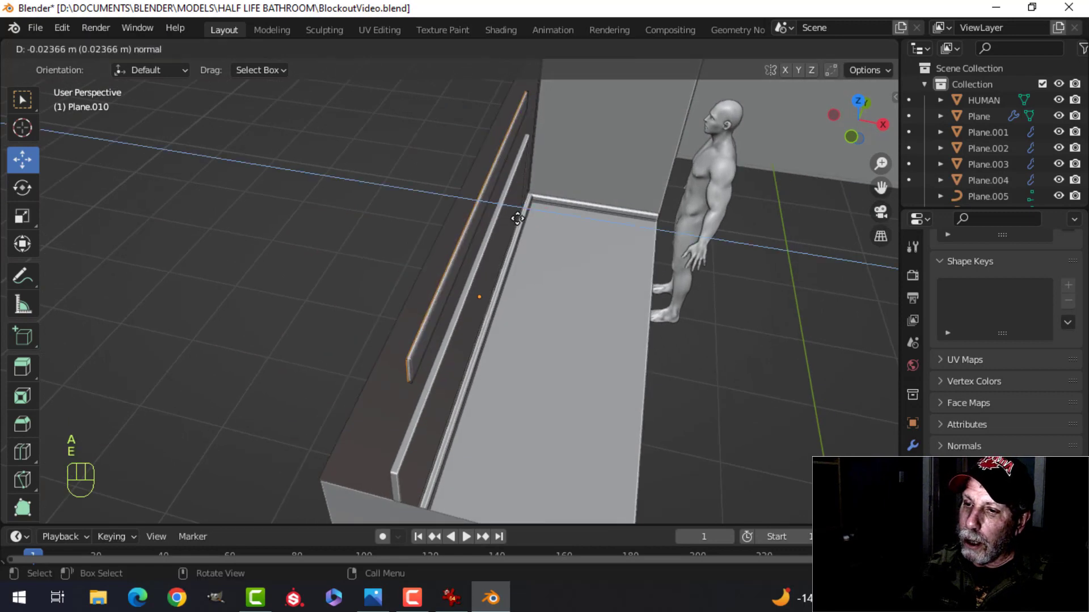
click(513, 214)
key(x)
click(470, 218)
Snap the 3D cursor to the strip's front face and return to Object Mode
middle_drag(469, 217, 402, 187)
click(395, 165)
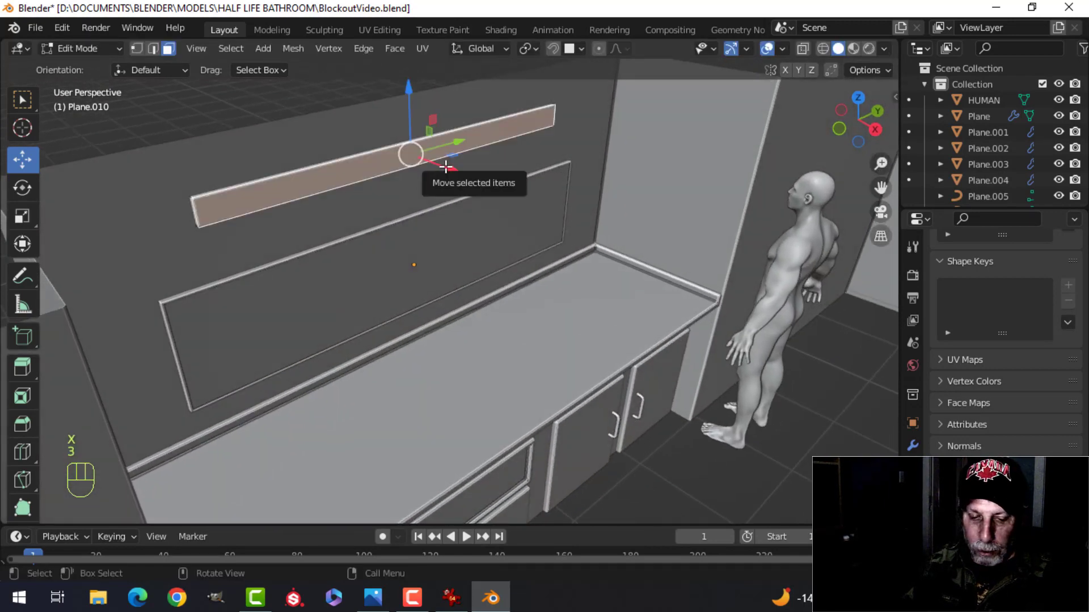
key(shift+s)
click(478, 261)
key(Tab)
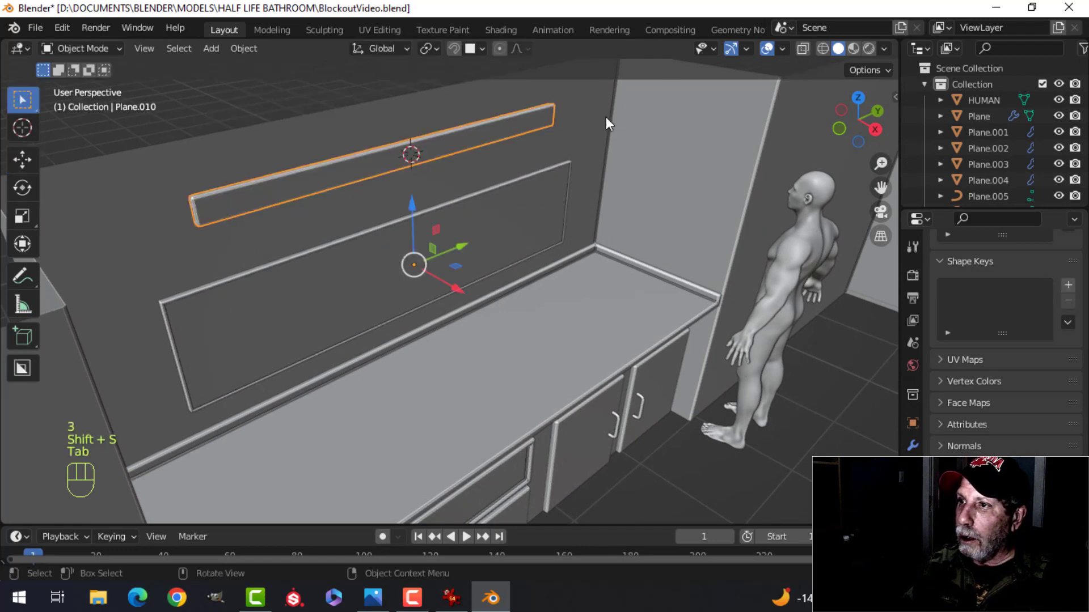
Flip the strip's normals outward with the Face Orientation overlay on, and turn the overlay off again
click(782, 50)
click(710, 339)
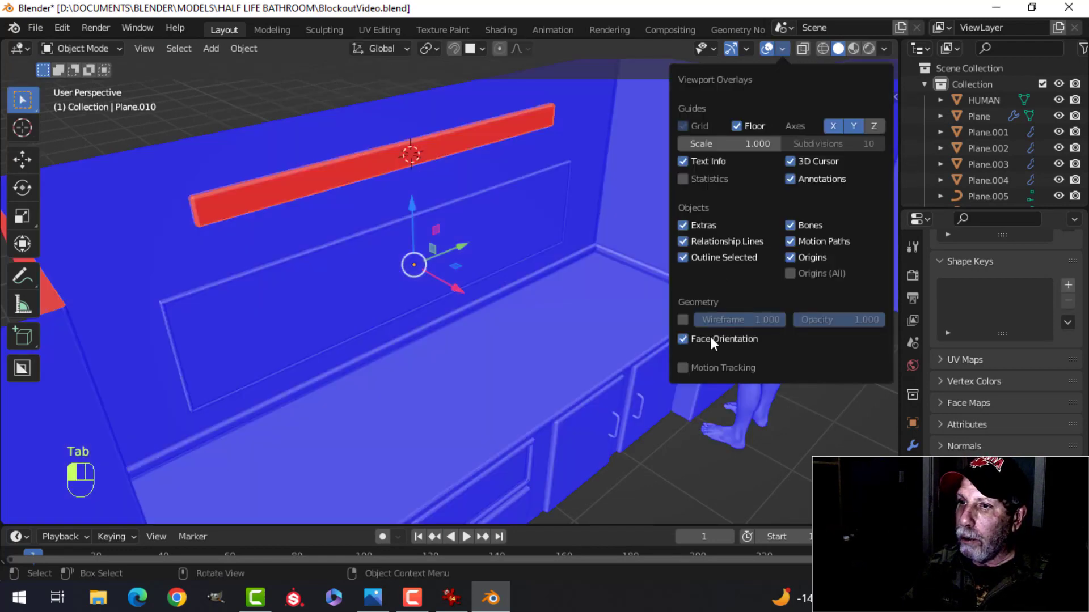
key(Tab)
key(a)
key(alt+n)
click(372, 189)
key(Tab)
click(781, 49)
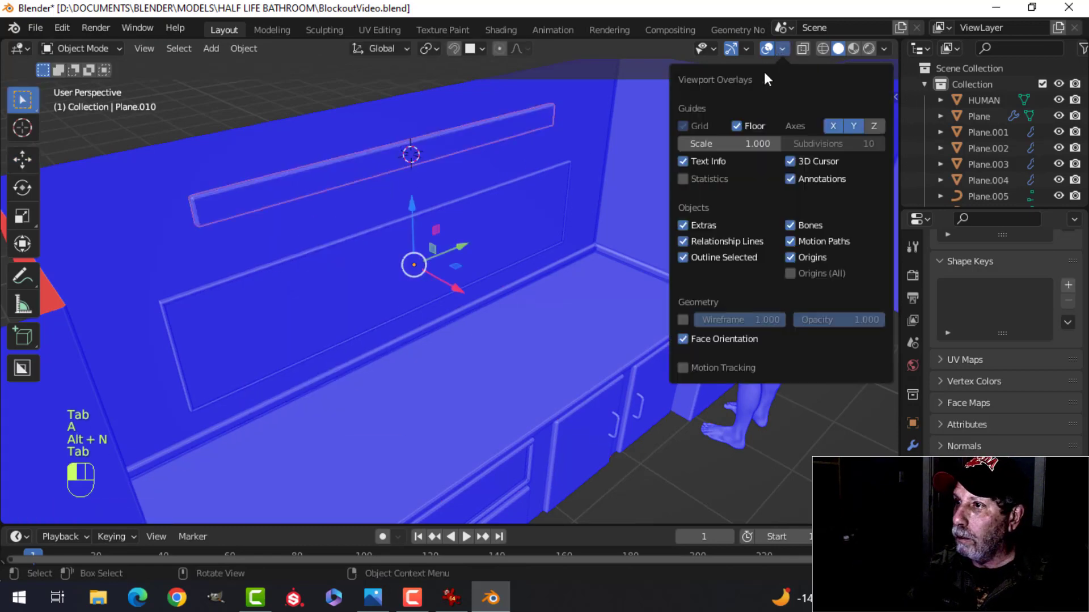
click(716, 339)
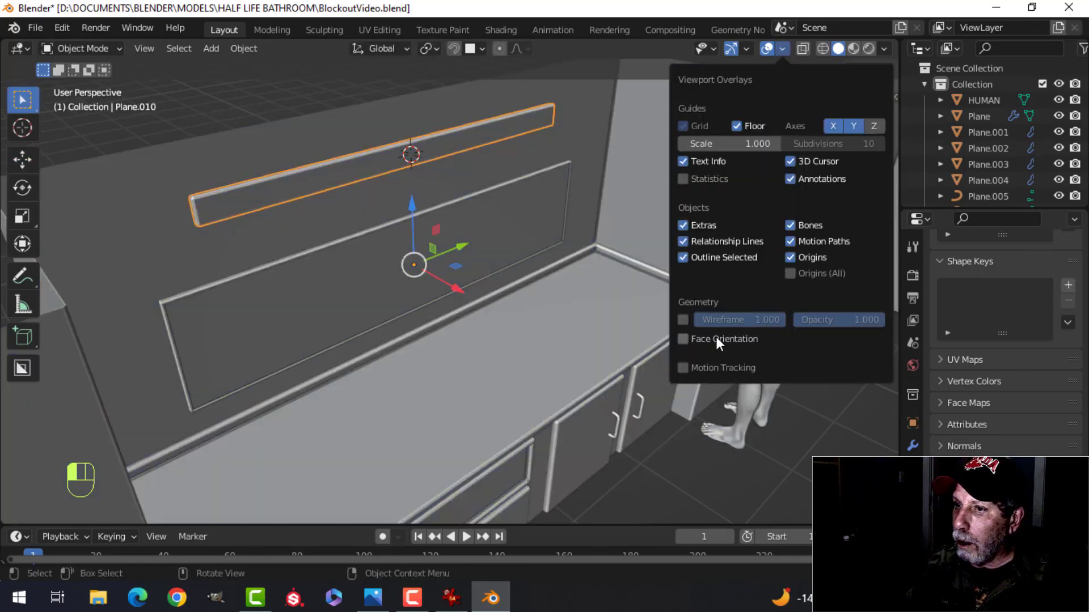
Add a cylinder with 12 vertices at the 3D cursor on the strip
middle_drag(453, 212, 424, 183)
key(alt+a)
key(shift+a)
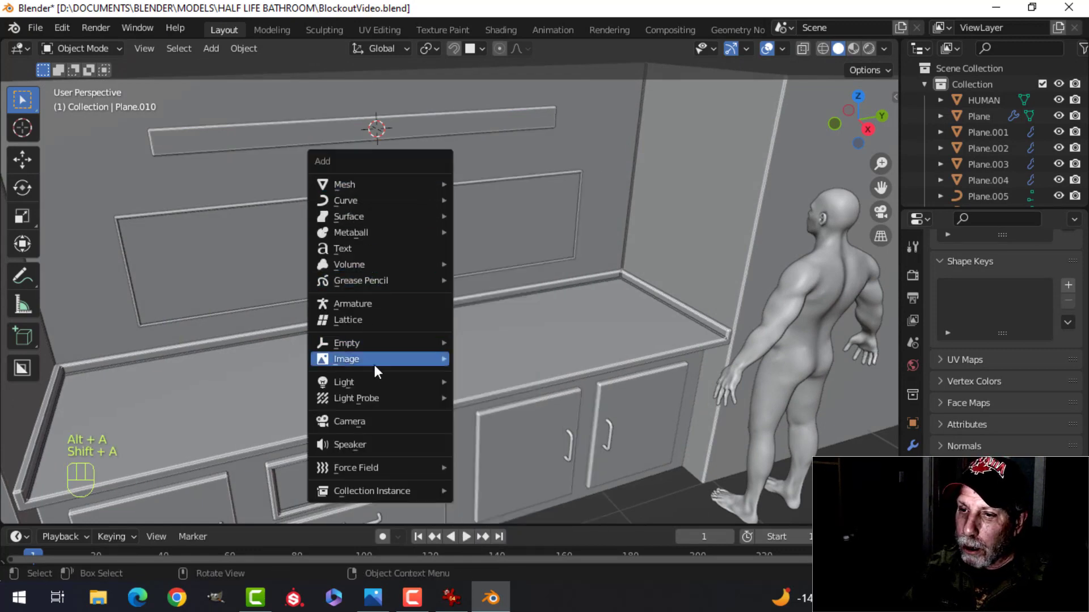
mouse_move(379, 184)
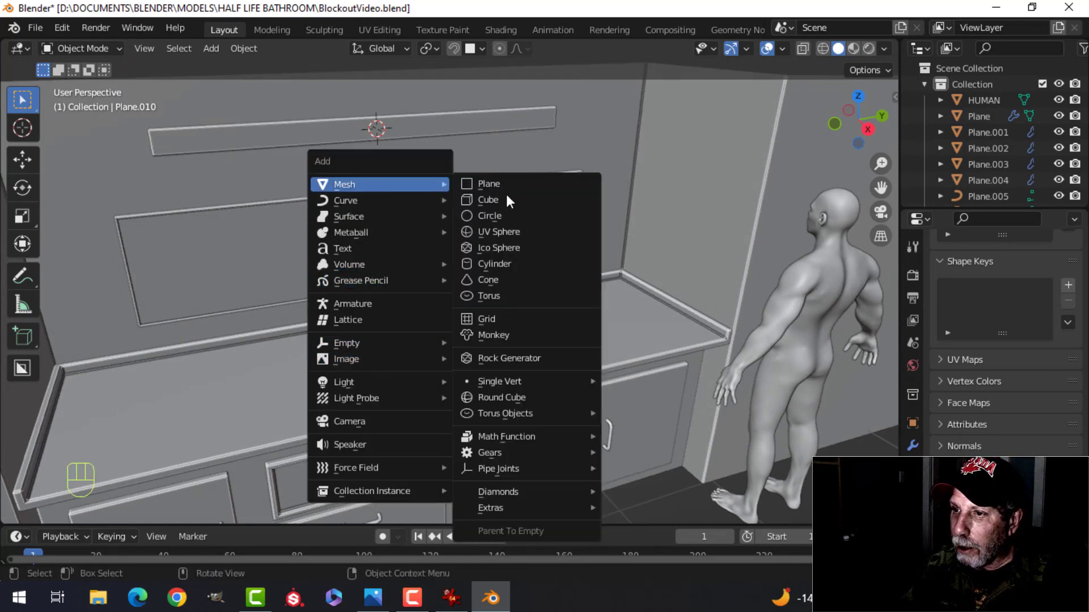
click(502, 262)
click(85, 510)
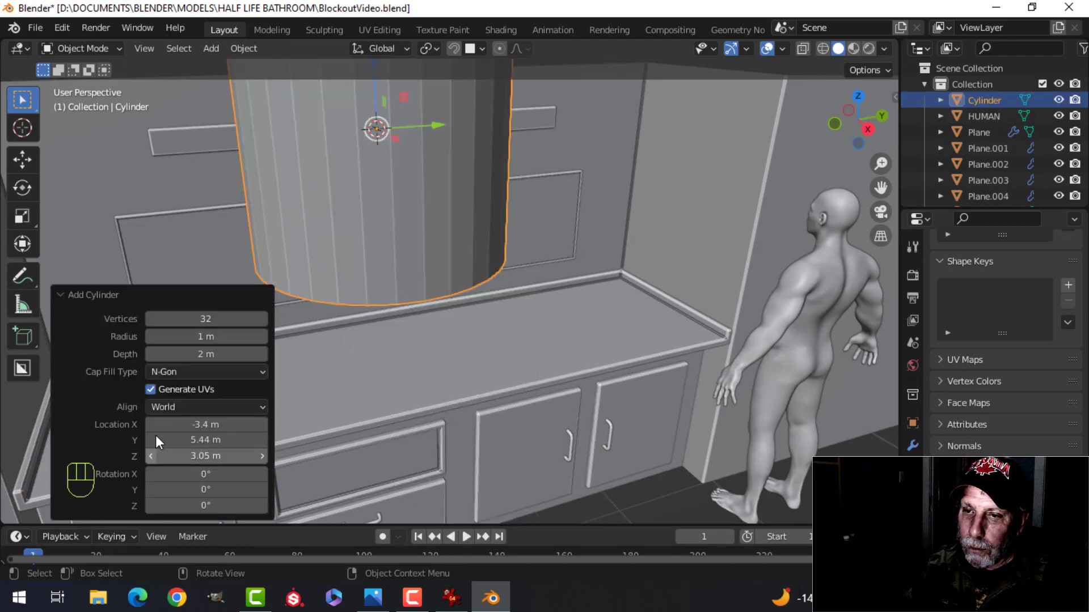
click(230, 315)
text(12)
key(Return)
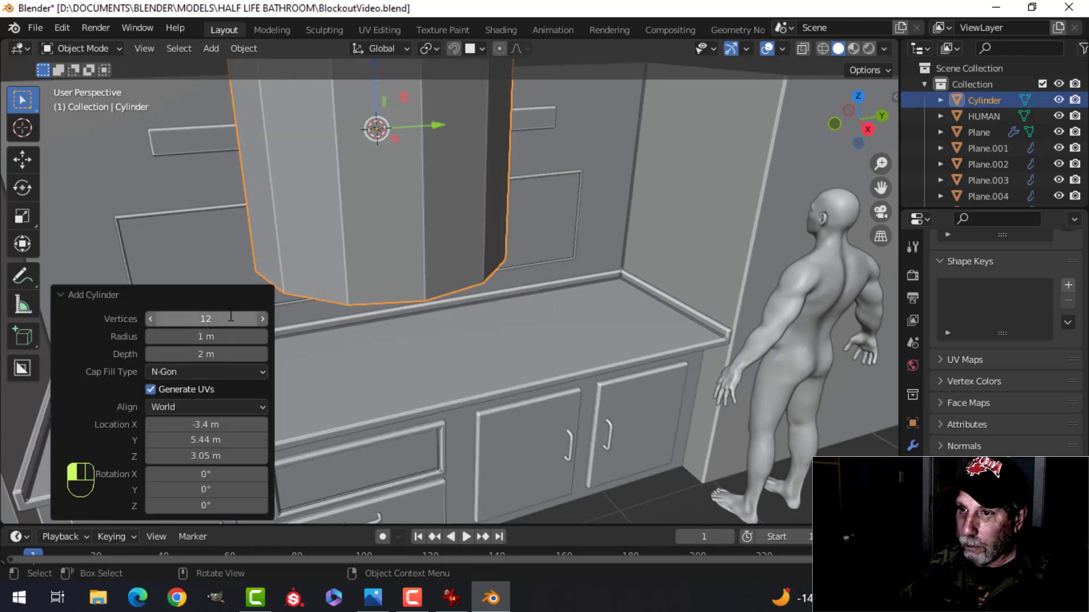
Scale the cylinder down in Edit Mode to roughly the strip's height, finishing with a 0.592 scale
key(Tab)
key(s)
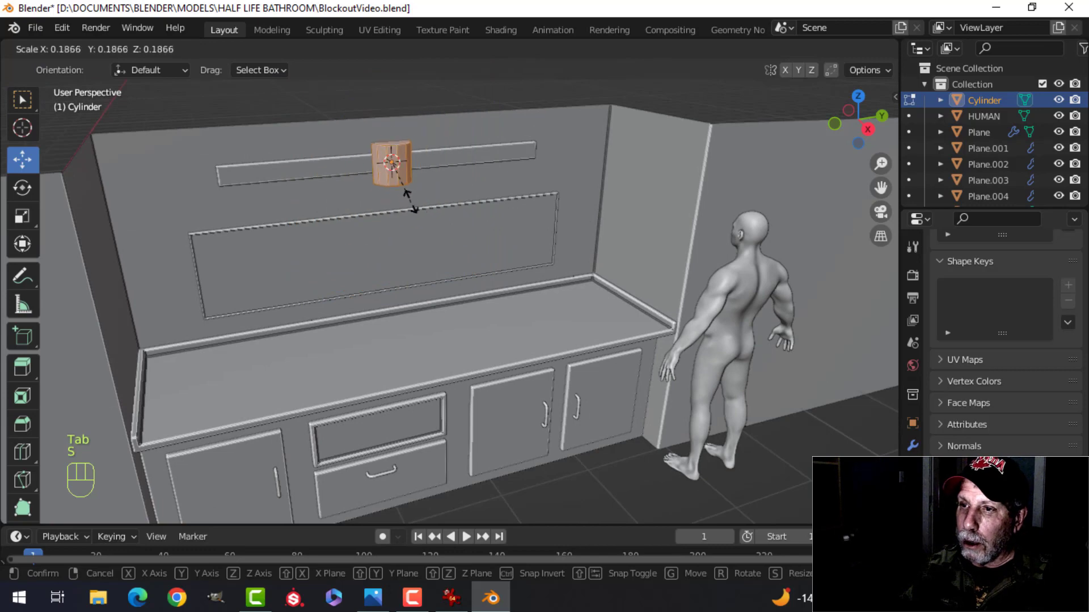
click(390, 195)
scroll(452, 161, up, 4)
shift+middle_drag(411, 134, 445, 297)
key(s)
click(446, 266)
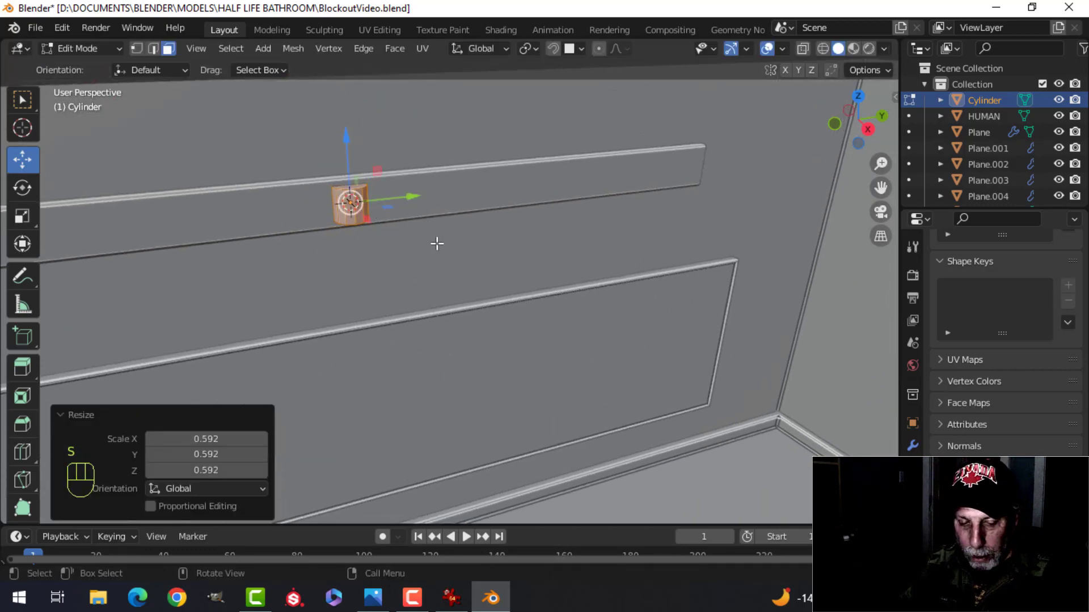
Rotate the cylinder 90° about X and stretch it along Y by about 20.374 to run along the strip
key(r)
key(x)
click(436, 244)
scroll(434, 245, down, 3)
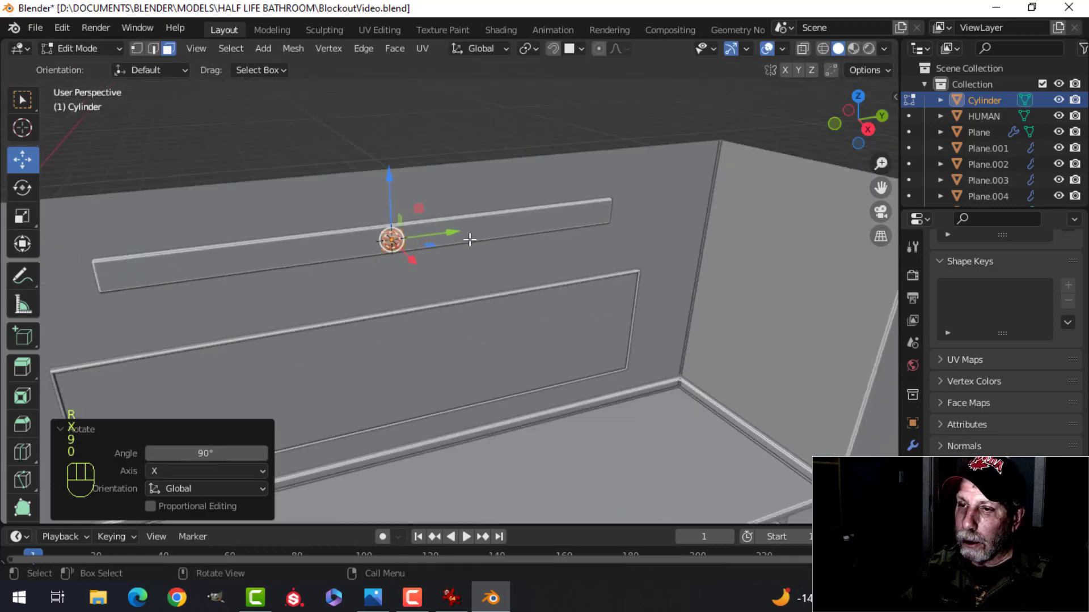
key(s)
key(Escape)
key(s)
key(y)
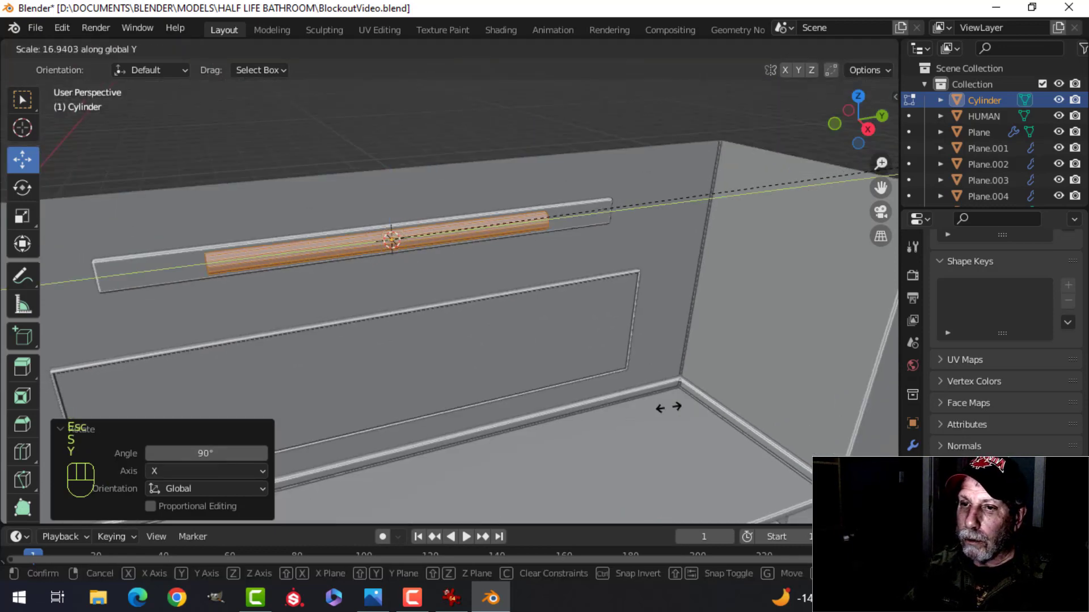
click(126, 313)
Thin the long cylinder by scaling it to 0.478 on X and Z while keeping its Y length
middle_drag(235, 311, 368, 318)
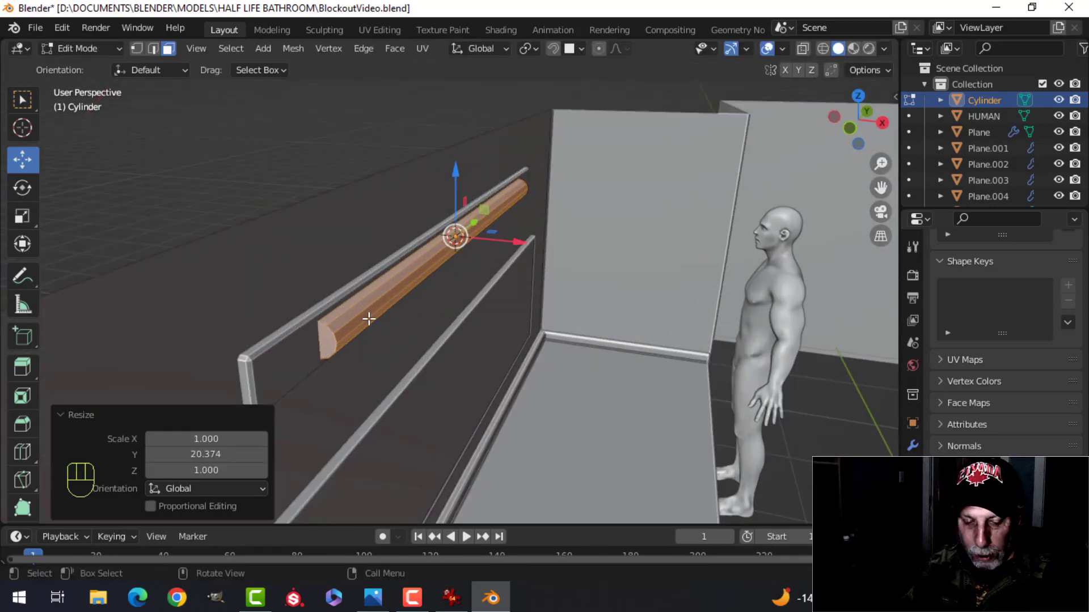
key(s)
key(shift+y)
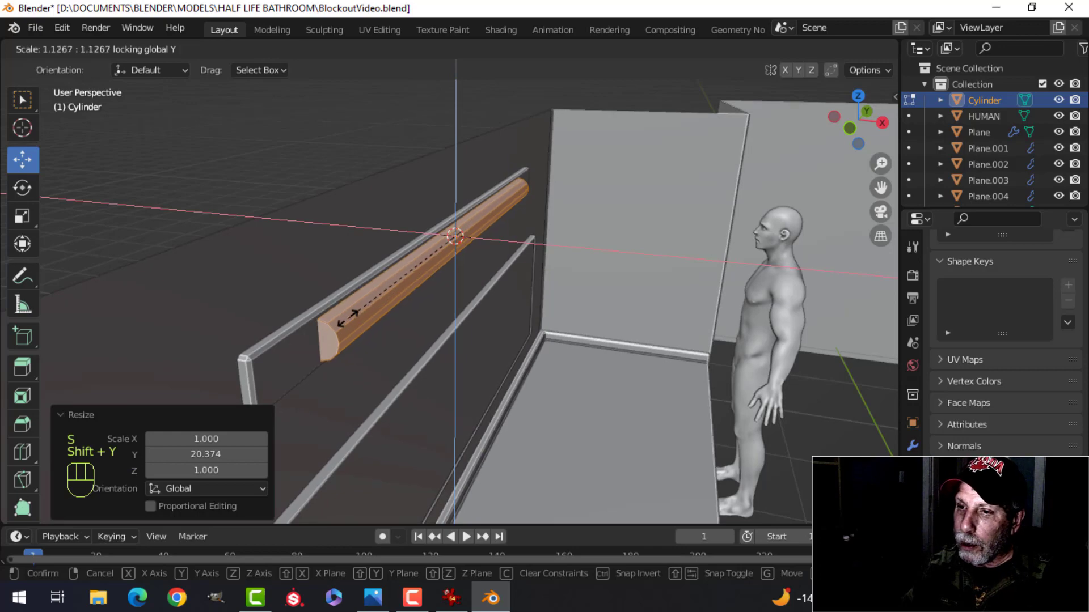
click(428, 276)
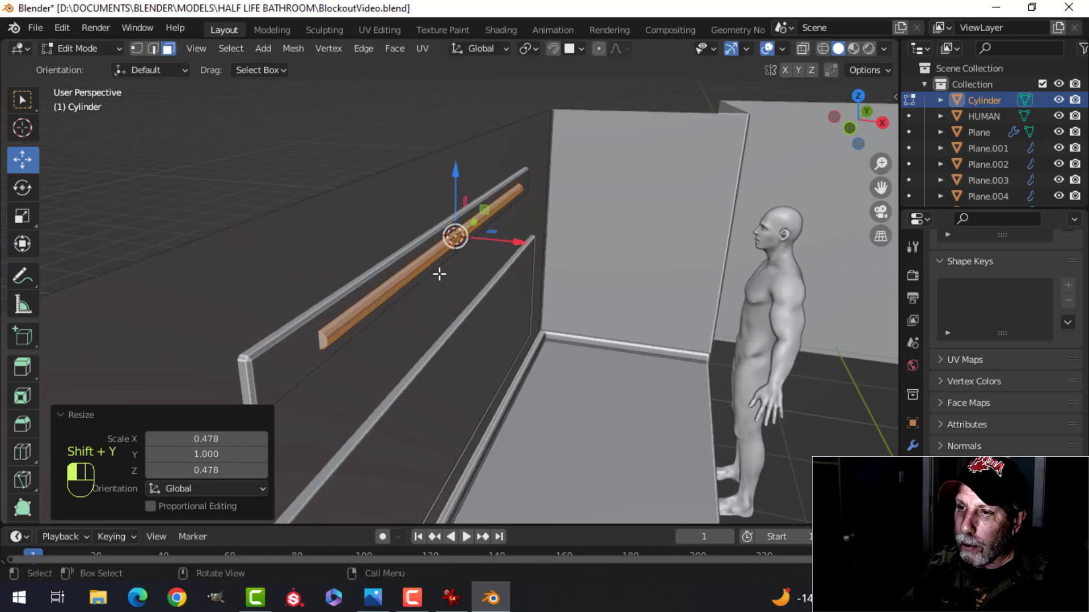
Move the tube along X so that it stands slightly out from the strip
drag(508, 249, 522, 253)
key(Tab)
scroll(475, 310, down, 3)
Join the tube and the wall strip into one light fixture object and deselect it
key(alt+a)
middle_drag(475, 310, 421, 325)
scroll(369, 306, up, 3)
click(366, 303)
shift+click(378, 290)
key(ctrl+j)
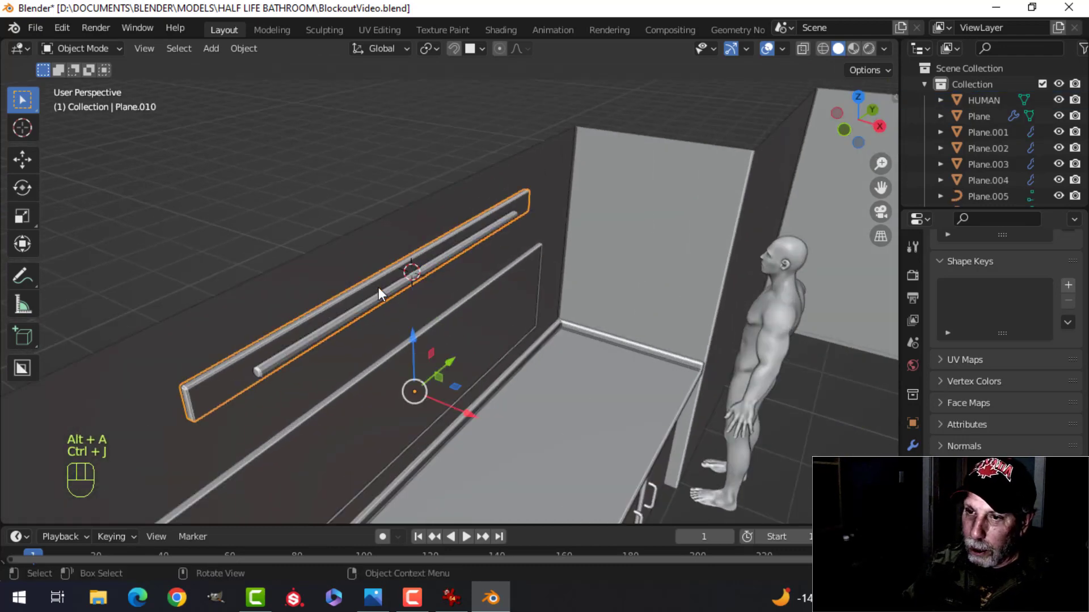
key(alt+a)
Check the blockout's face normals by briefly switching the Face Orientation overlay on and off
middle_drag(396, 296, 747, 61)
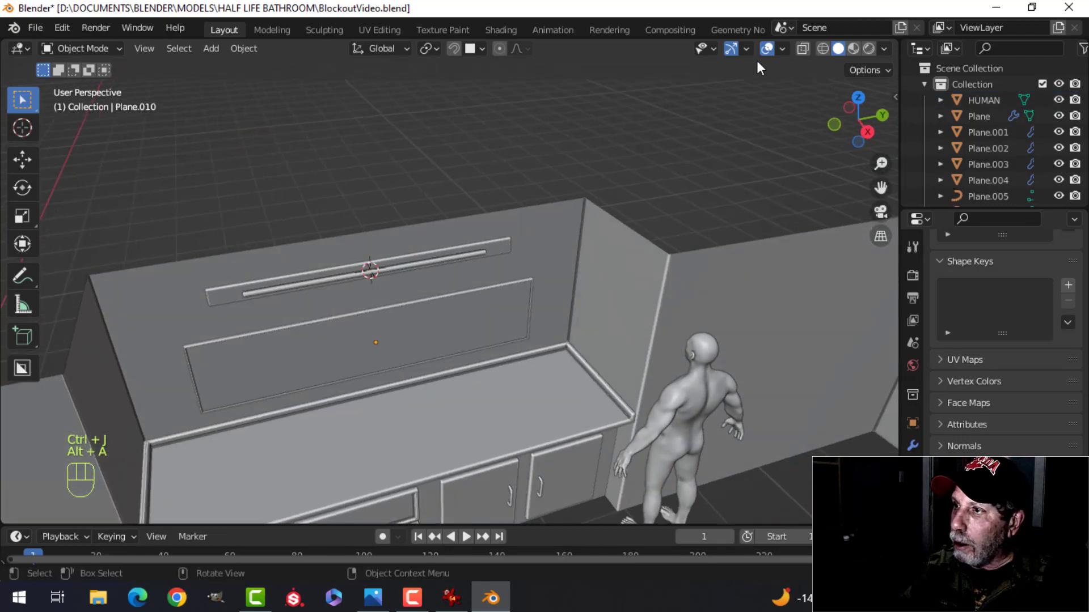
click(783, 49)
click(719, 342)
click(718, 342)
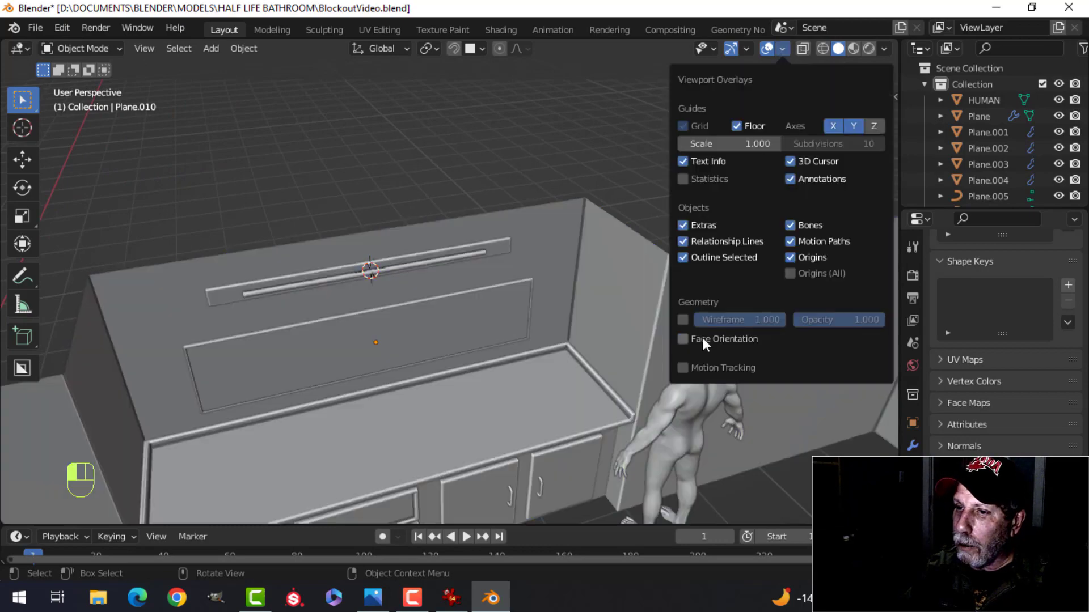
Raise the horizontal edge loop halfway up the room's walls by about 0.137 m on Z in Edit Mode
scroll(441, 358, down, 4)
middle_drag(441, 359, 213, 305)
scroll(421, 292, up, 2)
shift+click(117, 318)
key(Tab)
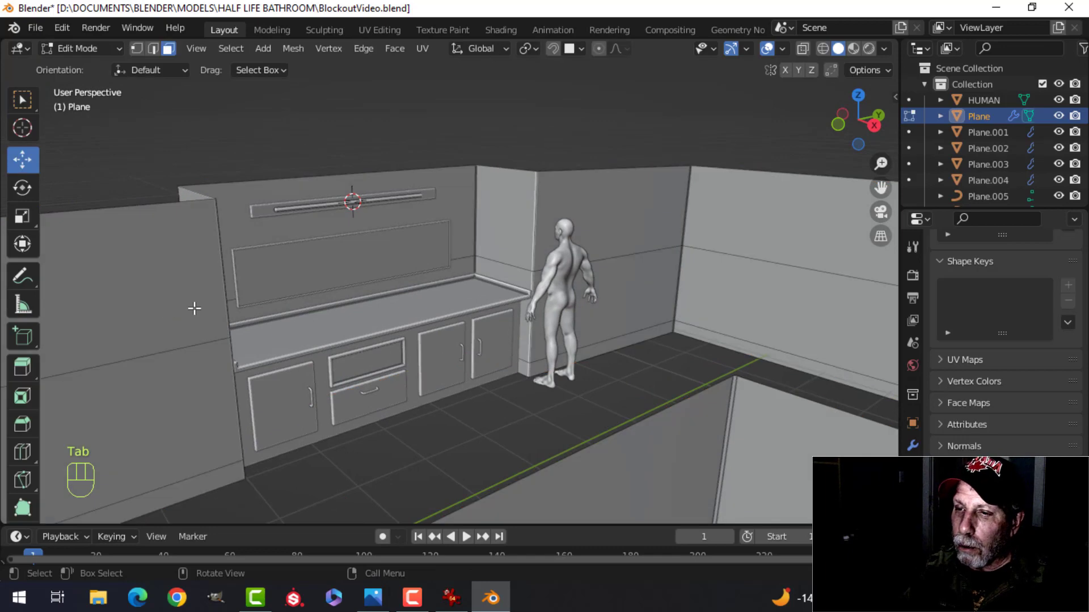
middle_drag(397, 347, 350, 340)
scroll(350, 340, up, 2)
shift+middle_drag(371, 294, 424, 308)
middle_drag(307, 270, 306, 262)
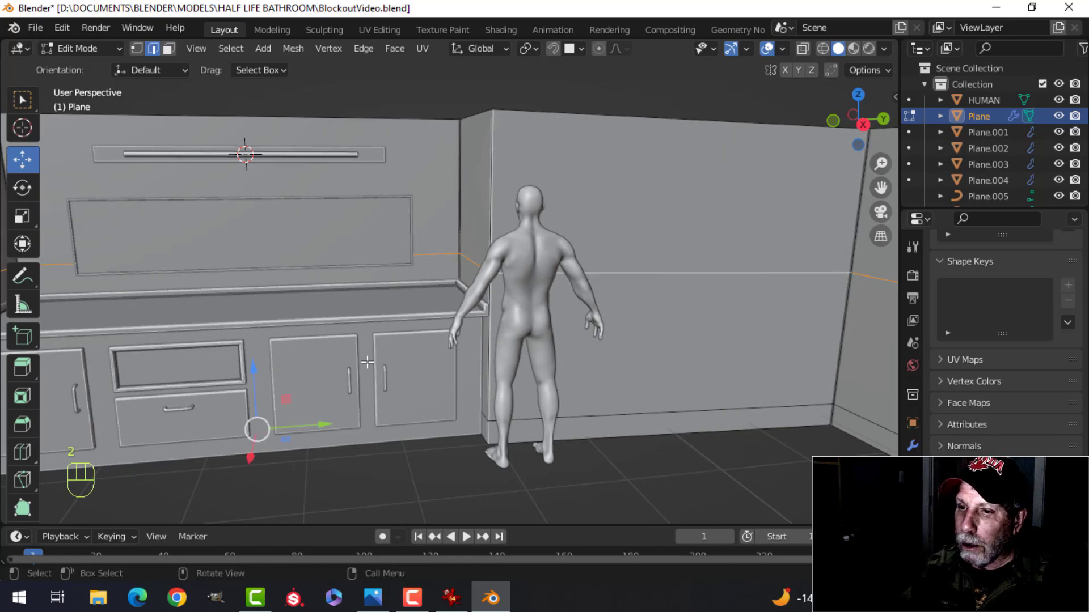
drag(255, 374, 251, 340)
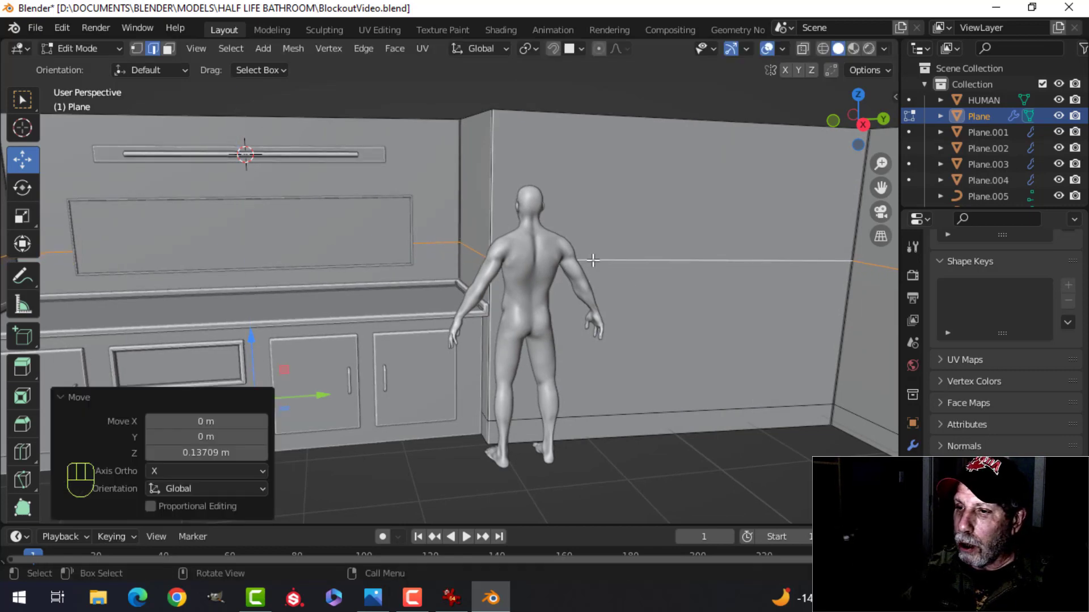
Return the walls to Object Mode, deselect everything and save the blockout file
scroll(489, 314, down, 1)
shift+middle_drag(383, 341, 502, 345)
scroll(182, 340, down, 1)
shift+middle_drag(369, 326, 389, 284)
scroll(391, 283, down, 1)
key(Tab)
key(alt+a)
middle_drag(527, 245, 419, 269)
scroll(505, 249, up, 2)
key(ctrl+s)
Duplicate the upper middle front panel of the counter and move the copy along Y beyond the counter's end, then out along X from the wall
scroll(434, 254, down, 1)
scroll(430, 257, down, 1)
shift+middle_drag(454, 267, 434, 288)
click(457, 260)
scroll(457, 260, up, 4)
key(Tab)
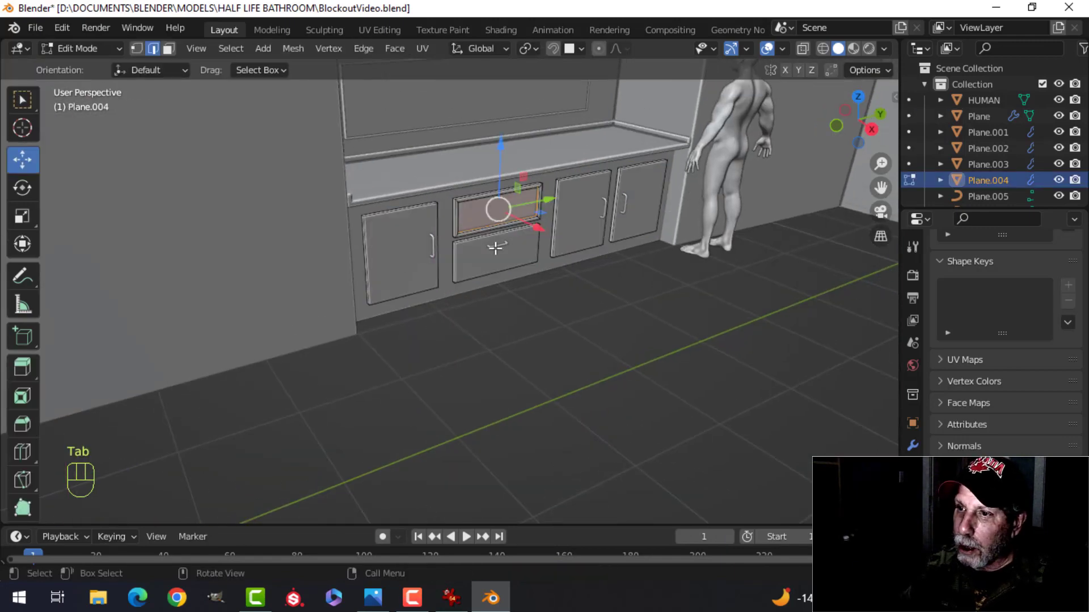
middle_drag(510, 275, 462, 268)
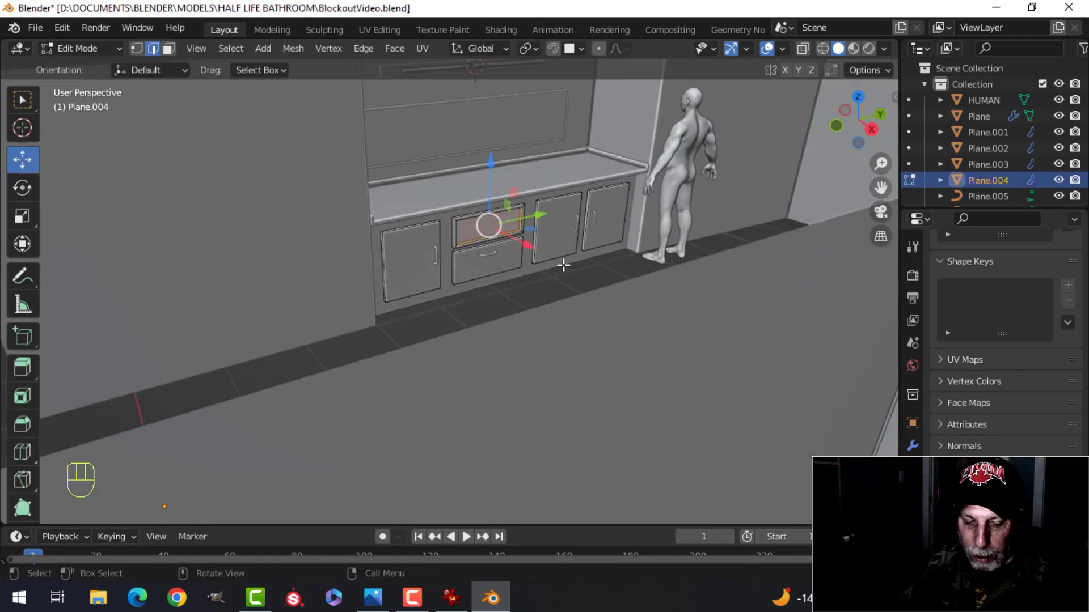
scroll(563, 265, down, 2)
key(shift+d)
right_click(557, 236)
drag(536, 228, 431, 251)
drag(368, 265, 367, 264)
middle_drag(372, 267, 440, 287)
drag(537, 343, 579, 355)
Separate the duplicated panel into its own object and return to Object Mode
key(p)
click(666, 326)
key(Tab)
Shorten the separated panel in Edit Mode by scaling all its geometry to 0.744 along Y
middle_drag(544, 315, 444, 343)
scroll(330, 296, up, 3)
click(445, 344)
click(445, 339)
key(Tab)
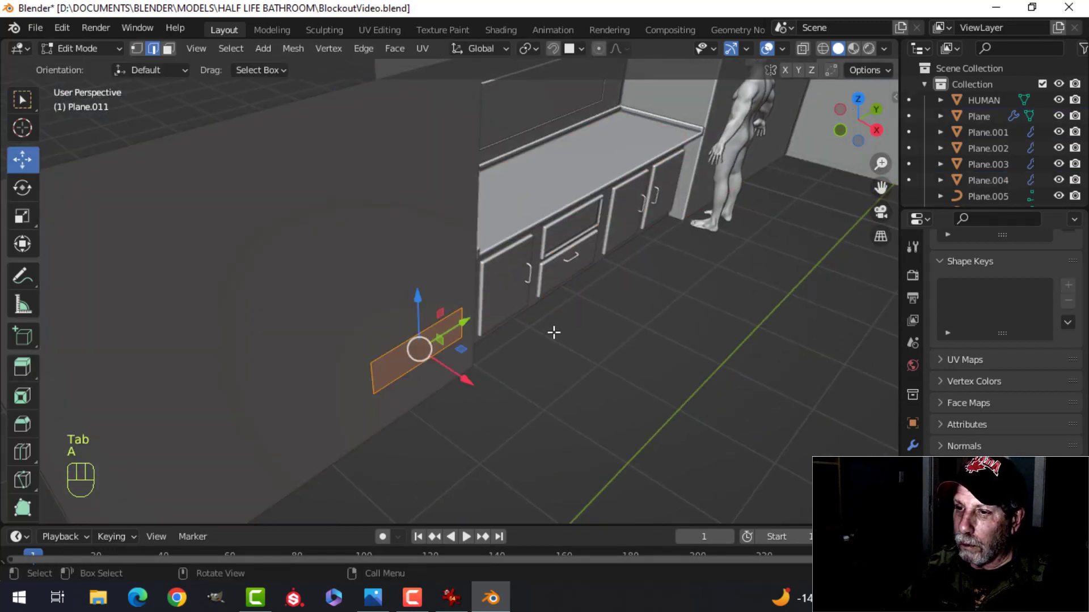
key(a)
middle_drag(554, 328, 516, 318)
key(s)
key(y)
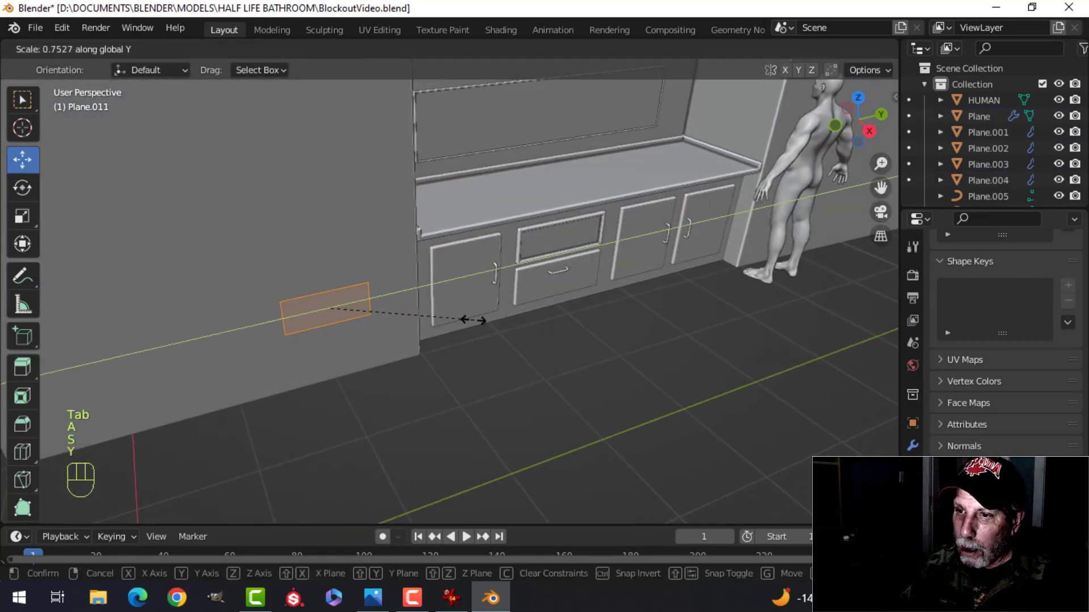
click(469, 352)
Extrude the shortened panel along its normal toward the wall to form a thick box
middle_drag(469, 352, 605, 372)
key(e)
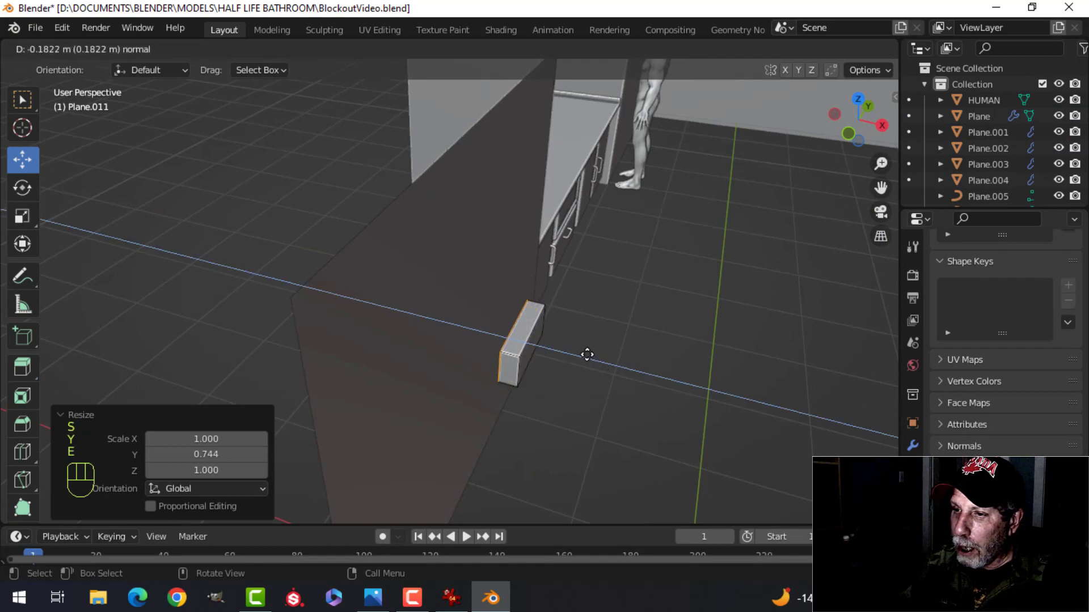
Finish extruding the small block about 0.18 m, set it against the side wall, and raise it along Z to upper-body height
click(579, 349)
key(a)
key(e)
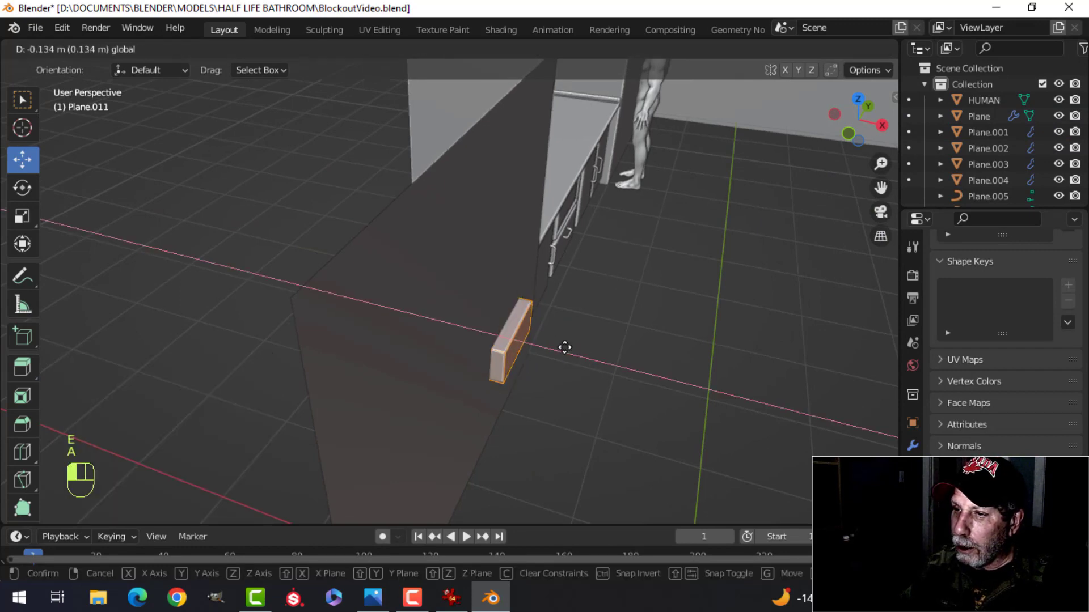
drag(573, 350, 573, 350)
middle_drag(573, 350, 528, 321)
scroll(423, 299, up, 3)
drag(404, 219, 399, 85)
scroll(535, 291, down, 6)
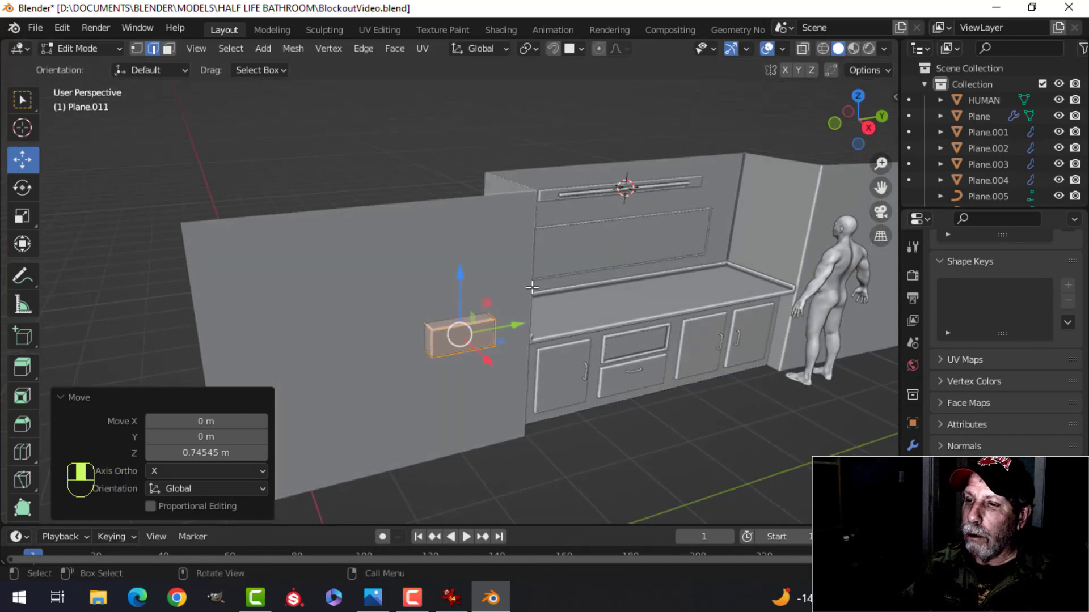
drag(460, 277, 459, 235)
Adjust the block's front face along X and slant it by moving its upper front edge back toward the wall
middle_drag(540, 279, 592, 351)
scroll(591, 352, up, 3)
key(alt+a)
drag(607, 368, 624, 374)
key(3)
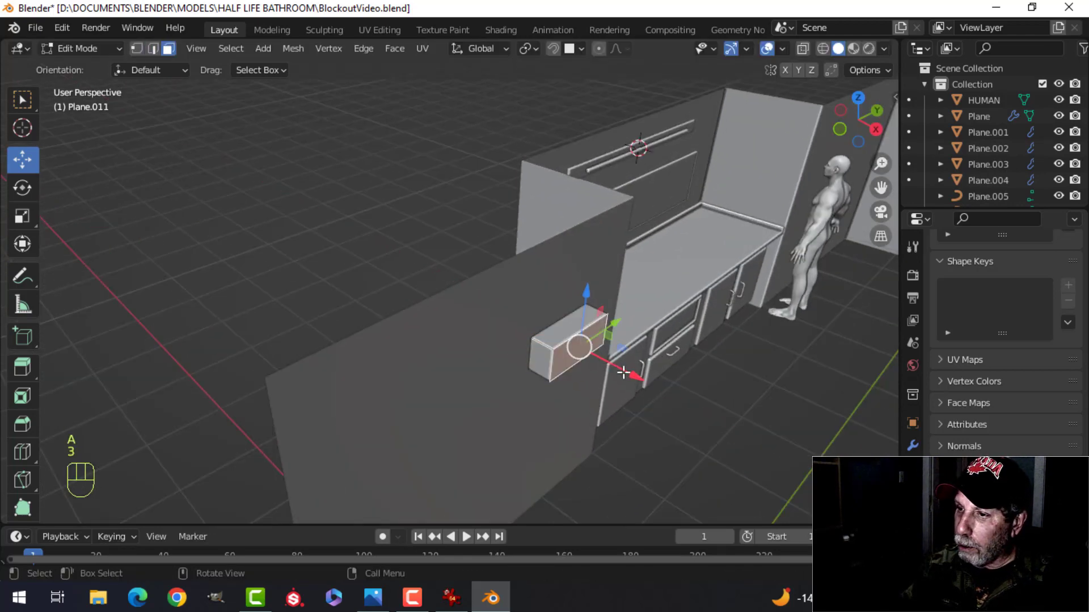
key(alt+a)
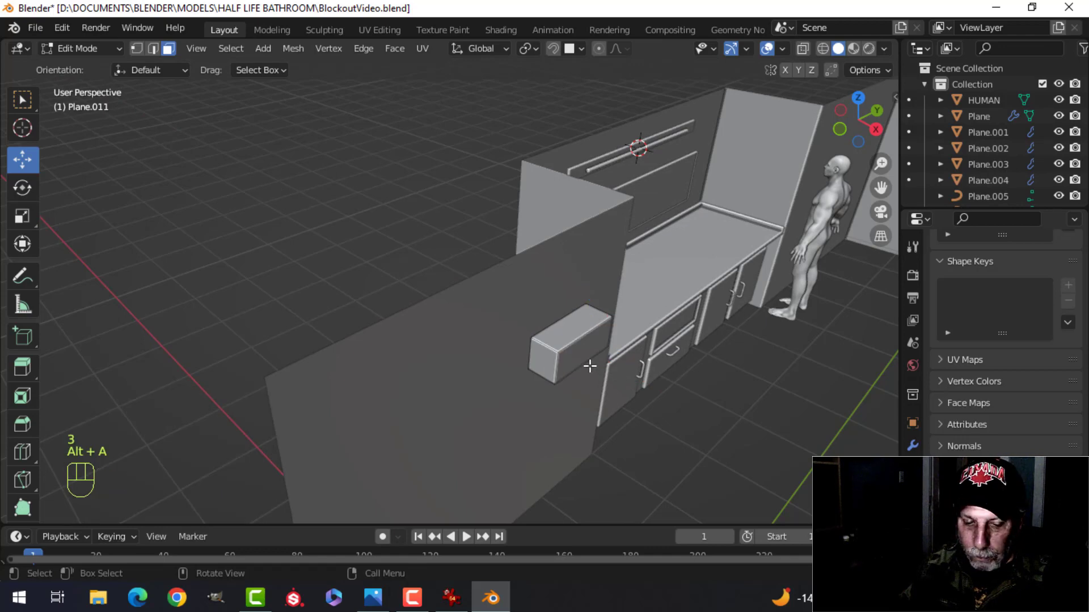
drag(636, 358, 621, 350)
scroll(657, 354, down, 2)
key(Tab)
key(alt+a)
Move the human reference figure over beside the slanted wall box for a scale comparison
middle_drag(662, 349, 612, 348)
scroll(612, 348, up, 3)
shift+middle_drag(674, 369, 617, 301)
scroll(618, 301, down, 3)
shift+middle_drag(709, 342, 612, 342)
click(712, 287)
drag(741, 350, 353, 401)
middle_drag(352, 402, 578, 340)
drag(596, 461, 629, 434)
middle_drag(630, 434, 549, 361)
Lower the entire slanted wall box in edit mode to suit the human figure's height
click(466, 210)
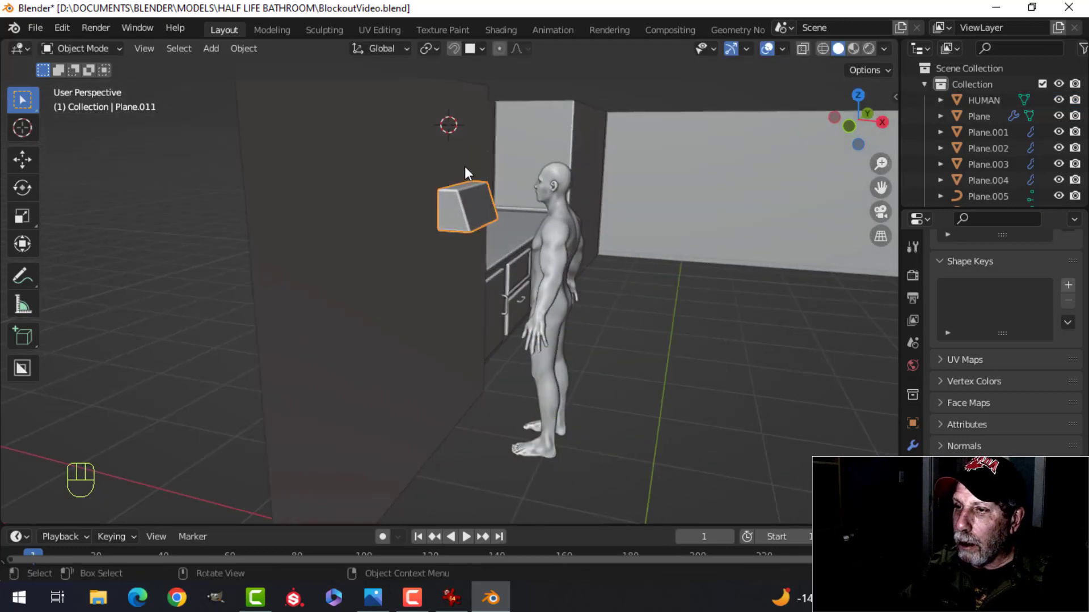
key(Tab)
key(a)
drag(473, 150, 476, 166)
middle_drag(596, 235, 510, 126)
drag(509, 126, 519, 136)
middle_drag(613, 175, 446, 200)
scroll(446, 200, down, 2)
key(Tab)
key(alt+a)
Move the wall box's geometry slightly further down along Z, ending in object mode with nothing selected
middle_drag(449, 251, 526, 269)
scroll(438, 201, up, 2)
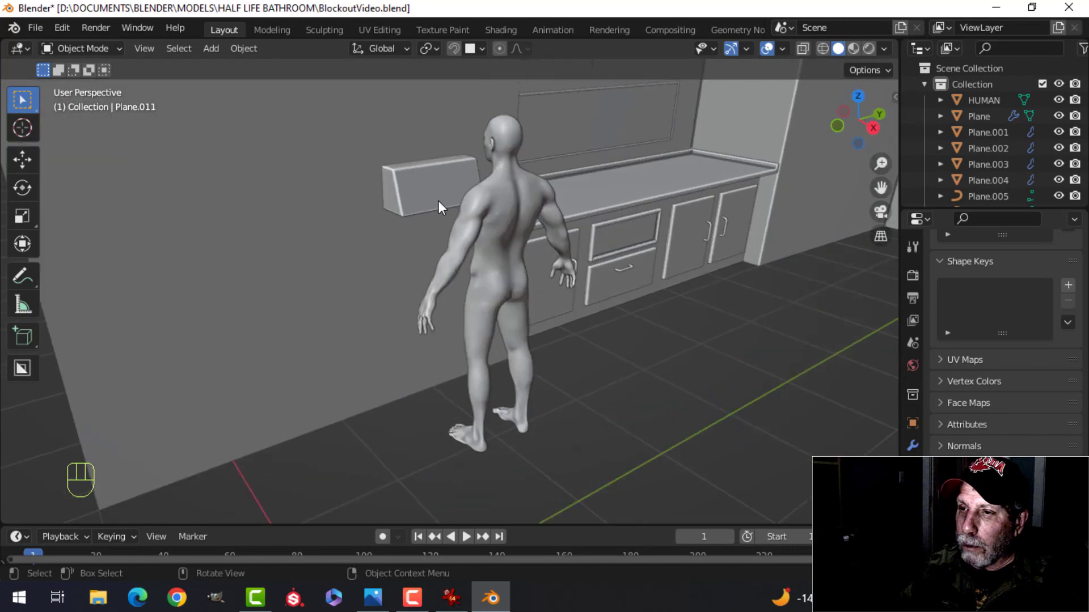
key(Tab)
key(a)
drag(435, 123, 437, 131)
key(Tab)
scroll(571, 222, down, 4)
key(alt+a)
Set the slanted wall box's origin to its geometry
middle_drag(570, 223, 441, 273)
scroll(436, 274, up, 3)
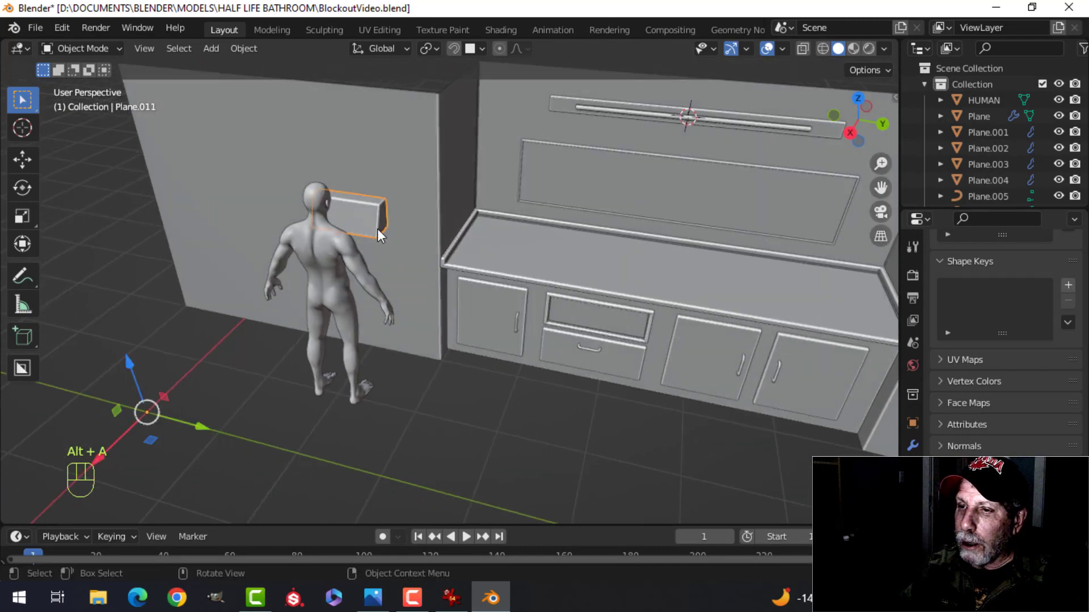
right_click(346, 220)
mouse_move(346, 220)
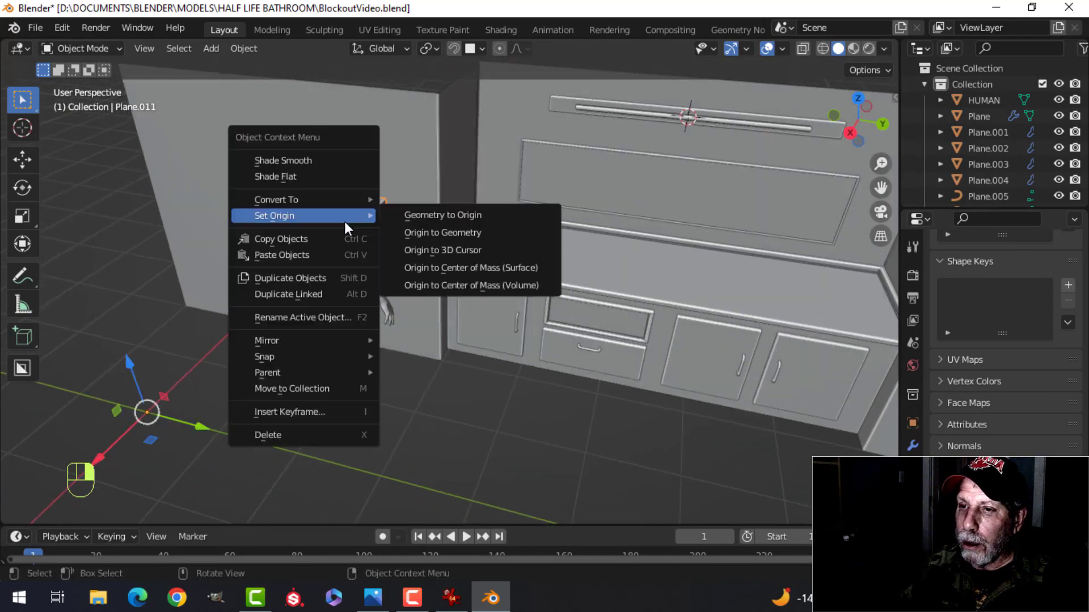
click(430, 233)
drag(413, 221, 427, 233)
Duplicate the slanted wall box along Y onto the wall beyond the opposite end of the counter
scroll(456, 255, down, 4)
shift+middle_drag(613, 313, 507, 284)
key(shift+d)
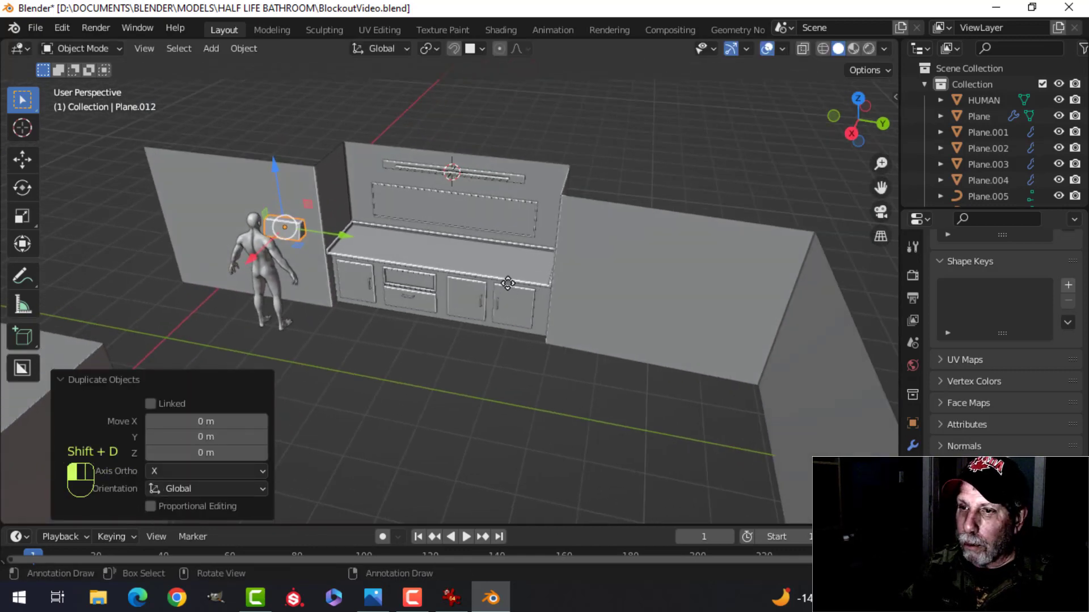
key(y)
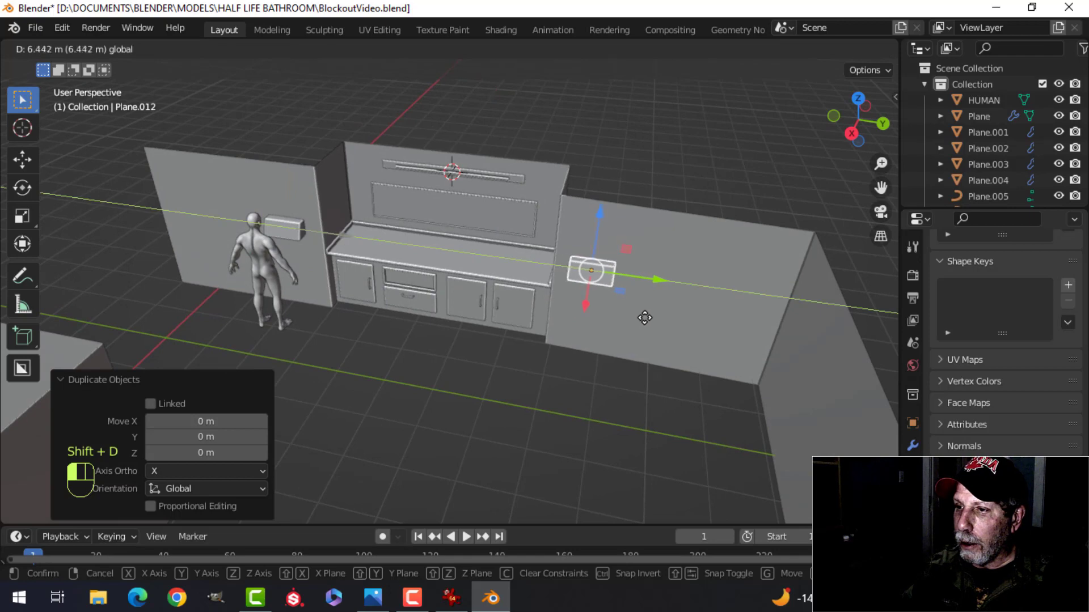
click(652, 320)
middle_drag(576, 338, 632, 305)
key(alt+a)
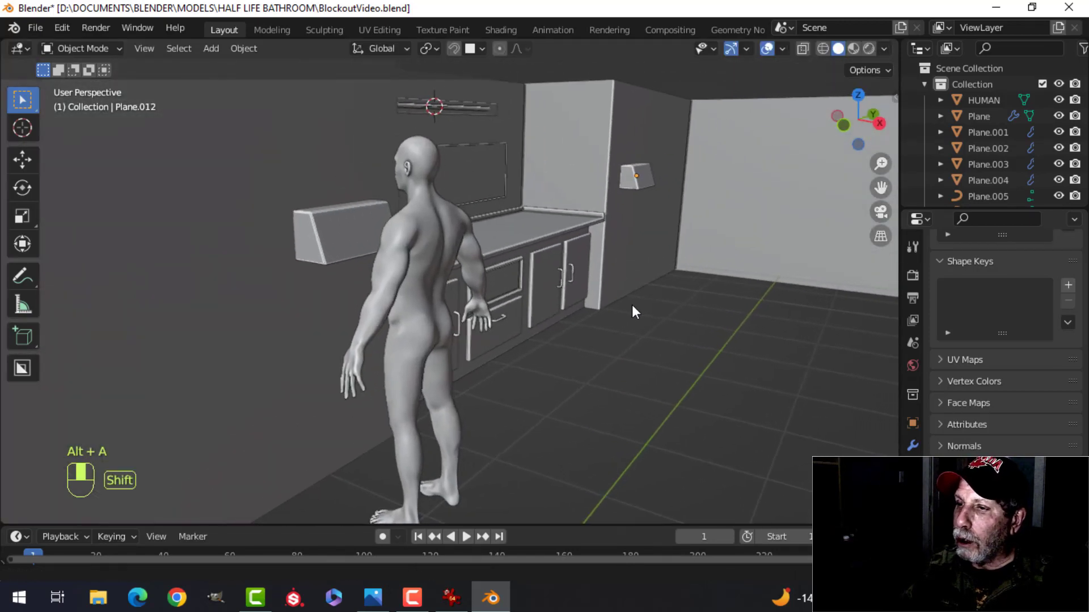
Move the human figure along the room so that it stands in front of the counter cabinets
scroll(632, 304, up, 2)
click(436, 263)
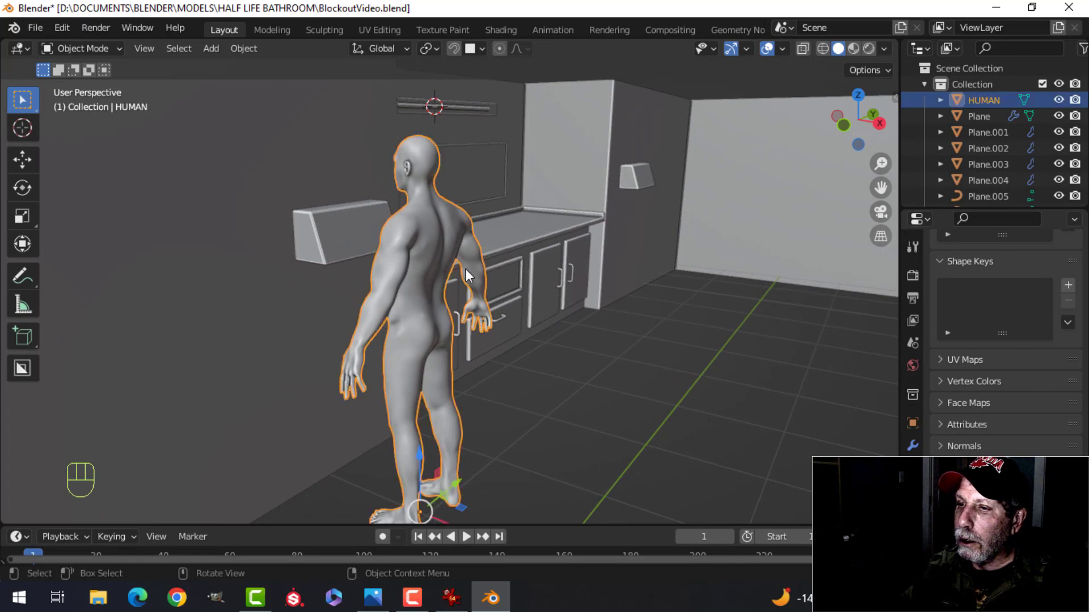
middle_drag(444, 265, 488, 318)
drag(277, 511, 461, 370)
middle_drag(460, 370, 543, 207)
scroll(559, 168, down, 3)
drag(565, 396, 551, 387)
shift+middle_drag(543, 227, 441, 273)
scroll(468, 271, up, 3)
scroll(480, 242, down, 3)
middle_drag(522, 292, 542, 241)
scroll(469, 256, down, 3)
Select the faces of the room's far end wall and move the wall inward toward the counter
click(607, 262)
key(Tab)
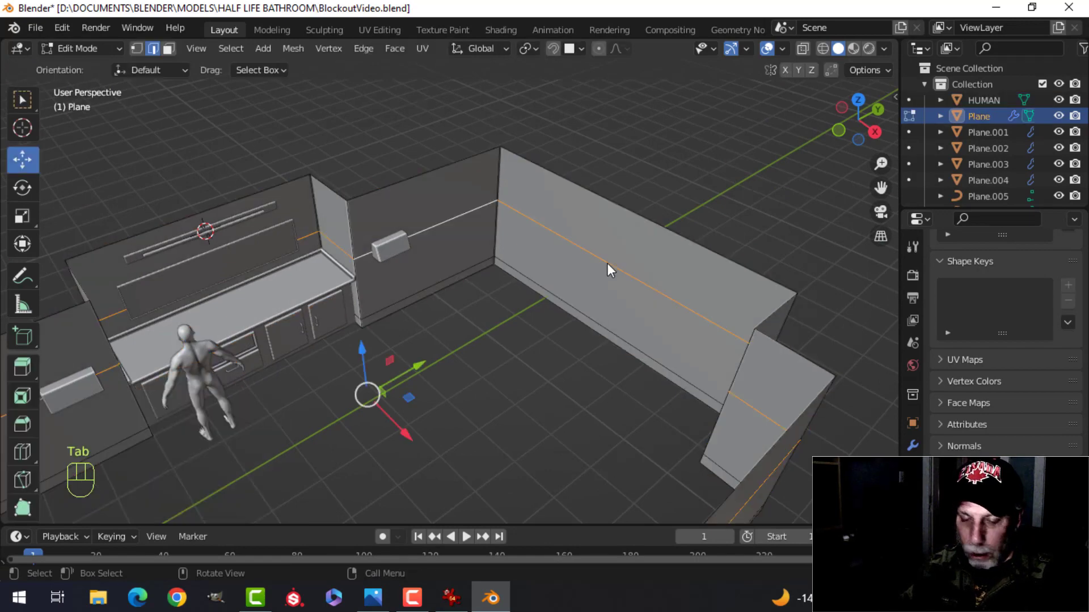
key(3)
shift+click(575, 236)
middle_drag(576, 235, 558, 295)
key(g)
click(567, 337)
key(alt+a)
key(Tab)
key(alt+a)
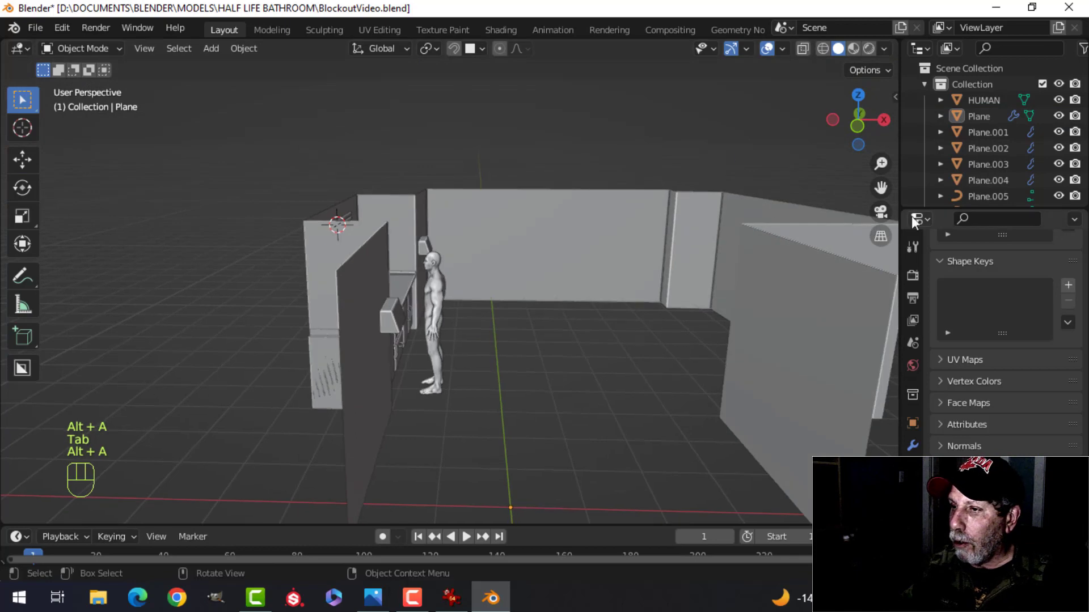
Duplicate the middle face of the side wall behind the second box, offset it into the room, and separate it as its own object
scroll(705, 276, up, 2)
middle_drag(705, 277, 408, 244)
key(Tab)
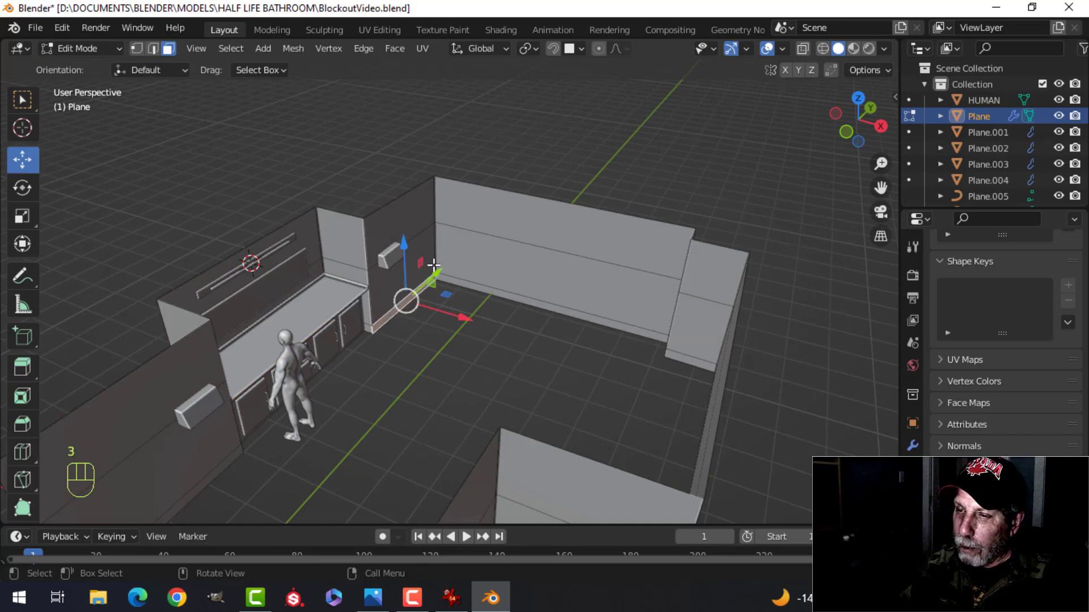
scroll(461, 272, up, 3)
key(shift+d)
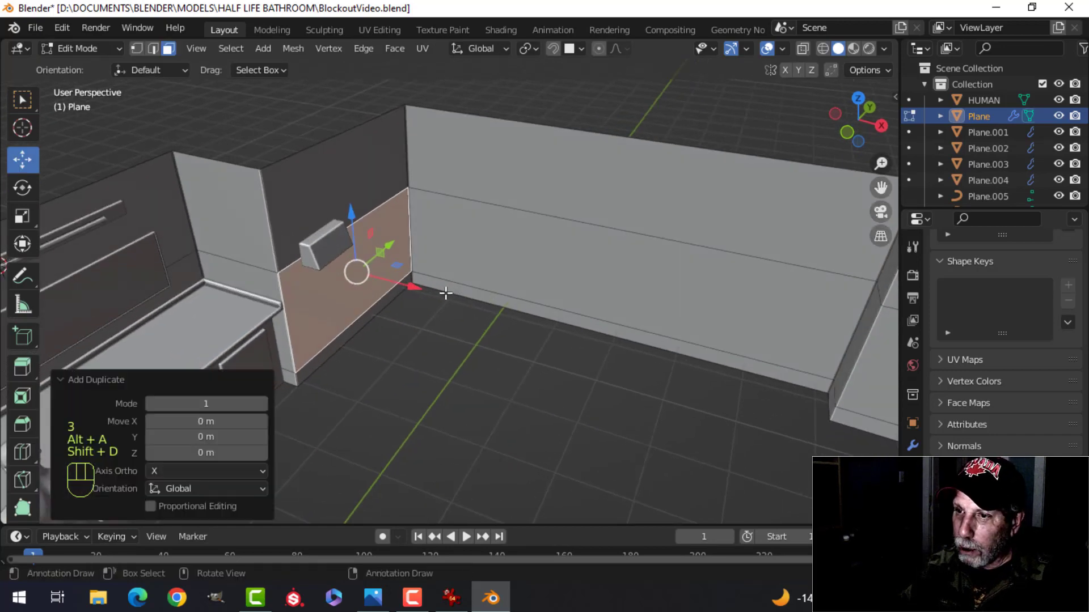
click(523, 318)
middle_drag(523, 318, 580, 287)
key(p)
click(578, 285)
key(Tab)
Shorten the separated panel by moving its near vertical edge about 1.62 m along Y toward the end wall
click(352, 315)
key(Tab)
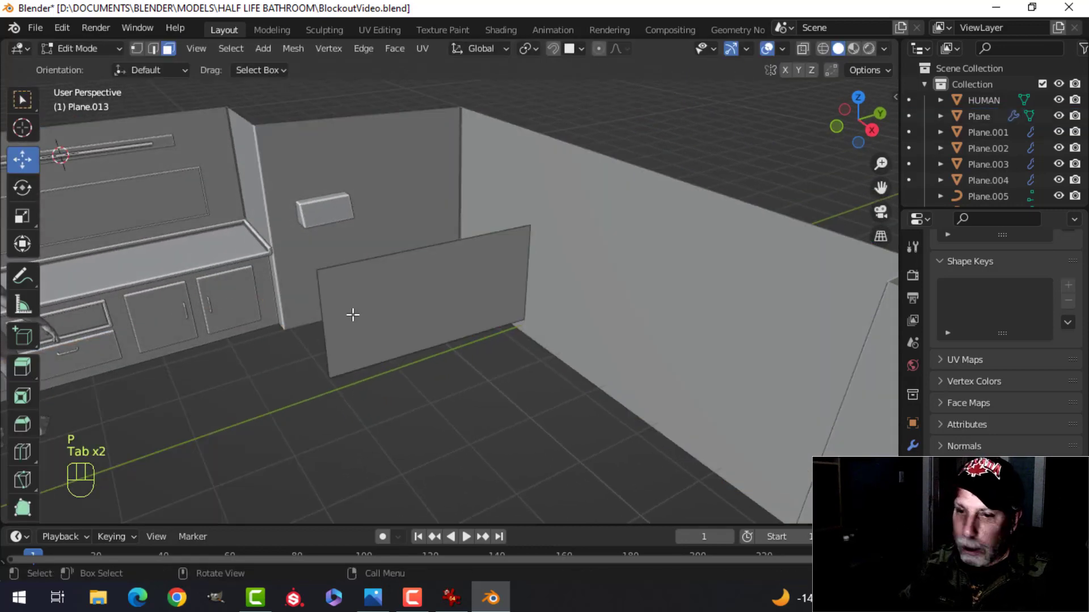
click(328, 307)
middle_drag(399, 324, 424, 339)
drag(390, 311, 493, 299)
key(ctrl+z)
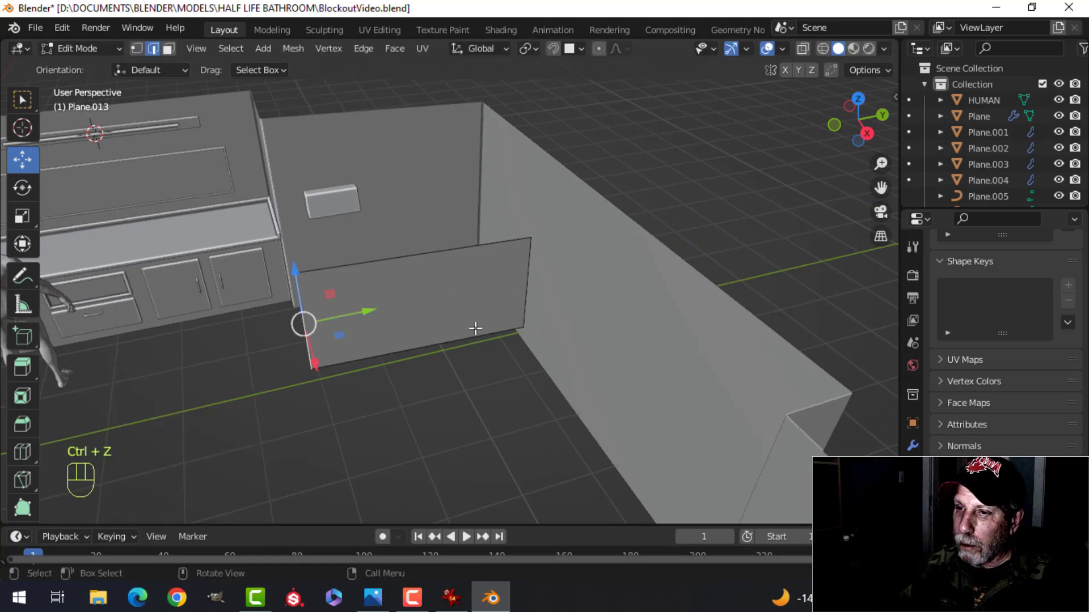
middle_drag(474, 323, 372, 338)
drag(372, 338, 485, 333)
middle_drag(485, 333, 545, 237)
Pull the panel's far vertical edge back along Y and extrude the panel to give it a thin thickness
key(KP_7)
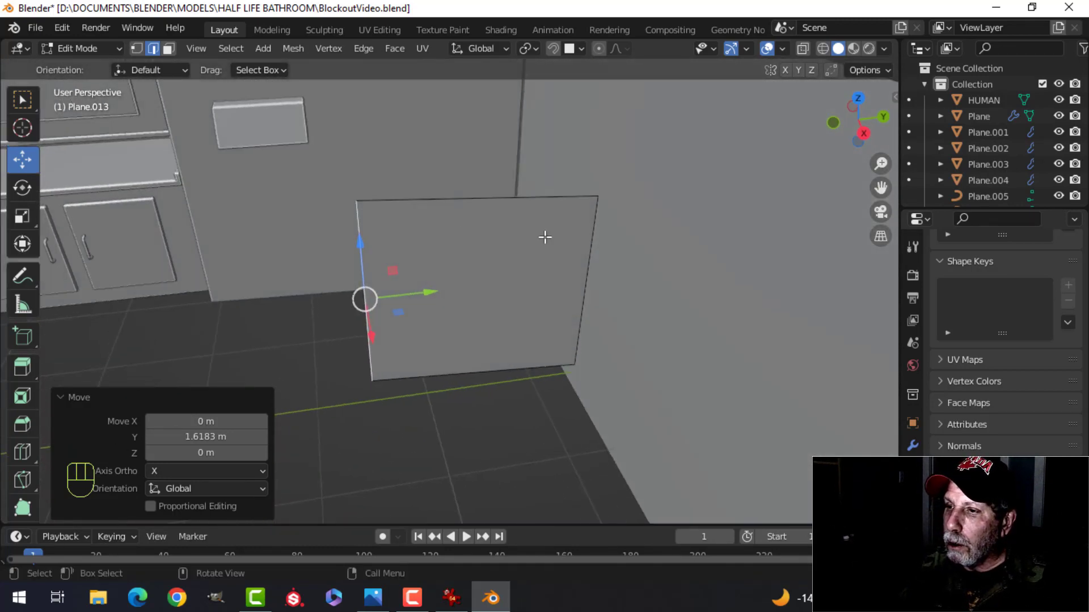
click(595, 238)
drag(633, 279, 621, 282)
middle_drag(621, 282, 457, 168)
key(e)
click(571, 260)
key(Tab)
scroll(559, 251, down, 3)
key(alt+a)
Duplicate the partition panel twice along X in edit mode, about 1.76 m for the first copy and similar spacing for the second
key(KP_7)
click(477, 257)
scroll(595, 267, down, 3)
middle_drag(595, 270, 526, 270)
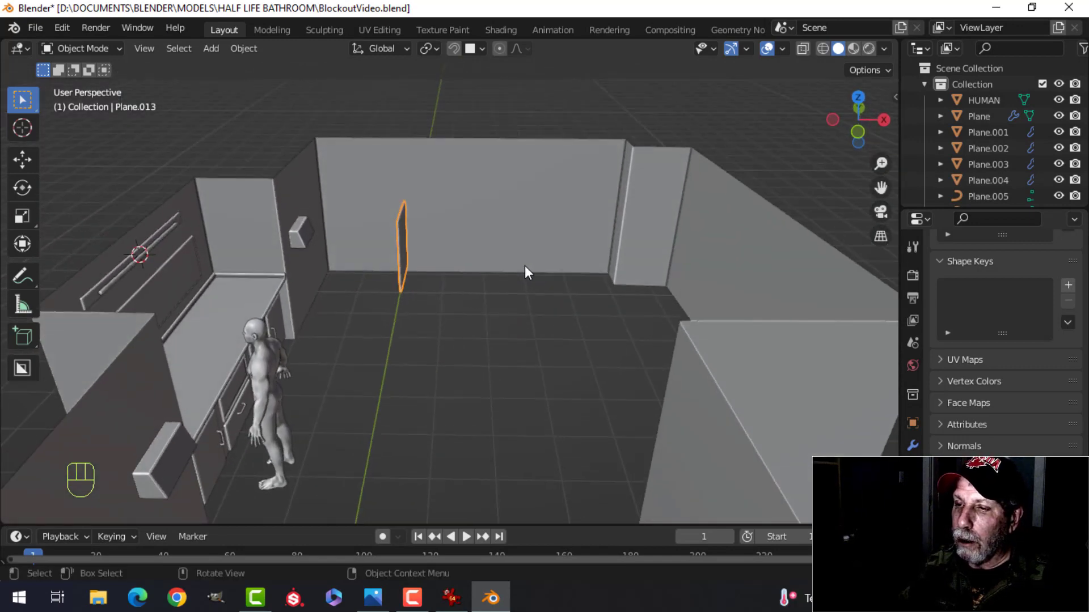
key(Tab)
key(a)
key(shift+d)
key(x)
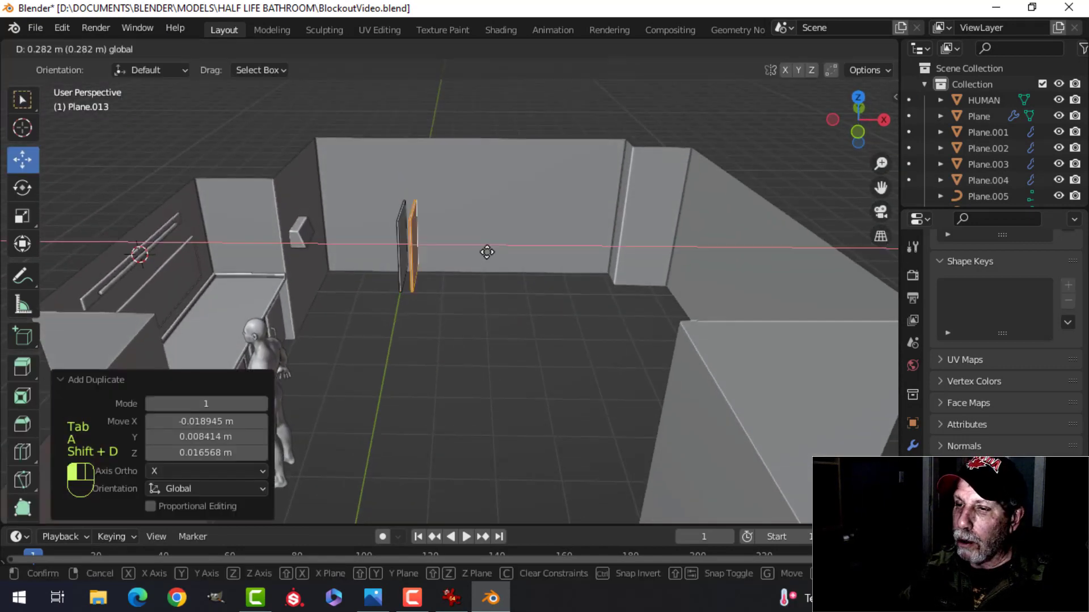
click(536, 255)
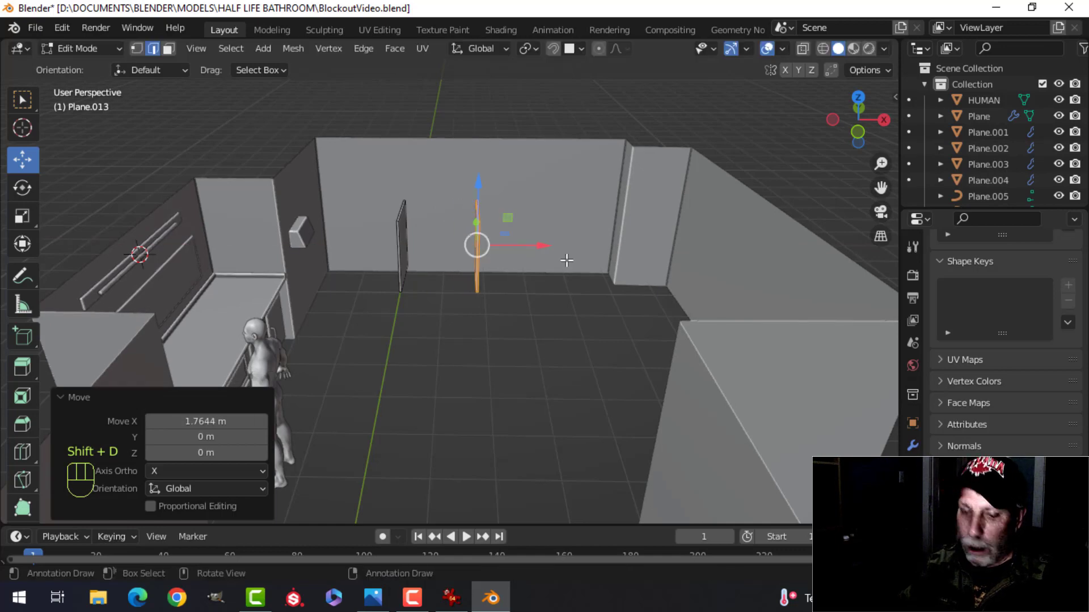
key(shift+d)
key(x)
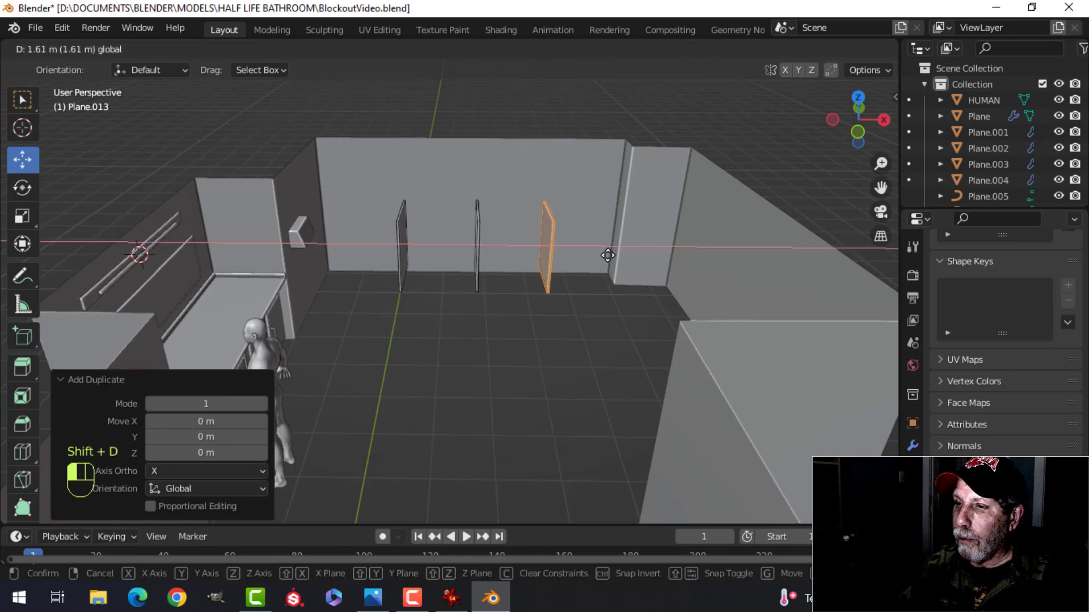
click(610, 255)
middle_drag(609, 255, 579, 236)
key(Tab)
key(alt+a)
Turn on the face orientation overlay and recalculate the normals outside on the wall box nearest the partitions
click(783, 48)
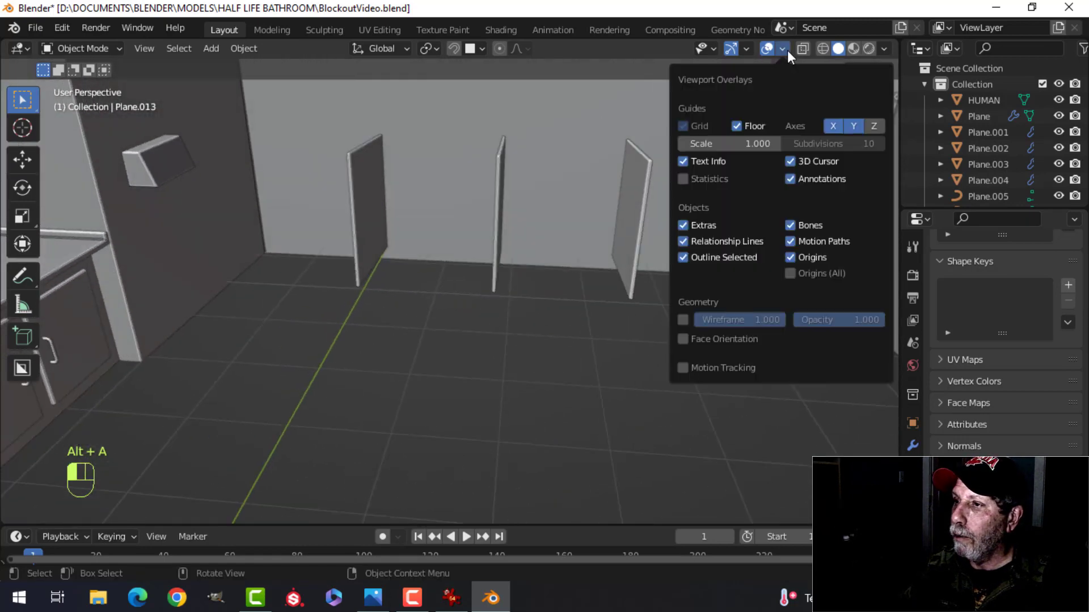
click(741, 338)
click(172, 164)
key(Tab)
key(a)
key(alt+n)
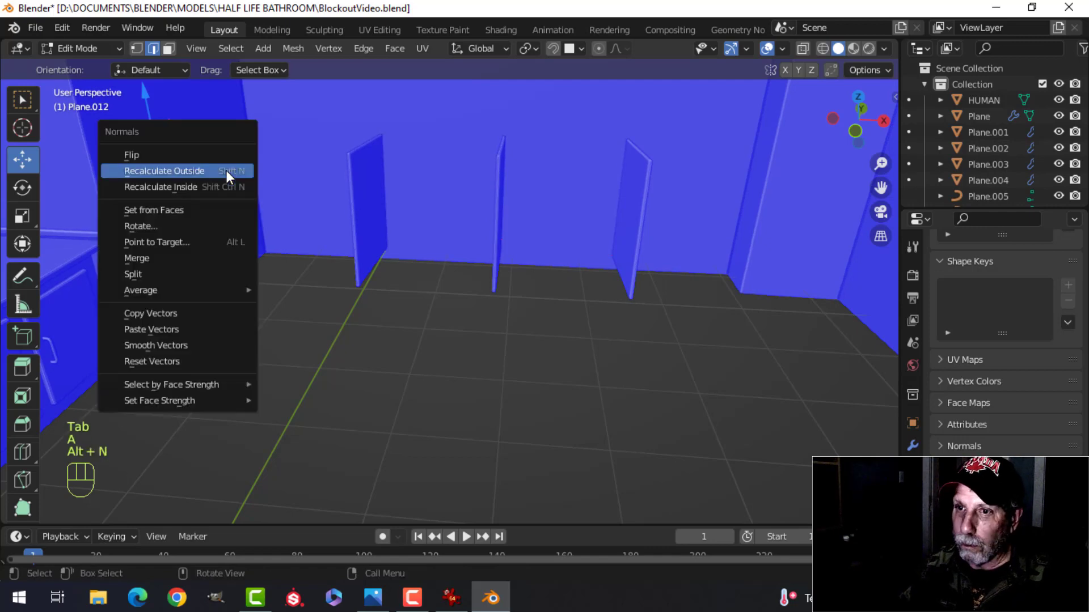
click(225, 170)
scroll(238, 187, down, 8)
middle_drag(257, 277, 283, 287)
key(Tab)
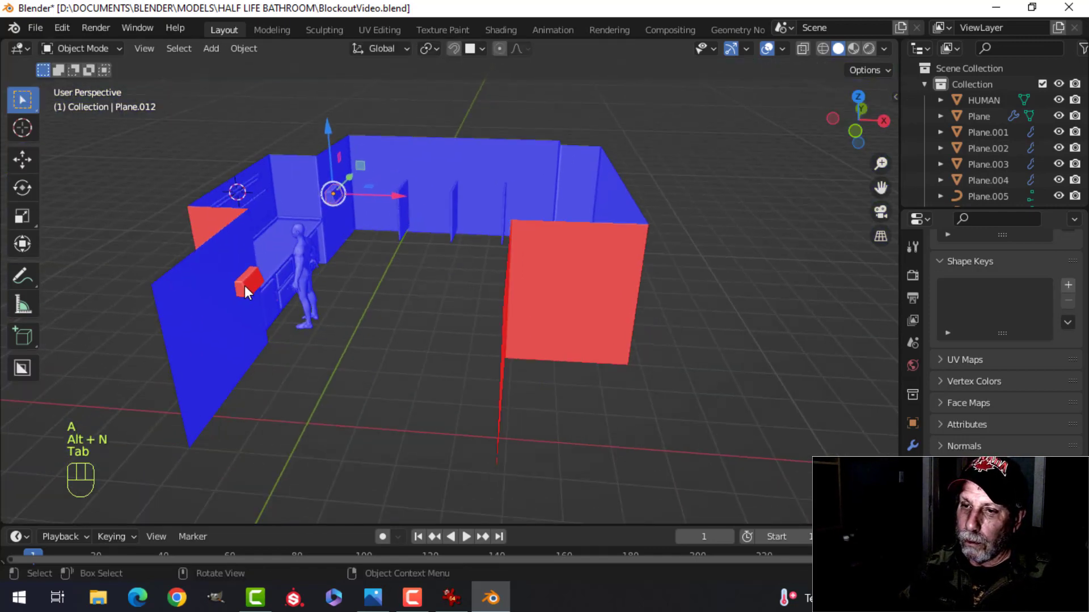
Recalculate the normals outside on the other wall box and leave it deselected in object mode
click(245, 283)
key(Tab)
key(alt+n)
click(280, 282)
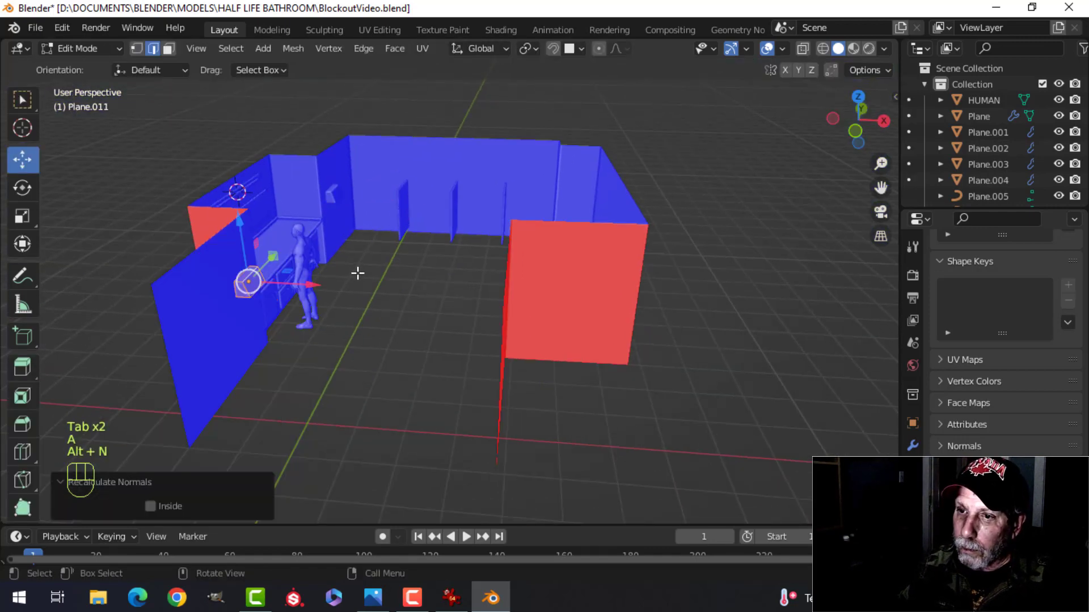
key(alt+a)
key(Tab)
key(alt+a)
scroll(357, 278, up, 4)
shift+middle_drag(357, 274, 437, 315)
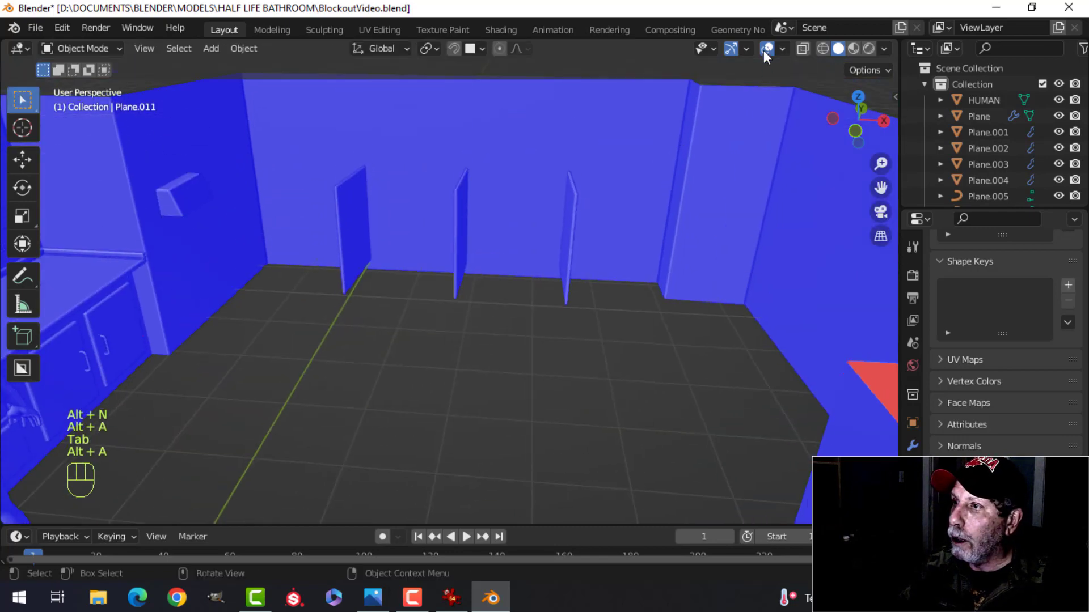
Turn off the face orientation overlay and save the Blender file
click(782, 49)
click(716, 338)
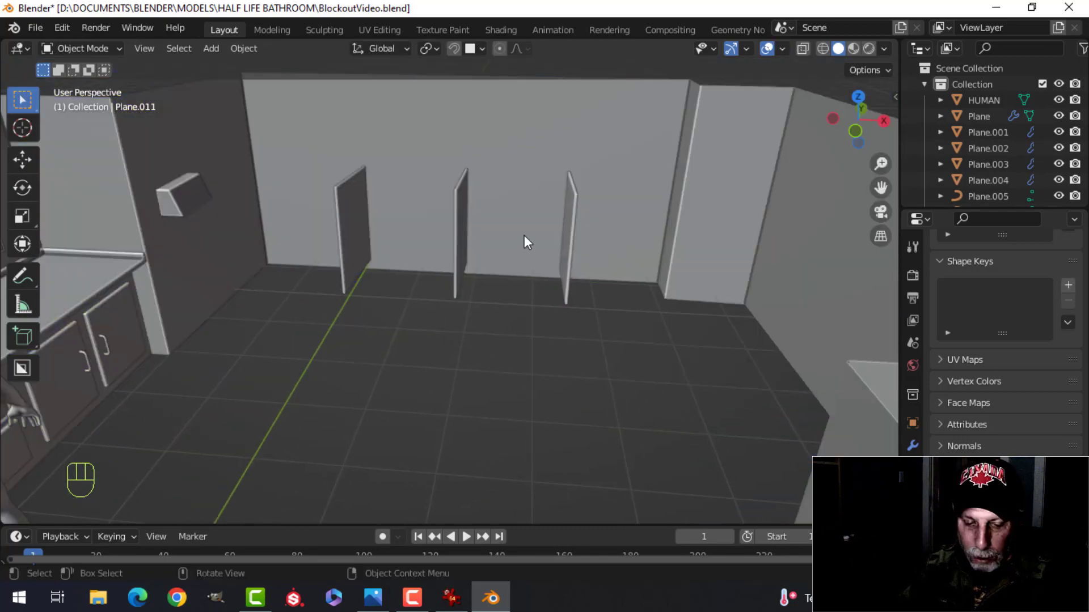
key(ctrl+s)
Move the human figure in top view about 0.75 m along X and 4.5 m along Y, near the stall partitions
shift+middle_drag(525, 234, 205, 356)
scroll(462, 223, down, 2)
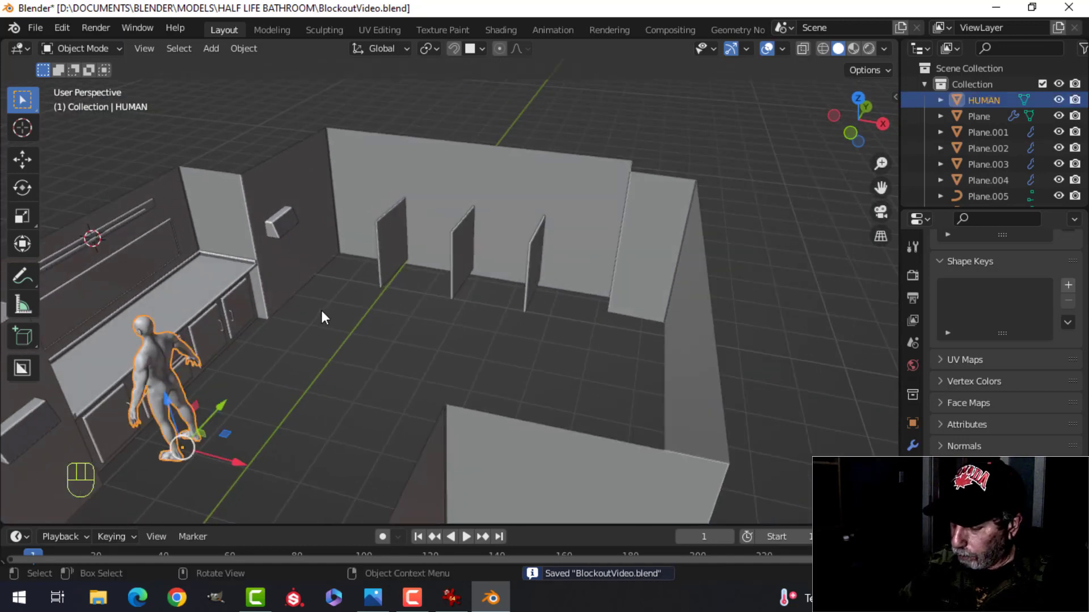
key(KP_7)
key(g)
click(361, 123)
Rotate the human figure -90° about Z and move it beside the first stall partition
key(r)
key(Escape)
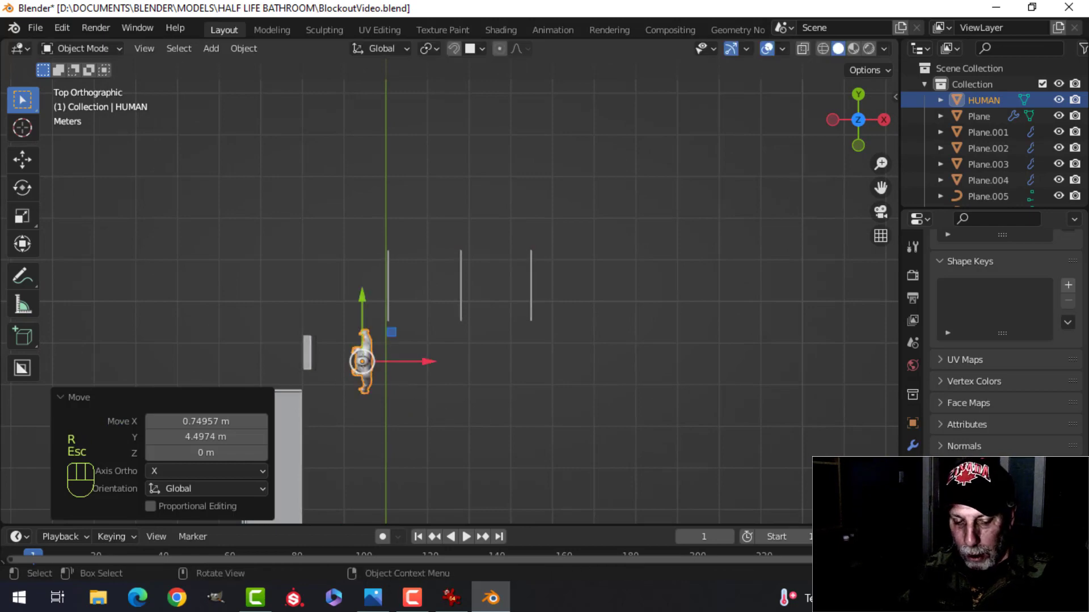
key(r)
key(z)
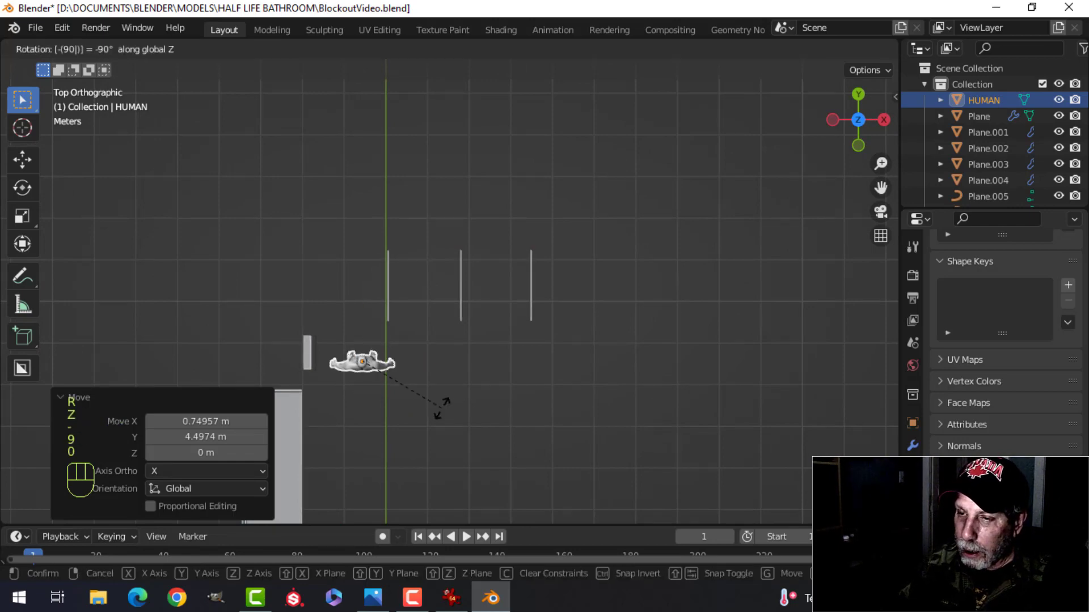
click(442, 408)
middle_drag(510, 431, 497, 338)
drag(406, 282, 415, 240)
drag(436, 315, 418, 295)
middle_drag(446, 277, 379, 282)
drag(437, 237, 488, 214)
Raise the top faces of all three stall partitions by about 0.33 m along Z and return to object mode
shift+middle_drag(526, 192, 454, 299)
scroll(483, 298, up, 2)
click(481, 261)
key(Tab)
key(alt+a)
scroll(453, 298, up, 2)
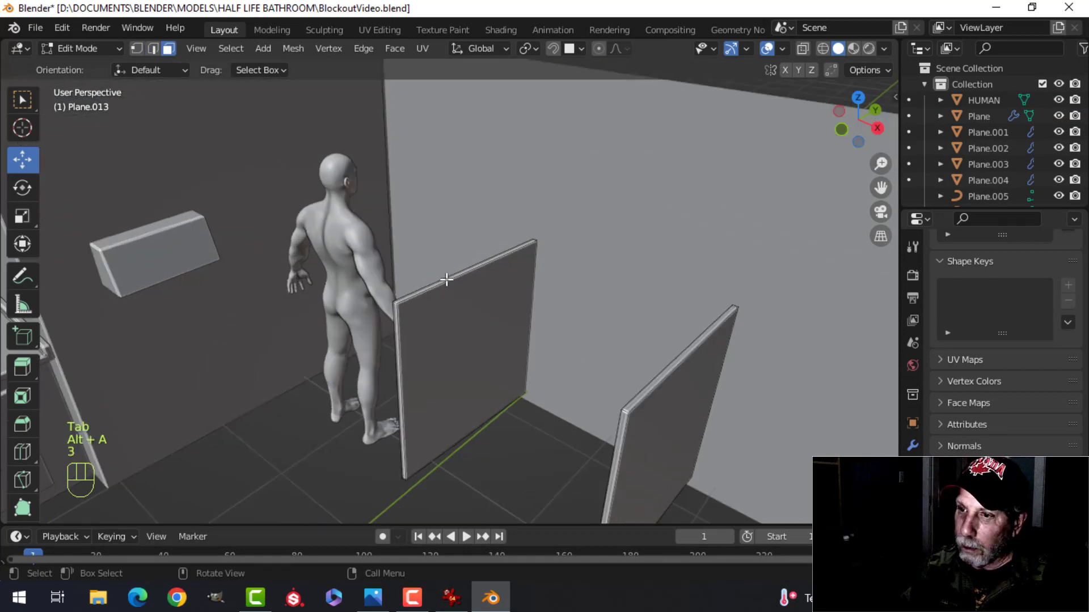
scroll(653, 384, down, 3)
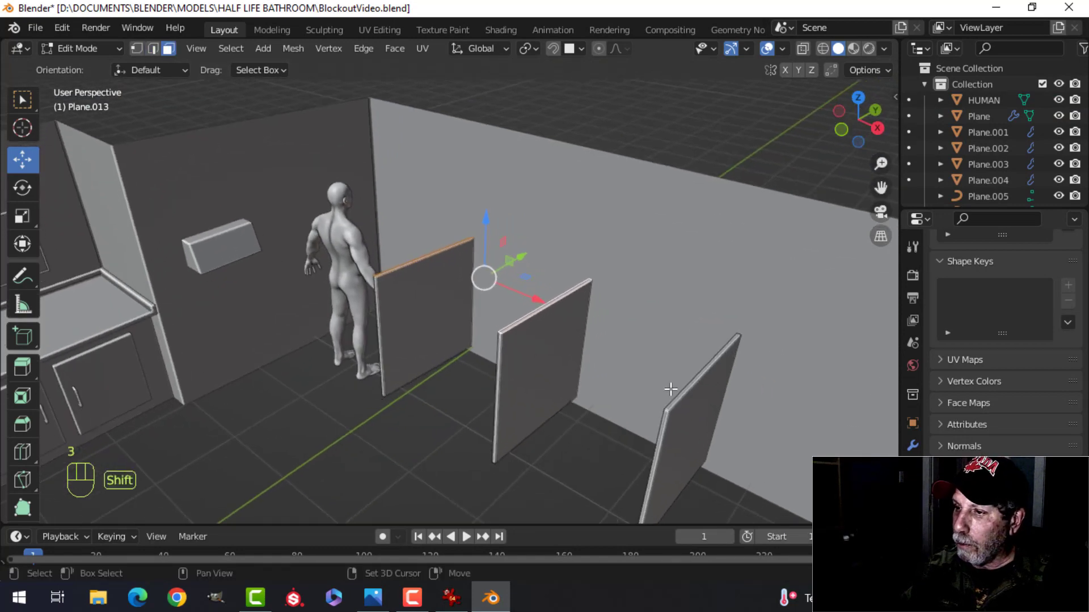
middle_drag(687, 388, 592, 181)
drag(605, 171, 603, 138)
middle_drag(510, 303, 422, 373)
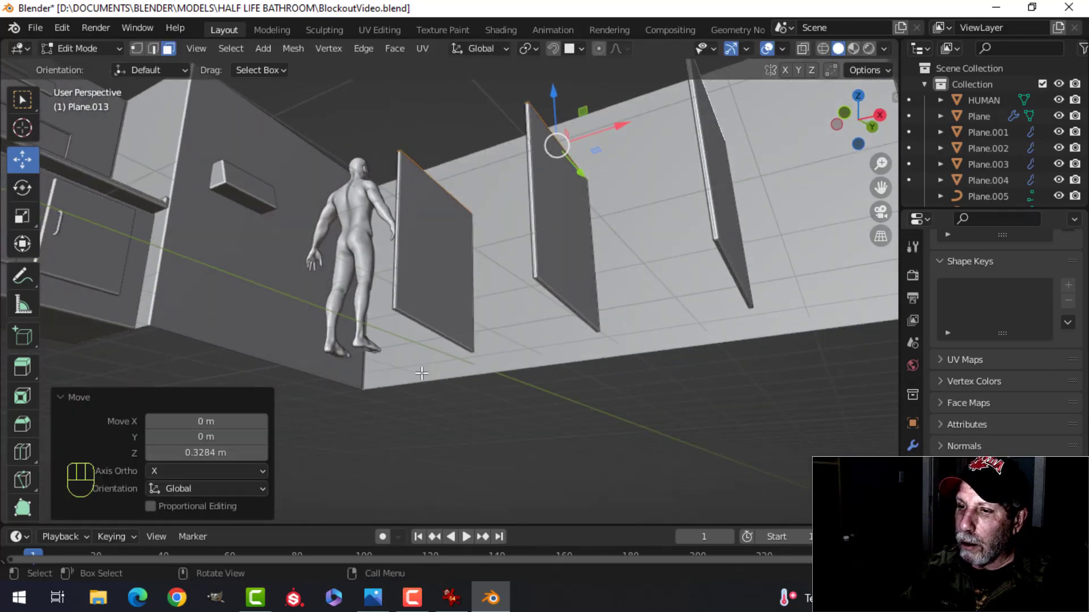
click(436, 325)
key(alt+a)
middle_drag(453, 333, 358, 329)
key(Tab)
key(alt+a)
Move the human figure back along Y, in front of the first stall partition
middle_drag(434, 317, 428, 393)
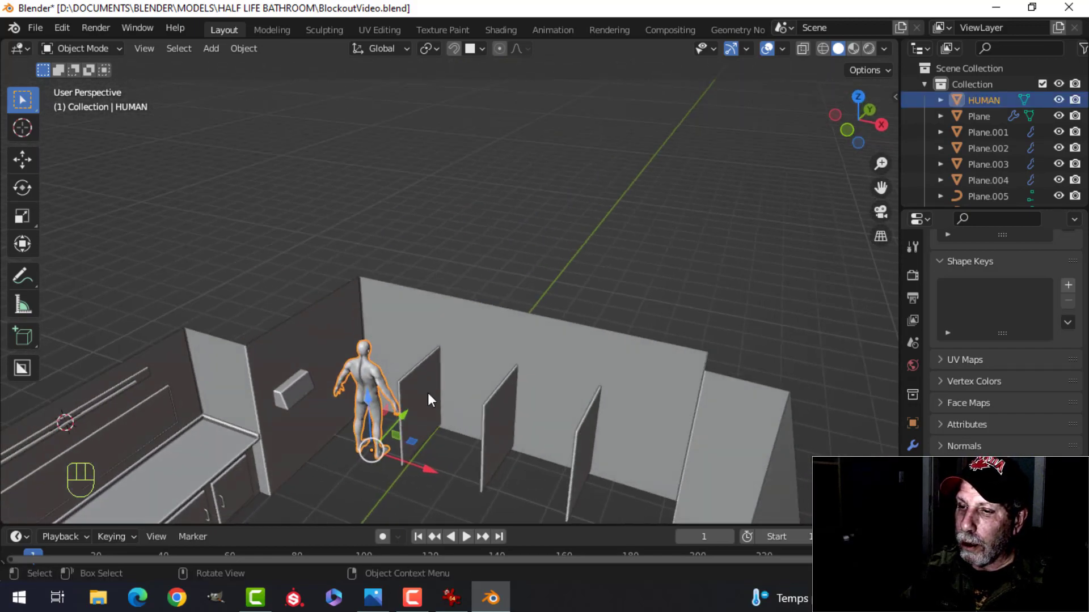
scroll(427, 393, up, 3)
drag(373, 390, 342, 427)
shift+middle_drag(395, 363, 482, 402)
Duplicate the first stall partition toward the human figure's side and separate the copy into its own object
click(436, 391)
key(Tab)
key(alt+a)
key(ctrl+l)
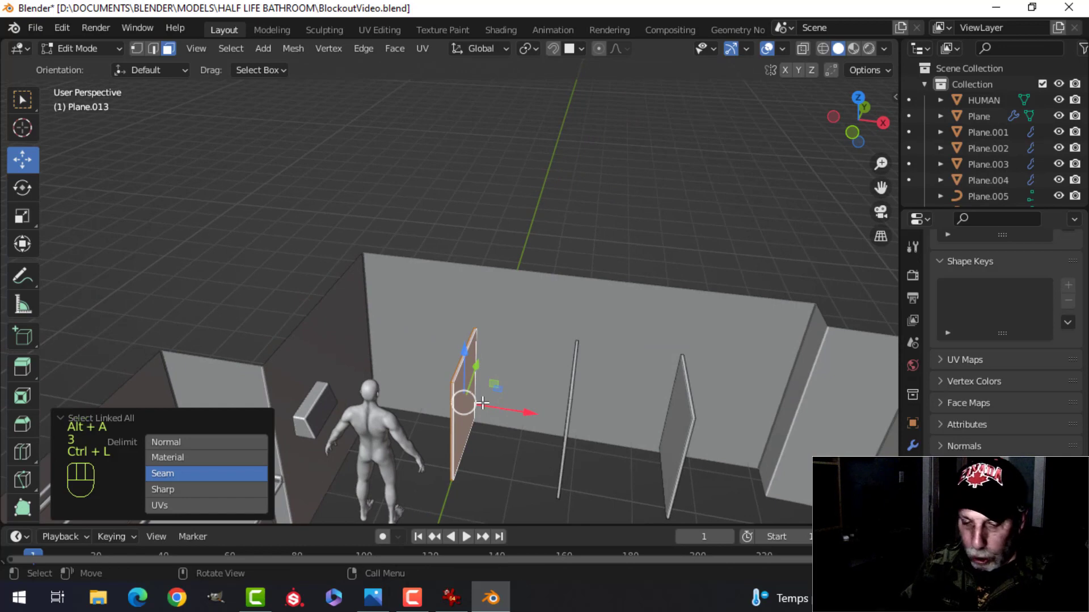
key(shift+d)
click(478, 398)
key(p)
click(478, 399)
Turn the separated panel parallel to the back wall, scale it uniformly to about 0.62 and position it ahead of the human figure
key(Tab)
key(Tab)
key(a)
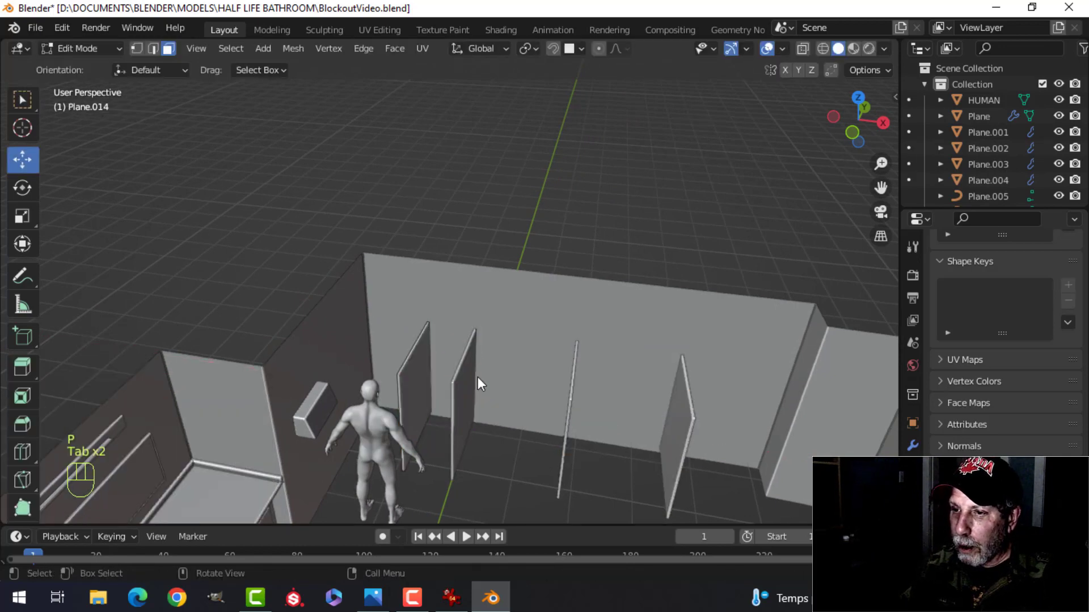
middle_drag(503, 365, 437, 390)
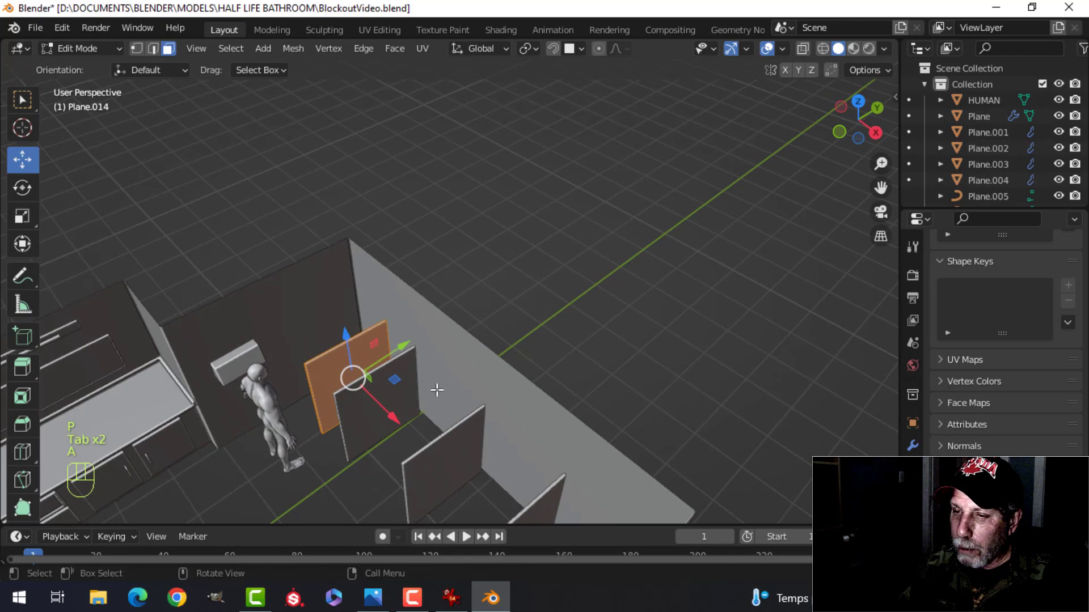
click(411, 365)
middle_drag(418, 366, 393, 374)
drag(372, 357, 404, 339)
middle_drag(429, 352, 480, 352)
key(s)
click(484, 356)
middle_drag(480, 353, 484, 355)
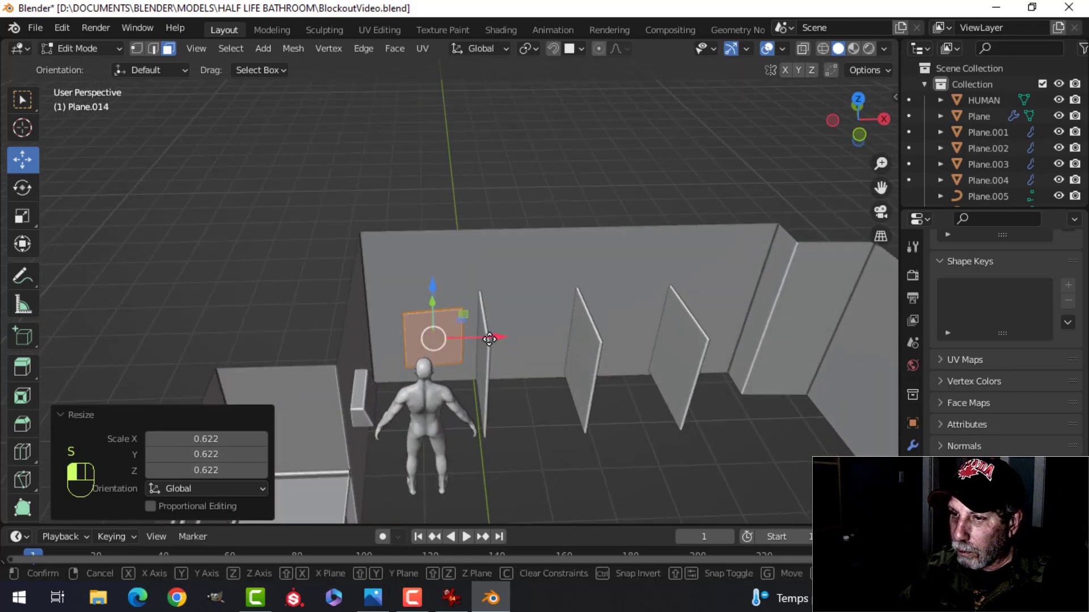
drag(495, 339, 489, 339)
Extrude the panel's front face to form a thicker box and move the whole box about 0.30 m along Y
scroll(482, 334, up, 3)
middle_drag(482, 331, 381, 353)
key(alt+a)
click(324, 331)
shift+middle_drag(326, 331, 387, 300)
key(e)
click(402, 276)
key(a)
drag(442, 251, 470, 237)
middle_drag(470, 238, 485, 295)
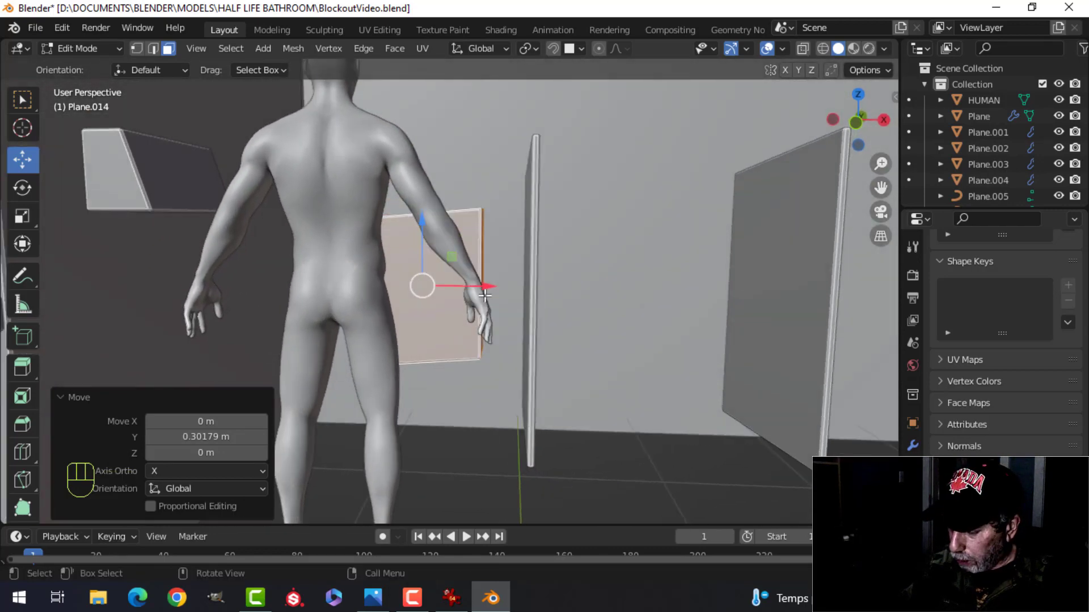
Move the human figure about 1.68 m along Y in front of the new box and rescale the box against it
key(KP_1)
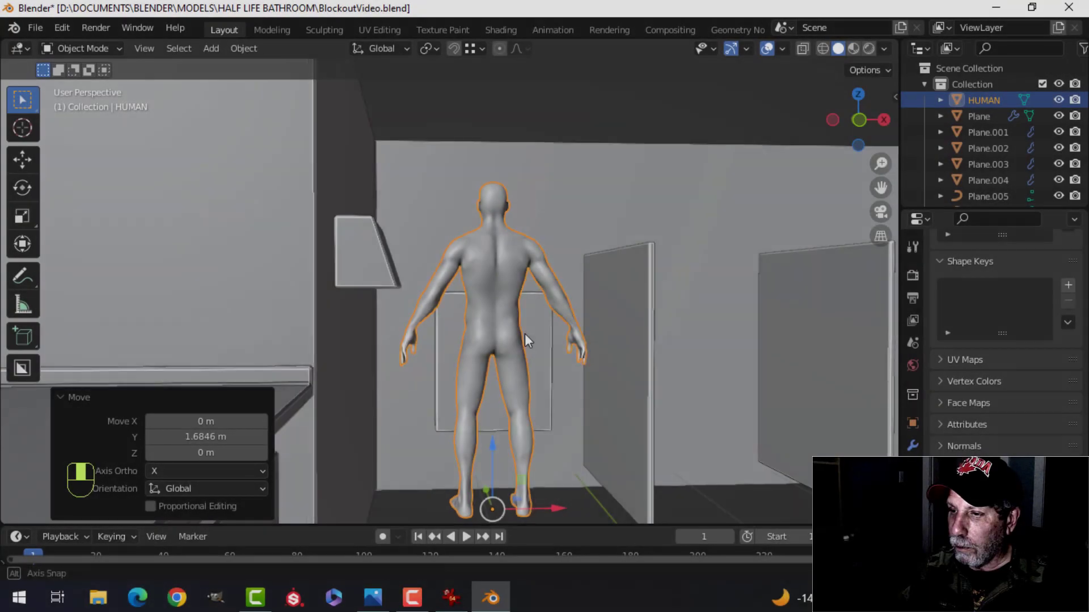
scroll(525, 334, up, 3)
click(532, 392)
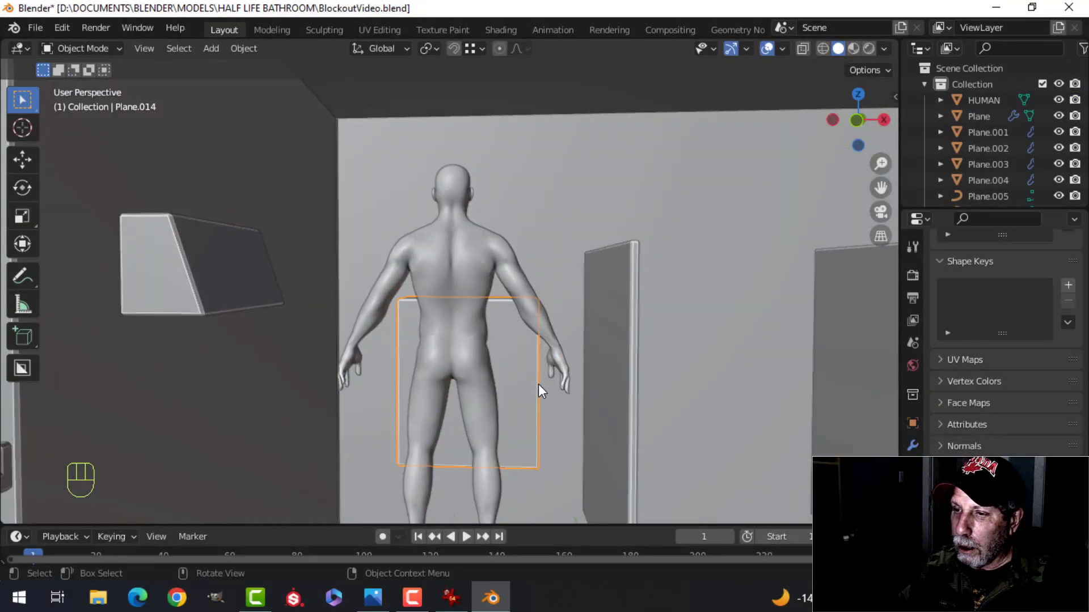
middle_drag(532, 384, 539, 439)
key(Tab)
key(a)
key(s)
click(579, 376)
middle_drag(578, 376, 681, 403)
Isolate the box and human figure, raise the top of the box slightly, and exit local view
key(Tab)
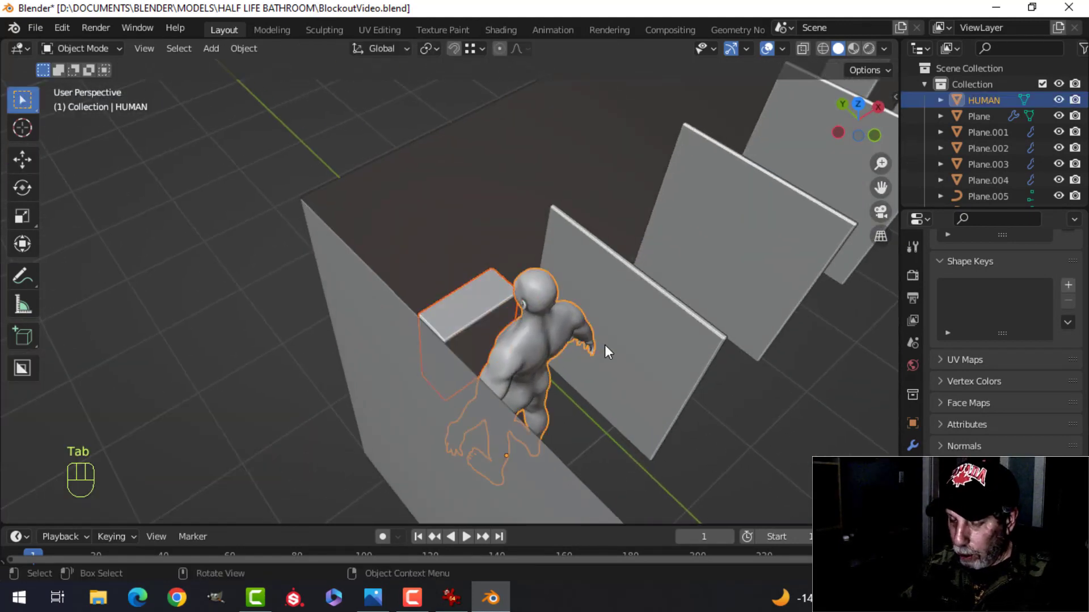
key(slash)
middle_drag(549, 361, 643, 271)
key(alt+a)
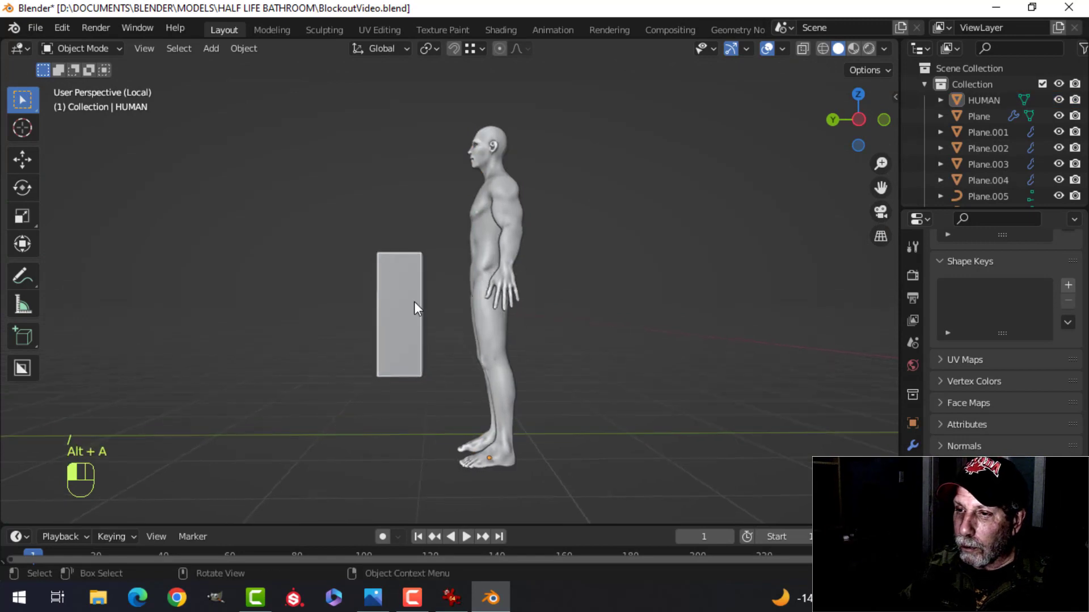
click(414, 304)
key(Tab)
middle_drag(434, 352, 396, 413)
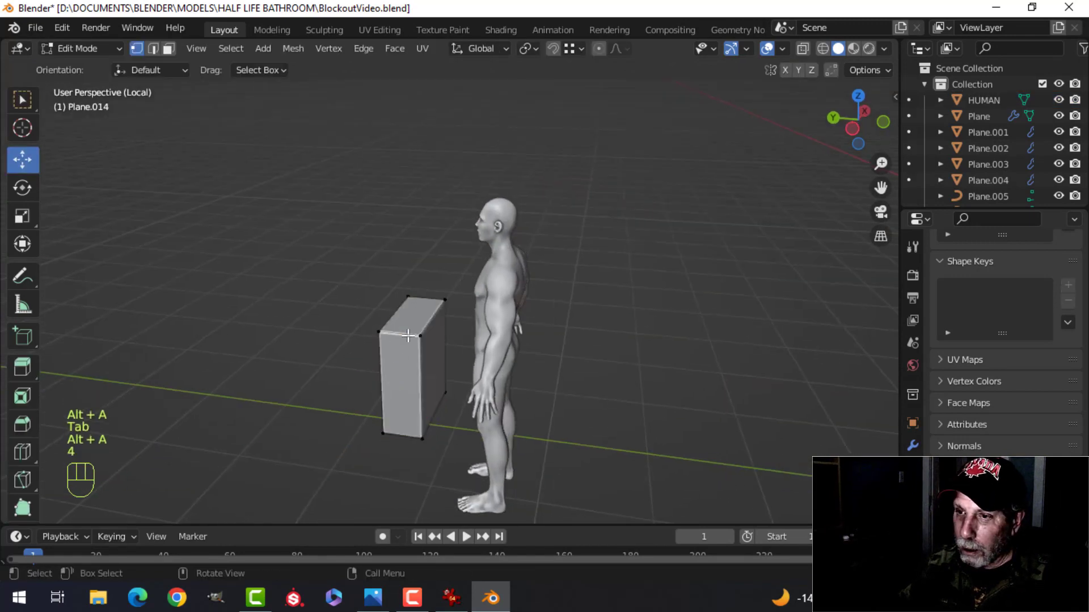
drag(416, 273, 414, 255)
middle_drag(499, 385, 423, 338)
key(Tab)
key(alt+a)
key(slash)
Move the whole box slightly along Y so it sits against the back wall
middle_drag(423, 338, 406, 339)
click(406, 343)
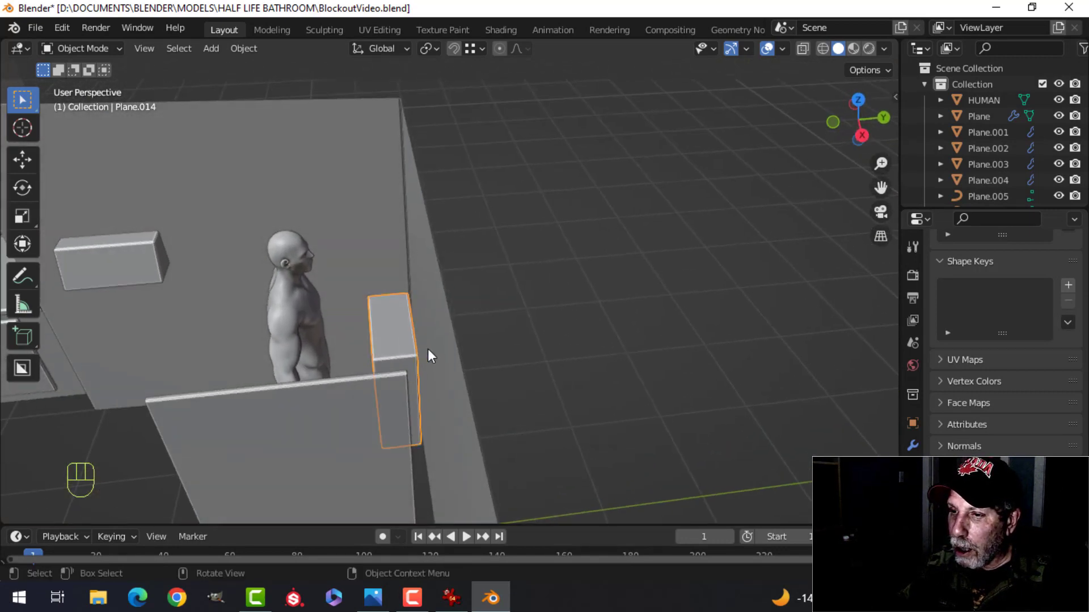
key(Tab)
key(a)
drag(457, 372, 466, 367)
key(Tab)
middle_drag(351, 349, 443, 349)
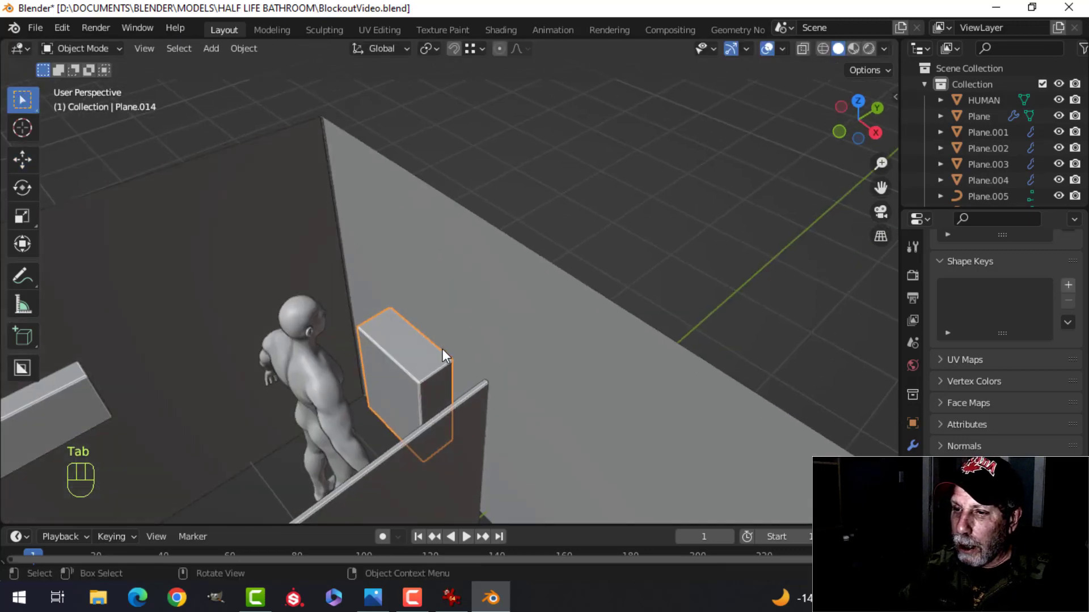
Snap the 3D cursor to the centre of the box's top face
key(Tab)
key(alt+a)
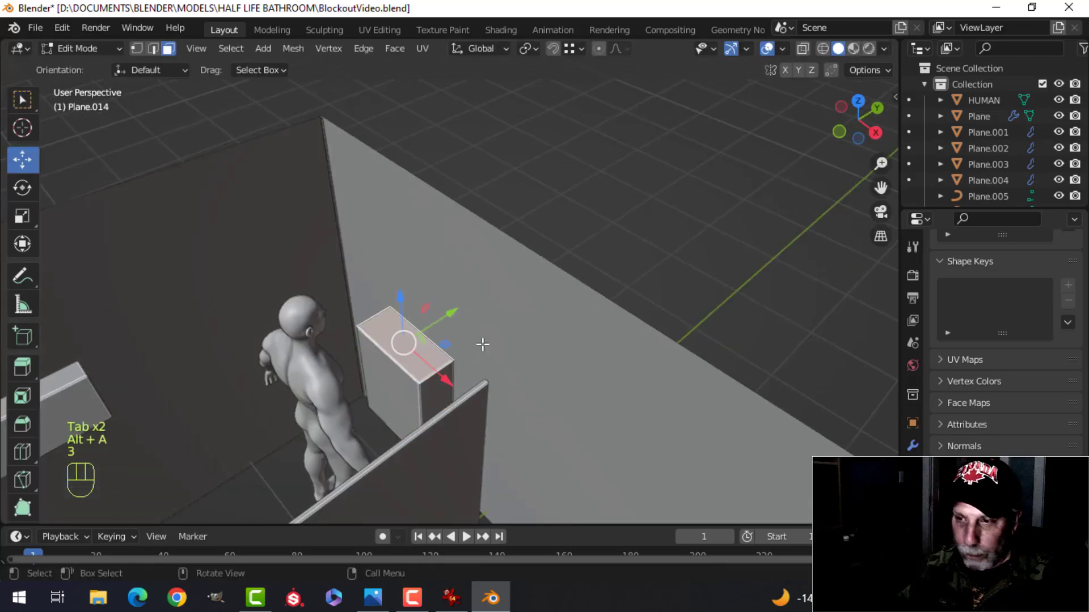
key(shift+s)
click(515, 437)
key(Tab)
Bevel the two short bottom edges at the sides of the box with two segments
middle_drag(491, 363, 456, 285)
key(alt+a)
scroll(428, 407, up, 3)
click(451, 348)
key(Tab)
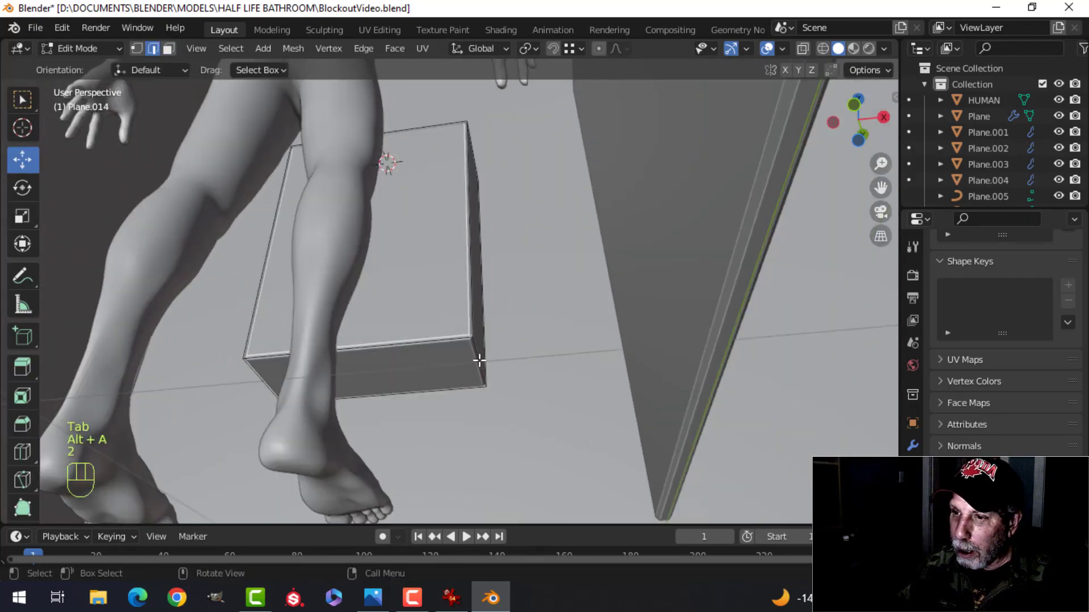
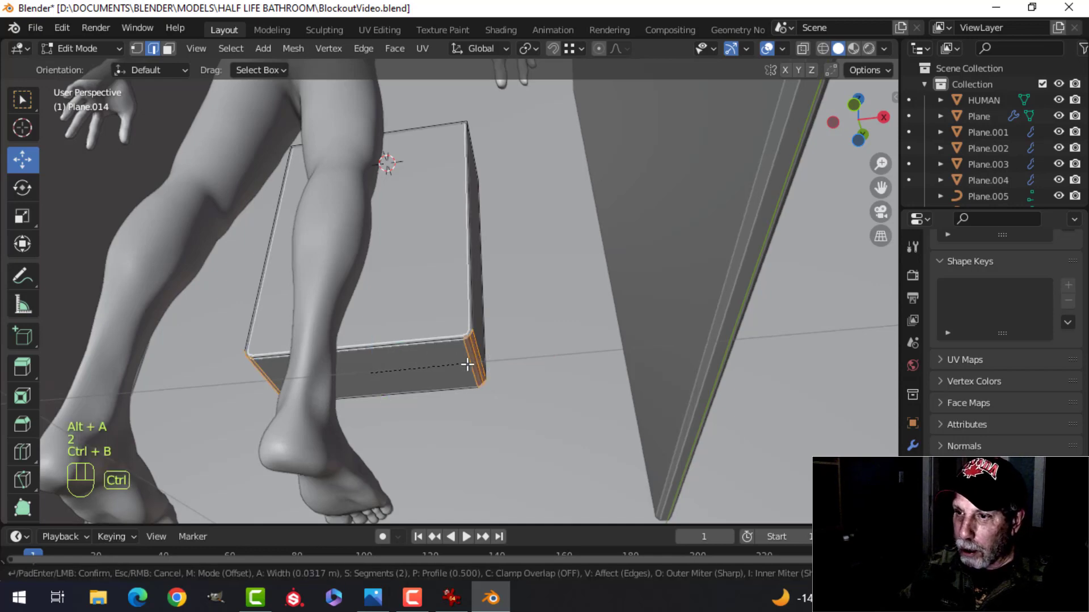
click(495, 376)
key(Tab)
key(alt+a)
middle_drag(465, 259, 433, 363)
Add a 12-vertex cylinder at the 3D cursor and scale it down to a small pipe base on the box
key(shift+a)
mouse_move(390, 255)
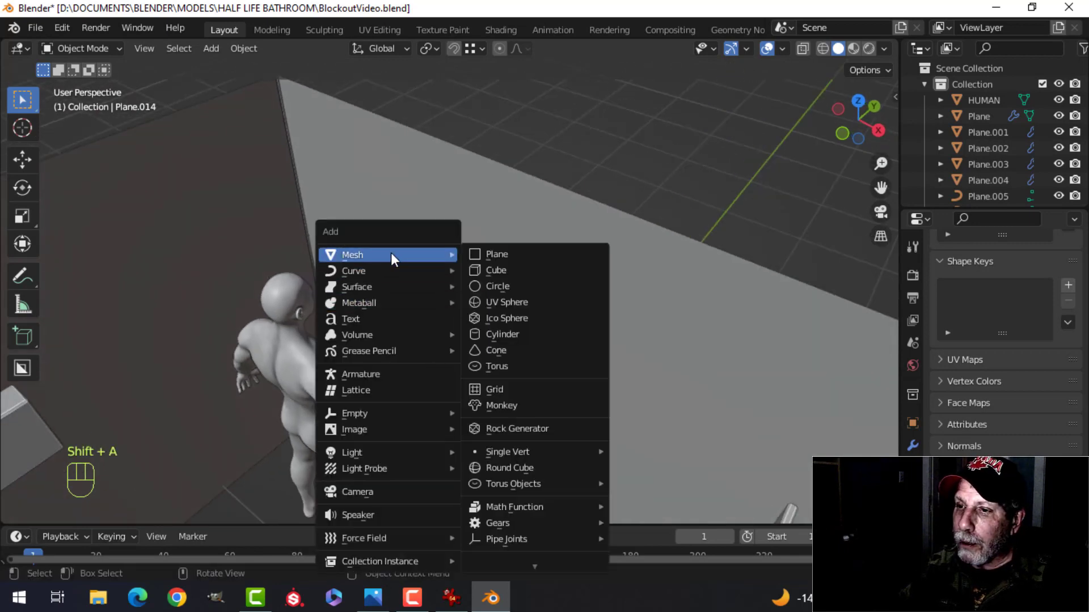
click(502, 334)
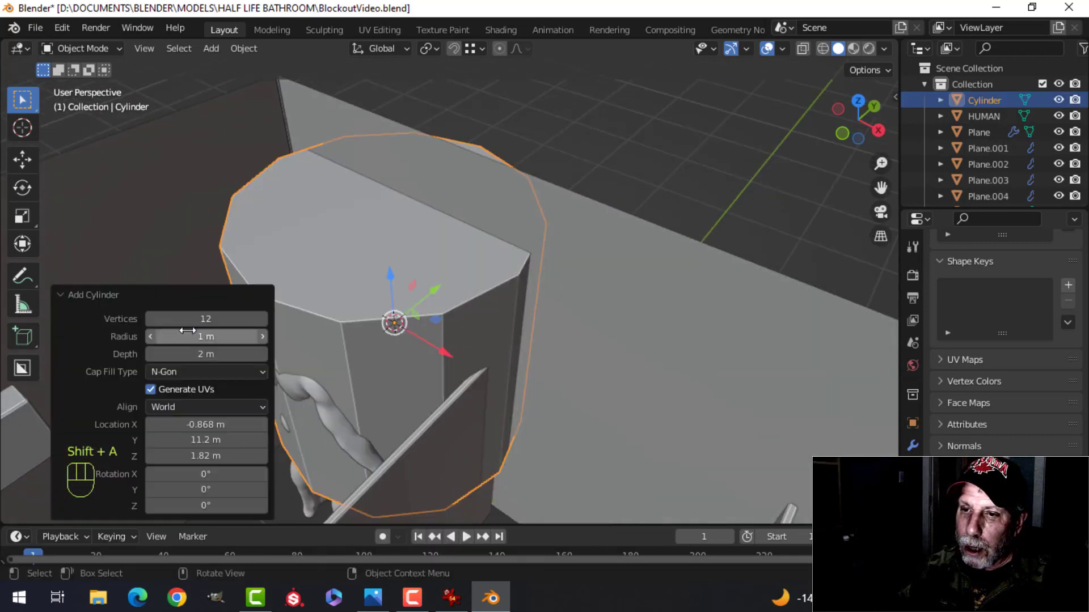
scroll(627, 309, down, 3)
key(Tab)
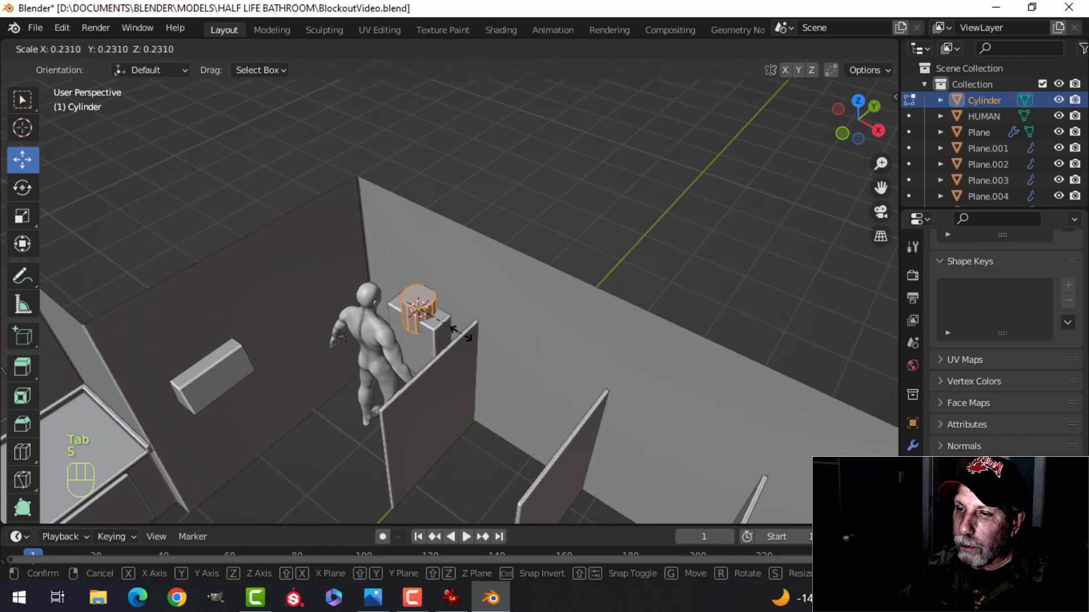
click(414, 332)
scroll(487, 309, up, 4)
middle_drag(488, 309, 467, 318)
key(s)
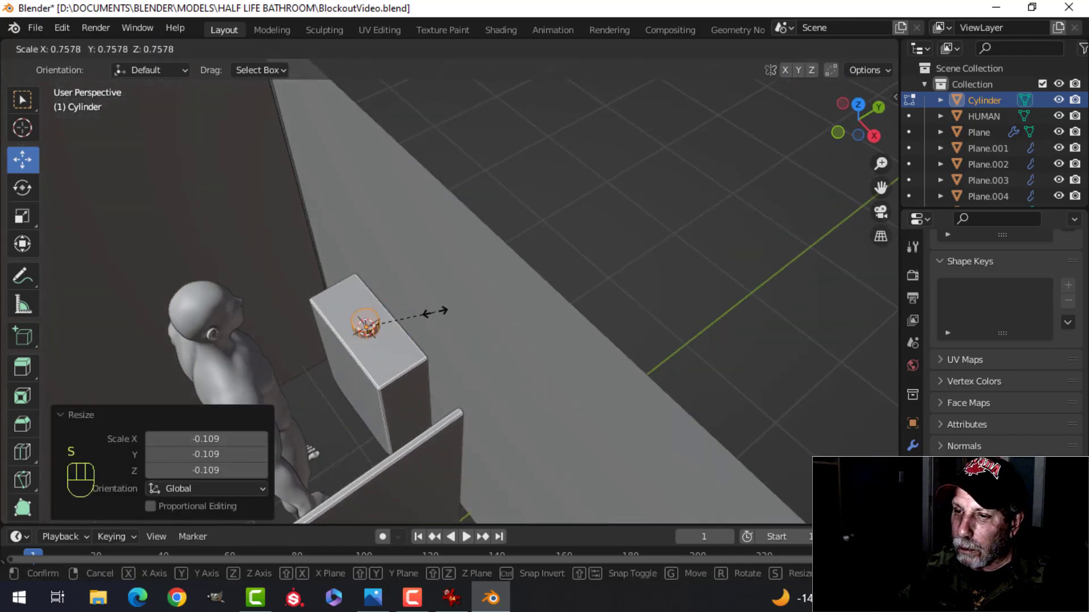
click(432, 312)
Shift the cylinder slightly toward the back wall and raise its top face by about 0.19 m
drag(419, 298, 426, 289)
shift+middle_drag(409, 330, 419, 344)
middle_drag(439, 356, 431, 324)
key(alt+a)
key(3)
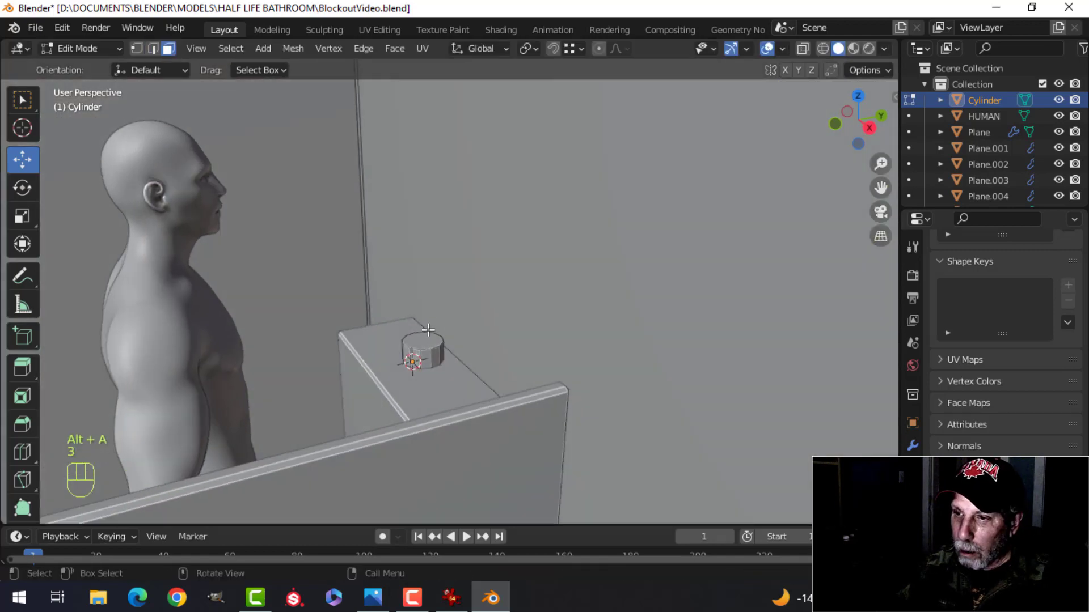
drag(421, 292, 415, 244)
mouse_move(491, 304)
middle_down()
mouse_move(457, 316)
mouse_move(488, 319)
middle_up()
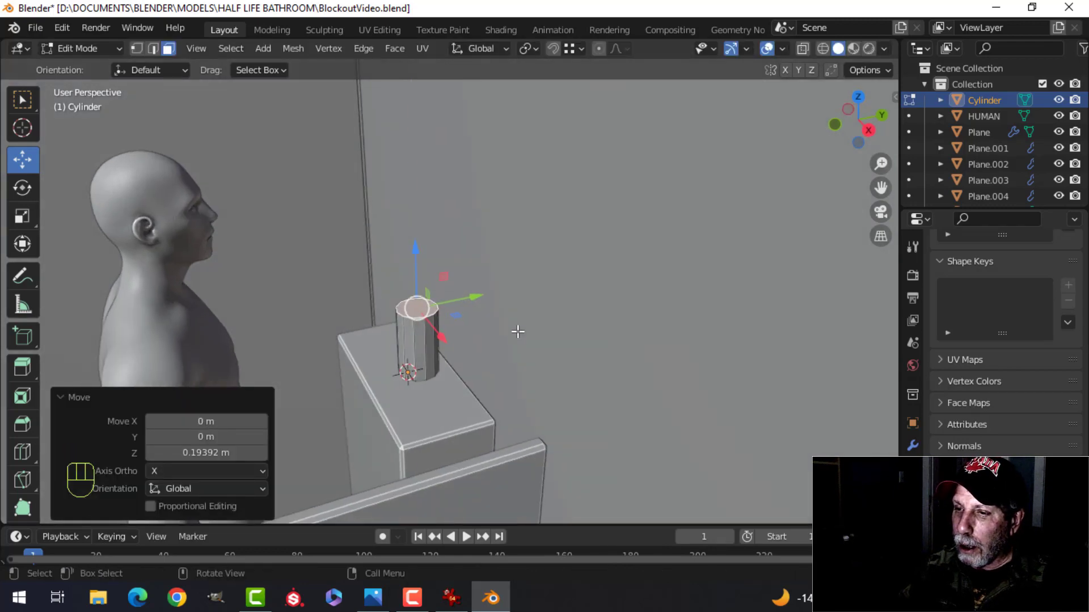
Extrude and scale the cylinder's top face outward, and extrude it about 0.17 m upward to form a wider cap
key(e)
right_click(517, 331)
key(s)
click(589, 333)
key(e)
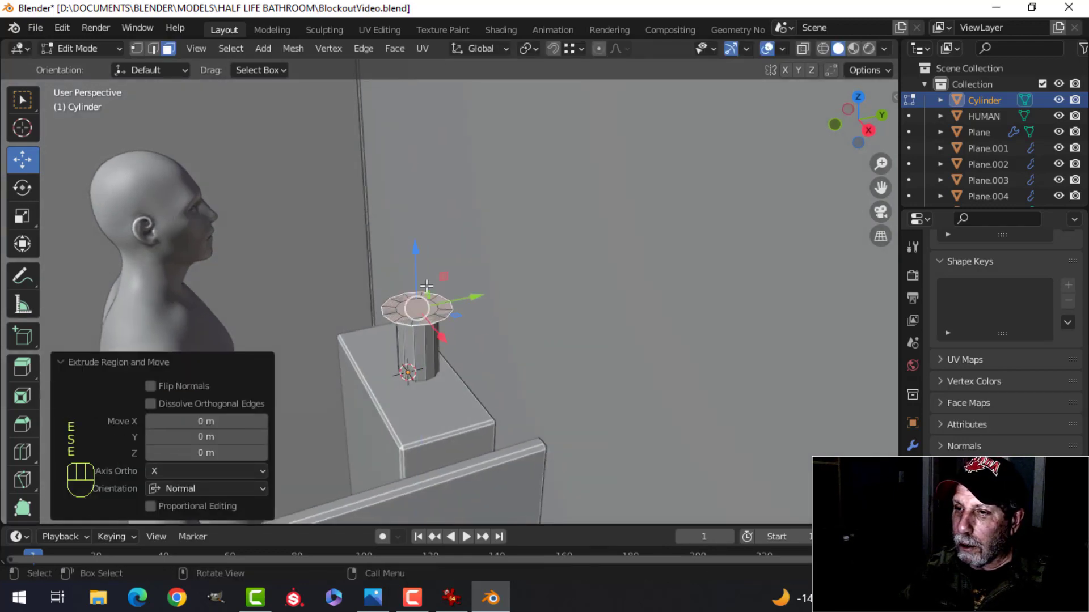
click(413, 222)
Inset the cap's top face and extrude the inset face slightly upward
middle_drag(477, 300, 491, 311)
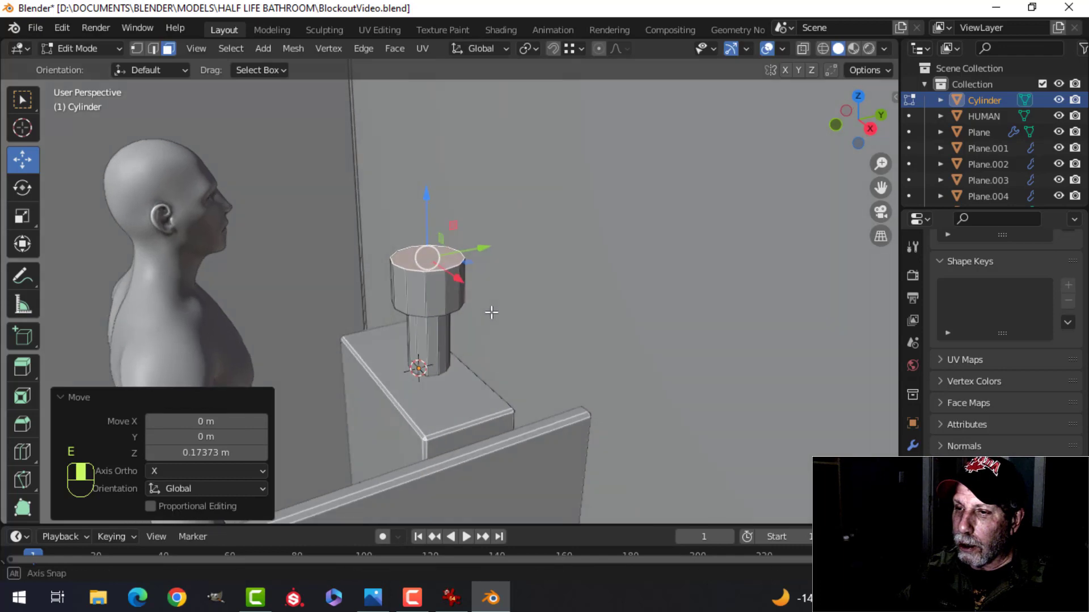
key(ctrl+b)
key(Escape)
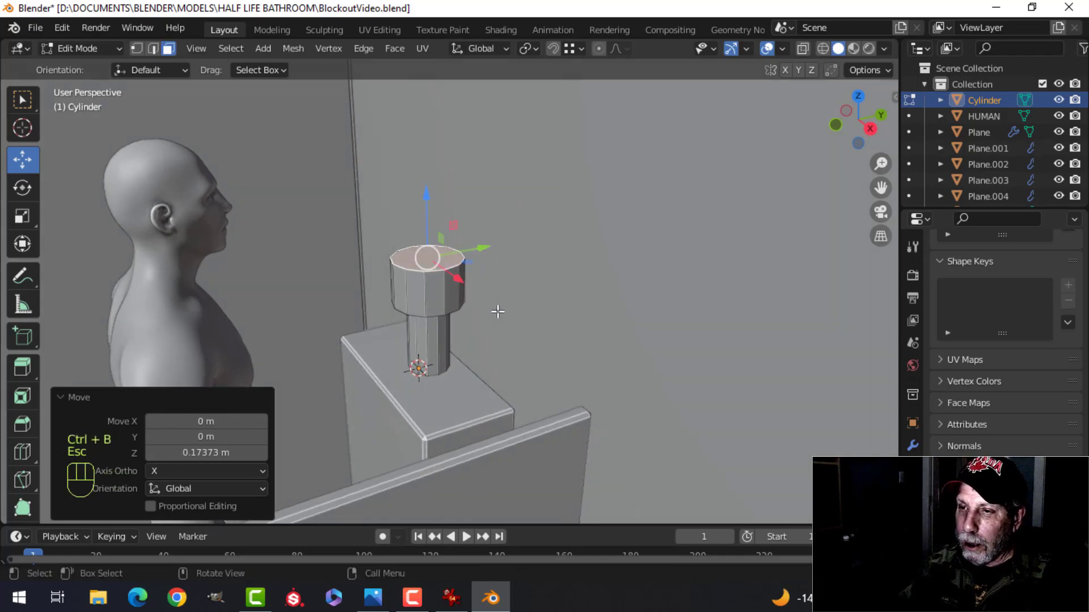
key(i)
click(487, 308)
key(e)
click(487, 305)
Duplicate the cap's top face, move the copy about 0.21 m along Y and rotate it 90° about X
mouse_move(489, 303)
middle_down()
mouse_move(459, 304)
mouse_move(474, 309)
middle_up()
key(shift+d)
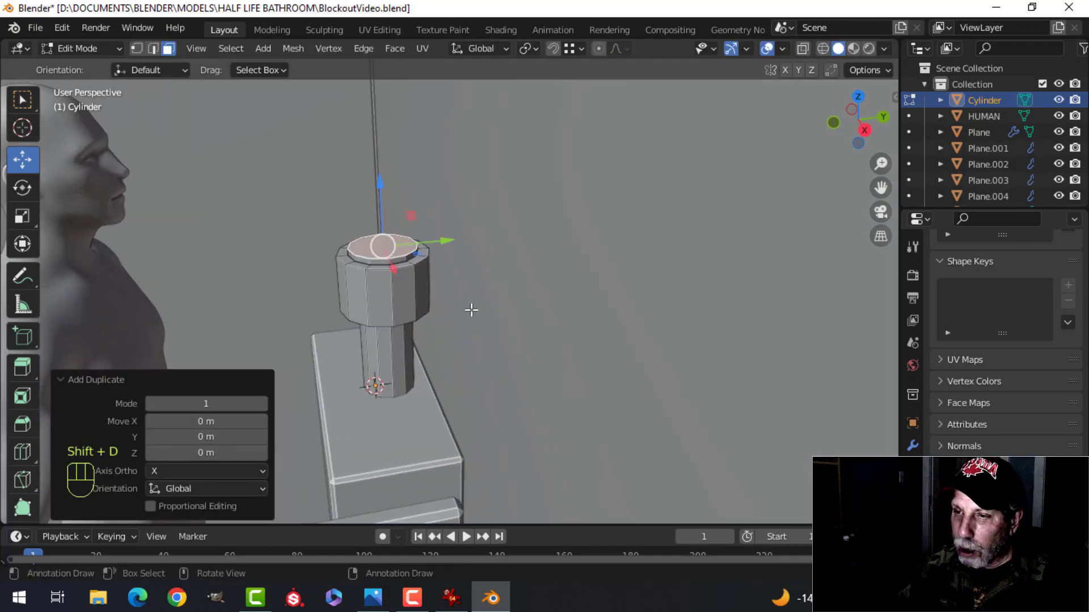
drag(446, 244, 519, 237)
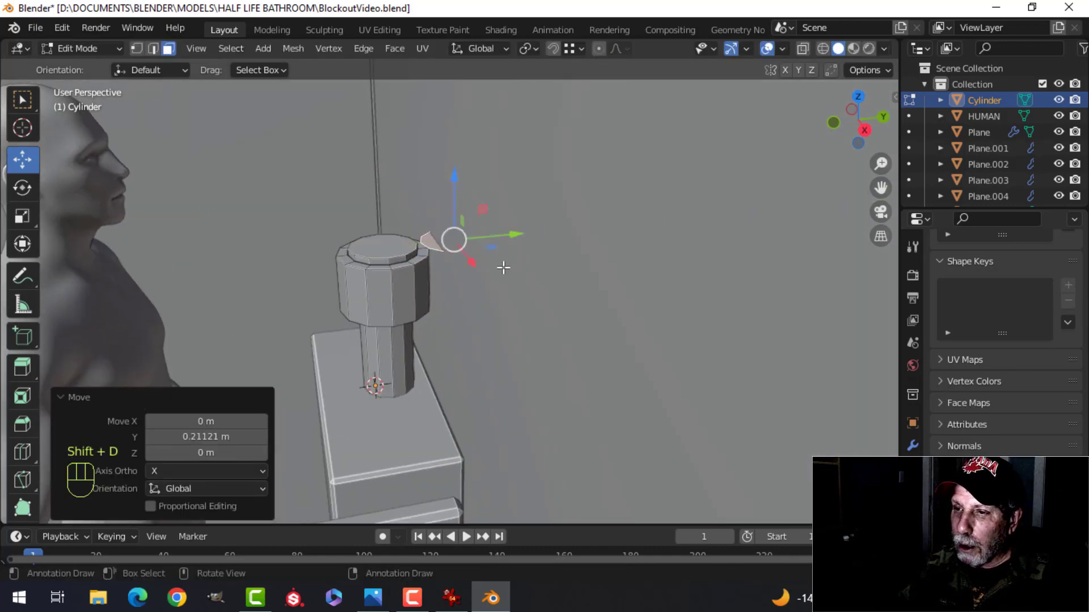
text(rx90)
key(Return)
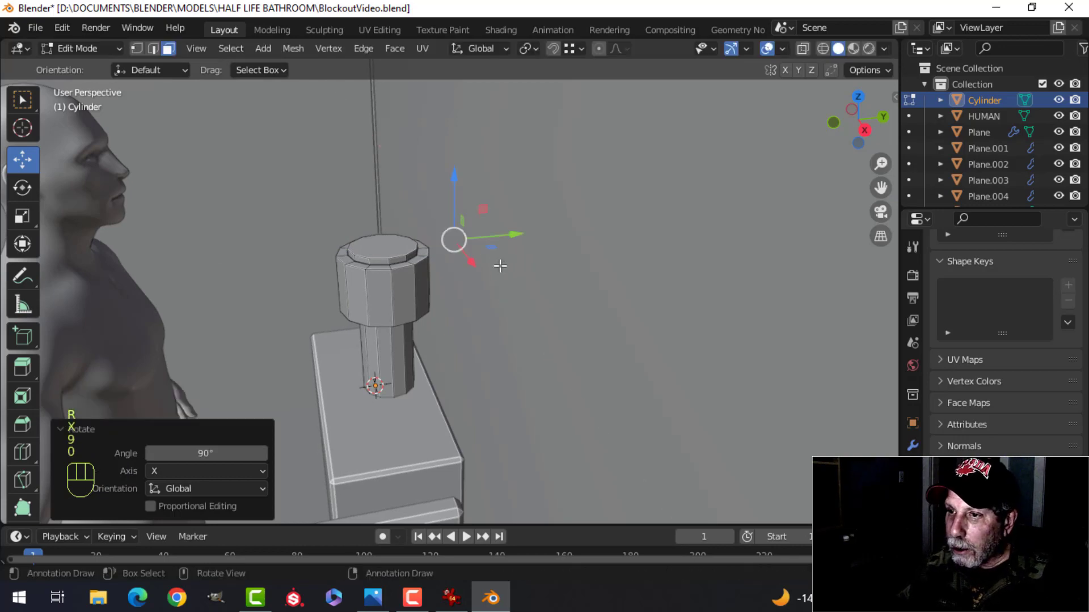
Move the duplicated face about -0.50 m along Y, in front of the cap, and scale it to 0.458
drag(516, 237, 343, 250)
key(s)
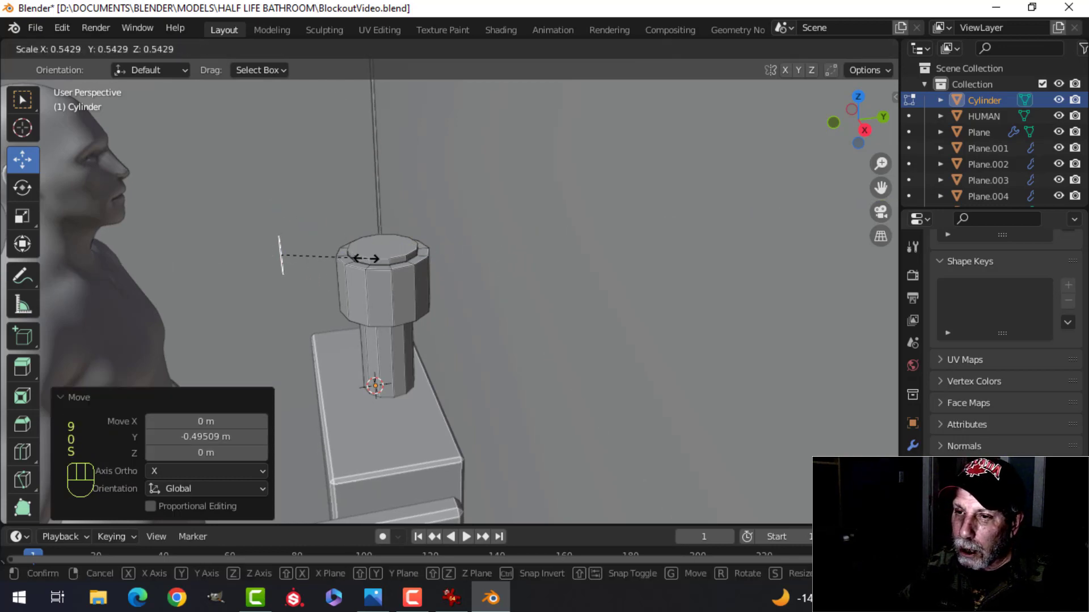
click(334, 276)
Extrude the small disc in front of the cap about 0.15 m into a short pipe
middle_drag(333, 277, 392, 289)
key(e)
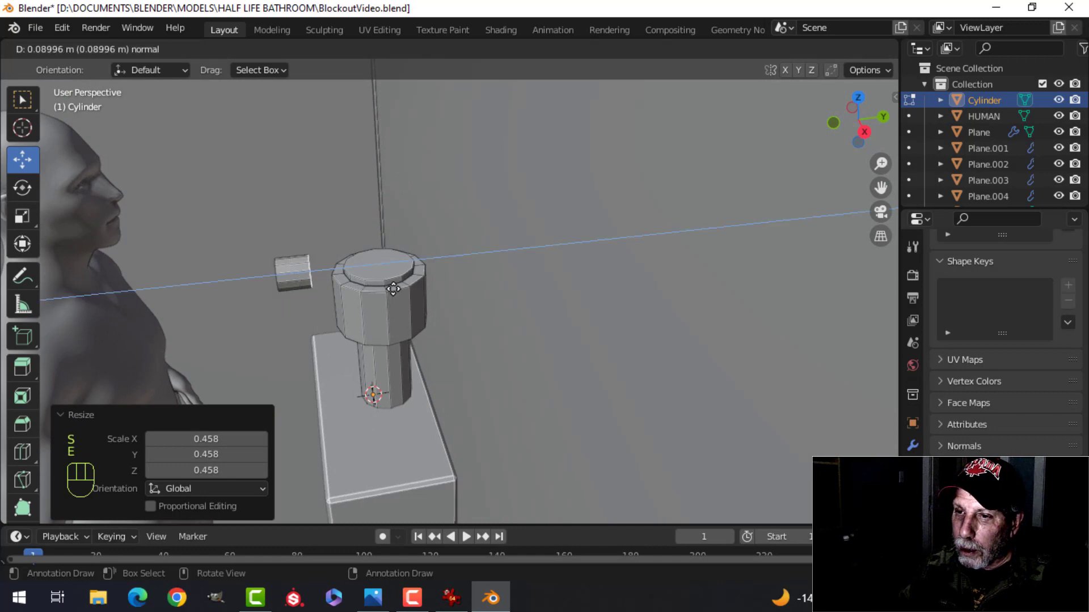
click(411, 287)
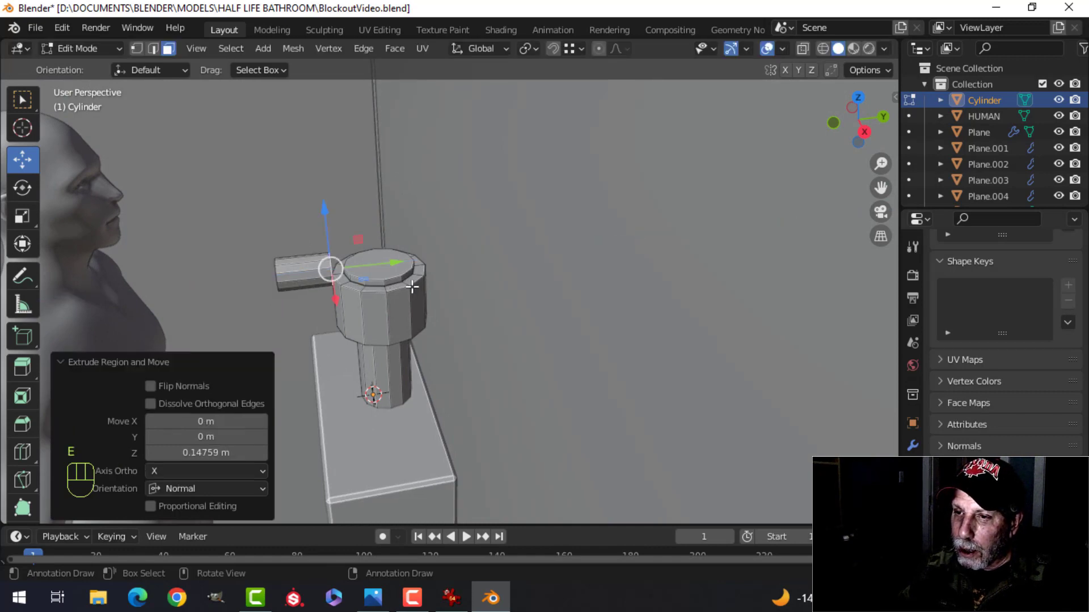
Select the whole linked pipe and move it behind the cap, adjusting its height to connect the cap to the wall
key(ctrl+l)
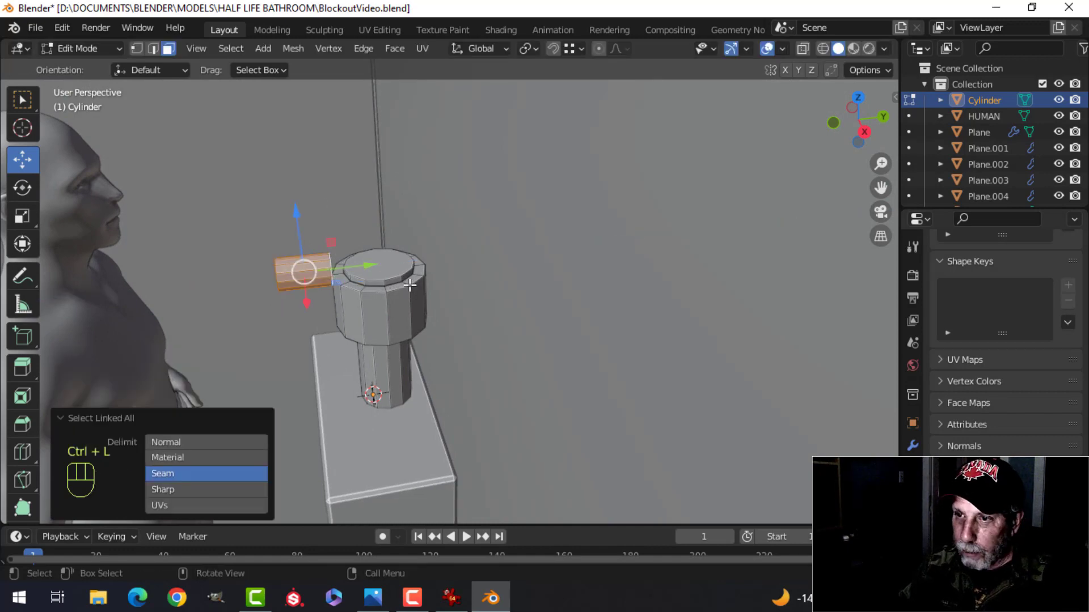
drag(364, 264, 516, 251)
drag(453, 226, 457, 245)
drag(517, 285, 505, 286)
Duplicate the short pipe and move the copy about 0.26 m along X, beside the cap
middle_drag(505, 285, 422, 248)
key(shift+d)
right_click(421, 248)
drag(418, 221, 505, 228)
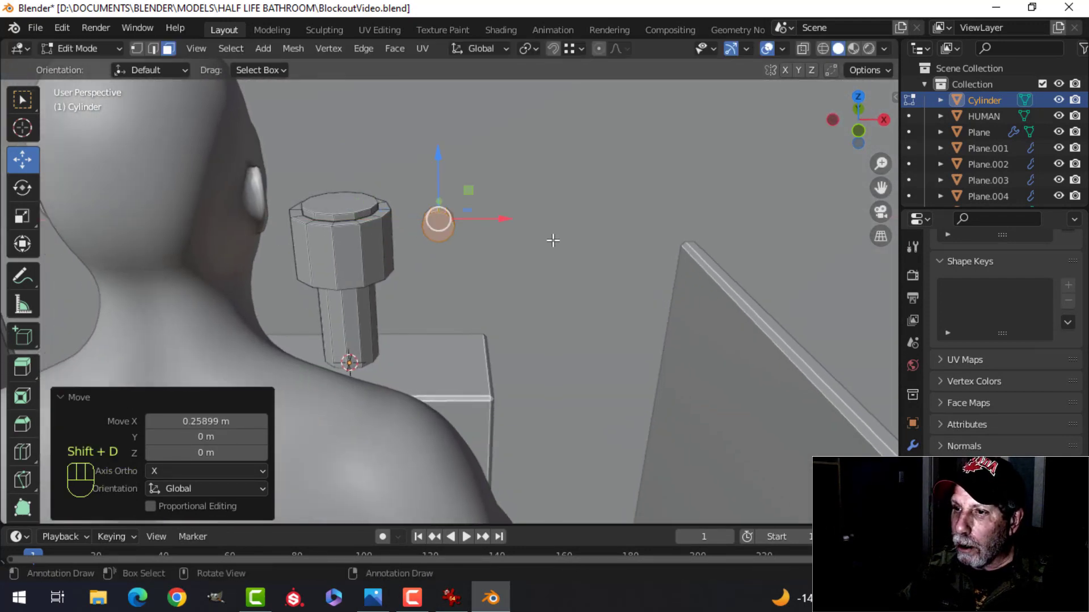
Rotate the duplicated pipe 90° about the Z axis
key(r)
key(z)
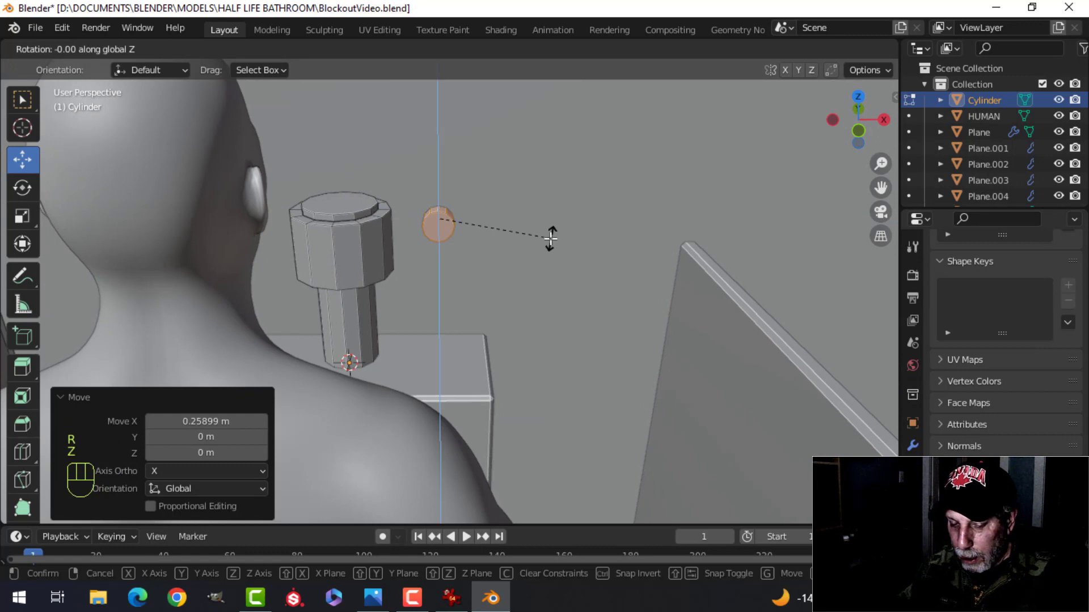
key(Escape)
key(r)
key(z)
click(551, 238)
middle_drag(550, 238, 403, 316)
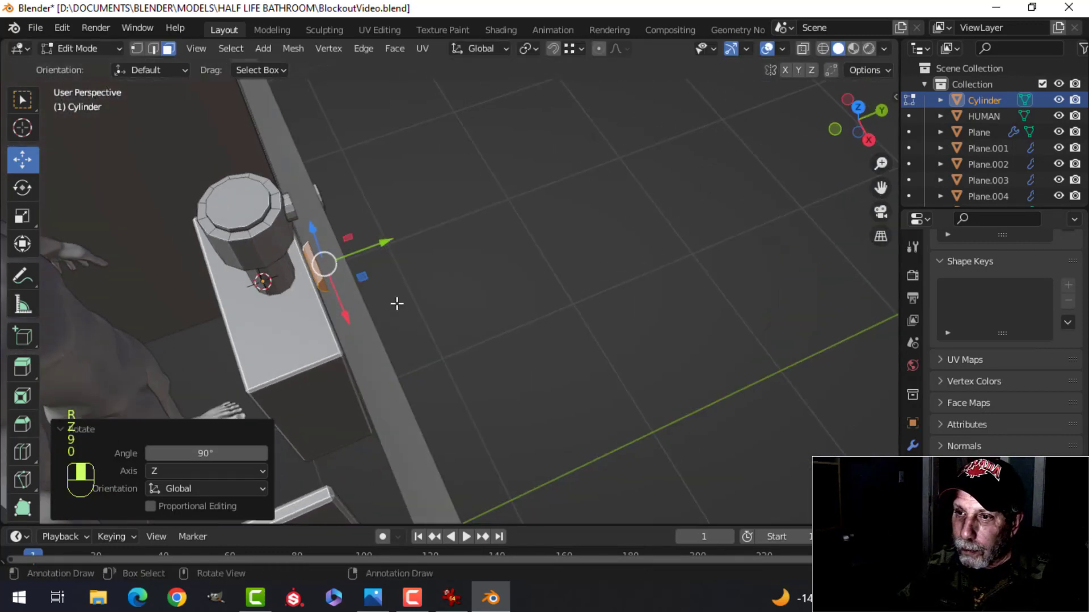
Move the rotated pipe along Y to sit beside the cap and scale it to 0.498
drag(386, 243, 339, 279)
middle_drag(347, 321, 406, 301)
key(s)
click(494, 264)
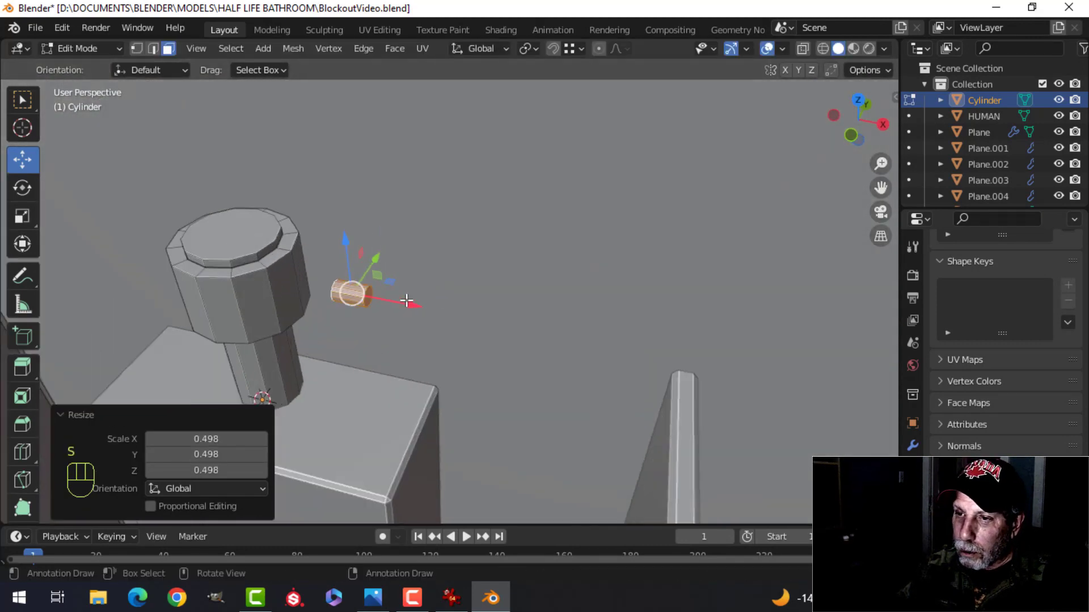
Pull the small pipe's outer end face outward along X and scale it by 1.415 to form a tapered lever
click(388, 295)
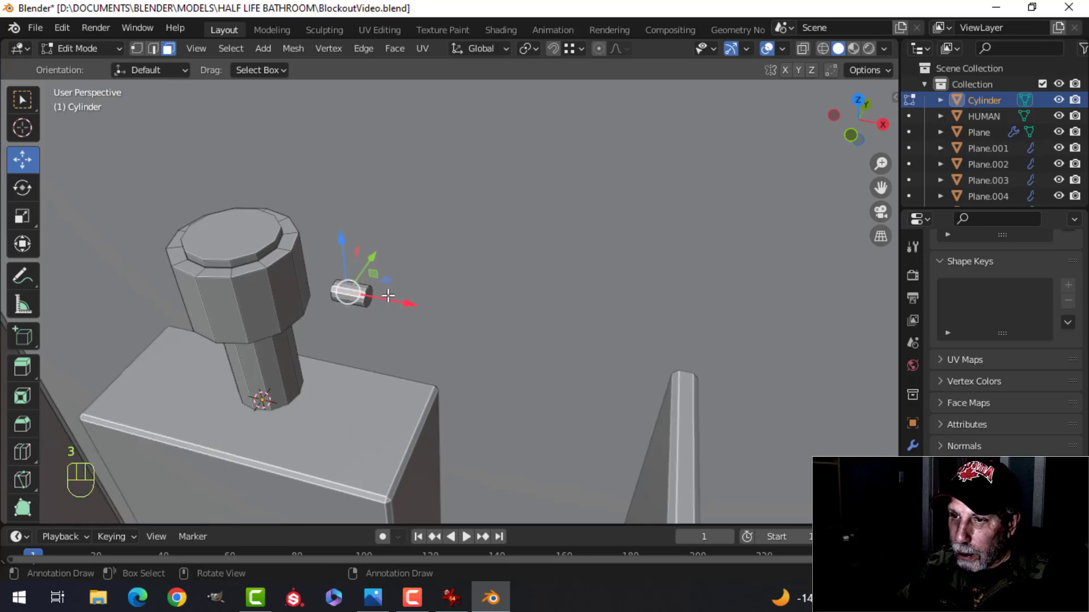
click(381, 296)
drag(414, 308, 453, 309)
key(s)
click(517, 261)
middle_drag(484, 289, 530, 263)
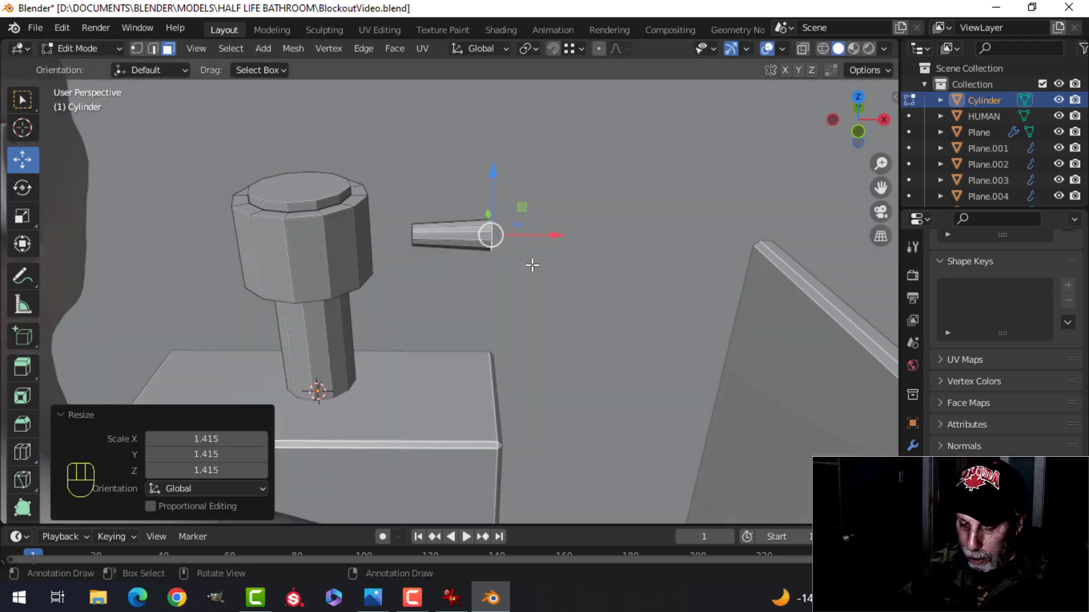
Stretch the whole lever along X by about 1.32, move it against the cap's side and leave Edit Mode
key(ctrl+l)
key(s)
key(x)
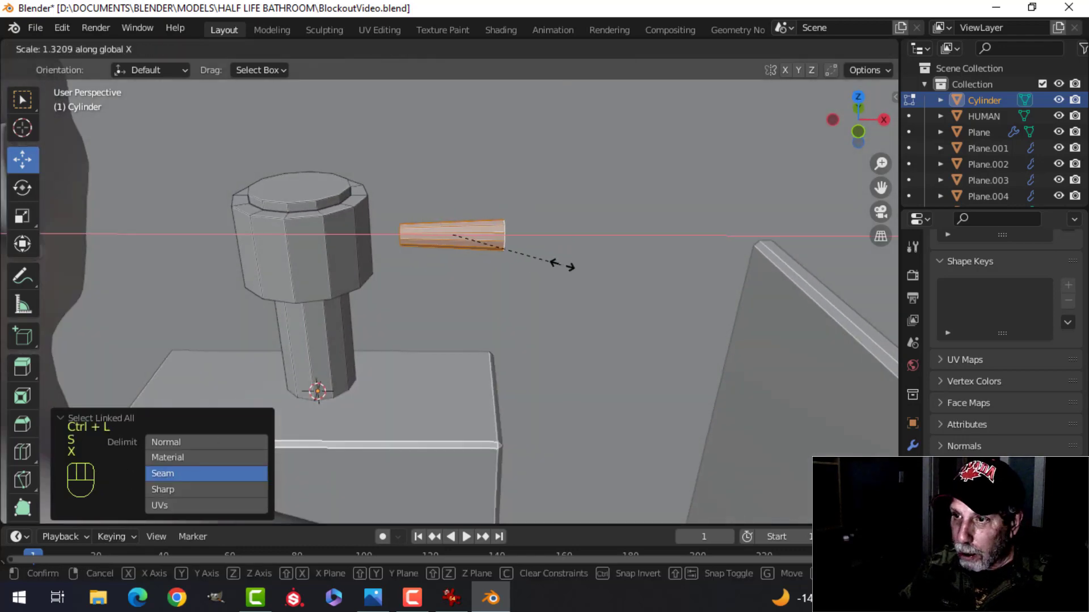
click(562, 262)
drag(544, 247, 482, 240)
middle_drag(473, 233, 438, 231)
scroll(436, 244, down, 4)
key(Tab)
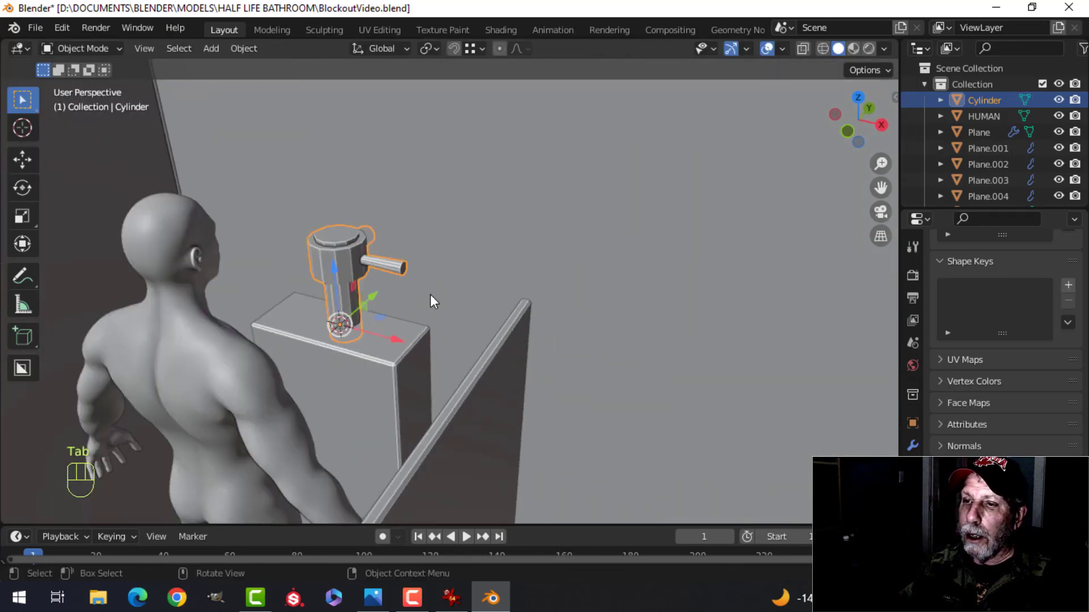
Join the flush valve and the wall-mounted urinal into one object
scroll(431, 283, down, 4)
key(alt+a)
mouse_move(420, 322)
middle_down()
mouse_move(420, 281)
mouse_move(430, 302)
mouse_move(441, 267)
mouse_move(380, 335)
mouse_move(464, 279)
mouse_move(404, 325)
middle_up()
scroll(457, 283, up, 4)
scroll(499, 234, down, 4)
middle_drag(506, 230, 441, 359)
scroll(399, 209, up, 4)
click(400, 213)
shift+click(421, 277)
middle_drag(421, 277, 508, 228)
key(ctrl+j)
scroll(415, 277, down, 3)
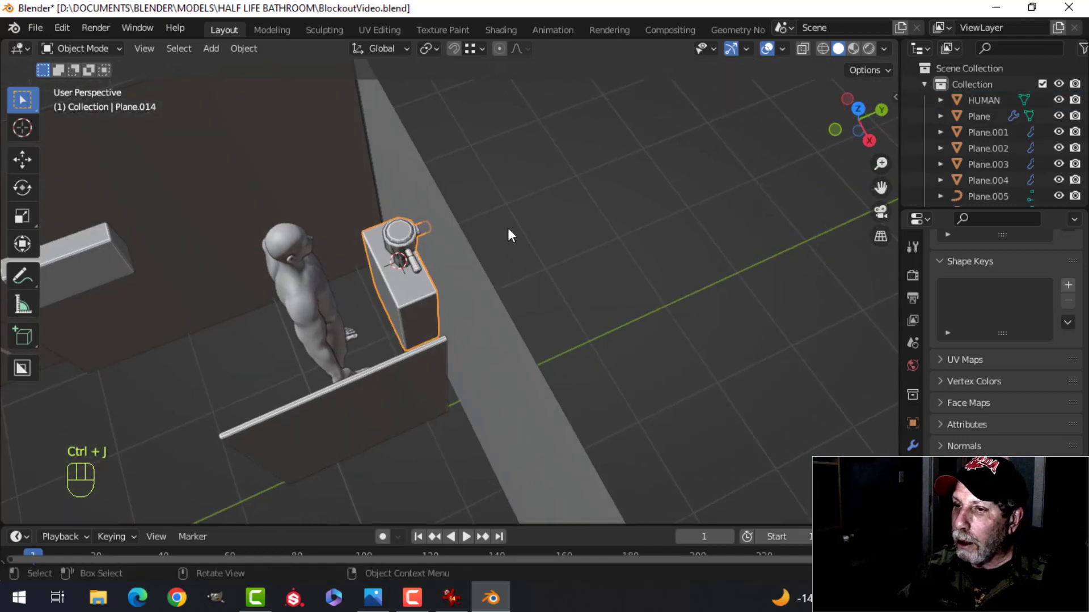
Recalculate all normals of the joined urinal to the outside
key(Tab)
key(a)
key(alt+n)
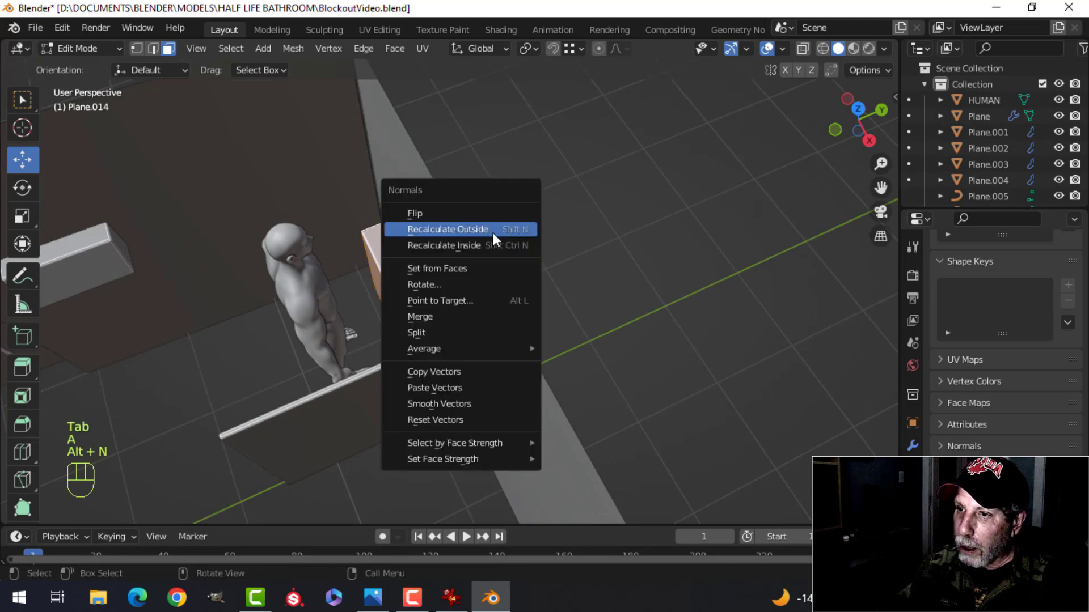
click(492, 229)
key(alt+a)
key(Tab)
scroll(561, 236, down, 3)
key(alt+a)
Set the joined urinal's origin to its geometry and move it about -0.075 m along Y
middle_drag(561, 241, 519, 238)
scroll(575, 300, up, 3)
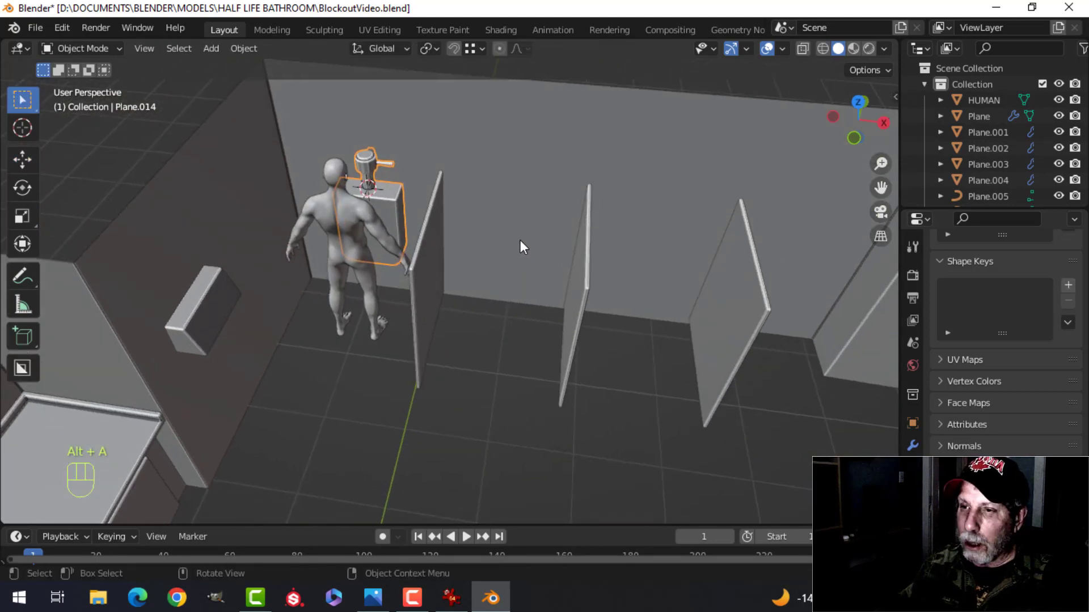
right_click(389, 198)
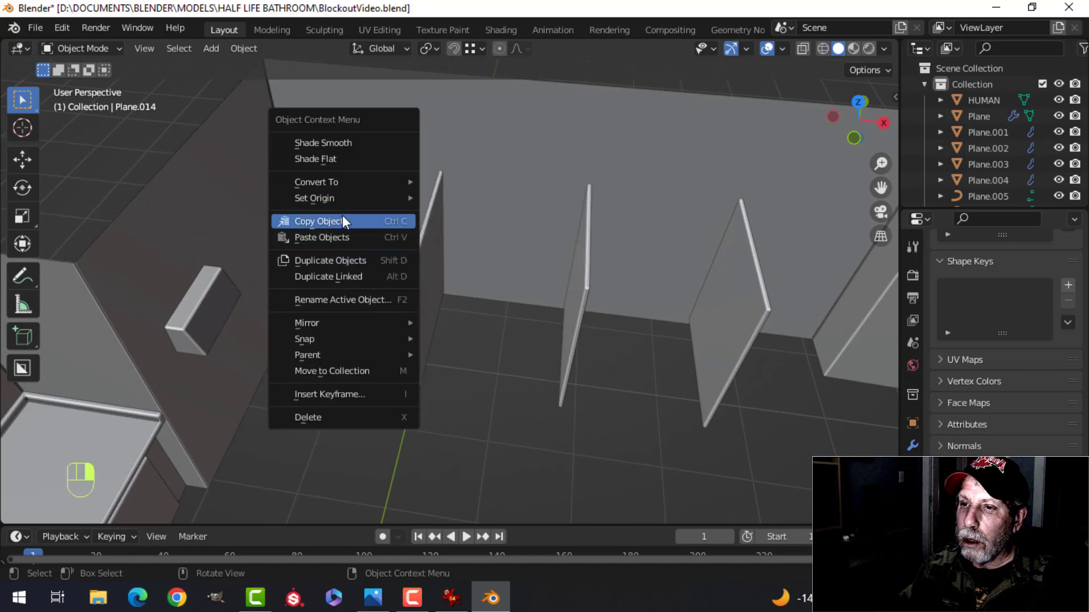
mouse_move(340, 197)
click(498, 214)
middle_drag(555, 202, 495, 249)
scroll(482, 229, up, 3)
drag(484, 186, 471, 188)
middle_drag(477, 190, 551, 208)
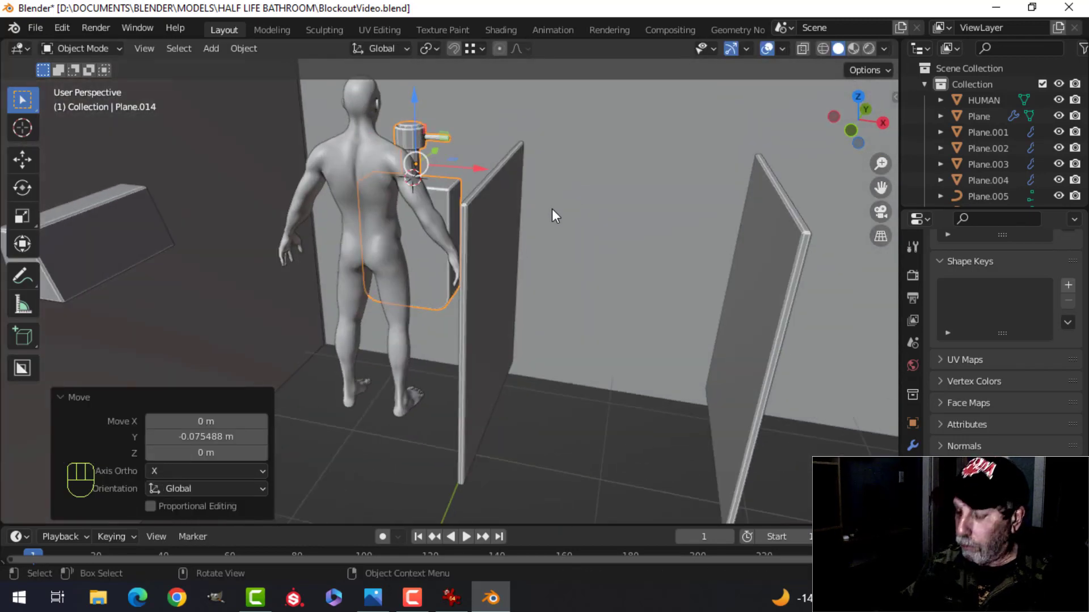
Duplicate the urinal twice along X, placing one copy in each of the next two bays between the partitions
key(KP_1)
scroll(556, 218, down, 2)
shift+middle_drag(506, 261, 469, 271)
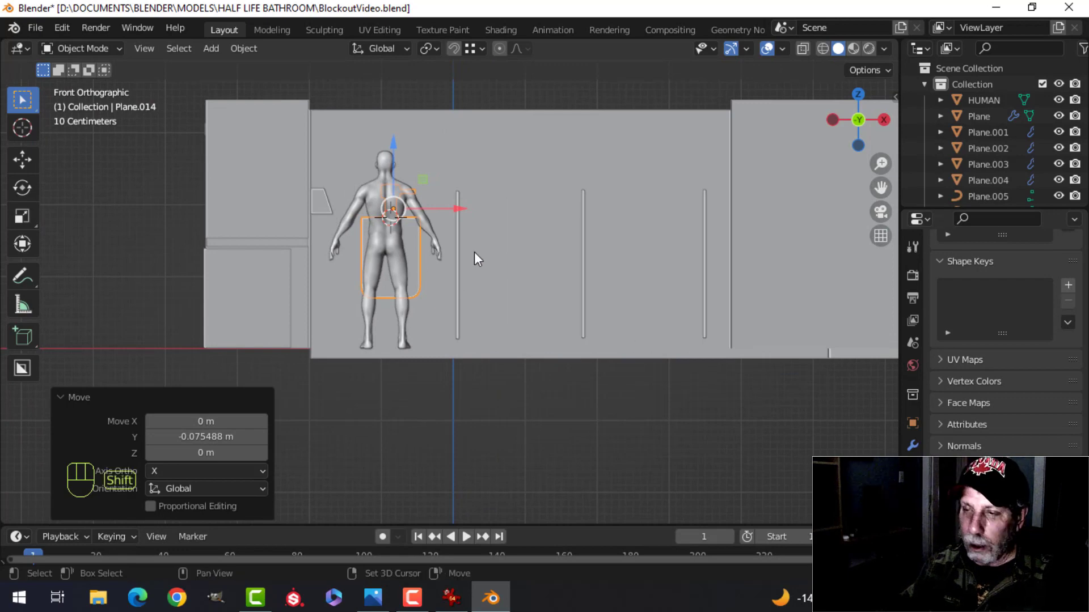
key(shift+d)
drag(590, 206, 722, 217)
key(shift+d)
right_click(621, 226)
middle_drag(555, 223, 641, 252)
key(alt+a)
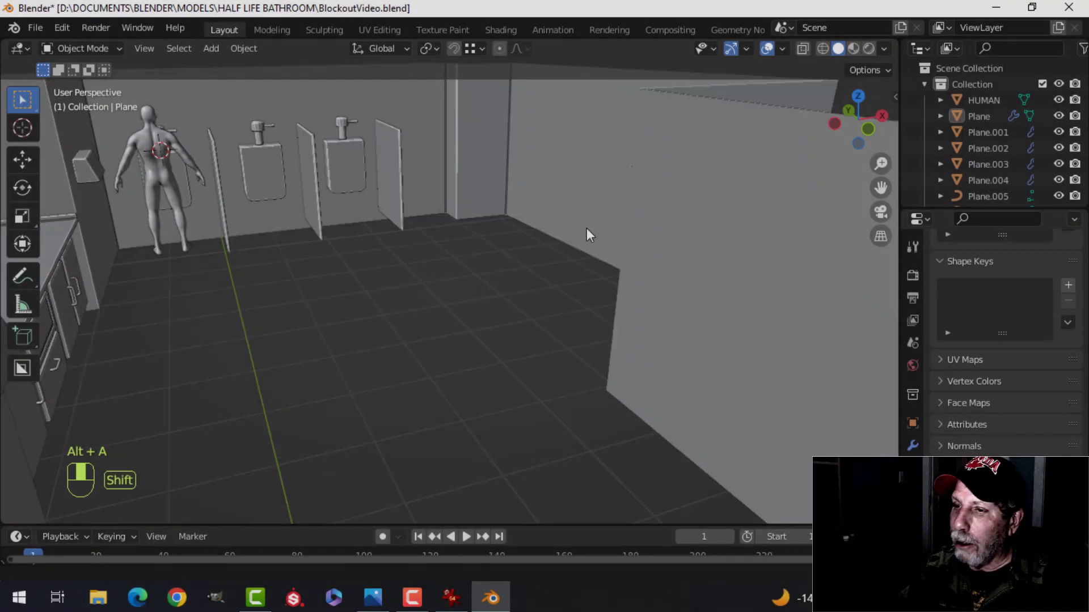
middle_drag(587, 228, 475, 309)
click(516, 202)
key(Tab)
scroll(504, 225, up, 2)
key(alt+a)
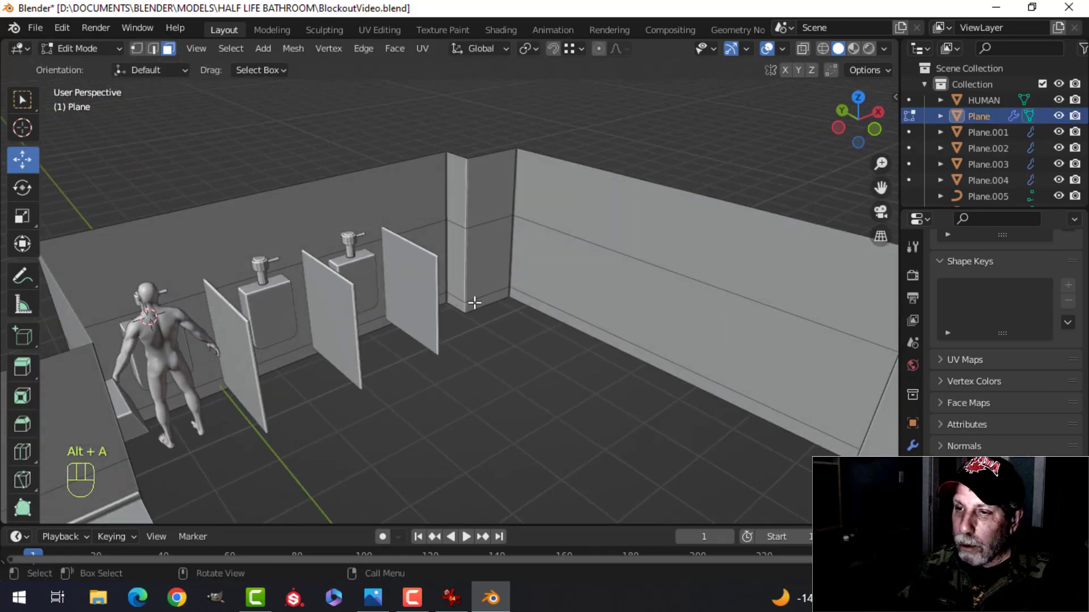
key(Tab)
Duplicate the linked geometry of the partition nearest the corner and move the copy about -3.10 m along Y
click(415, 283)
key(Tab)
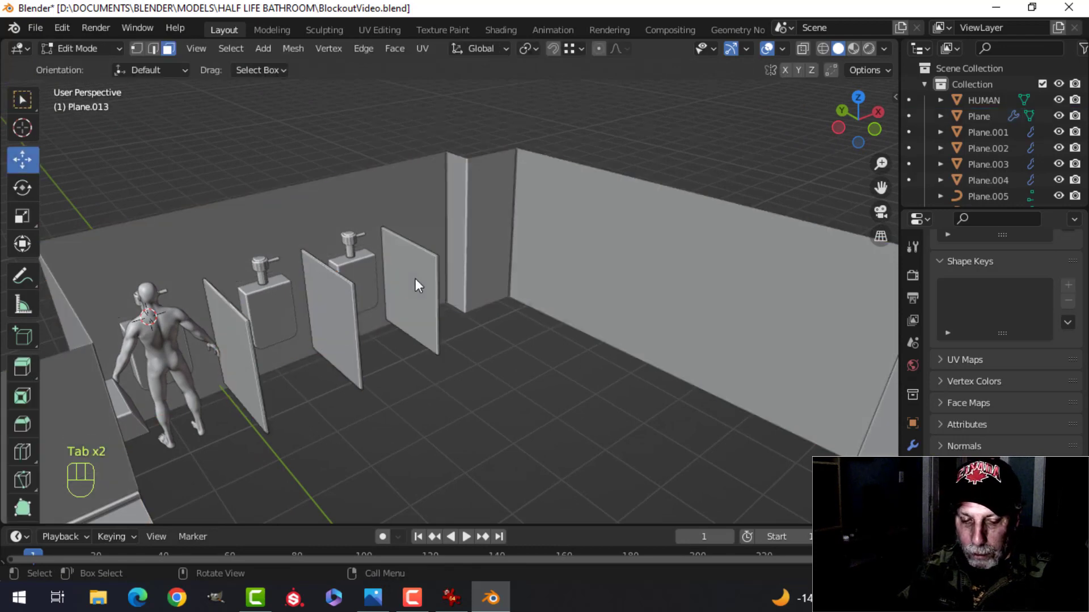
key(3)
click(415, 278)
key(ctrl+l)
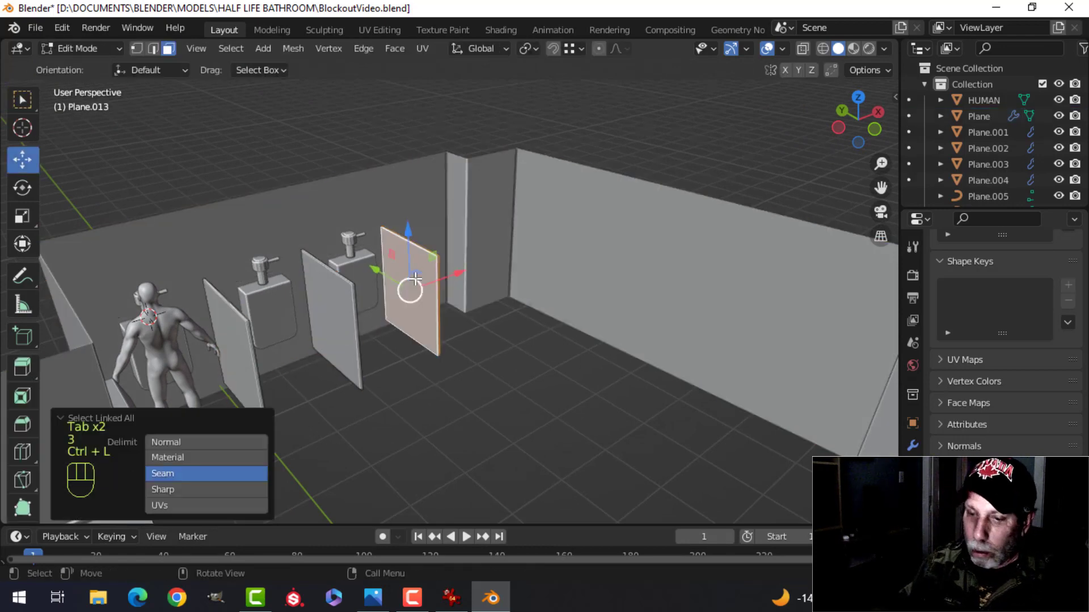
key(shift+d)
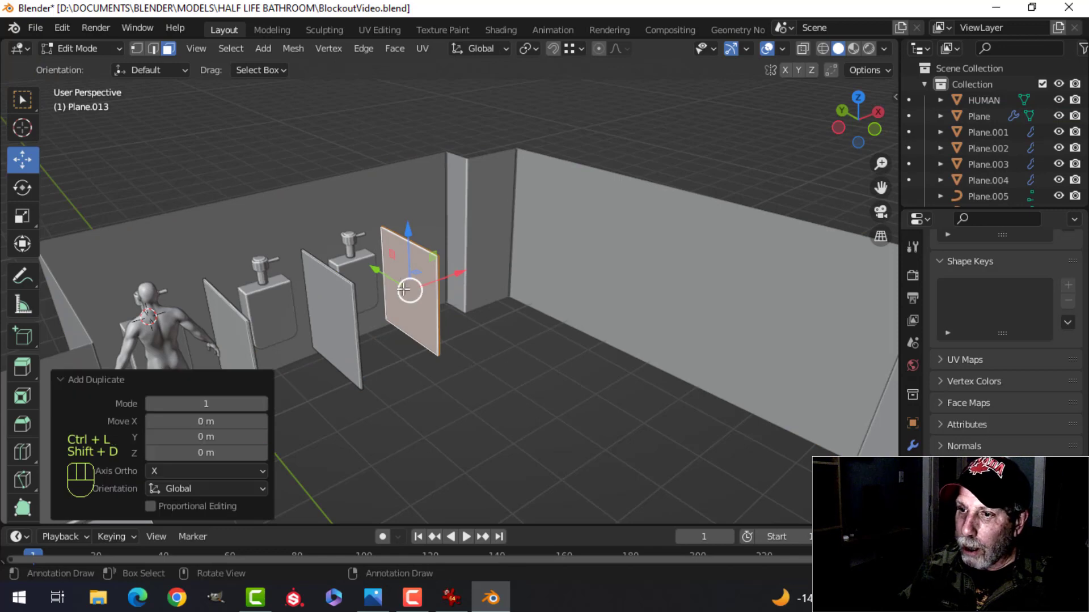
click(707, 319)
Separate the partition copy into its own object and move its geometry along X toward the long side wall
key(p)
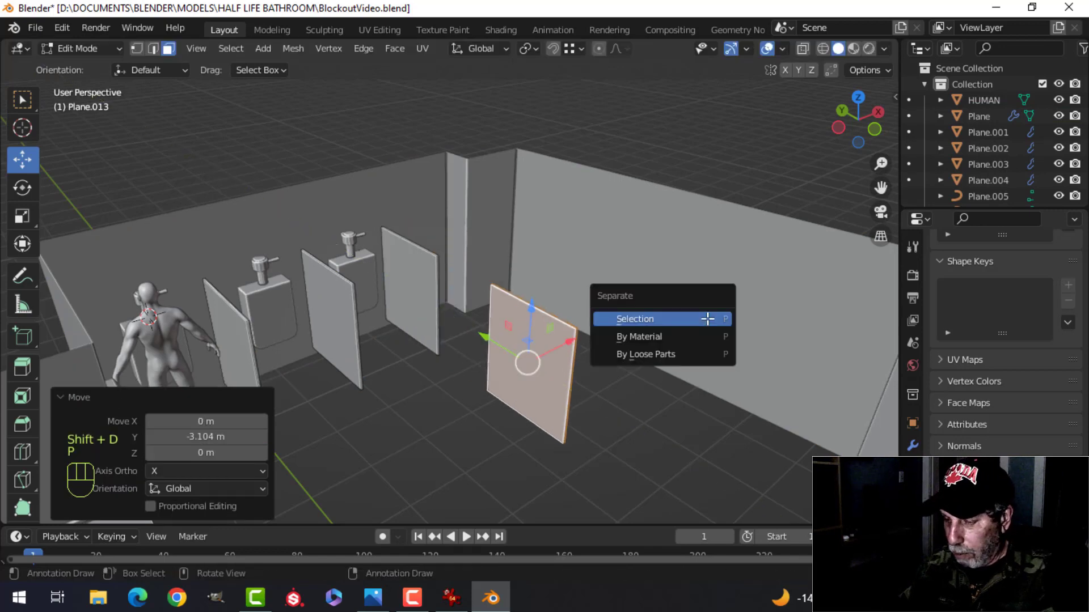
click(705, 318)
key(Tab)
click(534, 356)
middle_drag(535, 356, 391, 363)
key(Tab)
key(a)
drag(392, 363, 470, 345)
middle_drag(470, 344, 507, 322)
key(alt+a)
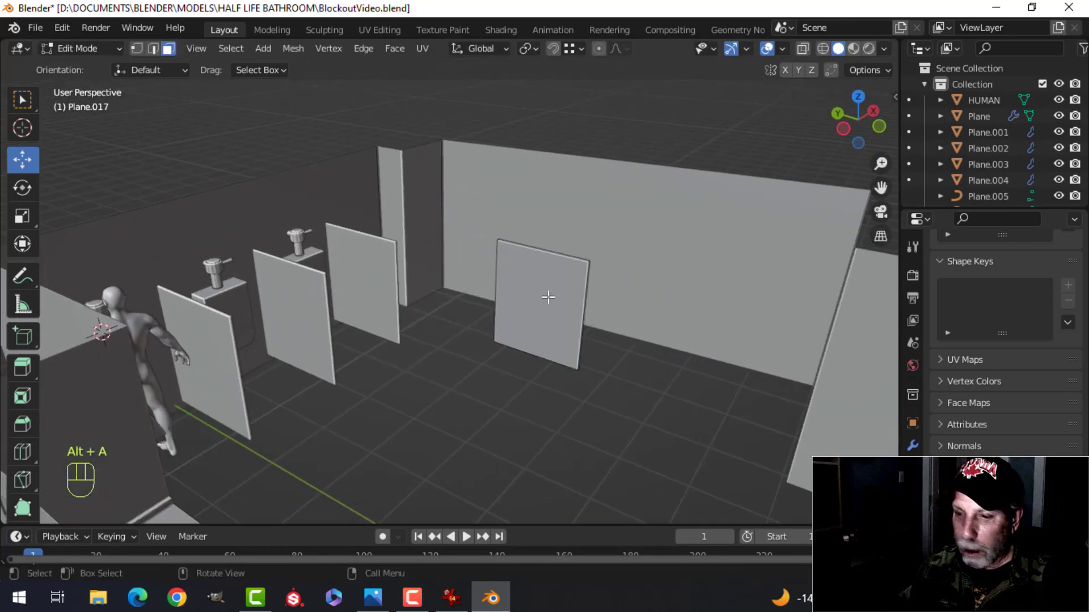
Raise the top face of the separated partition to make it taller, and return to Object Mode
click(548, 254)
middle_drag(548, 254, 390, 276)
key(alt+a)
drag(379, 207, 377, 122)
middle_drag(389, 255, 428, 314)
scroll(514, 249, down, 5)
key(Tab)
scroll(475, 281, down, 3)
key(alt+a)
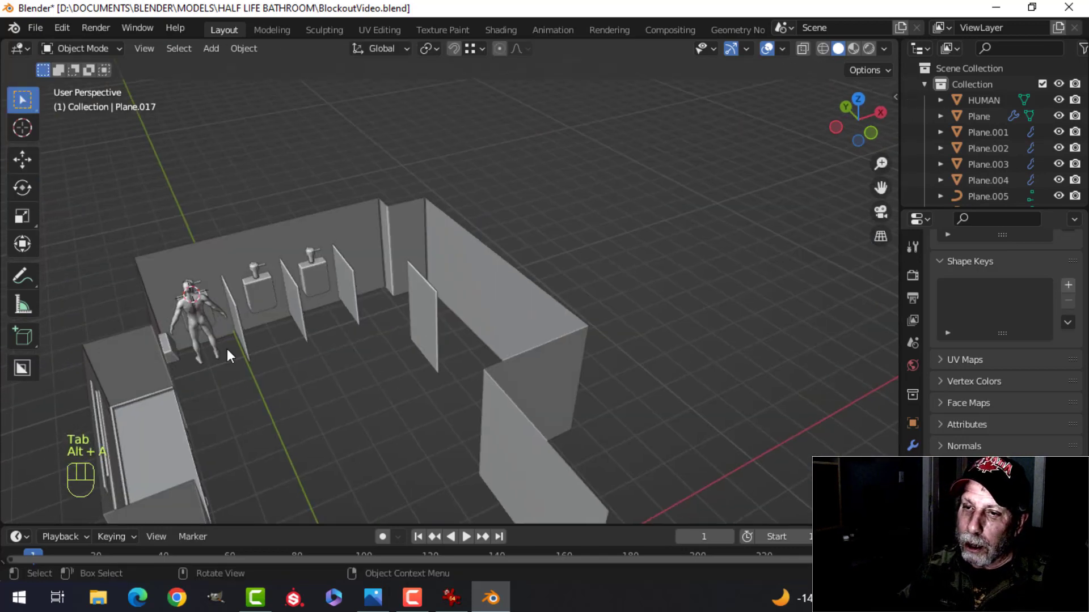
Move the human figure about -2.65 m along Y, away from the urinals, and deselect it
click(209, 332)
shift+middle_drag(227, 358, 284, 373)
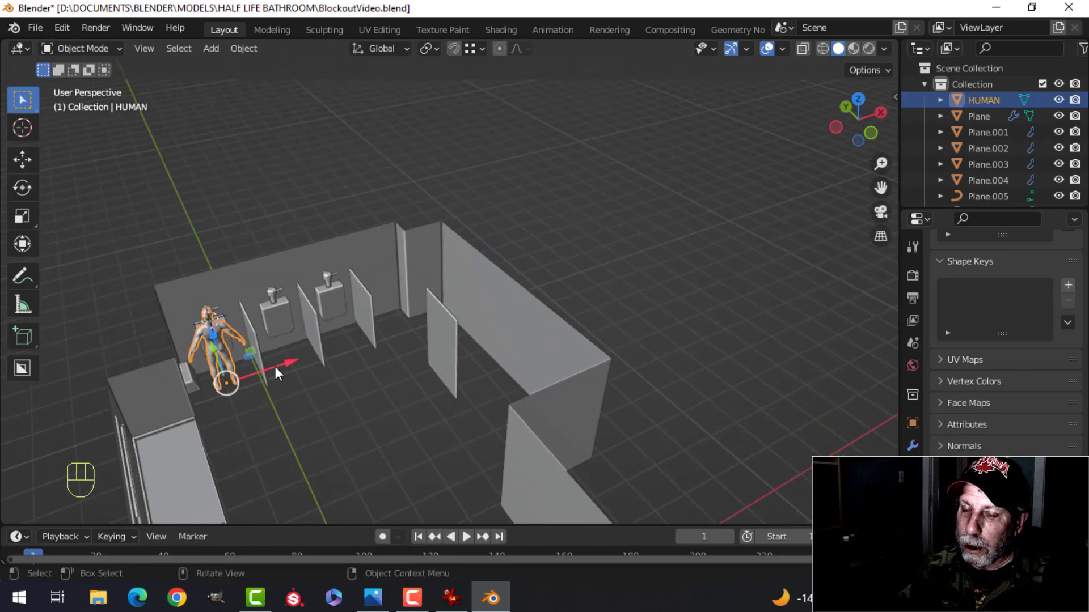
key(g)
key(y)
click(327, 418)
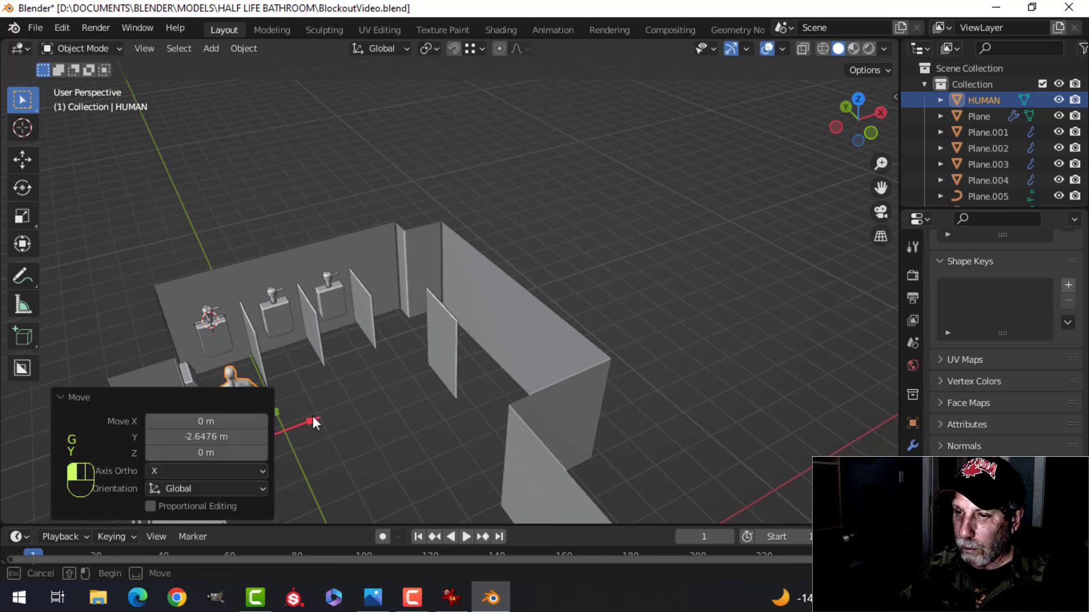
drag(424, 406, 340, 427)
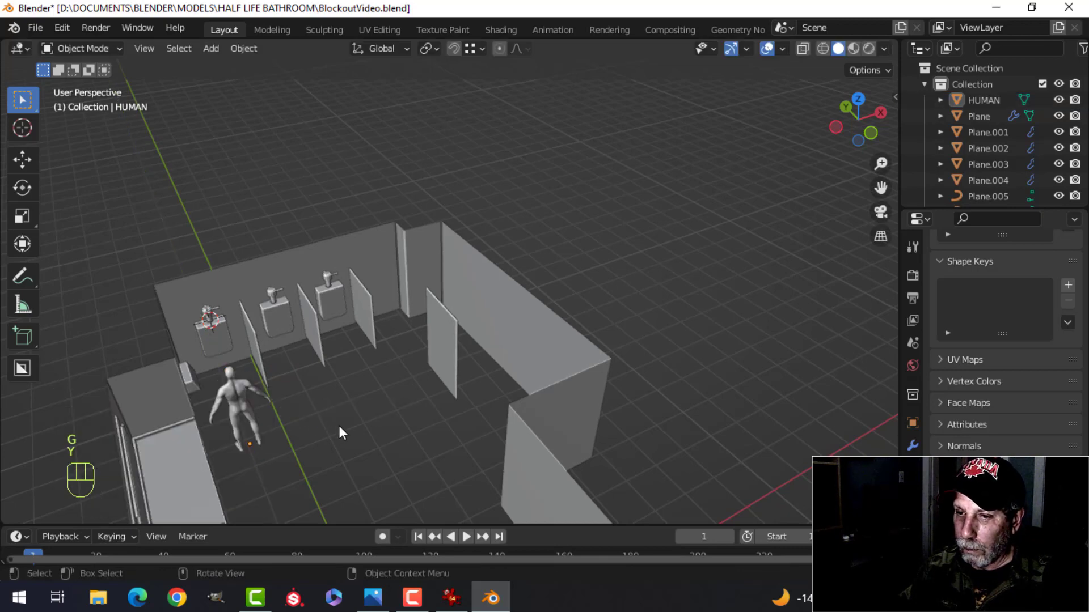
Move the human figure about 3.58 m along X and adjust its position near the separated partition
click(239, 400)
key(g)
key(x)
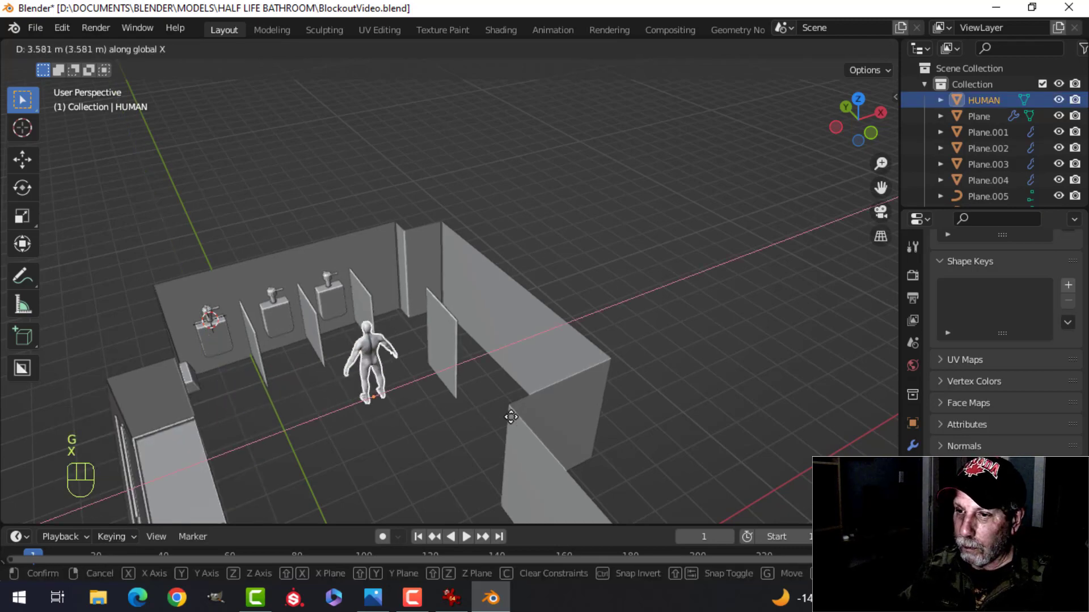
click(510, 416)
middle_drag(447, 402, 474, 399)
drag(381, 373, 413, 387)
Rotate the human figure -90° about the Z axis
scroll(482, 363, up, 4)
shift+middle_drag(493, 366, 485, 293)
middle_drag(485, 293, 489, 295)
key(r)
key(z)
key(minus)
key(9)
key(0)
key(Return)
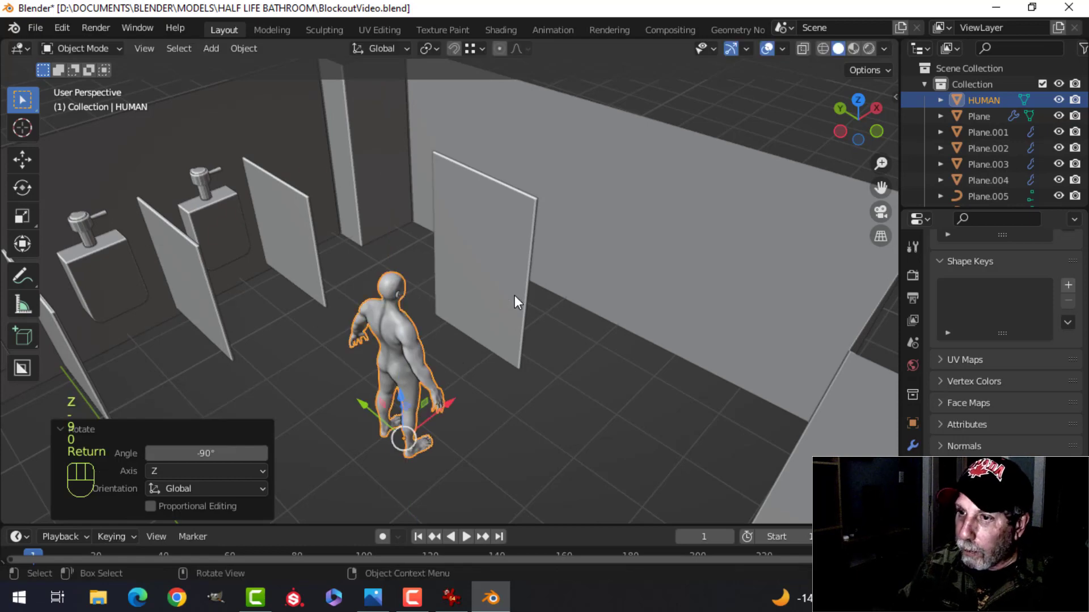
Reposition the human figure directly in front of the separated partition
middle_drag(528, 379, 454, 381)
drag(339, 378, 414, 359)
shift+middle_drag(379, 345, 540, 368)
drag(515, 400, 478, 389)
Raise the entire geometry of the separated partition slightly off the floor
middle_drag(644, 374, 574, 366)
click(501, 306)
middle_drag(501, 306, 464, 312)
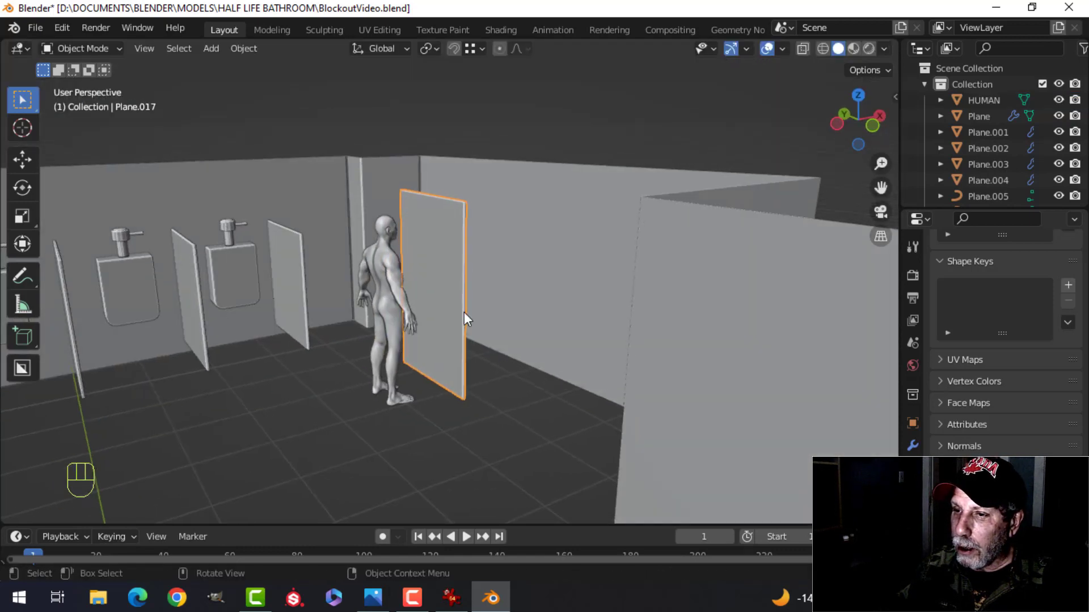
key(Tab)
key(a)
drag(431, 223, 430, 206)
Lower the top face of the separated partition by about 0.45 m, close to the human figure's head height
key(alt+a)
mouse_move(430, 215)
middle_down()
mouse_move(425, 238)
mouse_move(418, 233)
middle_up()
key(3)
drag(403, 168, 401, 196)
middle_drag(400, 196, 382, 289)
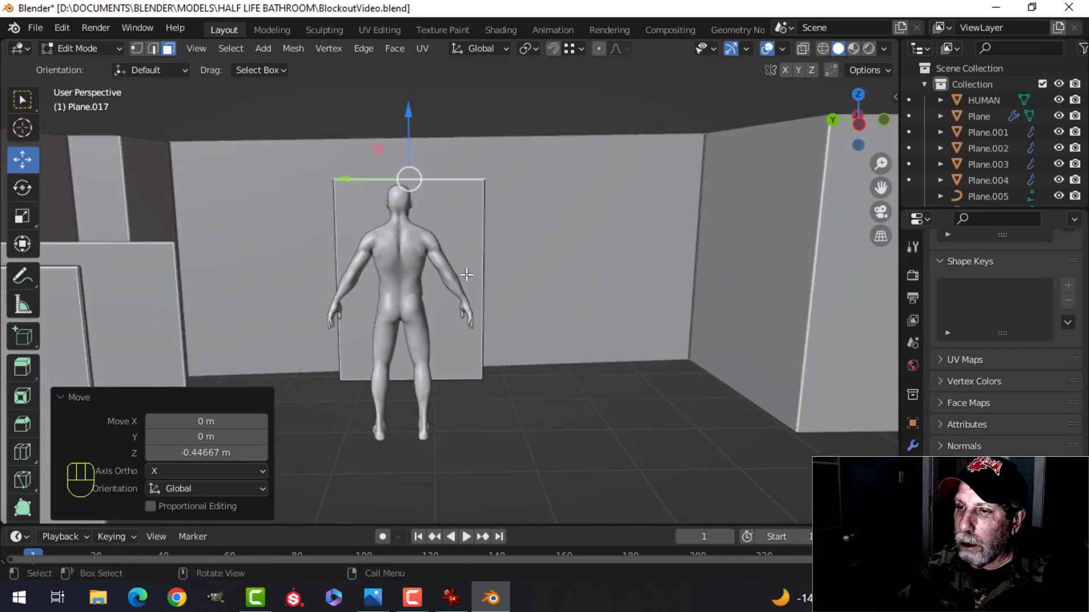
Select all of the separated partition's geometry and scale it along Y to adjust its width against the human figure
middle_drag(466, 275, 474, 276)
key(a)
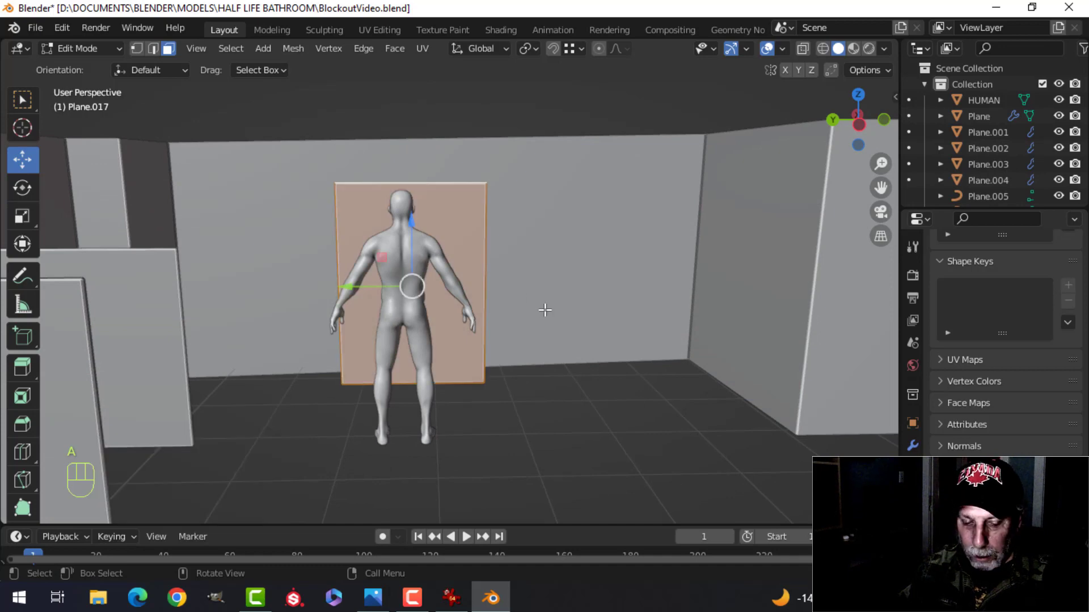
key(s)
key(y)
click(470, 305)
key(Tab)
Check the resized partition against the room, select it and save the file
middle_drag(469, 304, 371, 251)
key(alt+a)
scroll(451, 312, up, 3)
scroll(268, 380, down, 4)
scroll(370, 251, up, 7)
scroll(371, 251, down, 8)
scroll(394, 329, up, 3)
scroll(452, 351, down, 2)
middle_drag(451, 351, 428, 321)
scroll(448, 329, up, 2)
click(444, 346)
key(ctrl+s)
Duplicate the partition's full geometry and move the copy about -1.53 m along Y, beside the original
key(Tab)
key(alt+a)
key(a)
key(shift+d)
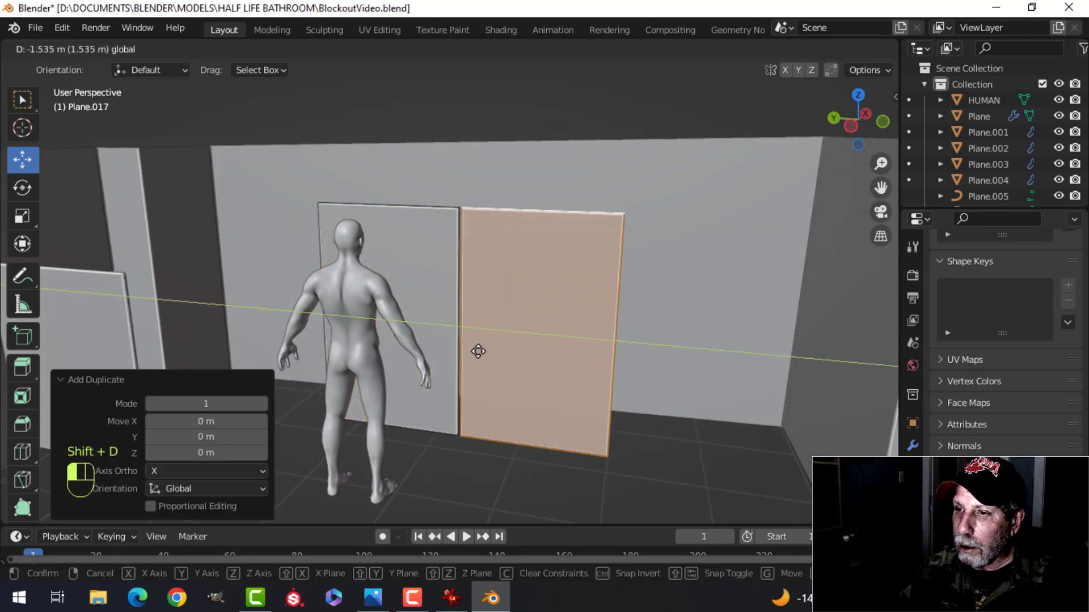
click(478, 350)
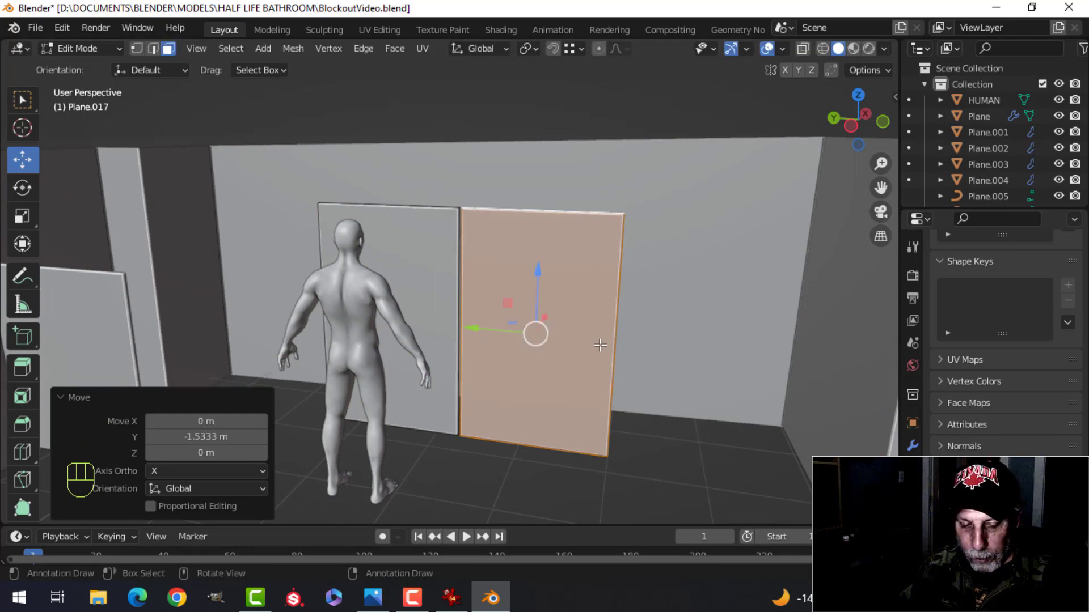
Scale the duplicated panel up along Z by about 1.38 and separate it into its own object
key(s)
key(z)
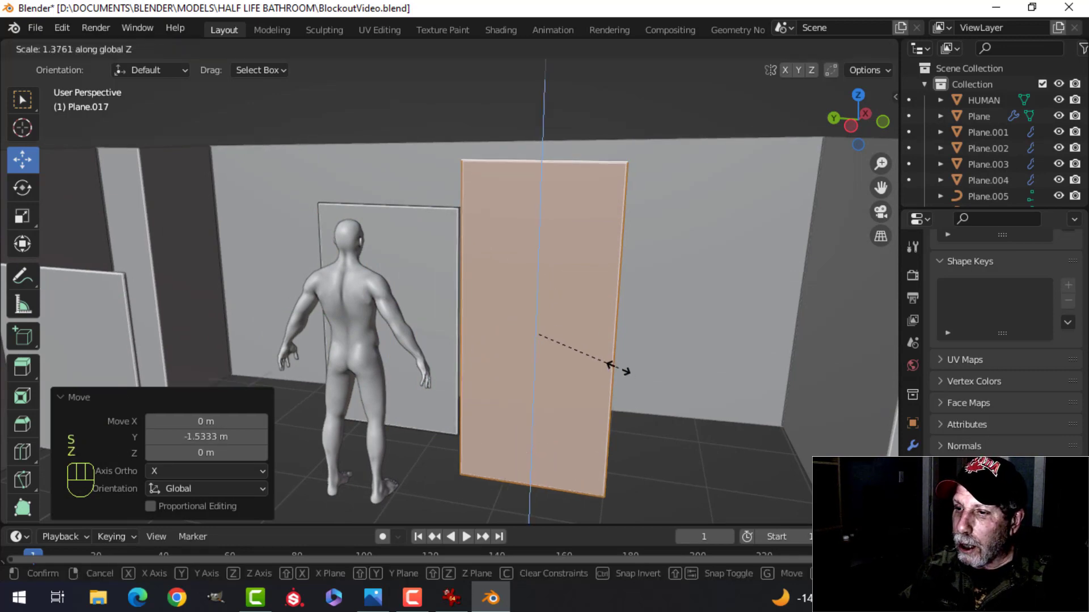
click(613, 367)
middle_drag(641, 349, 517, 363)
key(p)
click(486, 358)
key(Tab)
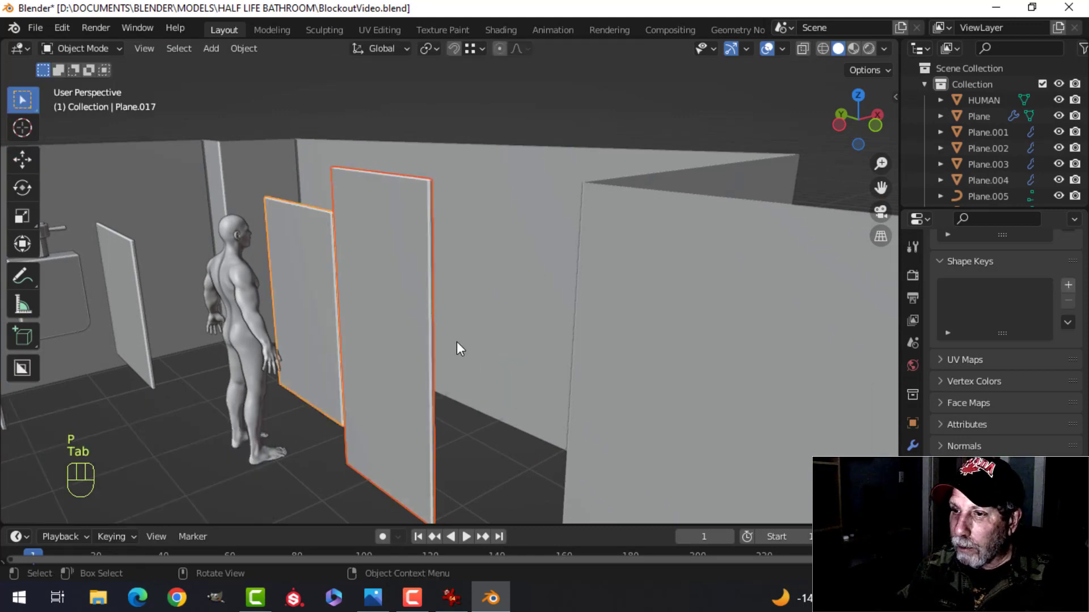
Narrow the tall panel into a slim post by moving its outer side face along Y toward the door panel
click(429, 323)
key(Tab)
middle_drag(431, 322, 487, 352)
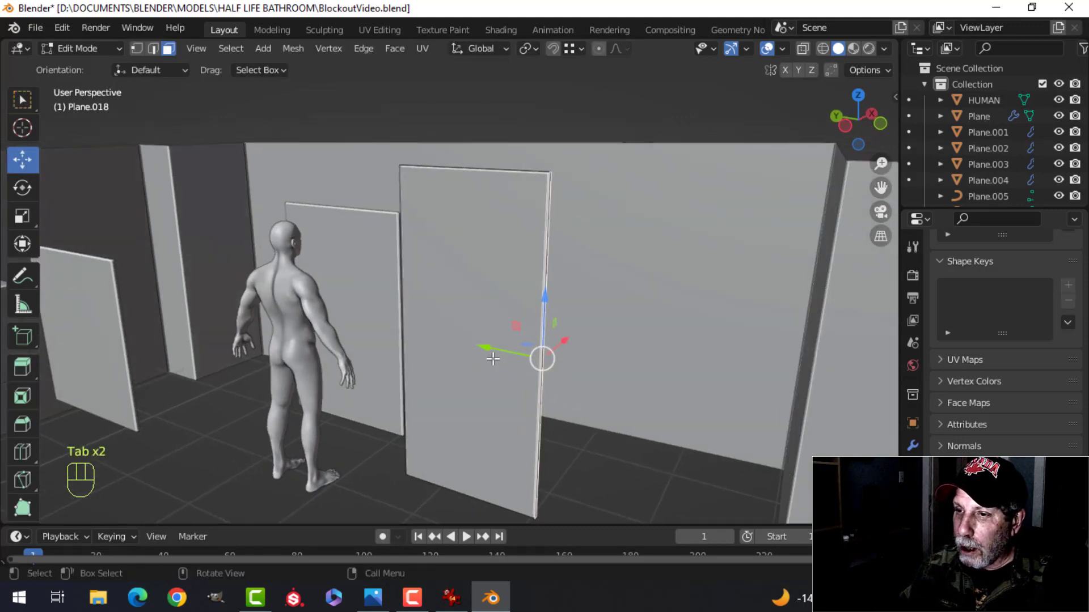
drag(486, 353, 412, 335)
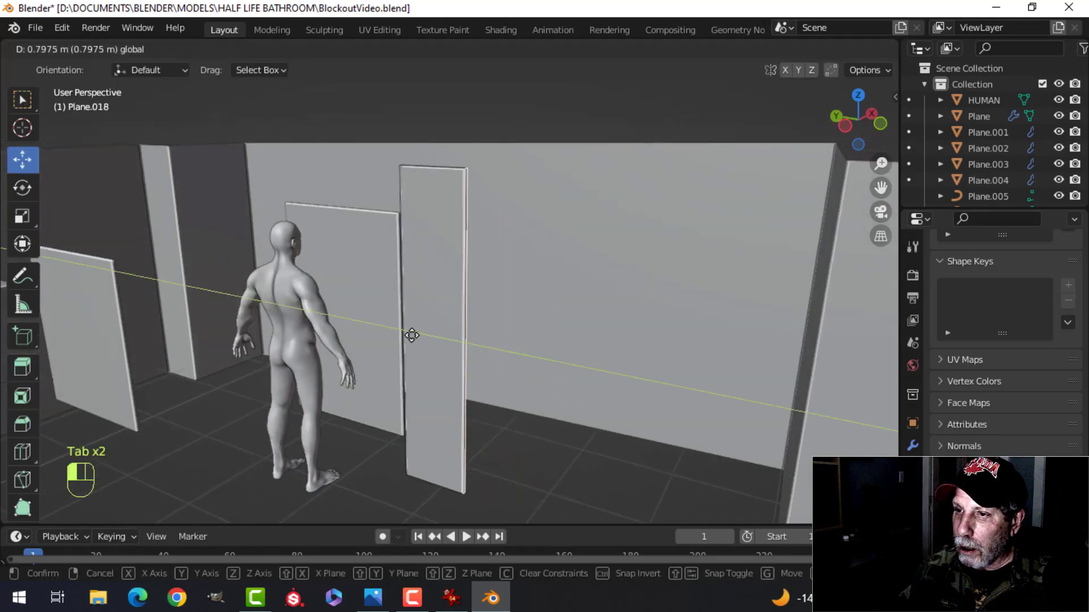
click(382, 324)
key(Tab)
key(alt+a)
Duplicate the slim post and move the copy about 0.62 m along Y toward the door panel's opposite side
middle_drag(442, 323, 516, 301)
key(shift+d)
key(Escape)
scroll(516, 301, up, 2)
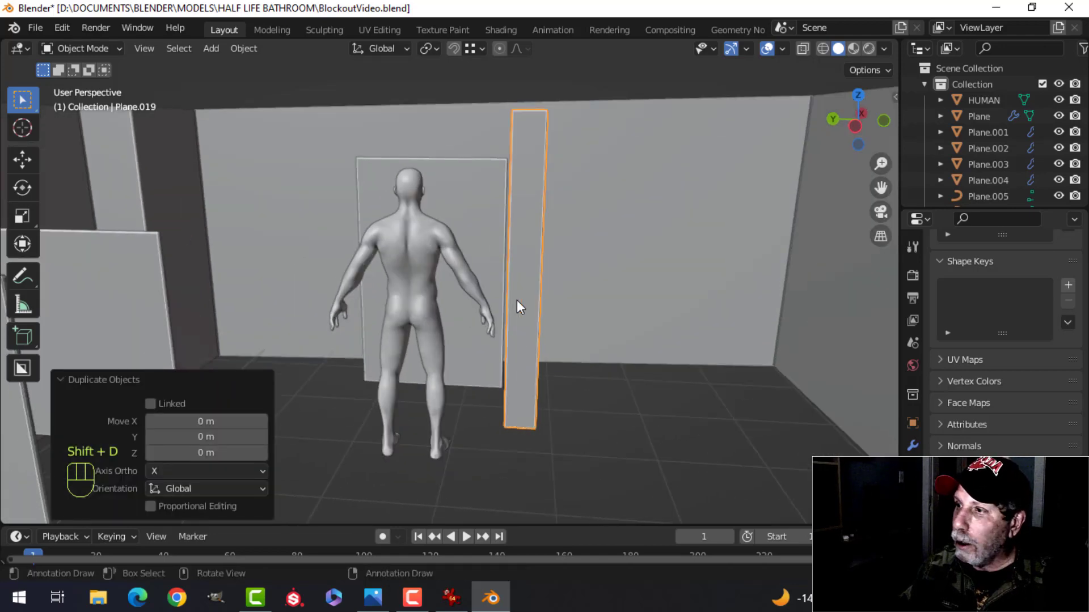
key(g)
key(y)
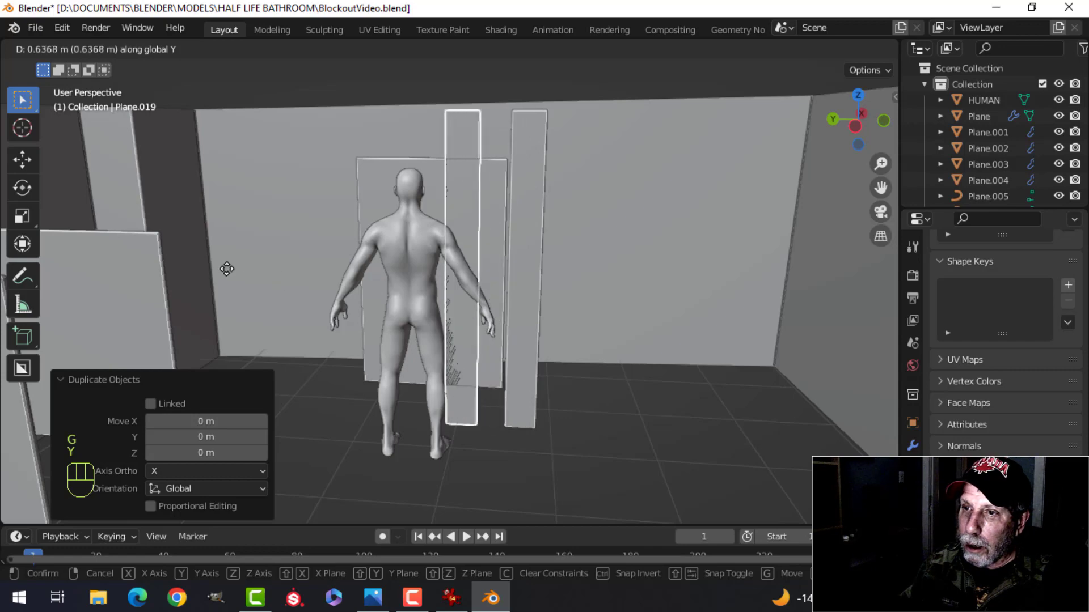
click(189, 232)
Shift the copied post about a further 1.28 m along Y until it stands beside the door panel's opposite edge
key(g)
key(y)
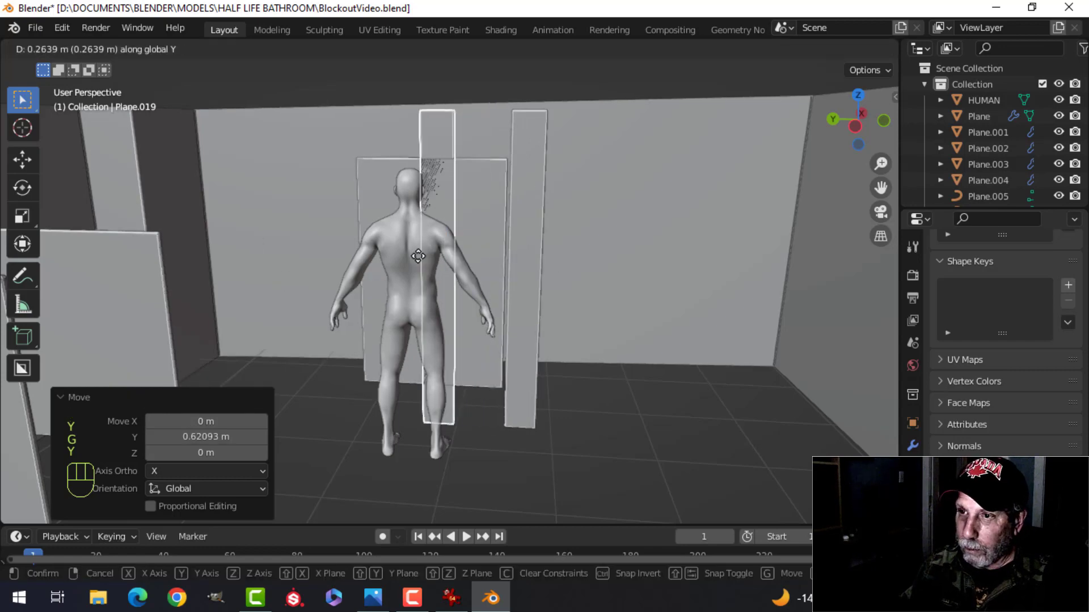
click(285, 232)
middle_drag(461, 220, 445, 265)
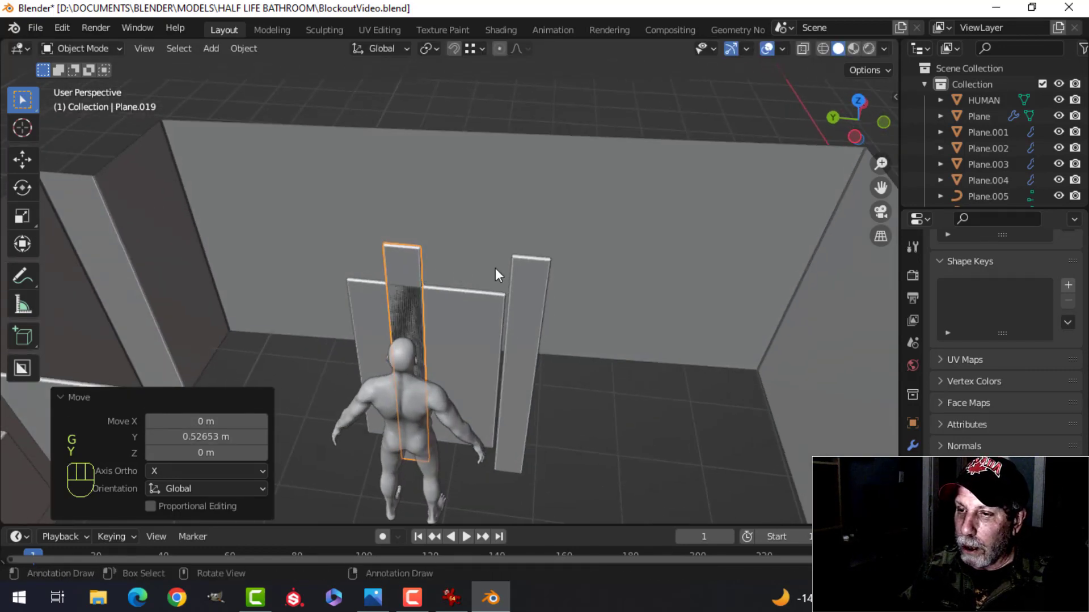
key(g)
key(y)
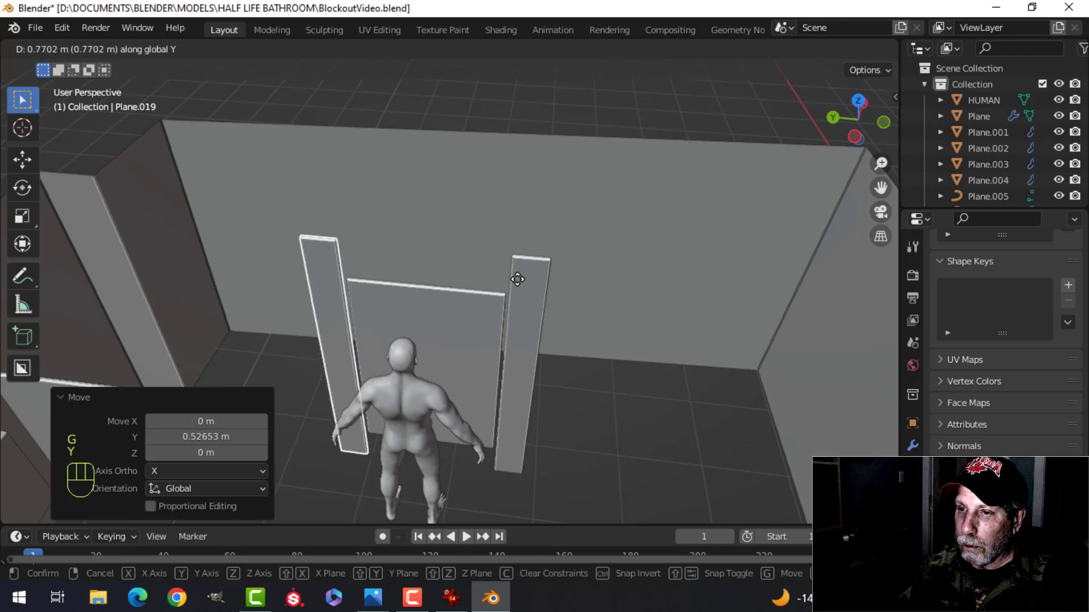
click(524, 278)
Set the copied post's origin to its geometry and deselect it
middle_drag(525, 278, 394, 267)
scroll(384, 264, down, 2)
shift+middle_drag(394, 266, 474, 230)
scroll(462, 287, up, 3)
right_click(434, 164)
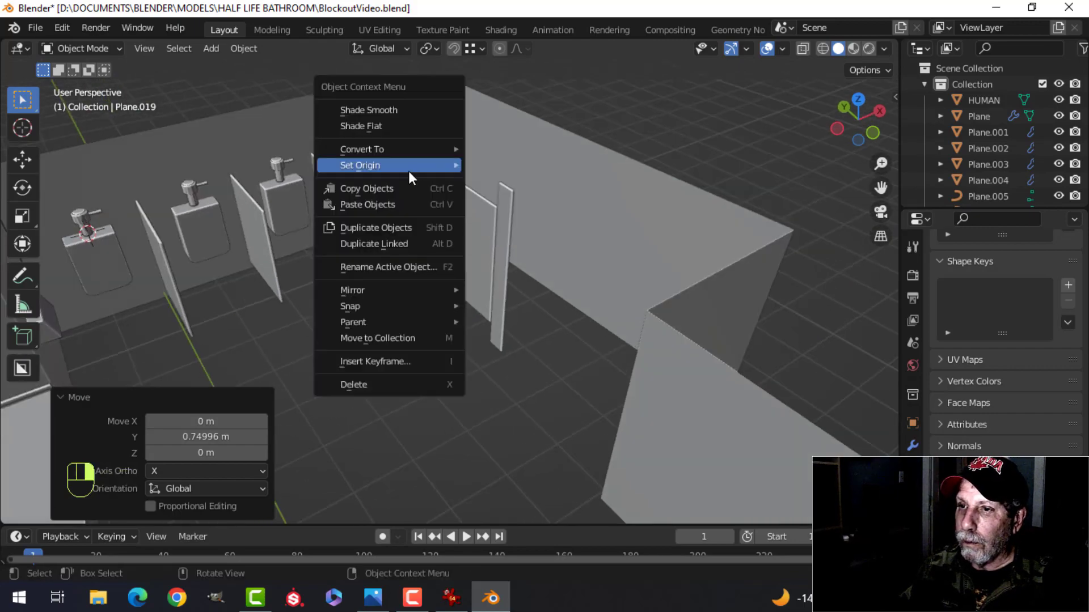
mouse_move(433, 166)
click(494, 181)
key(alt+a)
Duplicate the door panel and move the copy about 0.28 m along X behind the original
middle_drag(522, 182, 451, 225)
key(alt+a)
click(355, 219)
key(shift+d)
right_click(426, 217)
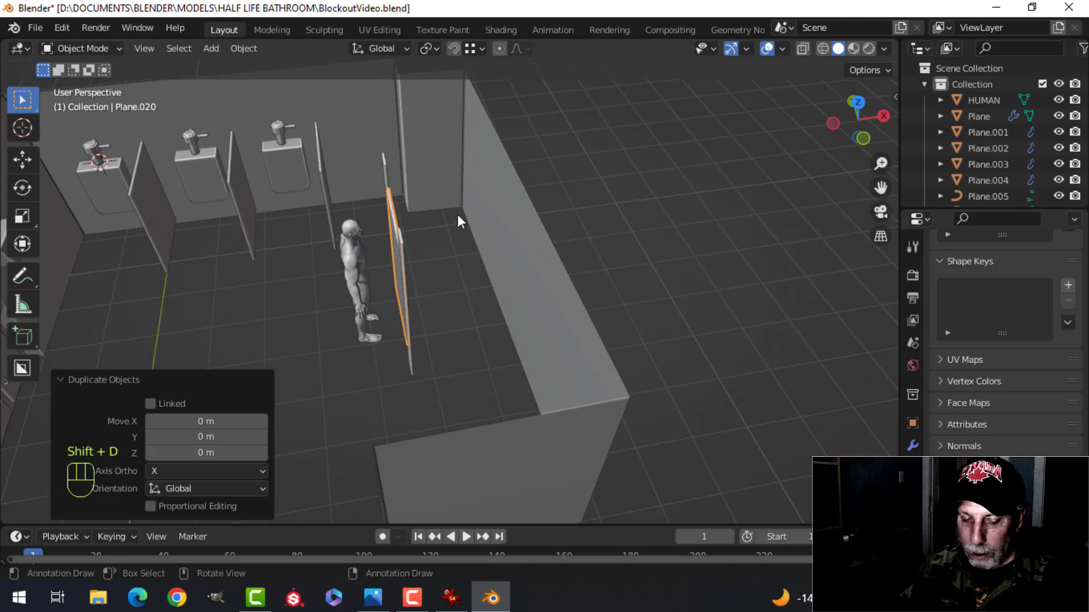
key(g)
key(x)
click(452, 224)
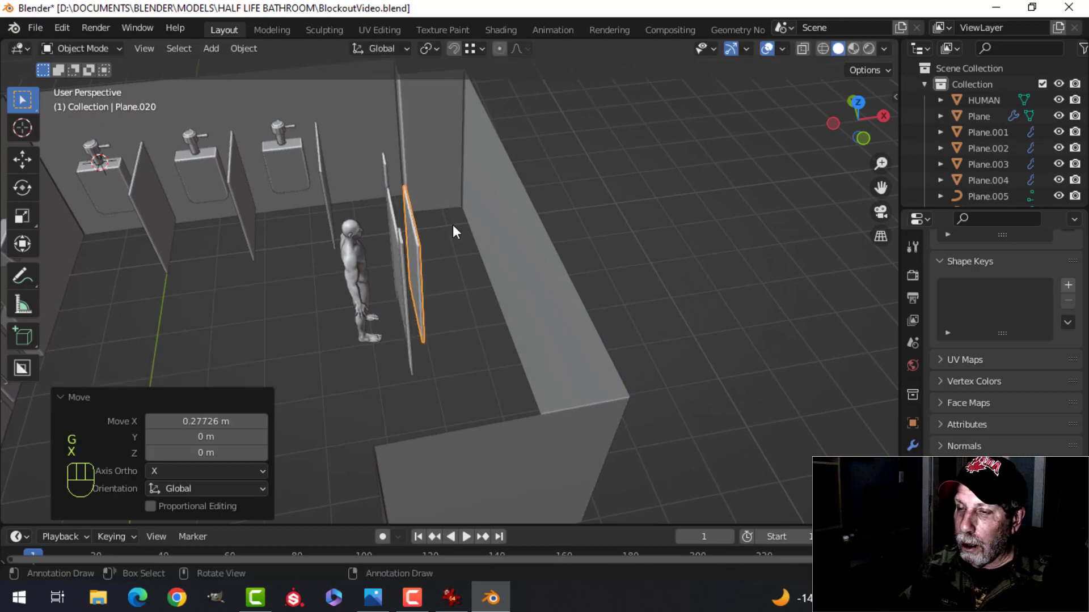
Set the duplicated panel's origin to its geometry and rotate it 90° about the Z axis
right_click(417, 227)
mouse_move(417, 226)
click(527, 243)
middle_drag(526, 244, 406, 263)
text(rz90)
click(429, 244)
Position the rotated panel as a stall side partition, perpendicular behind the copied post
drag(436, 222, 516, 223)
middle_drag(516, 222, 462, 269)
scroll(469, 271, up, 4)
drag(335, 343, 340, 335)
middle_drag(340, 335, 364, 340)
drag(365, 341, 420, 329)
middle_drag(315, 333, 354, 438)
drag(336, 449, 344, 446)
Duplicate the side partition and move the copy along Y behind the opposite post, checking alignment in top view
key(alt+a)
middle_drag(578, 357, 538, 369)
middle_drag(384, 271, 396, 318)
click(333, 265)
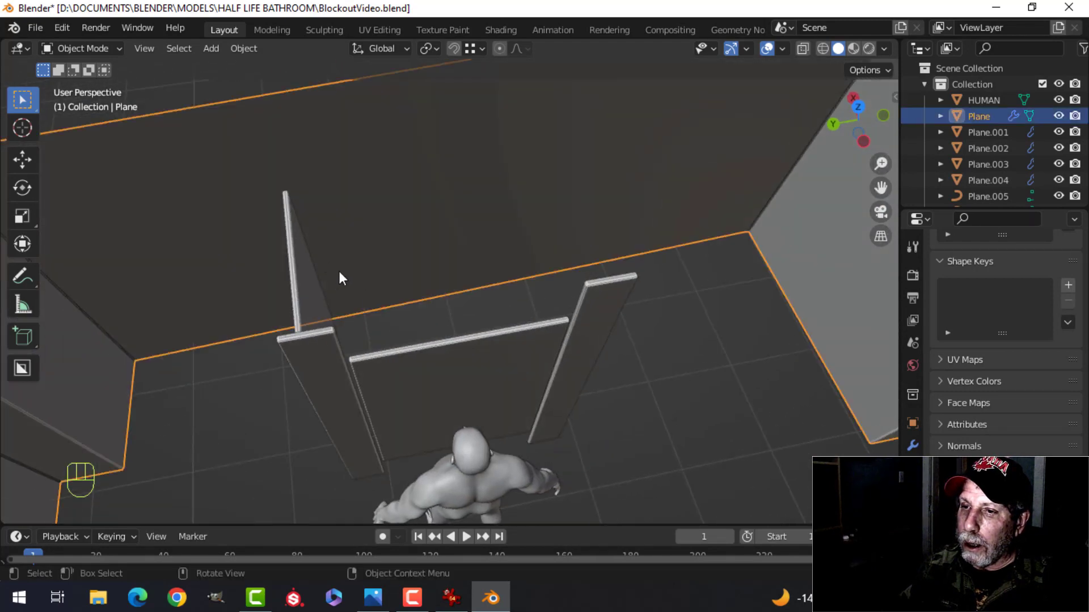
middle_drag(310, 270, 376, 291)
click(338, 264)
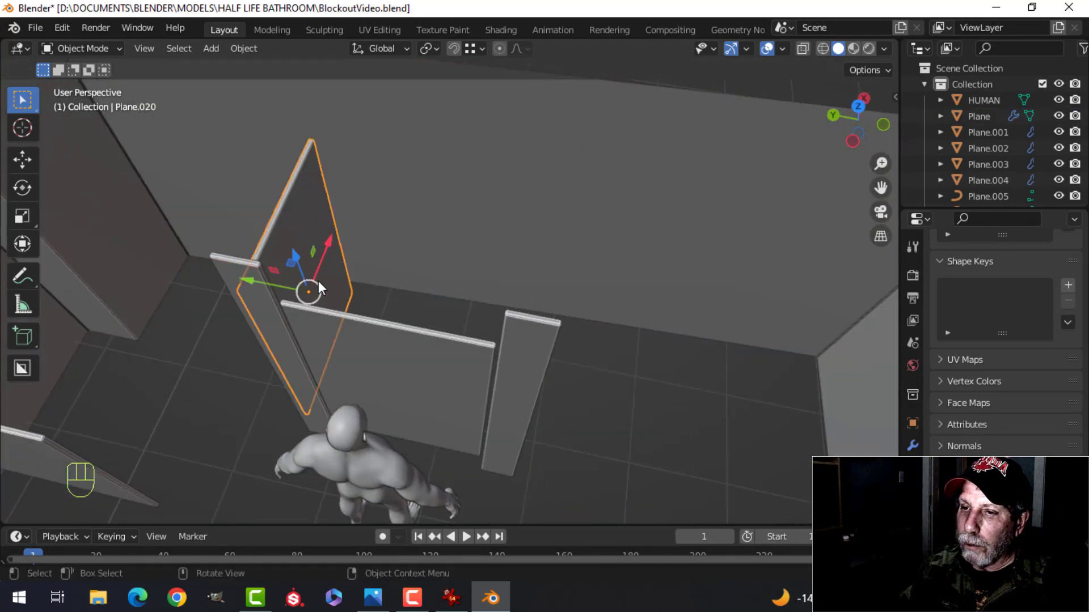
key(shift+d)
drag(246, 283, 480, 337)
middle_drag(557, 322, 532, 315)
drag(452, 321, 446, 312)
key(KP_7)
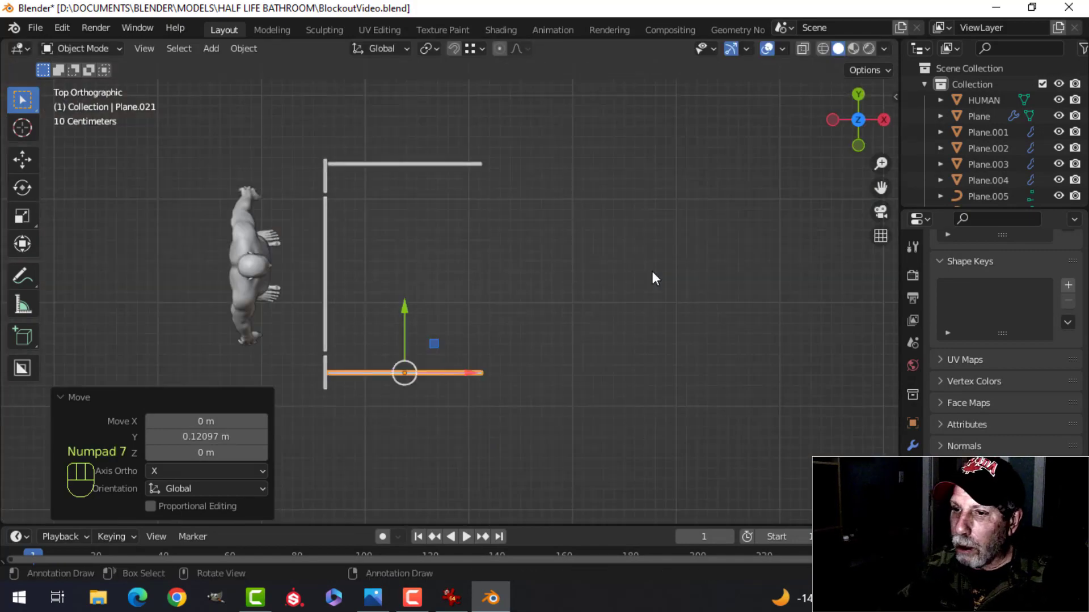
Enter Edit Mode on both side partitions together and select their rear end faces
middle_drag(485, 344, 376, 233)
key(alt+a)
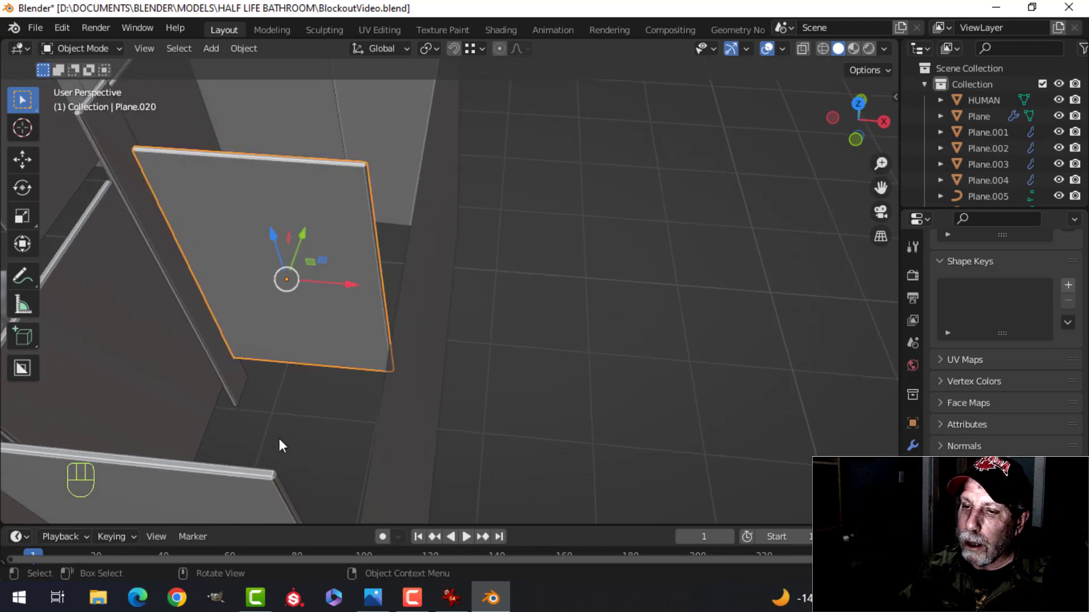
shift+click(271, 480)
key(Tab)
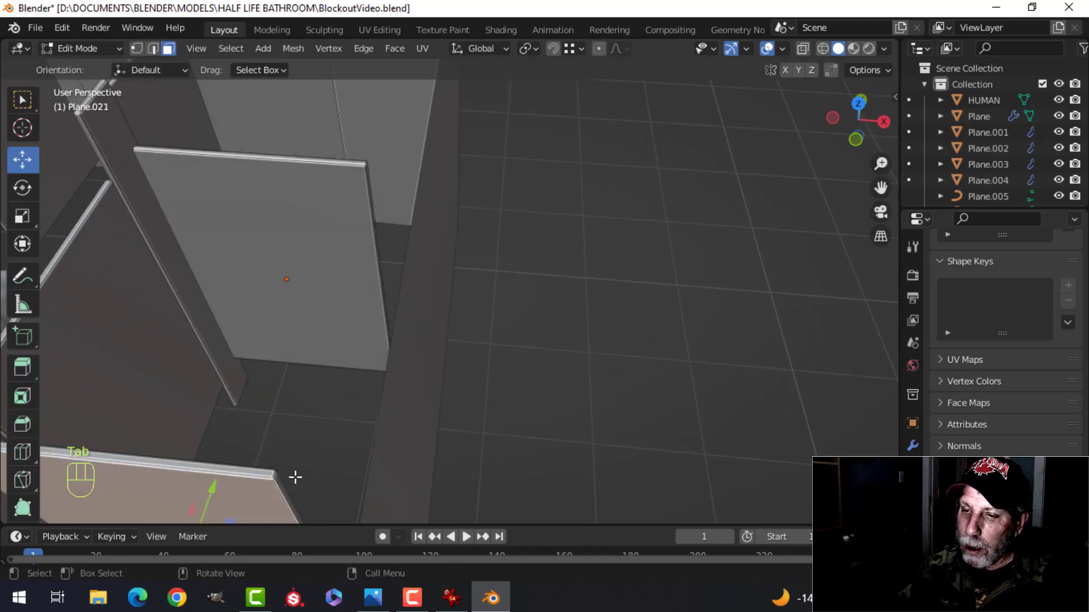
middle_drag(292, 493, 460, 342)
middle_drag(459, 342, 474, 350)
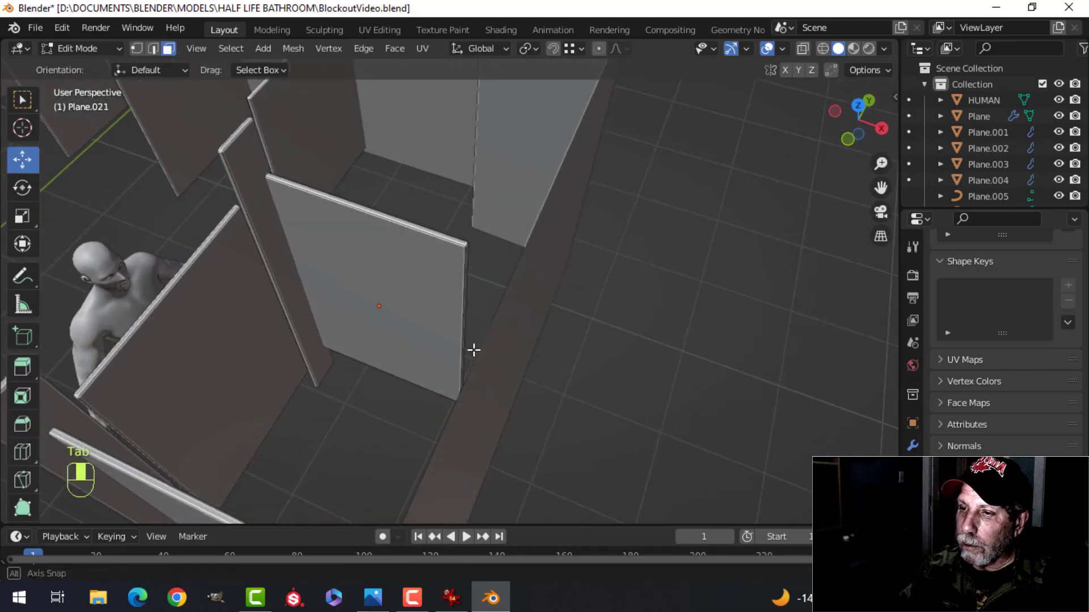
scroll(475, 311, up, 2)
mouse_move(475, 276)
middle_down()
mouse_move(486, 287)
mouse_move(466, 281)
middle_up()
shift+click(478, 268)
Move the selected rear end faces along X to extend both side partitions to the back wall
scroll(448, 314, down, 2)
middle_drag(415, 361, 482, 335)
scroll(536, 430, up, 1)
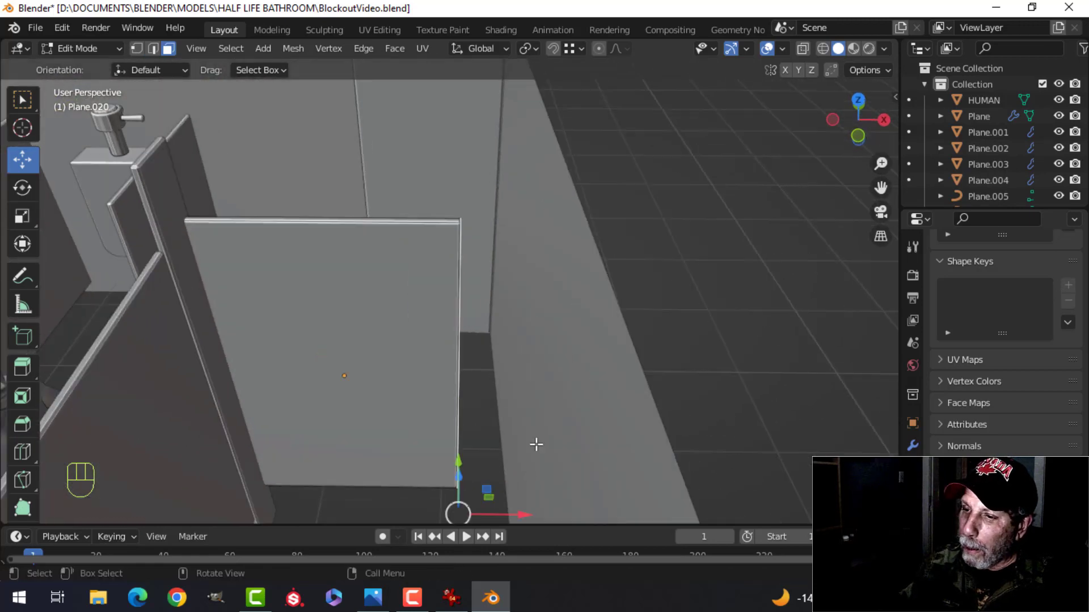
drag(519, 510, 546, 514)
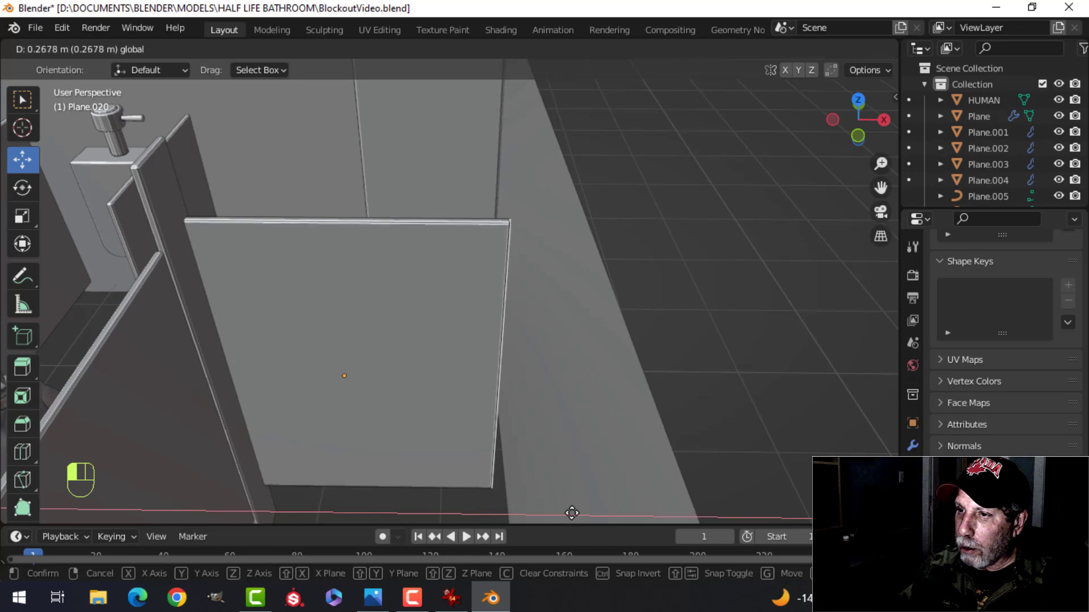
click(603, 506)
key(Tab)
scroll(474, 367, down, 3)
key(alt+a)
Examine the toilet stall from several angles for how the front panels meet the side partitions and wall
middle_drag(440, 375, 646, 346)
scroll(652, 283, down, 2)
shift+middle_drag(605, 394, 602, 321)
middle_drag(630, 352, 585, 323)
scroll(572, 353, up, 4)
shift+middle_drag(579, 392, 557, 227)
middle_drag(567, 278, 506, 348)
scroll(584, 330, down, 4)
scroll(628, 289, up, 3)
scroll(600, 359, up, 2)
scroll(600, 355, down, 3)
Shift the entire geometry of the door panel and both front posts slightly along X
click(478, 304)
click(440, 390)
scroll(515, 354, down, 3)
key(Tab)
key(a)
drag(517, 340, 521, 338)
key(Tab)
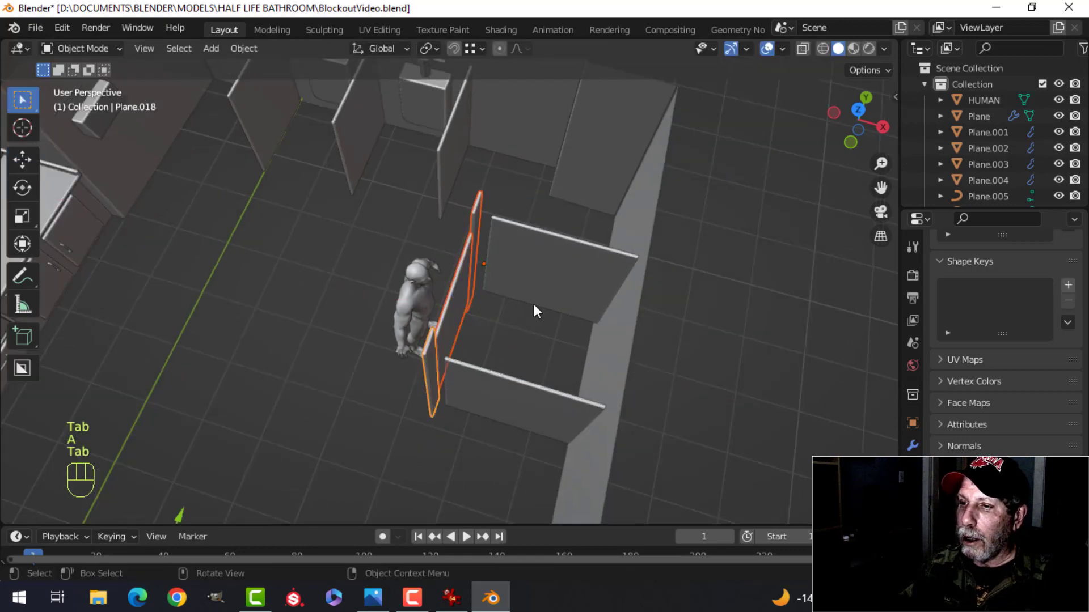
Select both side partitions and open them together in Edit Mode near the front posts
scroll(546, 301, up, 4)
key(alt+a)
middle_drag(550, 298, 561, 222)
click(552, 238)
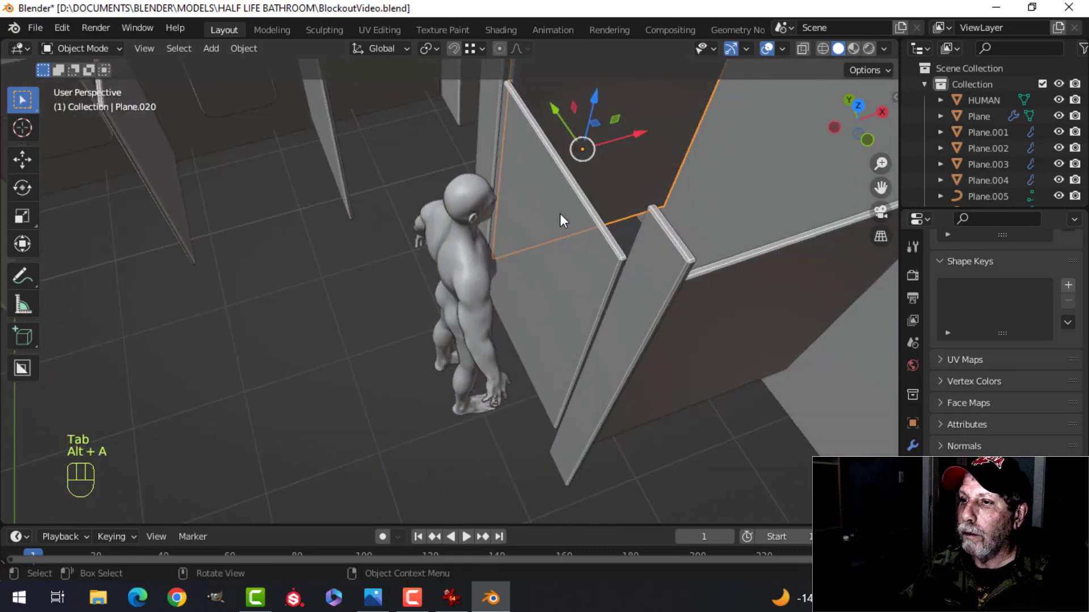
key(Tab)
middle_drag(578, 163, 444, 326)
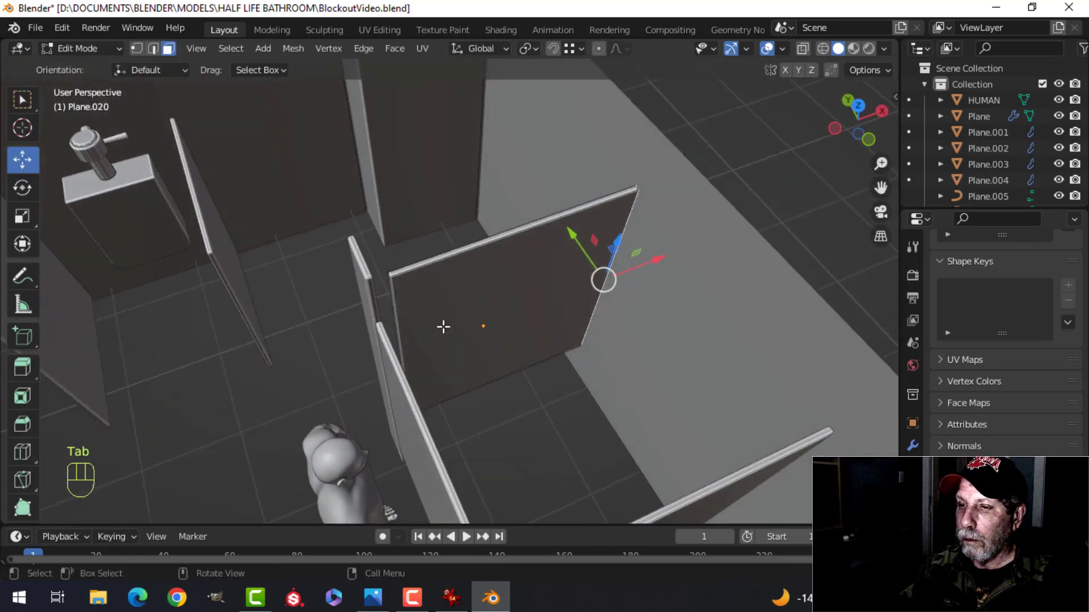
scroll(397, 312, up, 3)
key(Tab)
middle_drag(555, 403, 775, 360)
key(Tab)
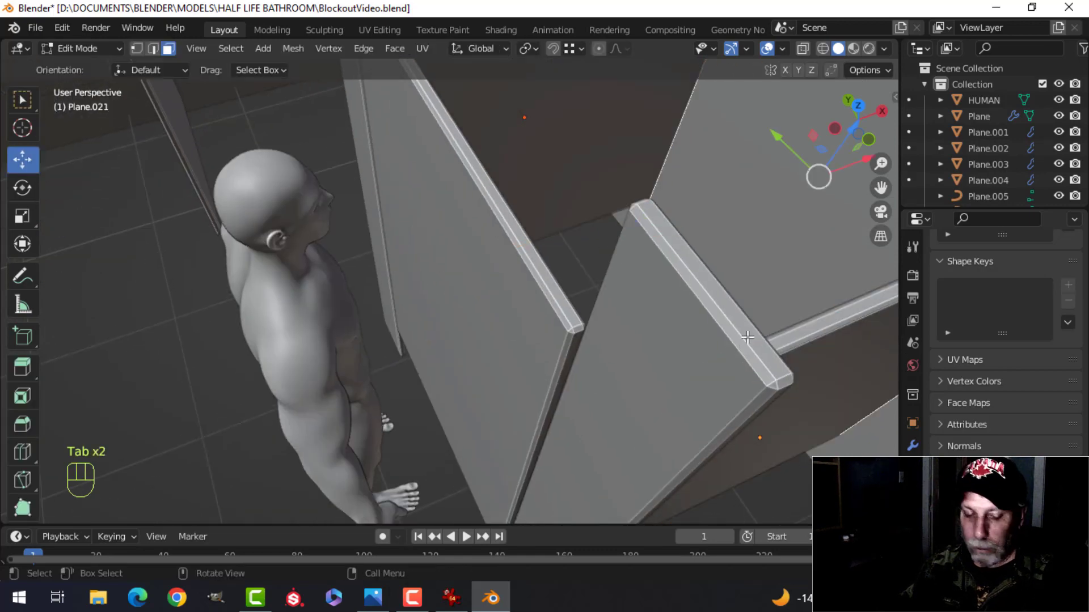
Switch to wireframe shading and select the front end faces of both side partitions
key(z)
click(581, 326)
middle_drag(581, 326, 686, 352)
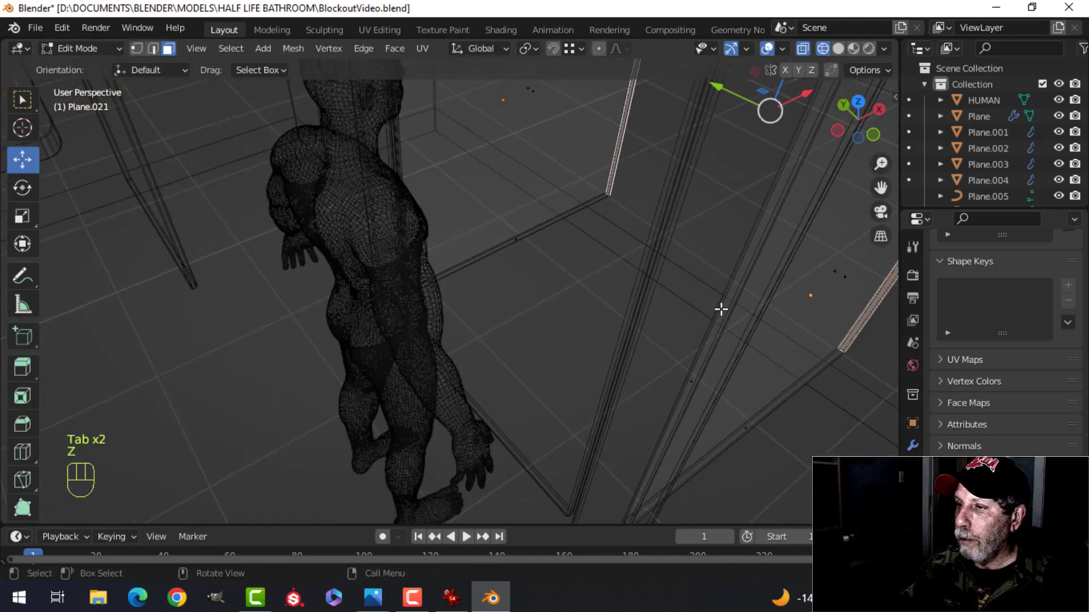
click(694, 380)
scroll(534, 318, down, 5)
shift+middle_drag(408, 204, 563, 214)
scroll(552, 262, up, 5)
shift+click(518, 187)
Move the selected front end faces slightly along X, restore solid shading and leave Edit Mode
scroll(533, 233, down, 3)
mouse_move(520, 138)
mouse_down()
mouse_move(540, 165)
mouse_move(537, 155)
mouse_up()
key(z)
click(588, 166)
mouse_move(588, 167)
middle_down()
mouse_move(565, 184)
mouse_move(415, 214)
mouse_move(554, 218)
mouse_move(529, 221)
mouse_move(554, 231)
mouse_move(524, 231)
mouse_move(511, 251)
mouse_move(465, 264)
mouse_move(537, 306)
mouse_move(539, 258)
mouse_move(557, 359)
mouse_move(581, 319)
mouse_move(557, 315)
mouse_move(553, 355)
mouse_move(547, 338)
mouse_move(545, 427)
mouse_move(524, 328)
mouse_move(615, 399)
middle_up()
key(Tab)
key(alt+a)
Duplicate the bottom face of one front post and scale the copy by 1.353 as a wider foot
key(Tab)
scroll(567, 357, up, 2)
scroll(556, 316, down, 3)
scroll(524, 328, up, 3)
key(shift+d)
click(577, 361)
key(s)
click(643, 405)
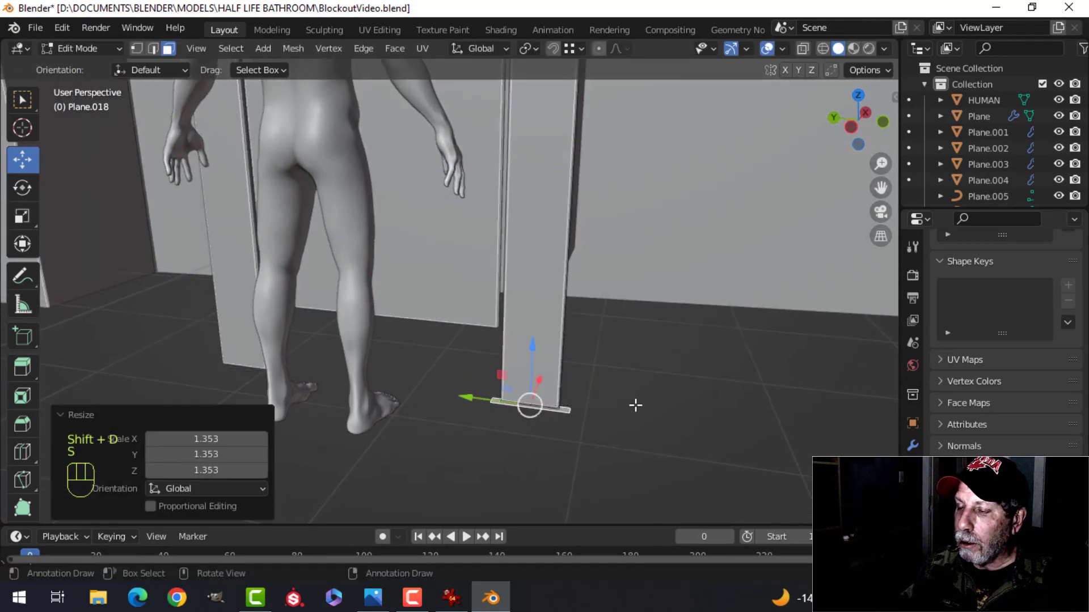
Separate the widened foot face into its own object and extrude it about 0.19 m downward into a block
key(p)
click(630, 397)
key(Tab)
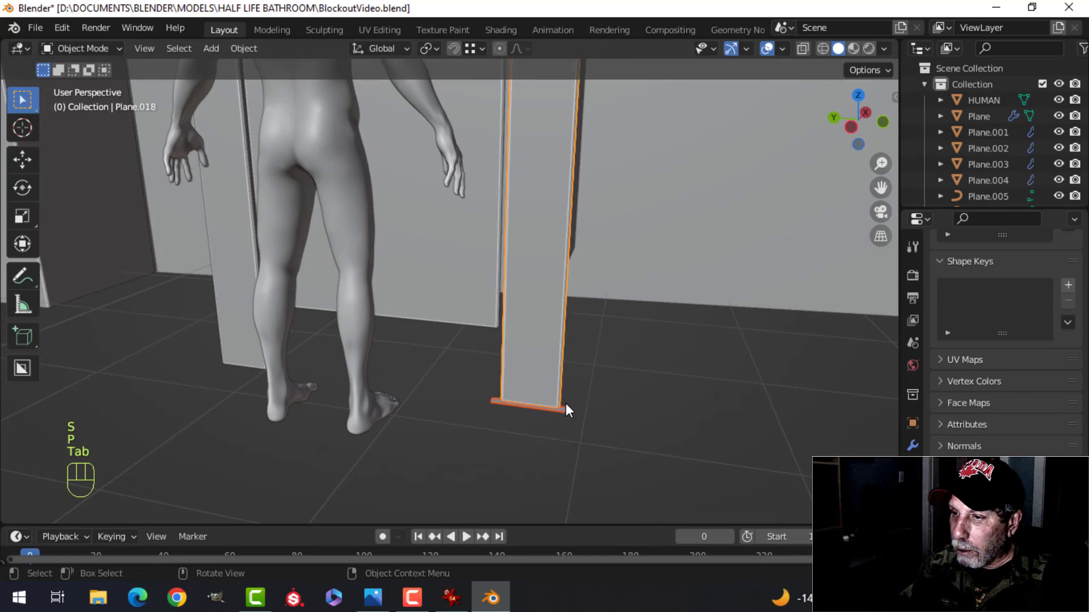
key(Tab)
key(a)
mouse_move(658, 384)
middle_down()
mouse_move(585, 427)
mouse_move(654, 369)
middle_up()
key(e)
click(646, 338)
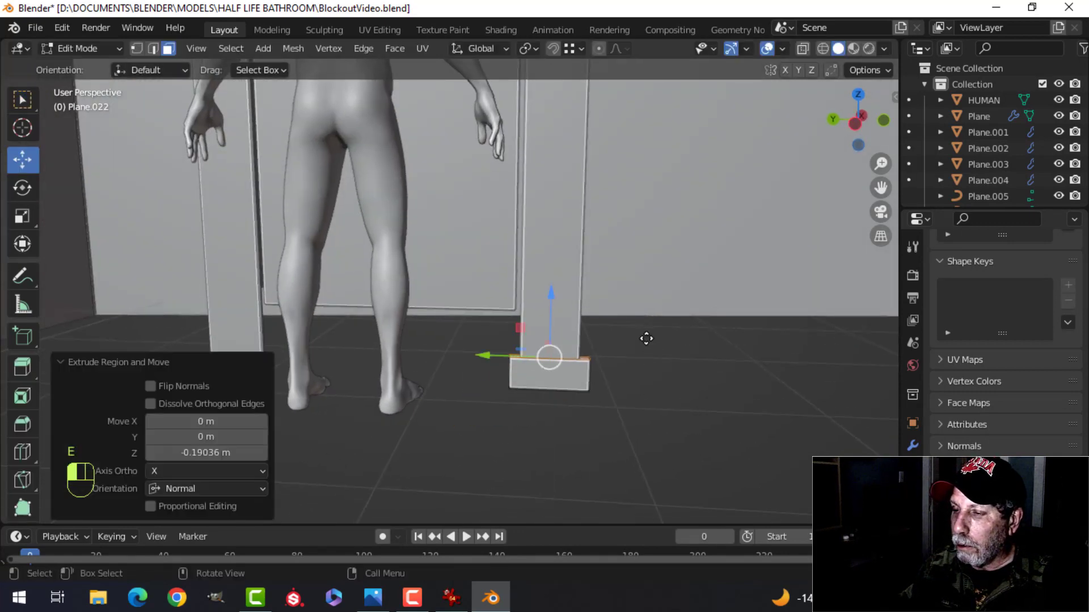
Scale the whole foot block along X so it is slightly thicker than the post
key(a)
middle_drag(617, 369, 532, 365)
key(s)
key(x)
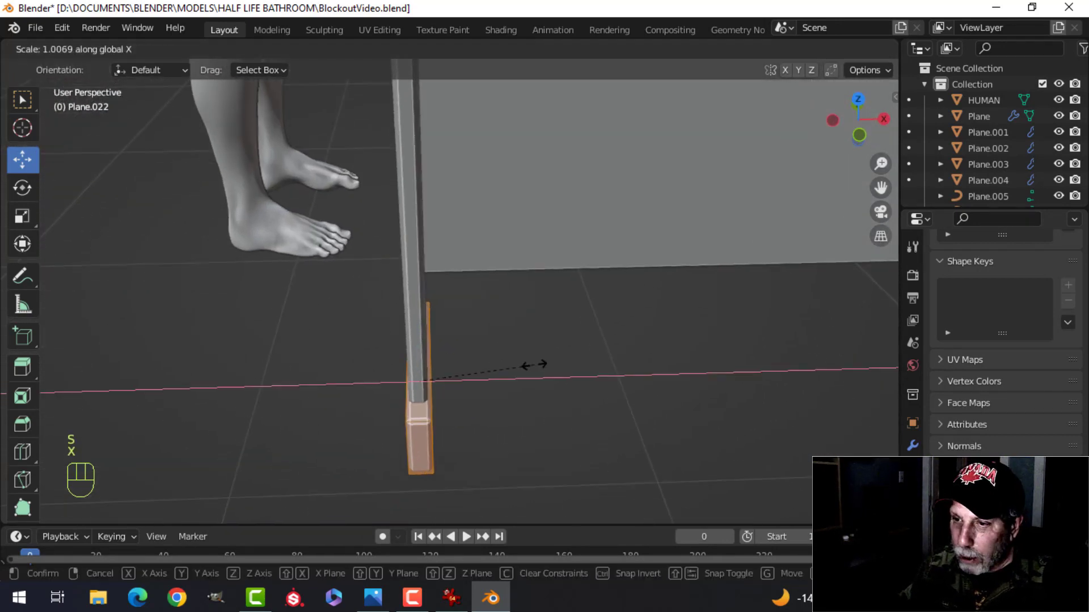
click(547, 367)
Duplicate the foot block along Y to the base of the other front post and leave Edit Mode
middle_drag(457, 389, 639, 381)
key(shift+d)
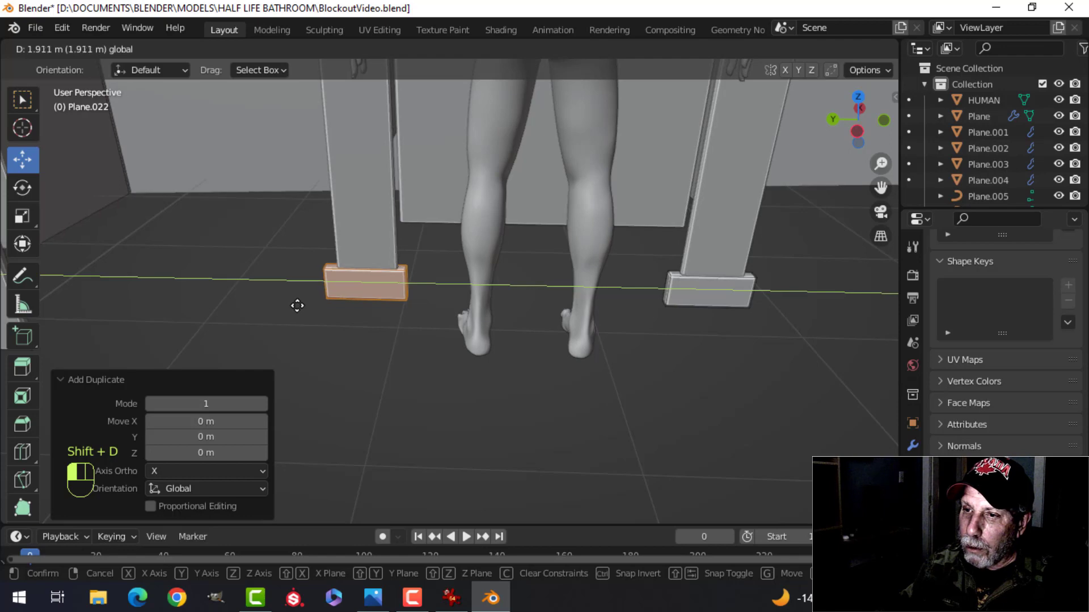
click(300, 306)
drag(305, 282, 301, 282)
key(Tab)
scroll(727, 265, down, 4)
key(alt+a)
Try to duplicate the door with one post and side partition and place the copy farther along the back wall
middle_drag(726, 266, 505, 347)
scroll(550, 273, down, 5)
scroll(616, 382, up, 4)
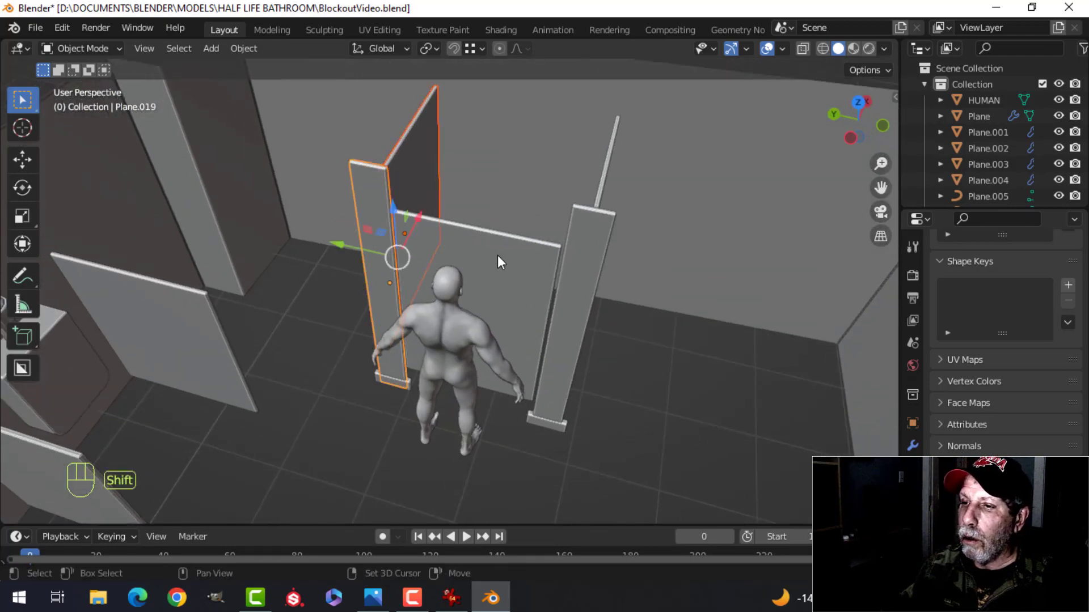
shift+click(498, 256)
scroll(498, 255, down, 3)
middle_drag(624, 288, 597, 264)
key(shift+d)
right_click(552, 358)
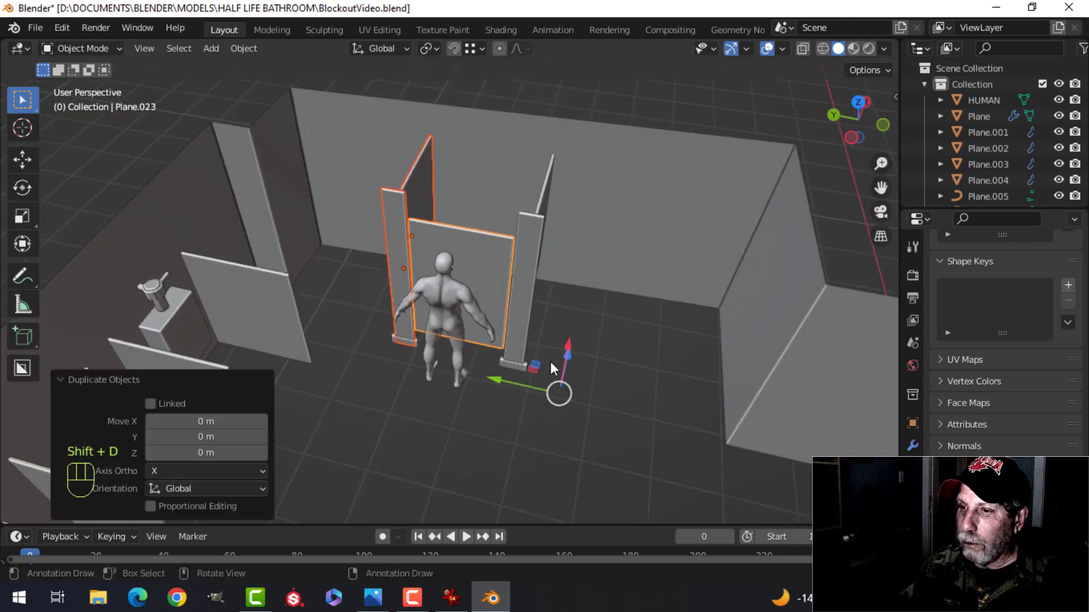
key(g)
key(x)
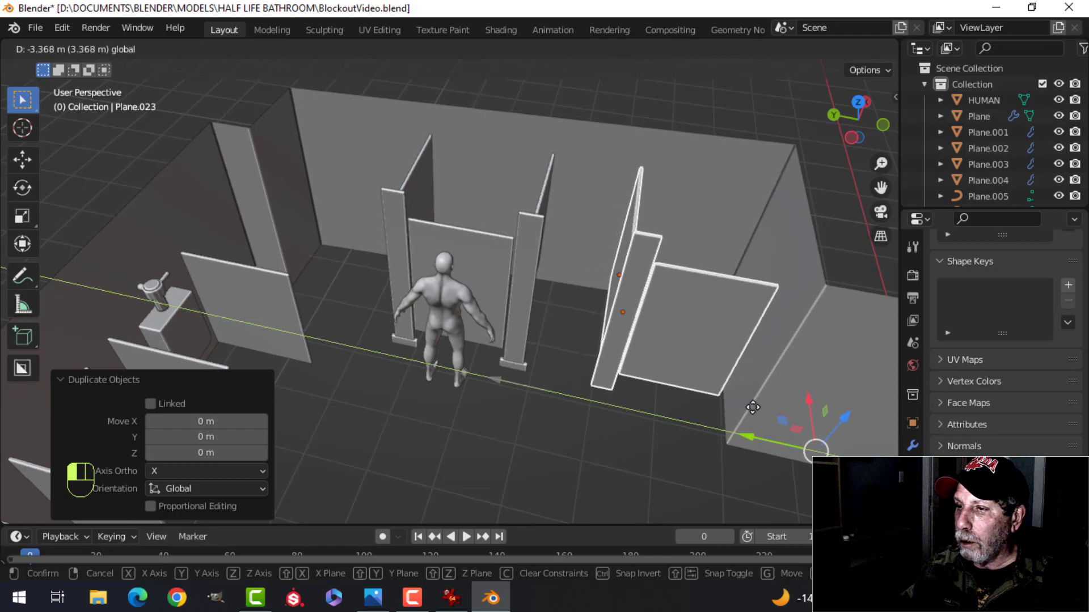
click(752, 408)
click(701, 345)
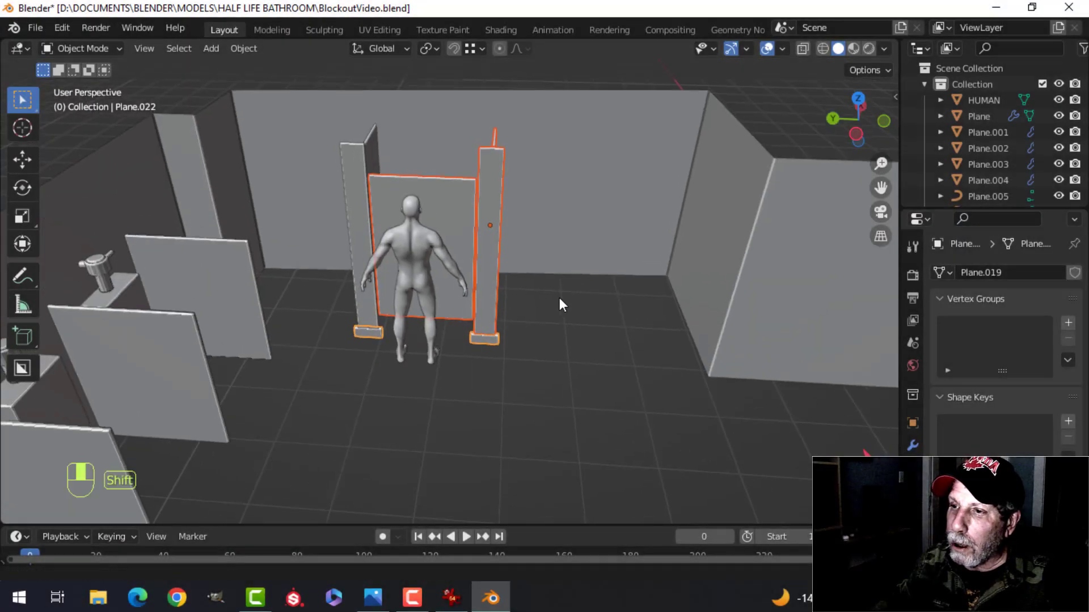
Duplicate the door, its adjacent post, side partition and foot blocks, and move the copy along Y beside the first stall
shift+middle_drag(559, 304, 562, 299)
key(shift+d)
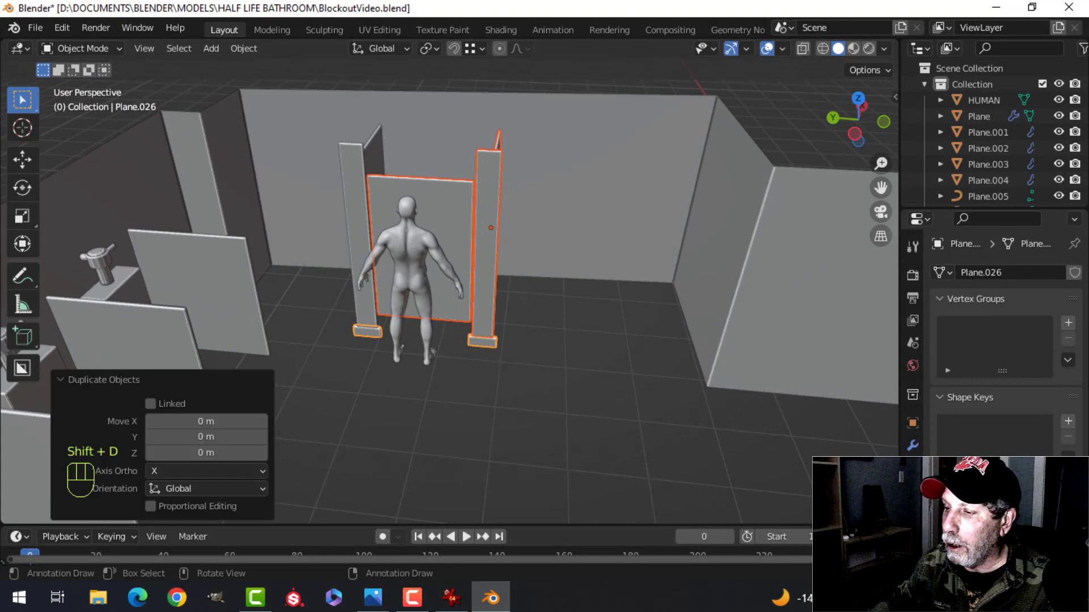
key(g)
key(y)
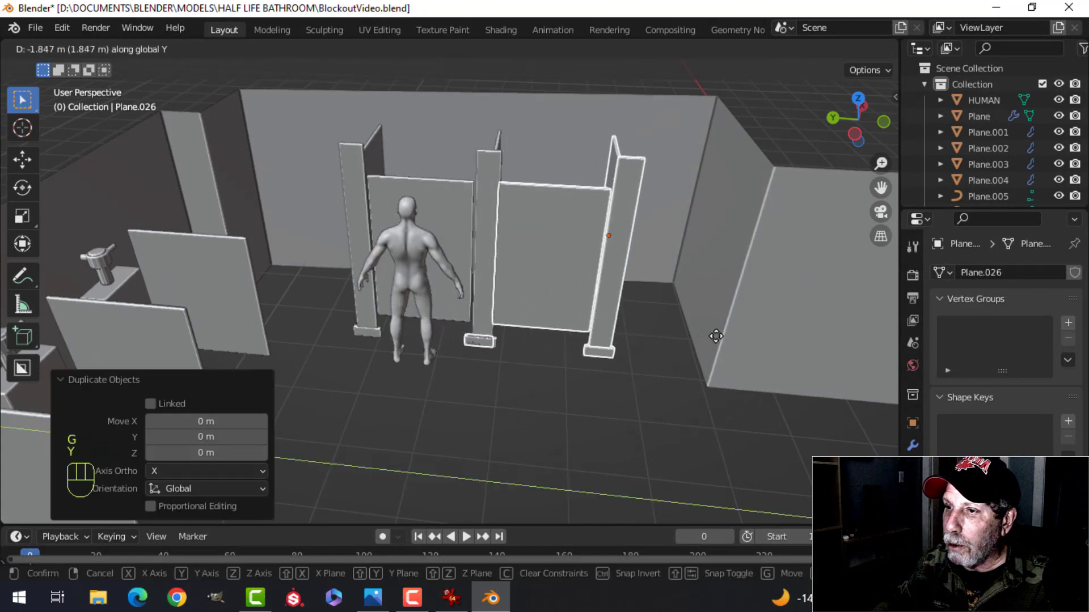
click(782, 338)
Delete the faces of the surplus foot block in the duplicated stall parts
scroll(624, 386, up, 4)
key(Tab)
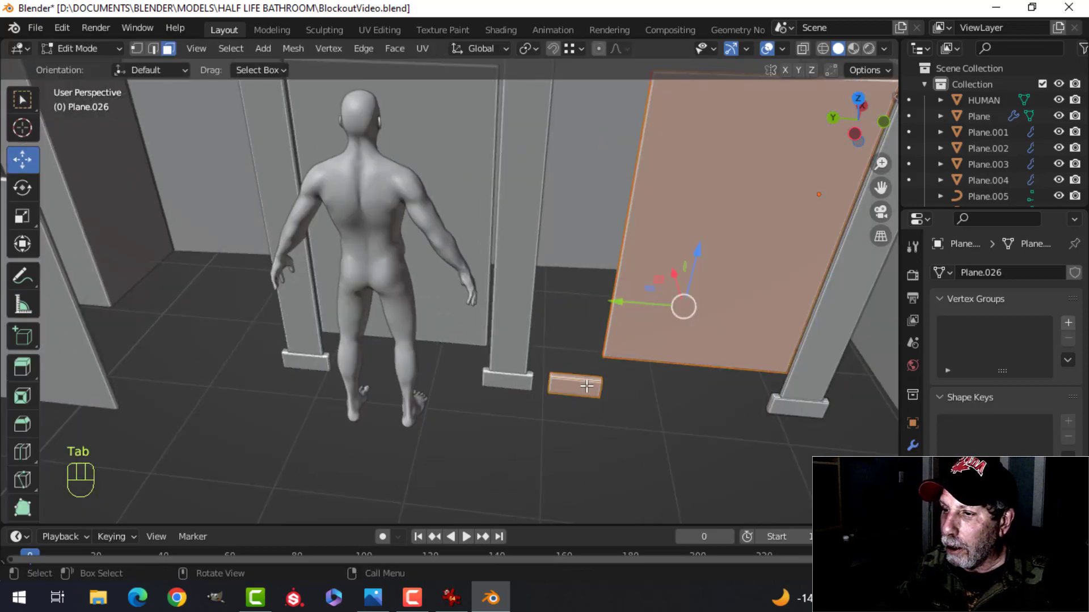
click(588, 390)
key(ctrl+l)
key(x)
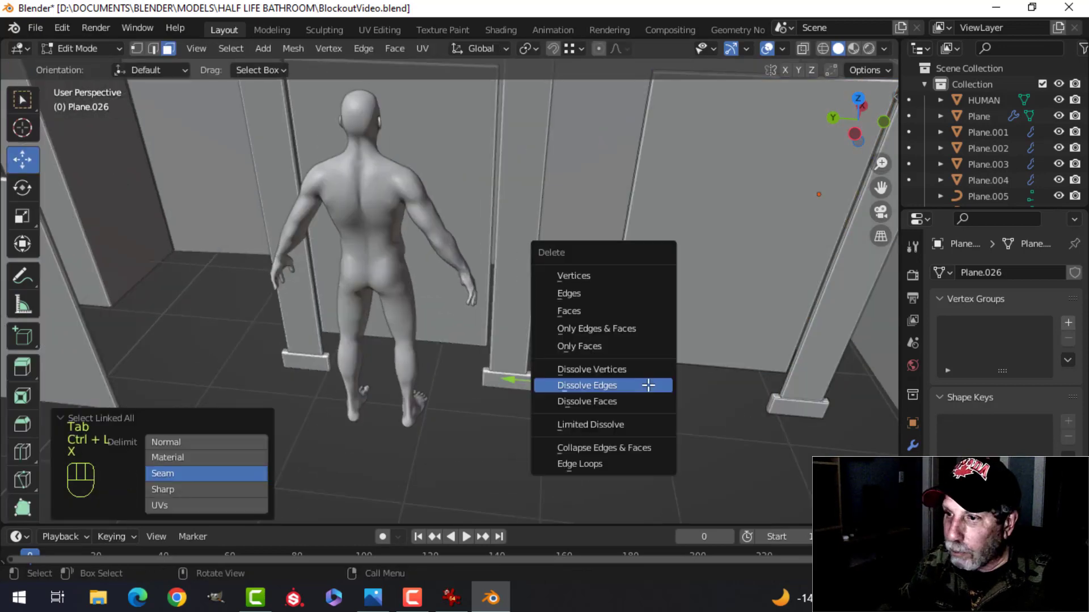
click(625, 312)
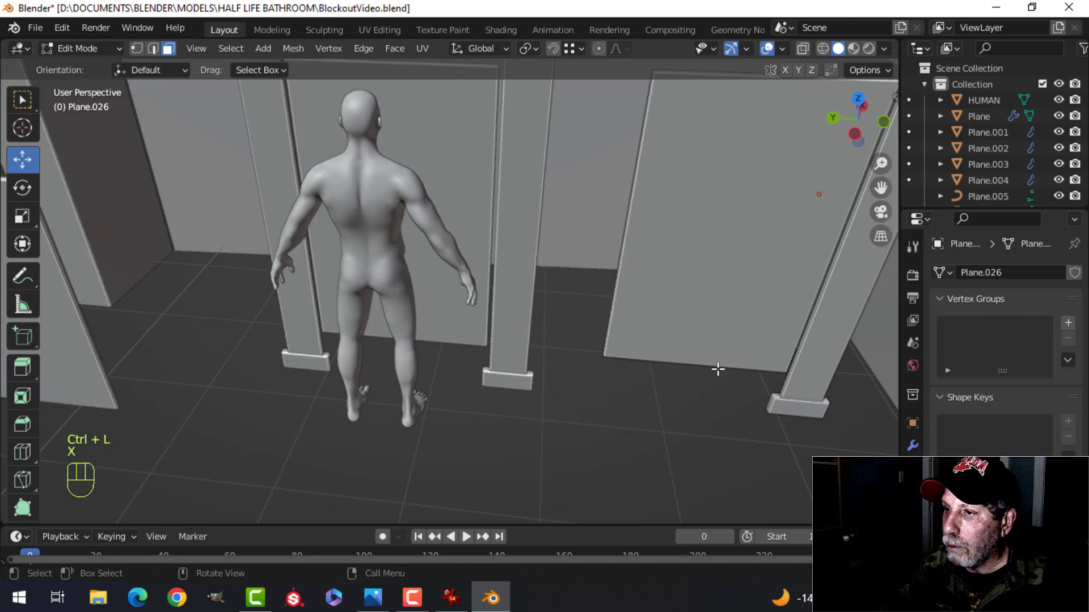
scroll(714, 368, down, 5)
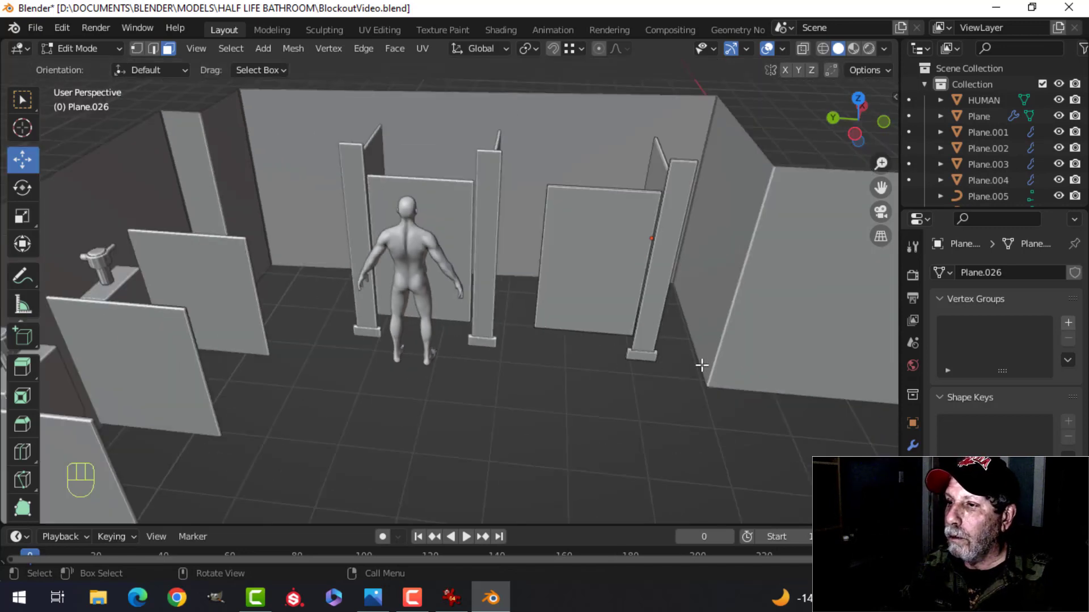
Move all of the duplicated stall geometry about 0.6 m along Y up to the middle post and leave Edit Mode
key(Tab)
key(Tab)
key(a)
shift+middle_drag(657, 324, 615, 340)
drag(564, 303, 511, 298)
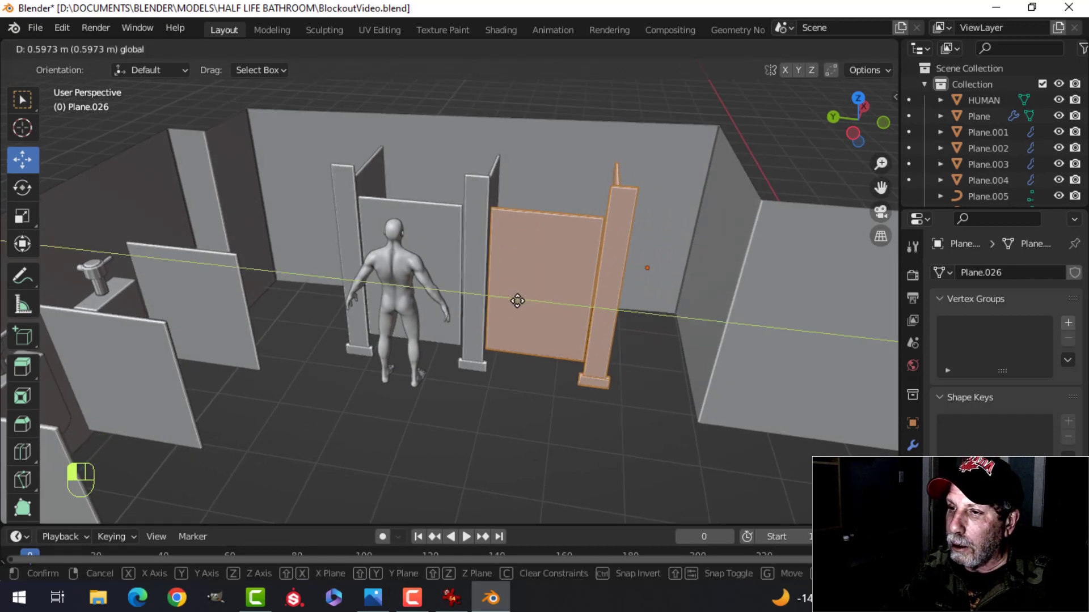
drag(515, 300, 515, 300)
middle_drag(566, 301, 558, 186)
key(alt+a)
key(Tab)
key(alt+a)
scroll(595, 261, up, 3)
mouse_move(637, 311)
middle_down()
mouse_move(635, 260)
mouse_move(620, 289)
mouse_move(637, 283)
mouse_move(673, 304)
mouse_move(588, 324)
mouse_move(624, 326)
middle_up()
key(alt+a)
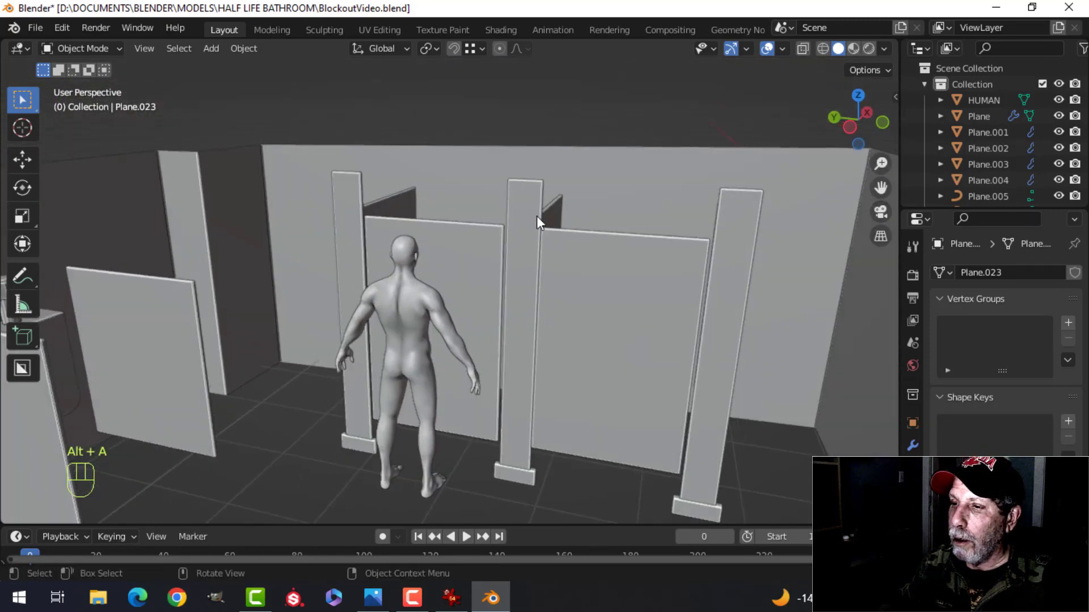
Duplicate the middle post's mesh, rotate the copy 90° about X and raise it 1.761 m as a header beam
key(Tab)
key(a)
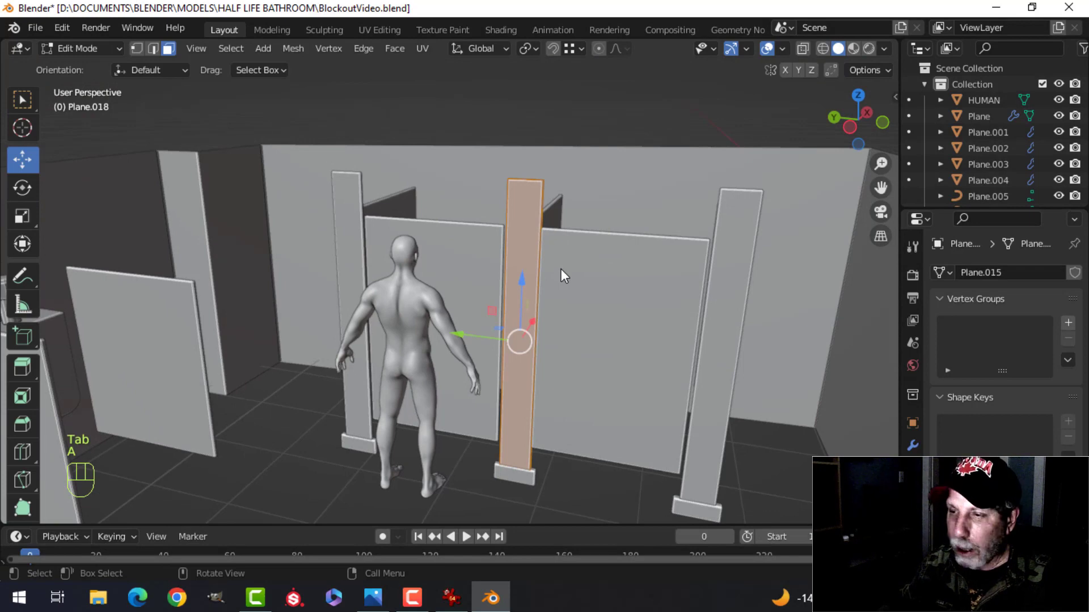
key(shift+d)
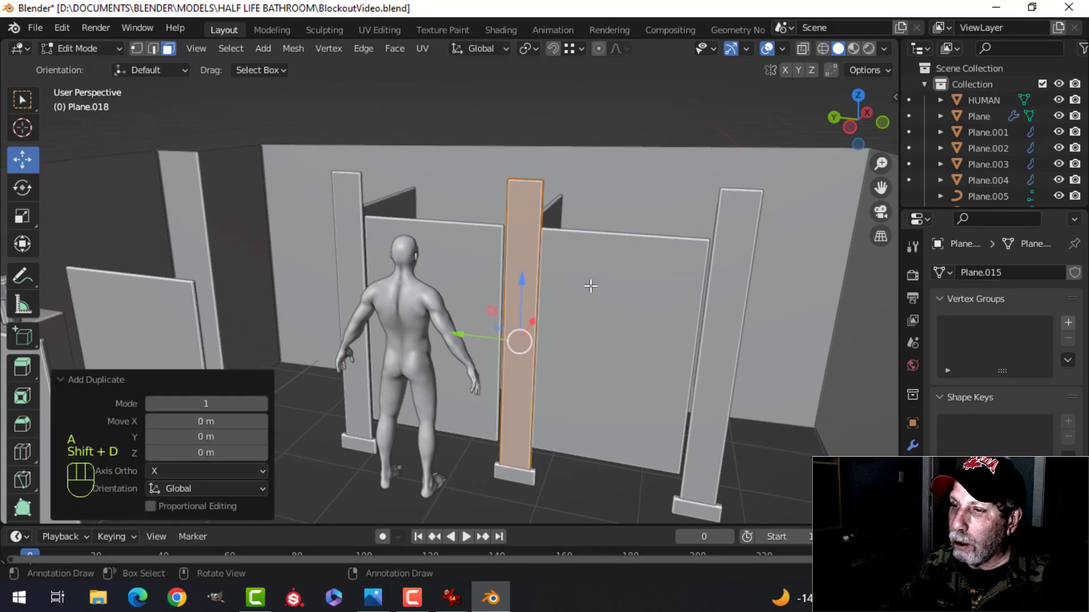
text(r90)
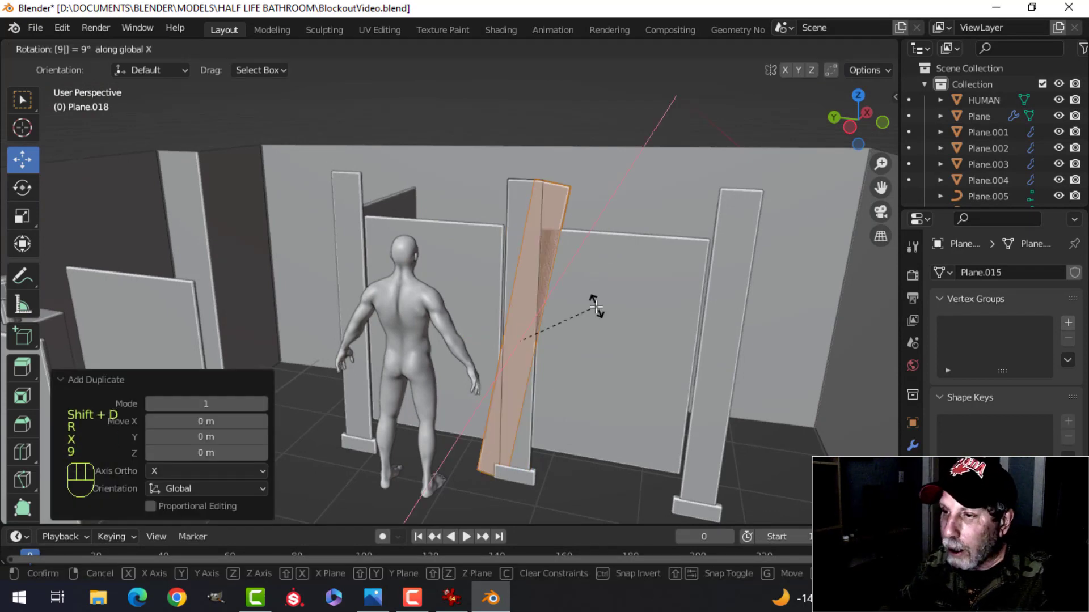
click(574, 317)
drag(521, 295, 544, 115)
Scale the header beam by 0.750 along Z and lengthen it to span all three front posts
middle_drag(640, 210, 531, 222)
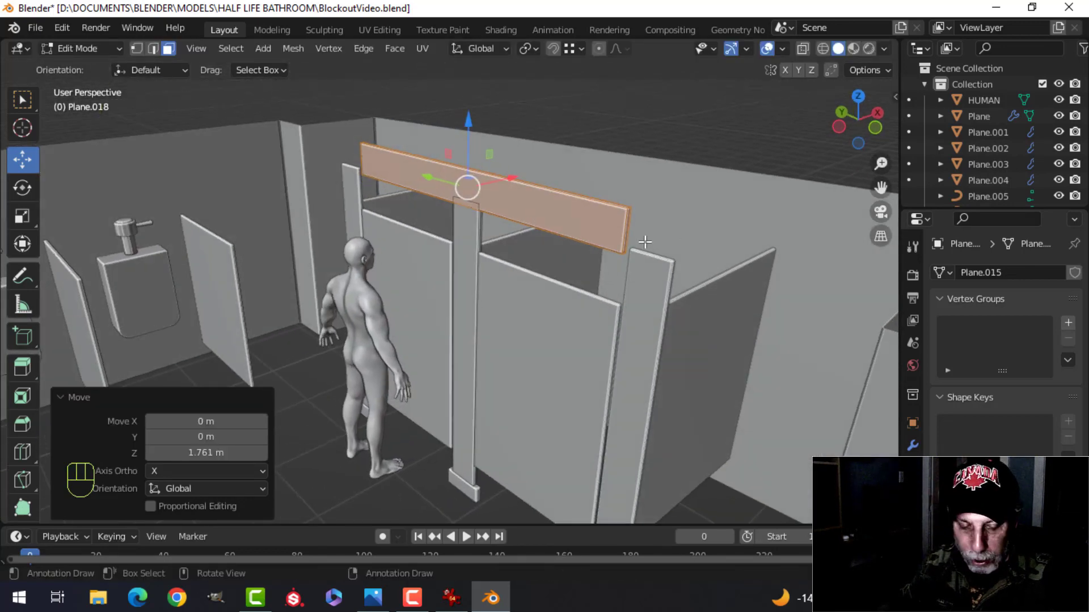
key(s)
key(z)
click(601, 237)
middle_drag(619, 231, 545, 244)
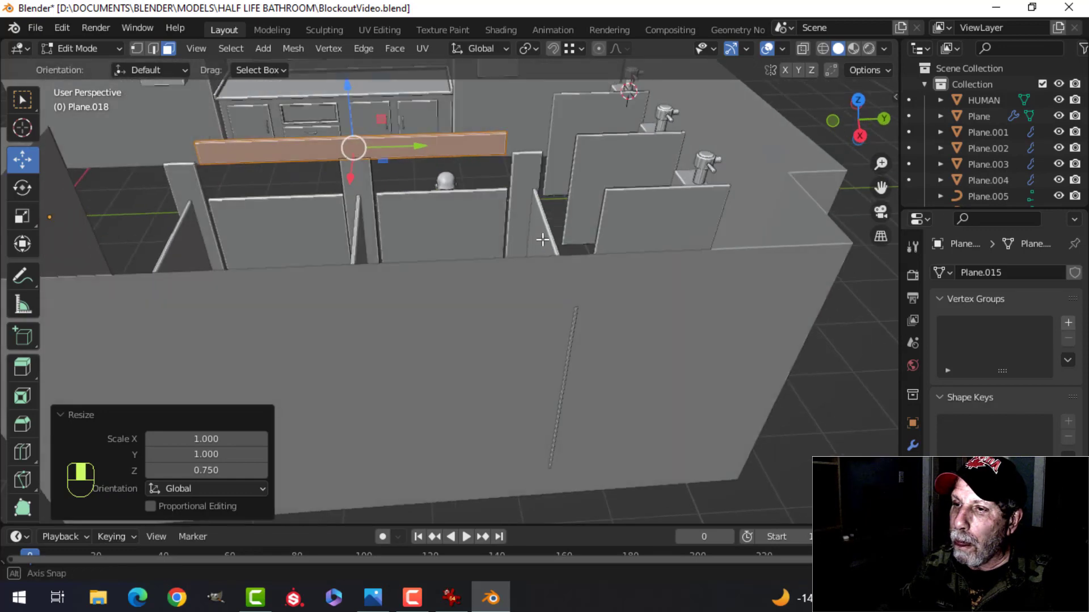
key(s)
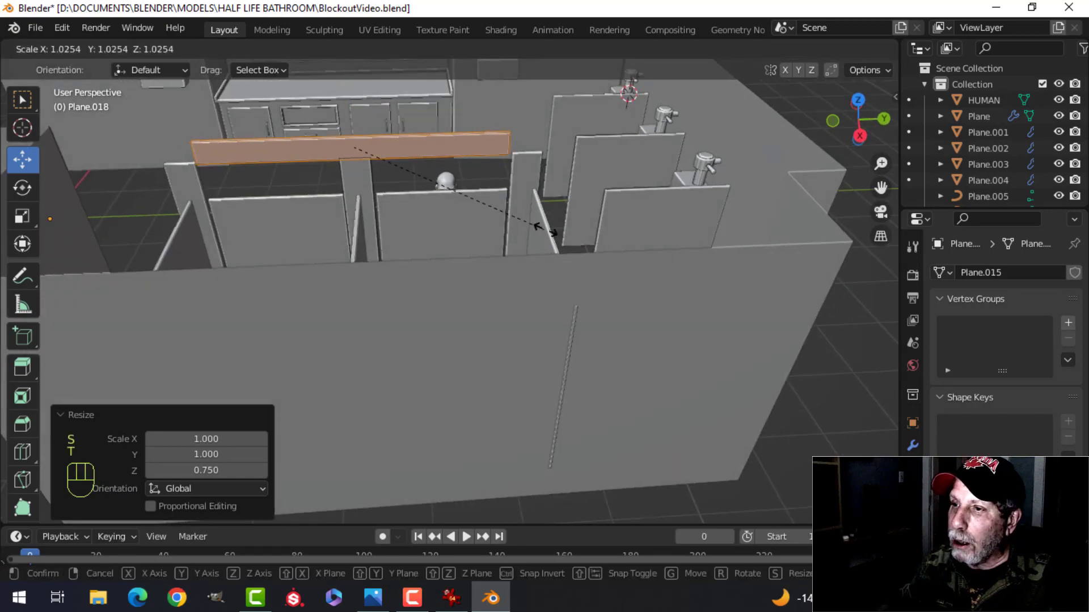
click(597, 229)
middle_drag(596, 229, 497, 186)
key(alt+a)
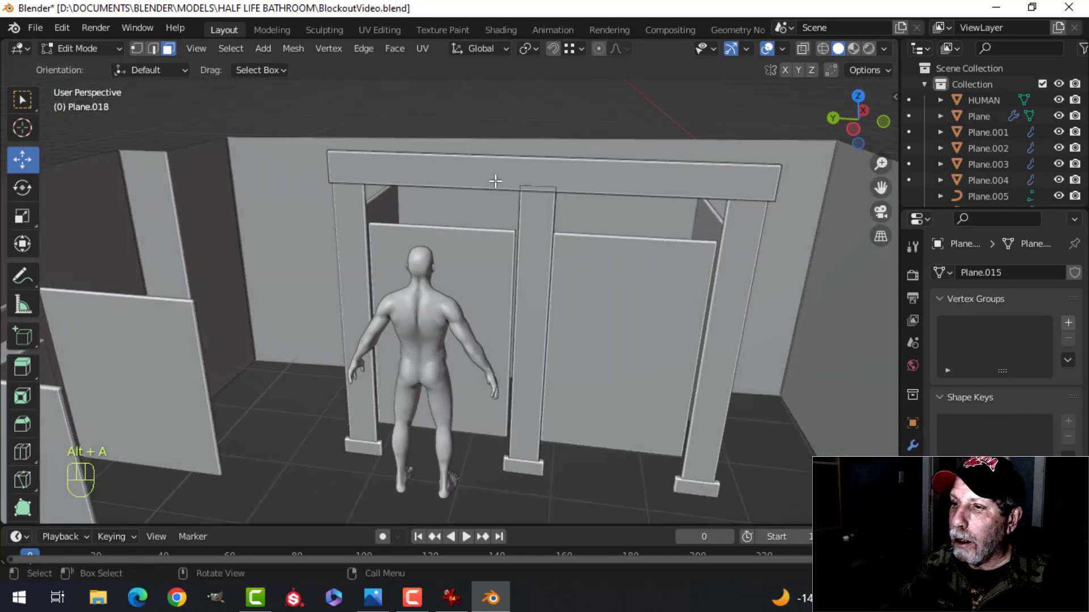
key(ctrl+r)
click(511, 180)
key(Escape)
key(ctrl+z)
key(Tab)
key(Tab)
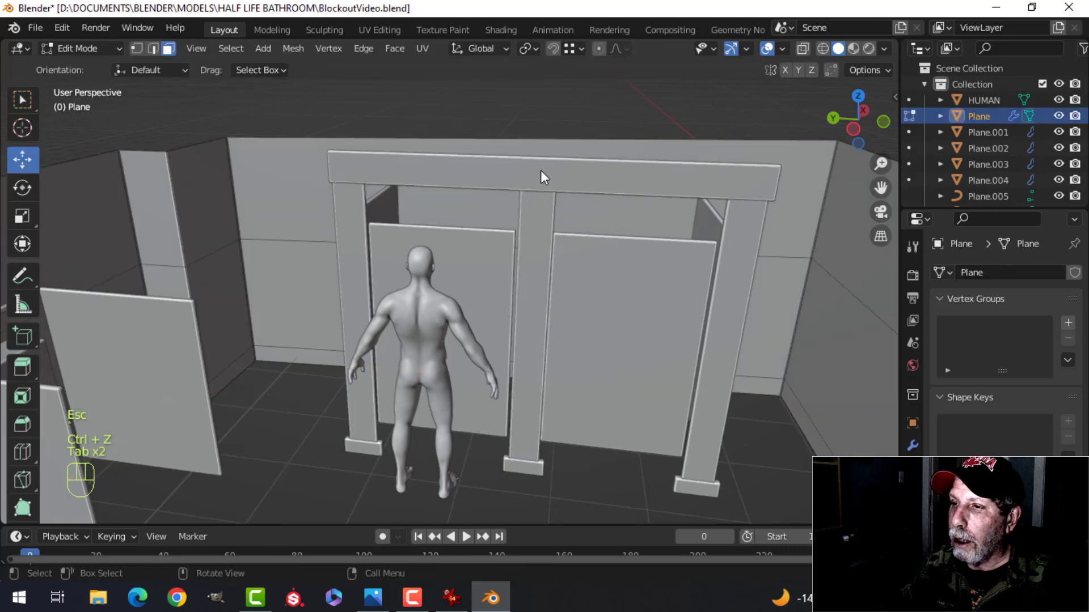
key(Tab)
key(Tab)
Select the header beam's linked geometry and separate it into its own object
click(606, 171)
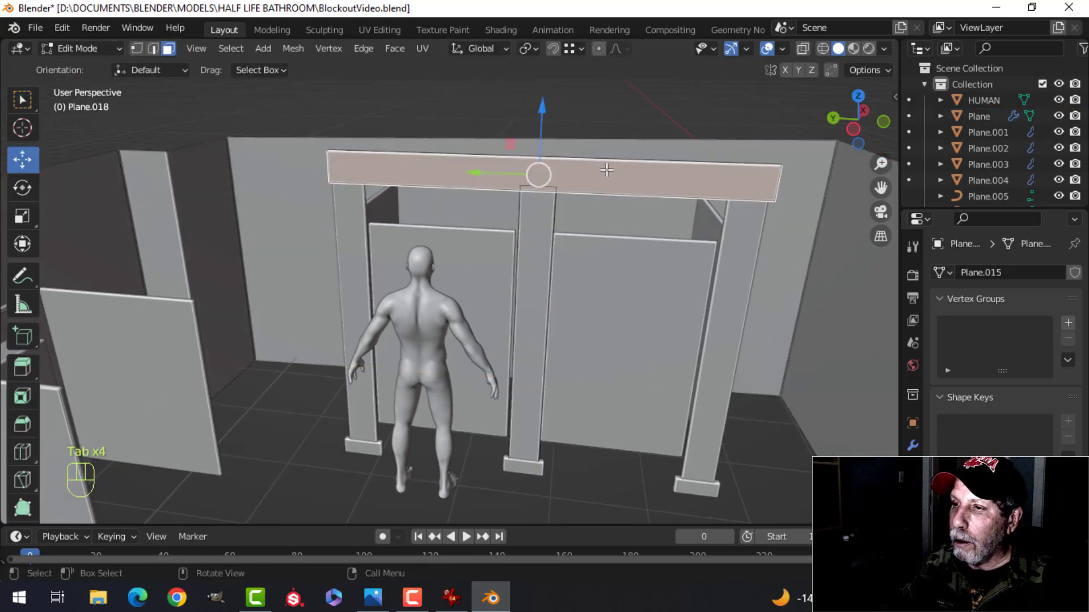
key(ctrl+l)
key(p)
click(606, 169)
key(Tab)
Open the header beam in Edit Mode and add one centred vertical loop cut
middle_drag(642, 205, 507, 235)
scroll(488, 182, down, 2)
scroll(486, 214, down, 4)
scroll(461, 254, up, 3)
click(338, 202)
key(Tab)
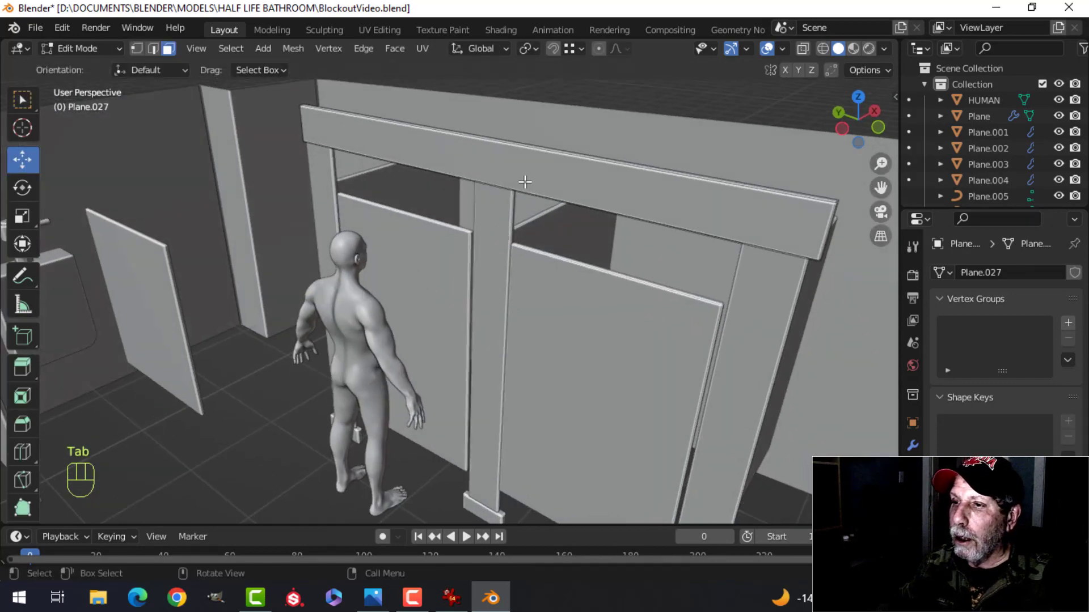
click(526, 159)
right_click(533, 160)
Bevel the header beam's centre loop by 2.04 m with one segment, bringing the edges near both ends
middle_drag(547, 202, 603, 202)
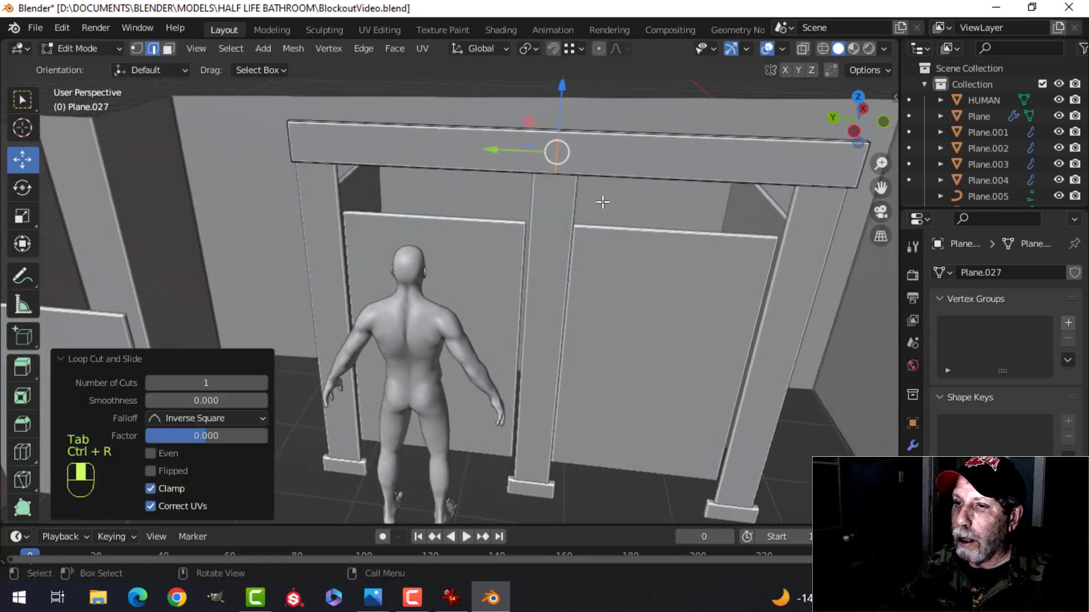
scroll(645, 194, up, 2)
key(ctrl+b)
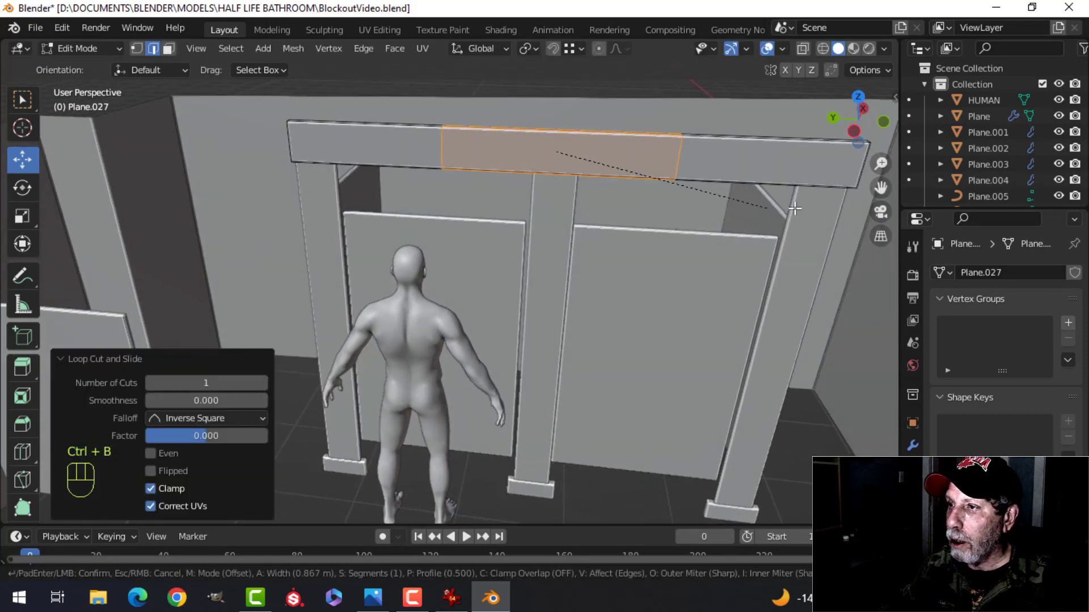
click(33, 213)
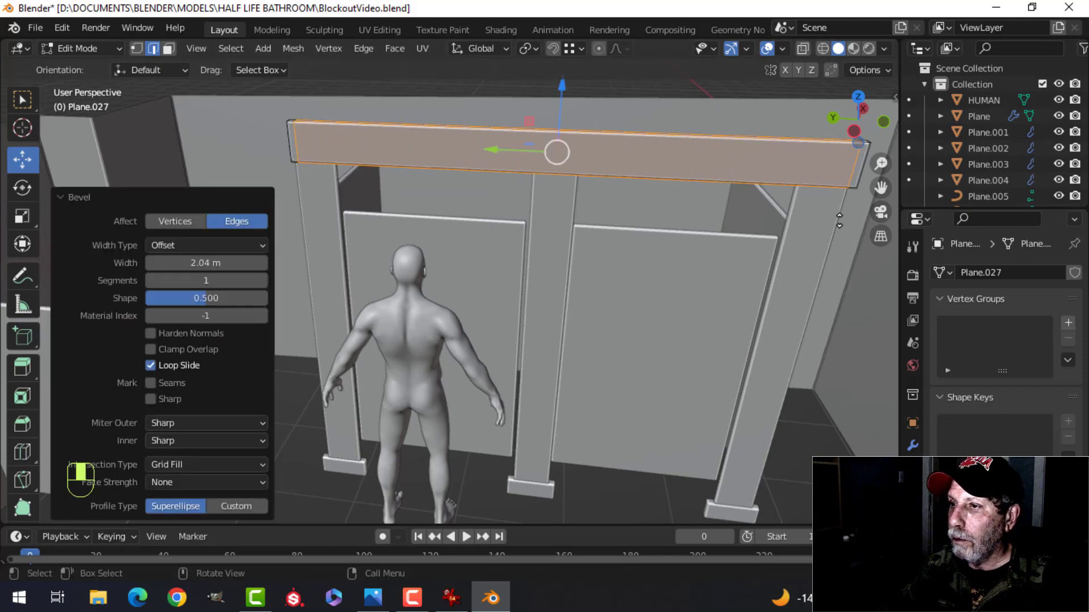
key(alt+a)
Extrude the narrow rear faces at both ends of the header beam toward the back wall and leave Edit Mode
middle_drag(824, 225, 551, 221)
shift+middle_drag(295, 175, 288, 215)
scroll(341, 210, up, 2)
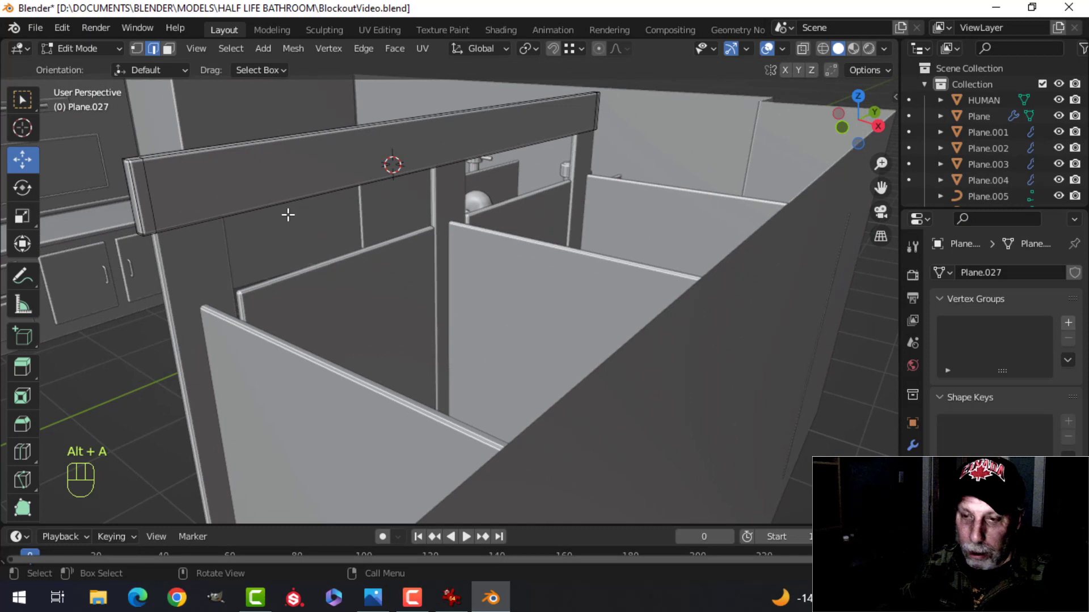
click(148, 191)
scroll(518, 144, down, 4)
scroll(517, 143, up, 4)
middle_drag(533, 283, 508, 294)
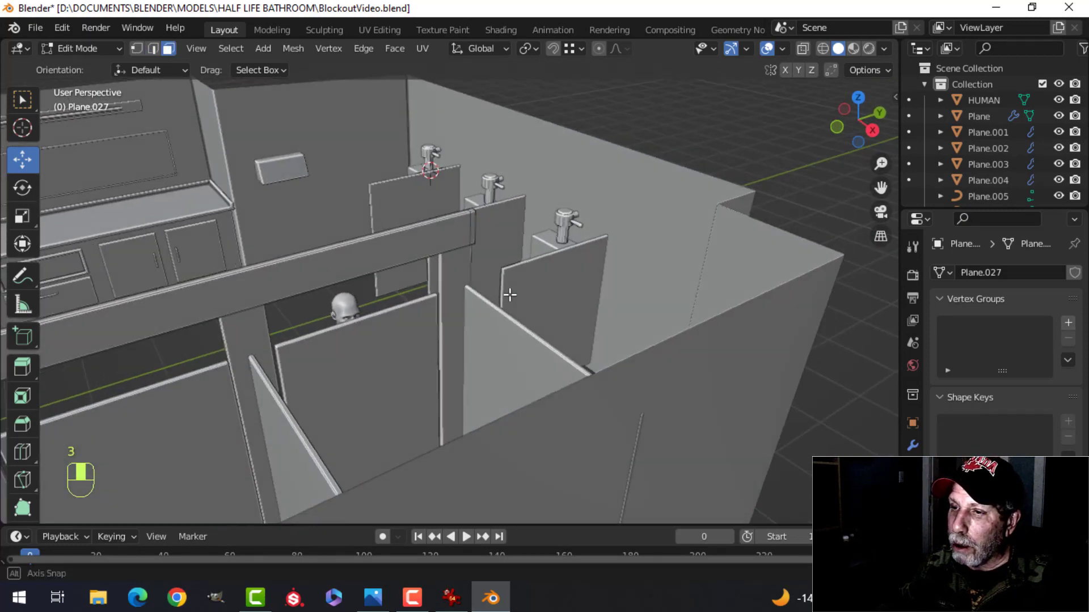
scroll(567, 261, up, 2)
scroll(496, 226, down, 4)
shift+middle_drag(496, 225, 502, 261)
middle_drag(504, 271, 542, 278)
shift+middle_drag(416, 329, 496, 335)
key(e)
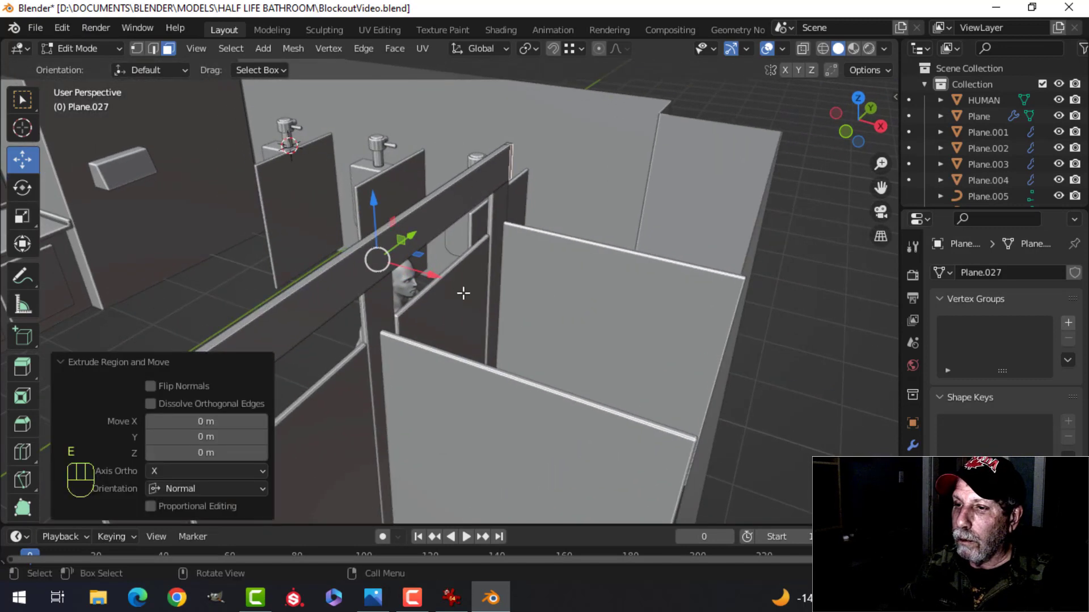
click(755, 405)
key(Tab)
middle_drag(573, 303, 696, 271)
key(alt+a)
scroll(642, 275, up, 2)
scroll(673, 278, down, 3)
shift+middle_drag(599, 292, 552, 290)
scroll(340, 287, down, 1)
click(303, 273)
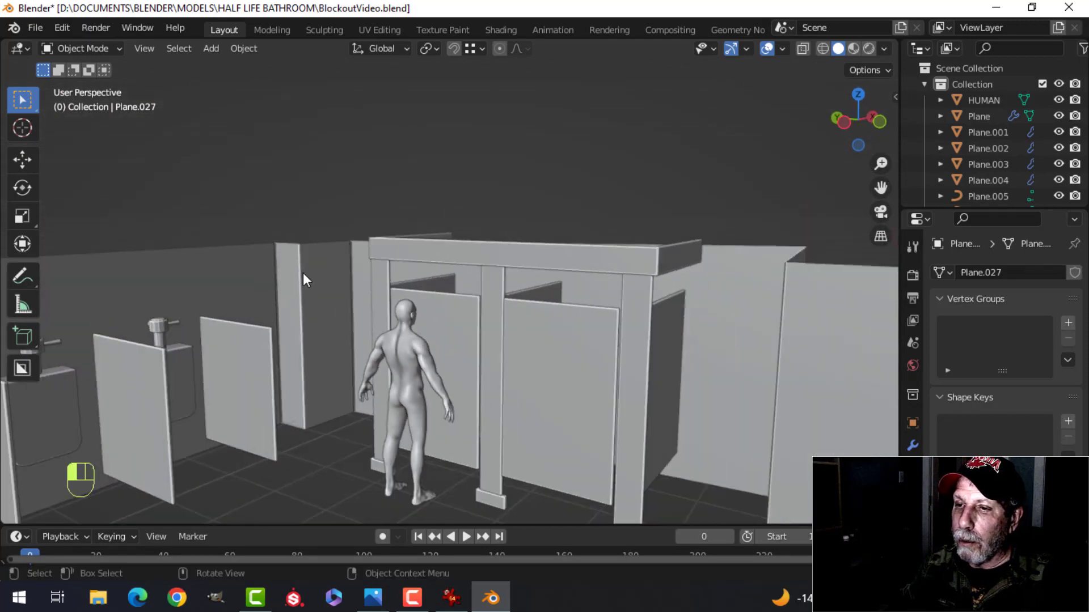
key(Tab)
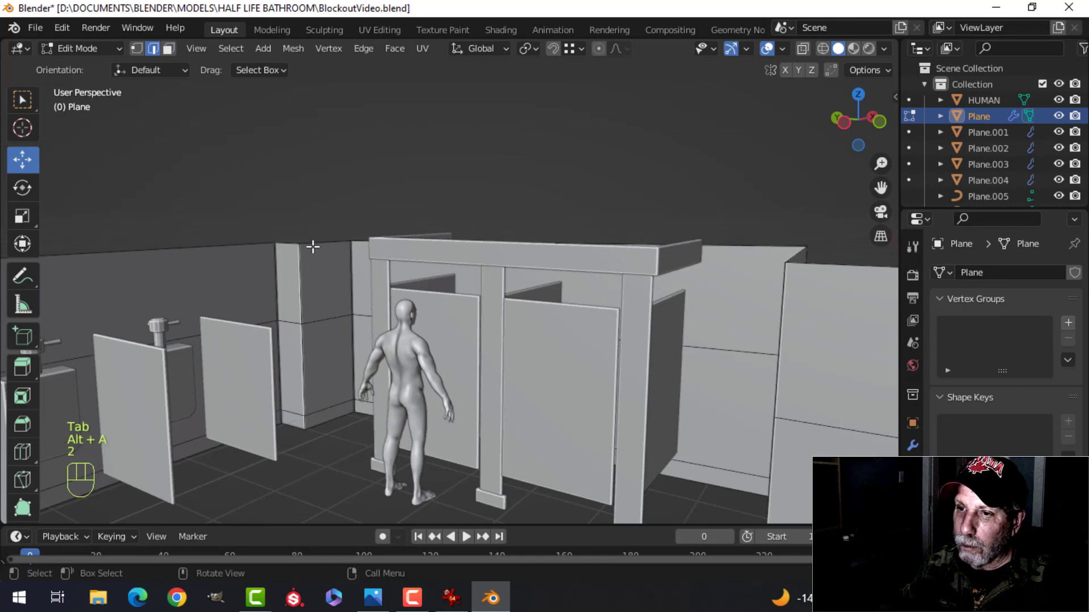
drag(356, 217, 353, 199)
key(alt+a)
key(Tab)
key(alt+a)
Raise the selected top edges of the room walls slightly, leave Edit Mode and save the file
middle_drag(449, 259, 476, 254)
scroll(379, 273, down, 3)
middle_drag(476, 254, 361, 214)
click(287, 247)
key(Tab)
scroll(302, 264, up, 4)
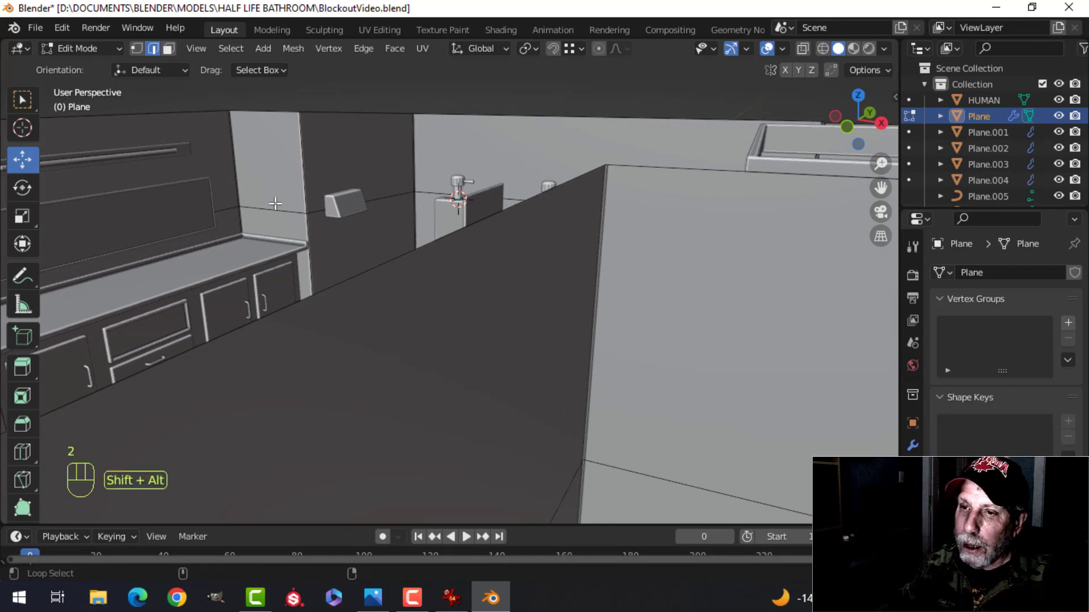
drag(420, 213, 418, 201)
key(Tab)
scroll(424, 227, down, 4)
key(alt+a)
middle_drag(424, 227, 381, 249)
scroll(614, 240, up, 3)
scroll(529, 186, down, 2)
key(ctrl+s)
Duplicate a vertical cabinet door handle and move the copy along X toward the toilet stalls
shift+middle_drag(302, 295, 364, 221)
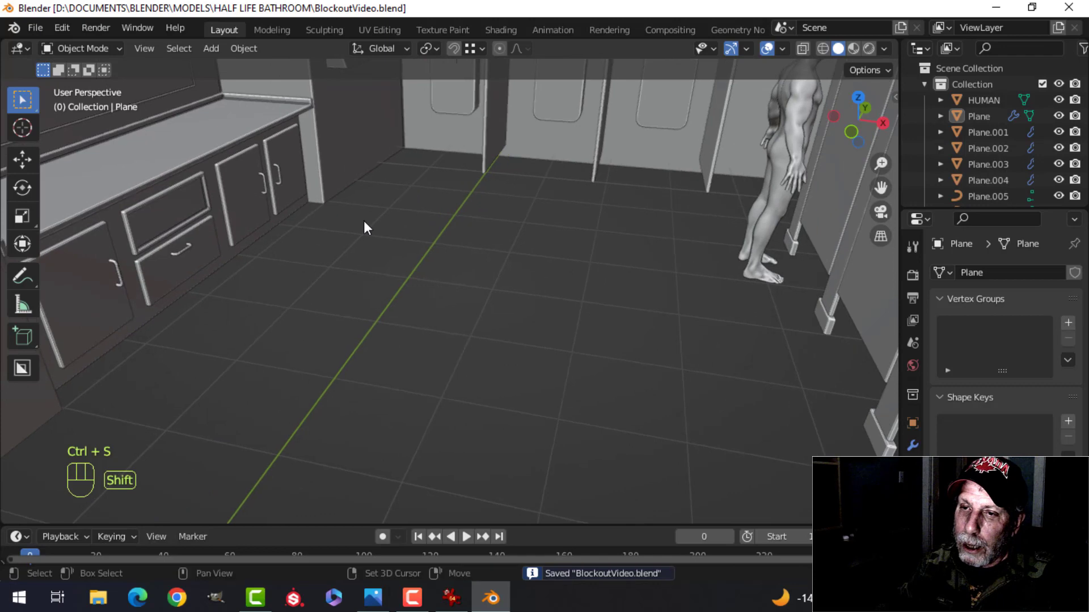
click(176, 253)
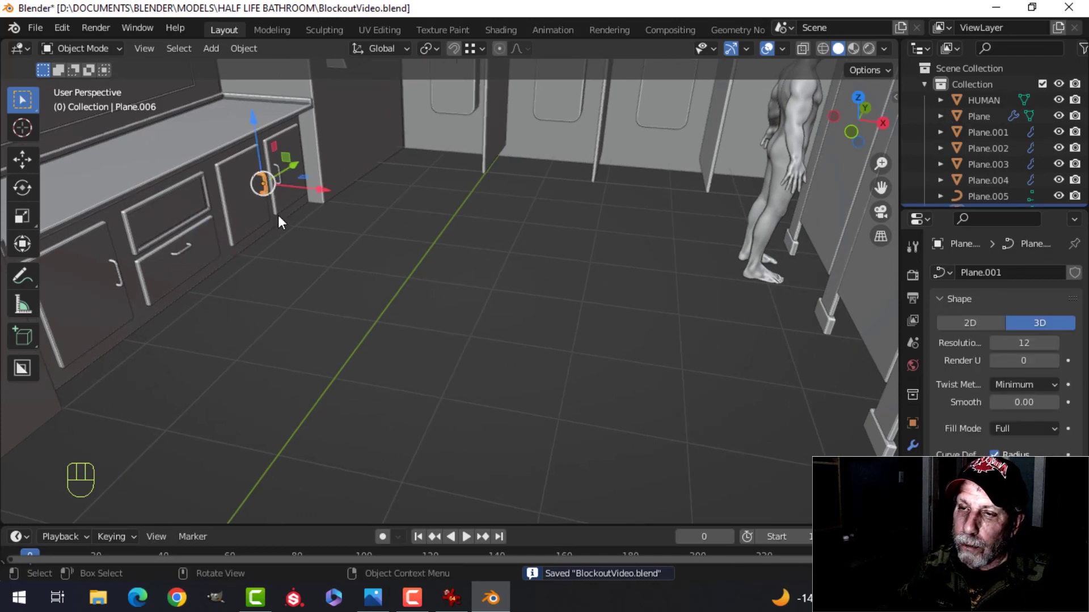
shift+middle_drag(248, 208, 377, 247)
key(shift+d)
key(x)
click(648, 225)
middle_drag(648, 224, 528, 267)
Snap the 3D cursor to the vertical edge of the nearer stall door beside the middle post
click(596, 243)
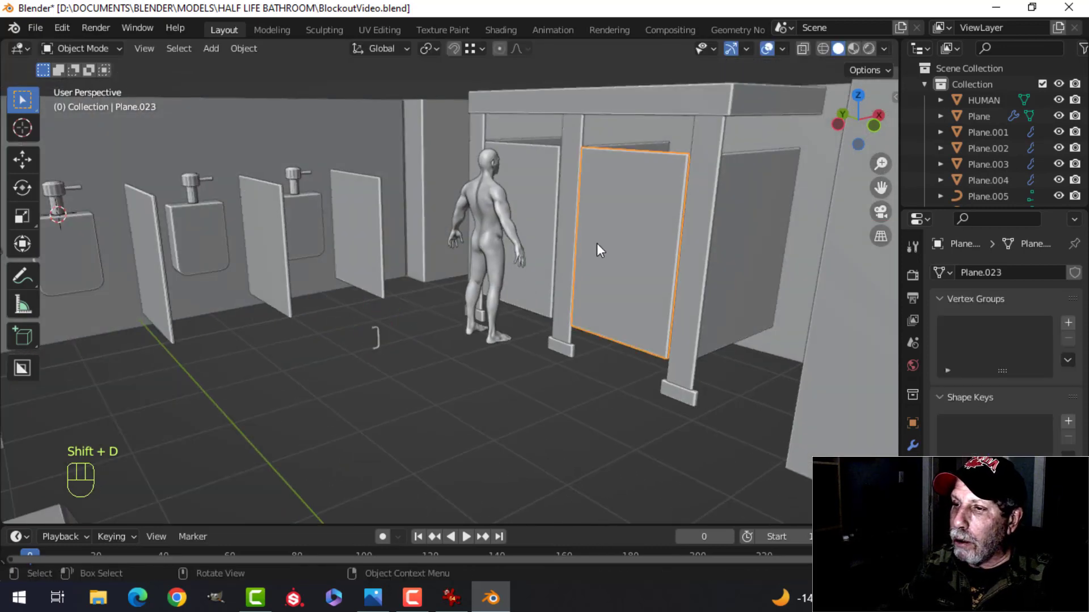
key(Tab)
key(2)
click(596, 243)
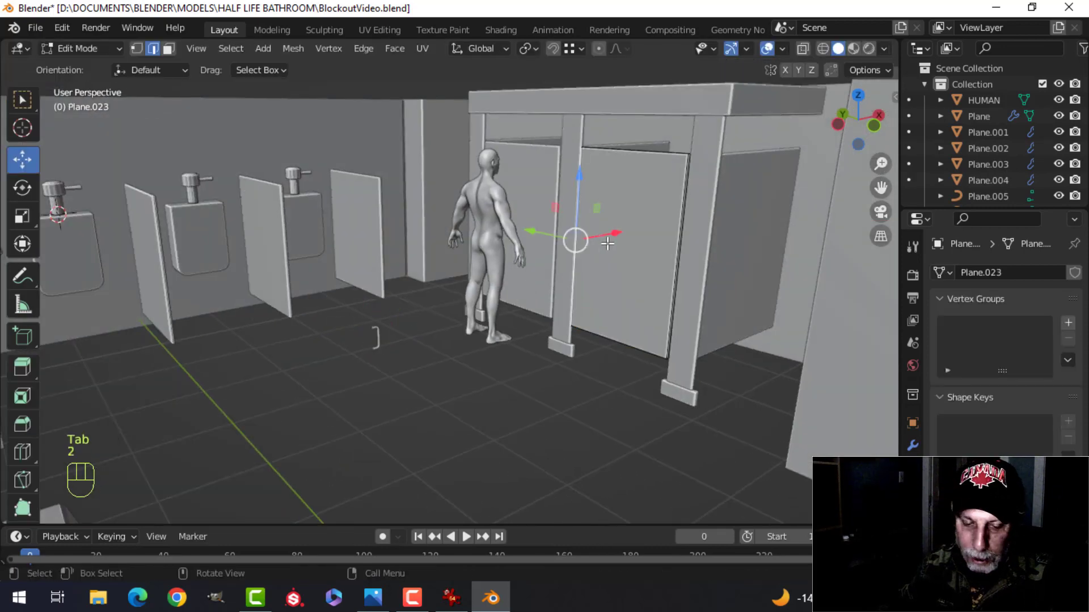
key(shift+s)
click(605, 327)
key(Tab)
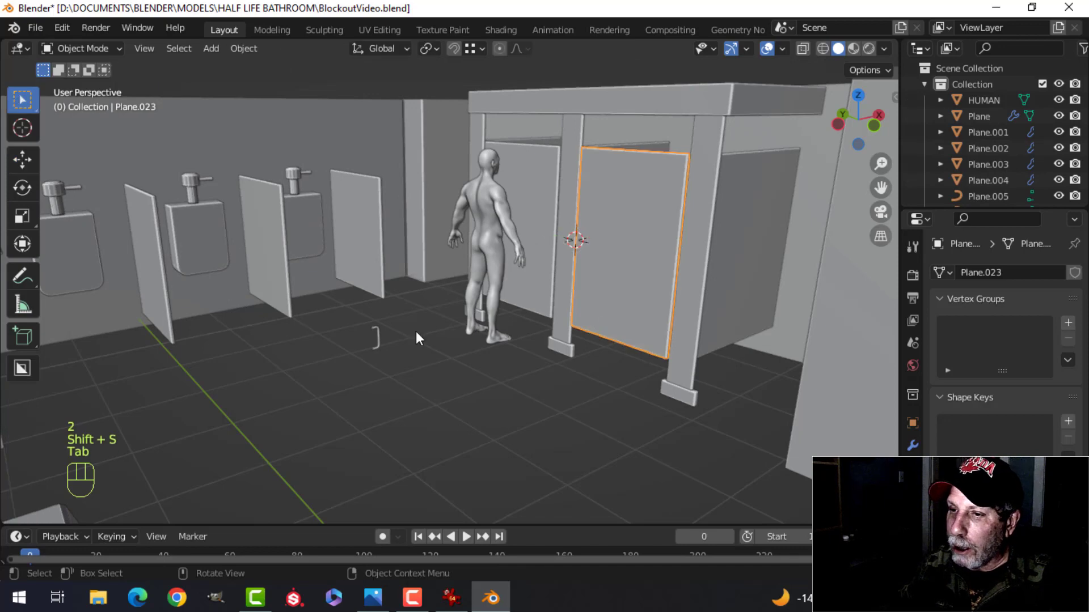
Set the copied handle's origin to the 3D cursor and move its geometry to that origin
click(381, 339)
click(242, 49)
mouse_move(266, 84)
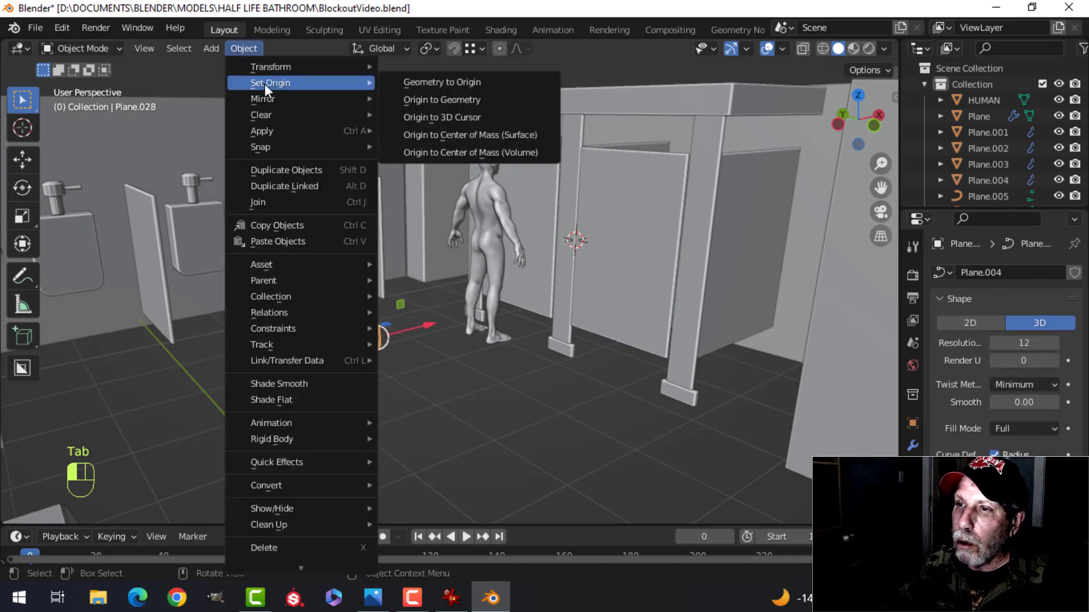
click(423, 116)
click(243, 47)
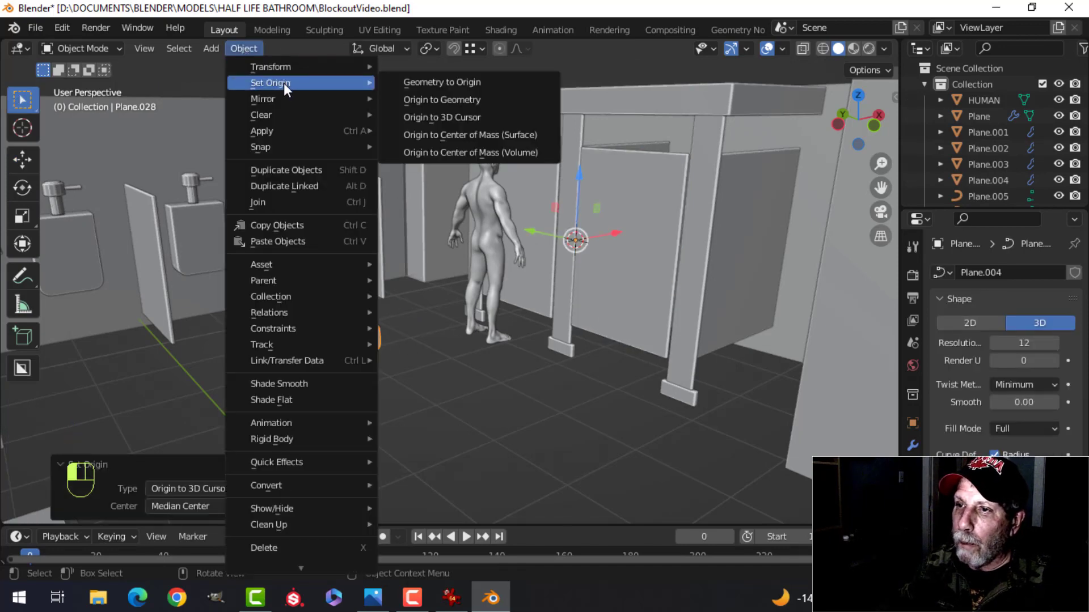
click(431, 77)
Rotate all of the handle's curve geometry 180° around Z in Edit Mode
key(KP_Decimal)
scroll(431, 258, up, 4)
middle_drag(451, 239, 238, 227)
mouse_move(363, 261)
middle_down()
mouse_move(393, 308)
mouse_move(287, 273)
mouse_move(363, 261)
middle_up()
key(Tab)
key(a)
key(r)
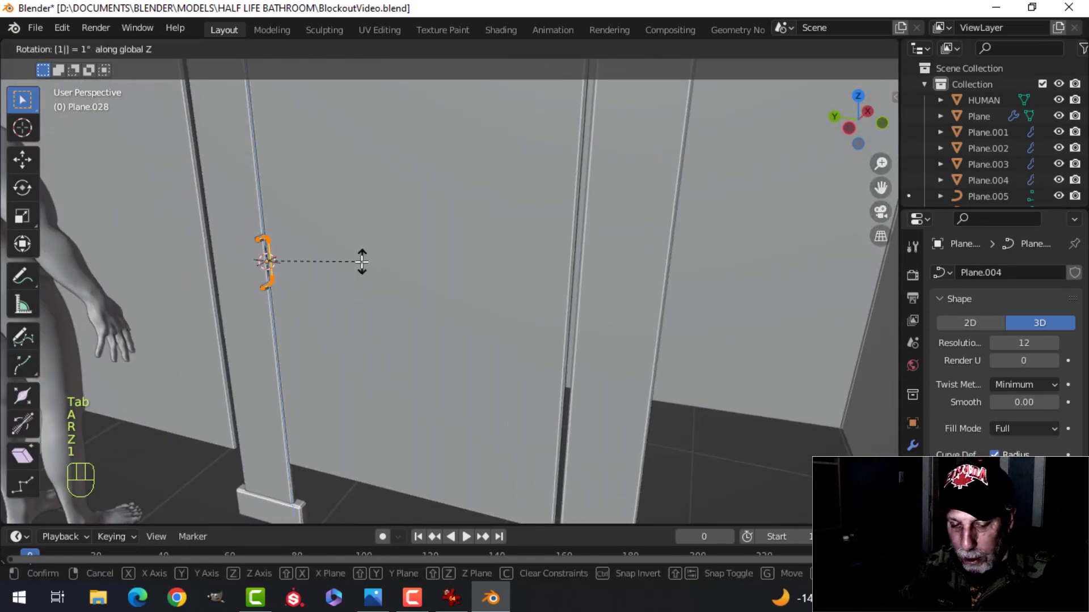
click(361, 261)
middle_drag(335, 262, 346, 274)
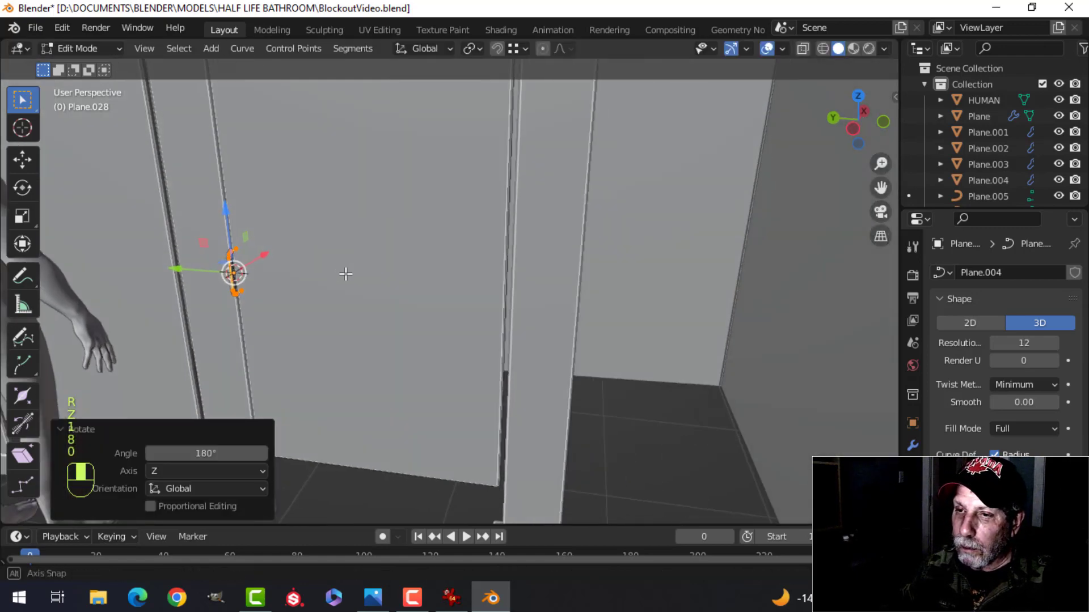
key(Tab)
Move the handle along Y onto the stall door and raise it about 0.12 m
drag(177, 267, 227, 272)
middle_drag(263, 280, 470, 195)
scroll(444, 257, down, 2)
drag(377, 236, 384, 246)
scroll(492, 287, down, 2)
middle_drag(492, 287, 572, 318)
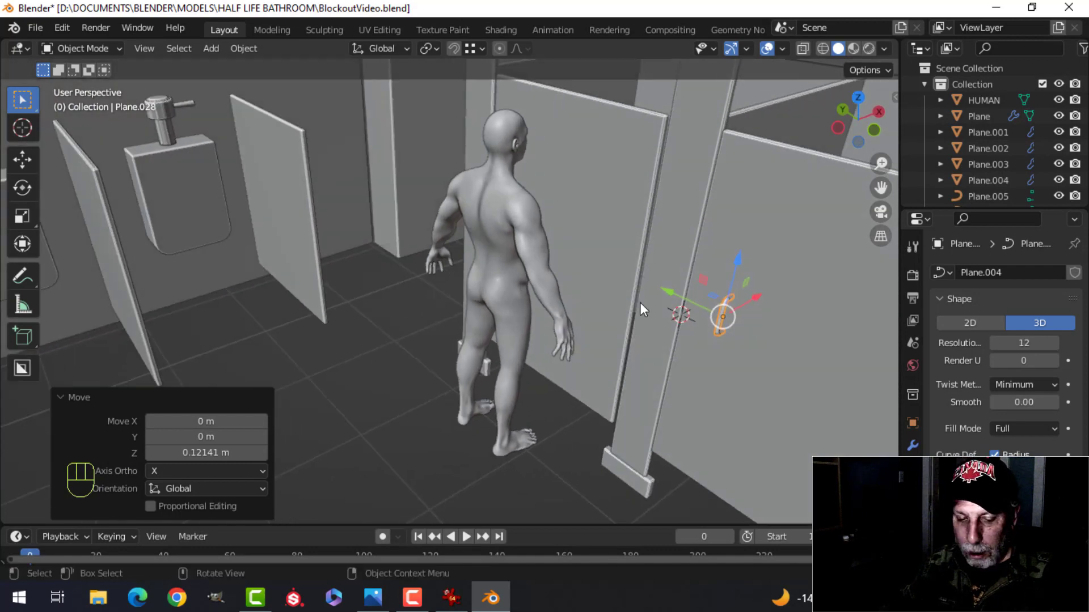
Duplicate the stall door handle along Y to the other stall door, shifting the copy about 0.4 m into place
key(shift+d)
key(y)
click(457, 234)
middle_drag(457, 233, 635, 287)
drag(563, 185, 508, 195)
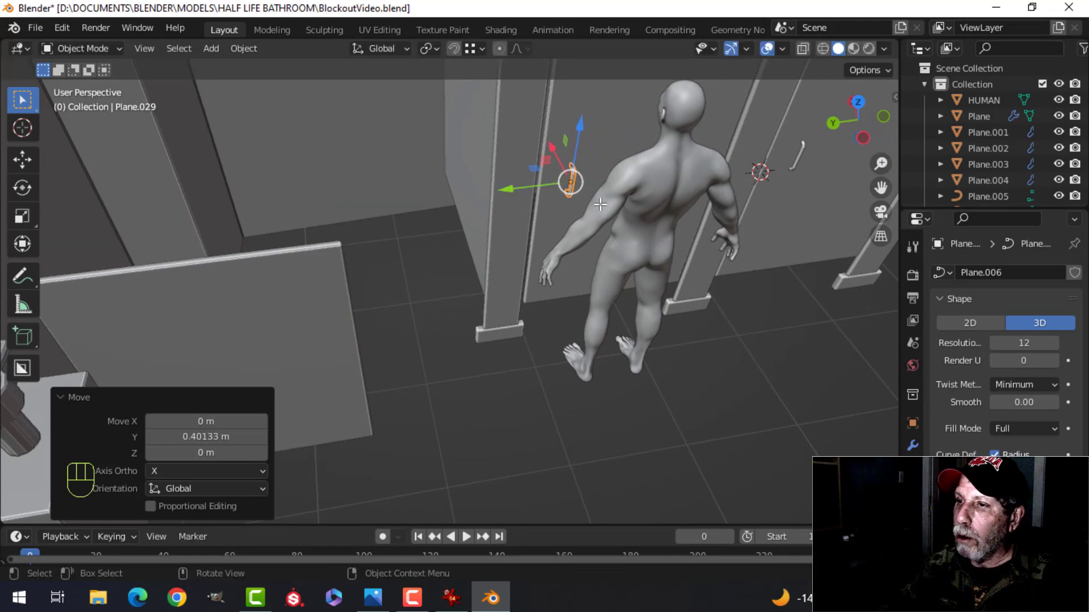
Deselect everything and turn on the Face Orientation overlay to check the normals
scroll(600, 206, down, 5)
key(Tab)
key(alt+a)
key(Tab)
key(alt+a)
middle_drag(641, 253, 652, 147)
click(780, 51)
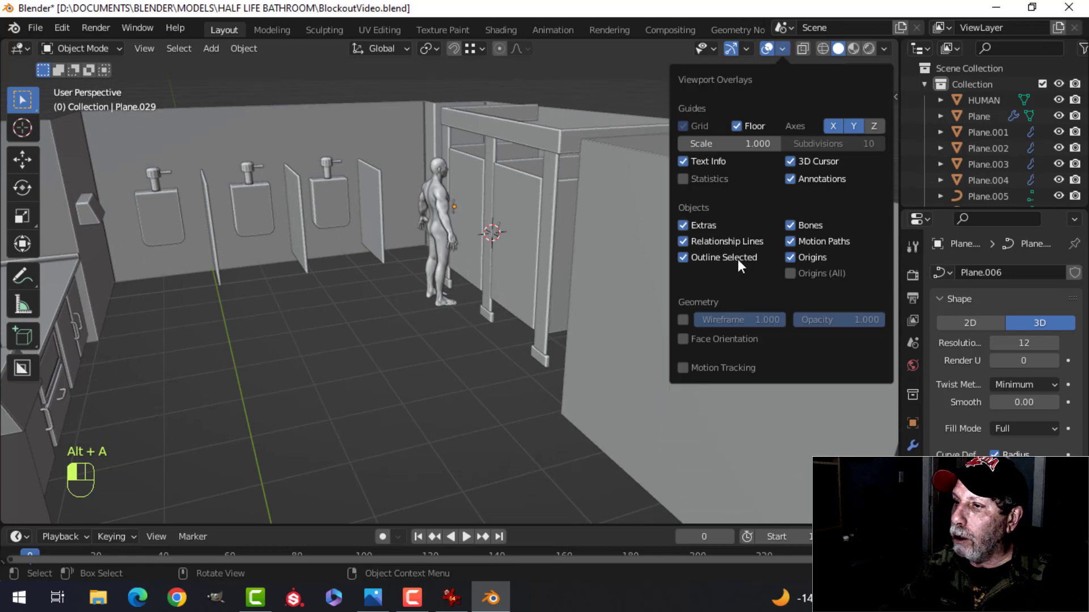
click(725, 333)
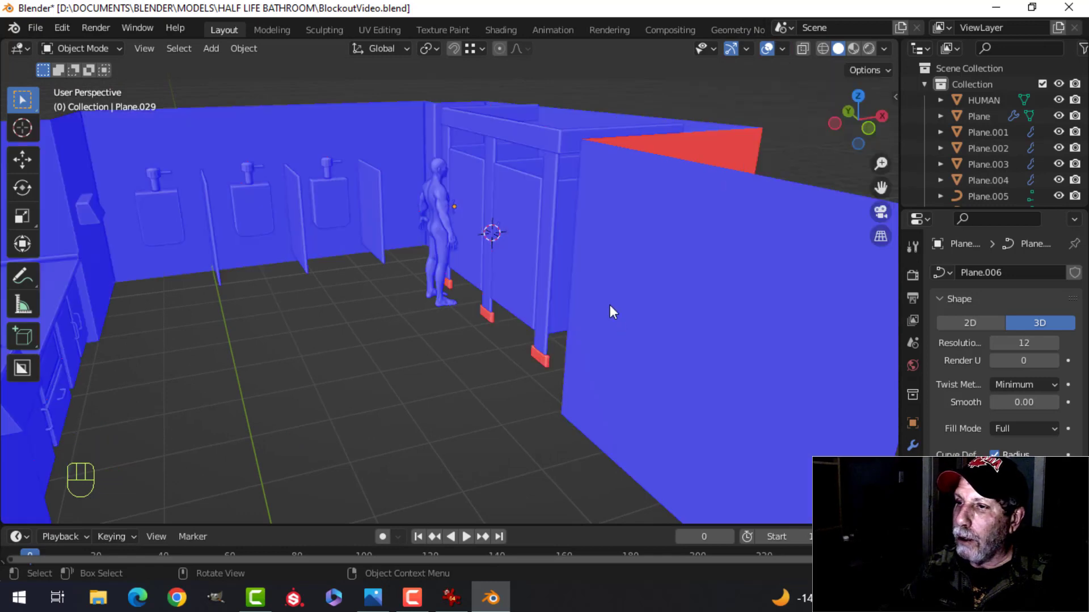
Recalculate the normals of the nearest stall post's foot to the outside
click(543, 361)
key(Tab)
key(a)
key(alt+n)
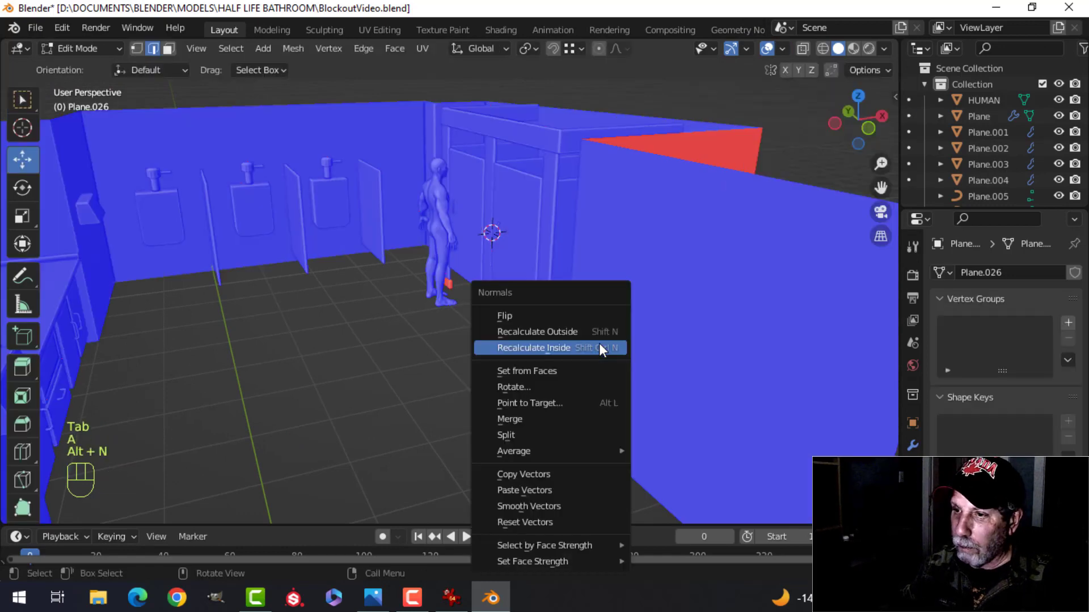
click(578, 330)
key(alt+a)
key(Tab)
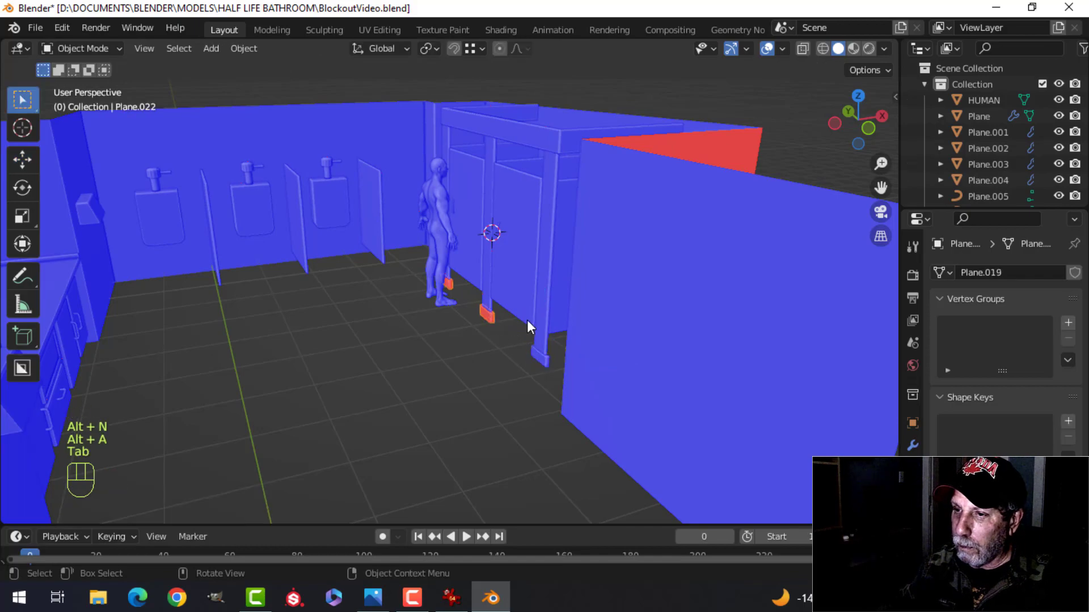
Recalculate the normals of the two remaining red stall feet to the outside and deselect everything
key(Tab)
key(a)
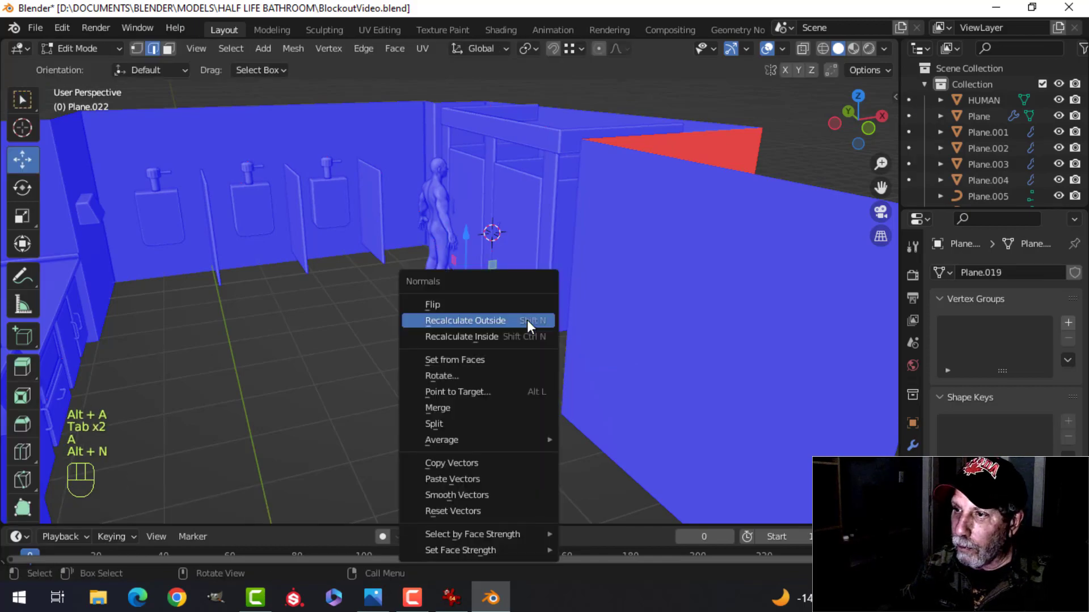
click(526, 320)
key(alt+a)
key(Tab)
key(alt+a)
Check the room's face orientation from outside the walls and turn off the Face Orientation overlay
middle_drag(554, 233, 732, 207)
click(784, 50)
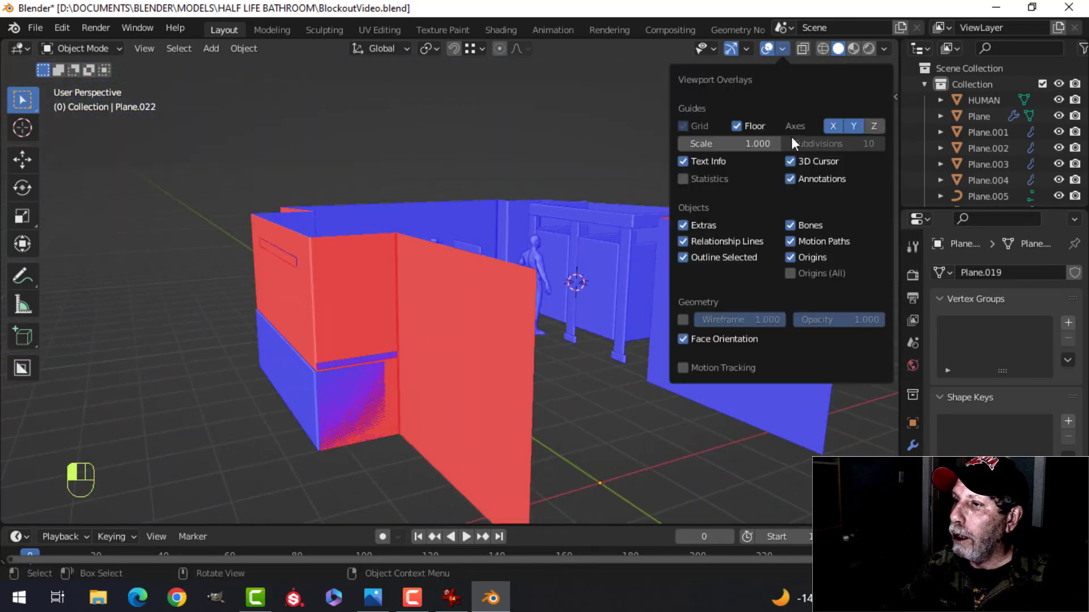
click(731, 338)
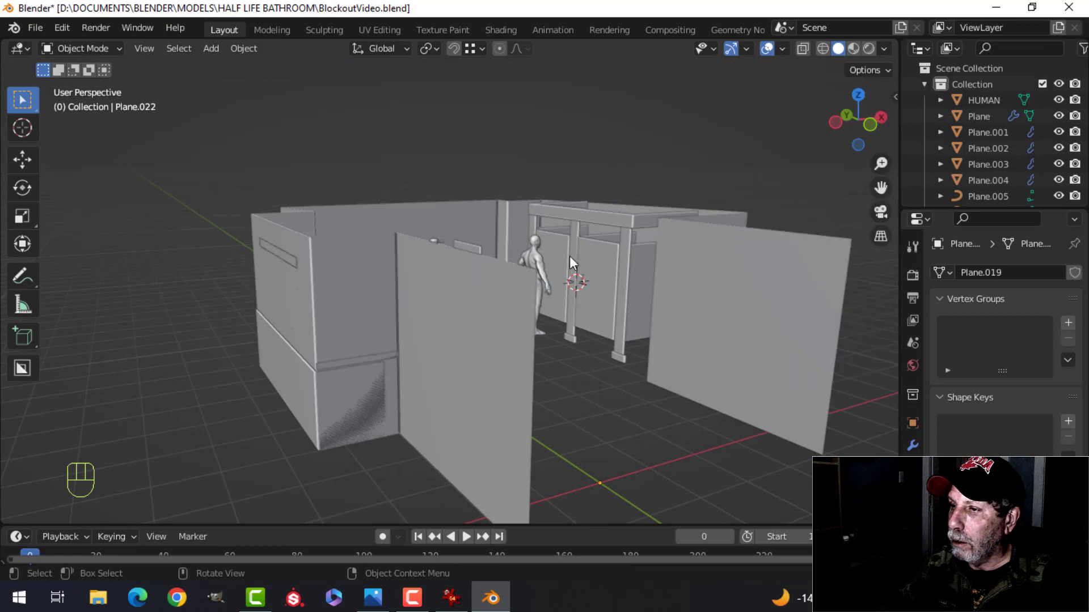
Set the viewport shading cavity type to Both, with world space ridge 1.795 and valley 1.886
scroll(732, 250, up, 5)
scroll(681, 253, down, 6)
click(884, 49)
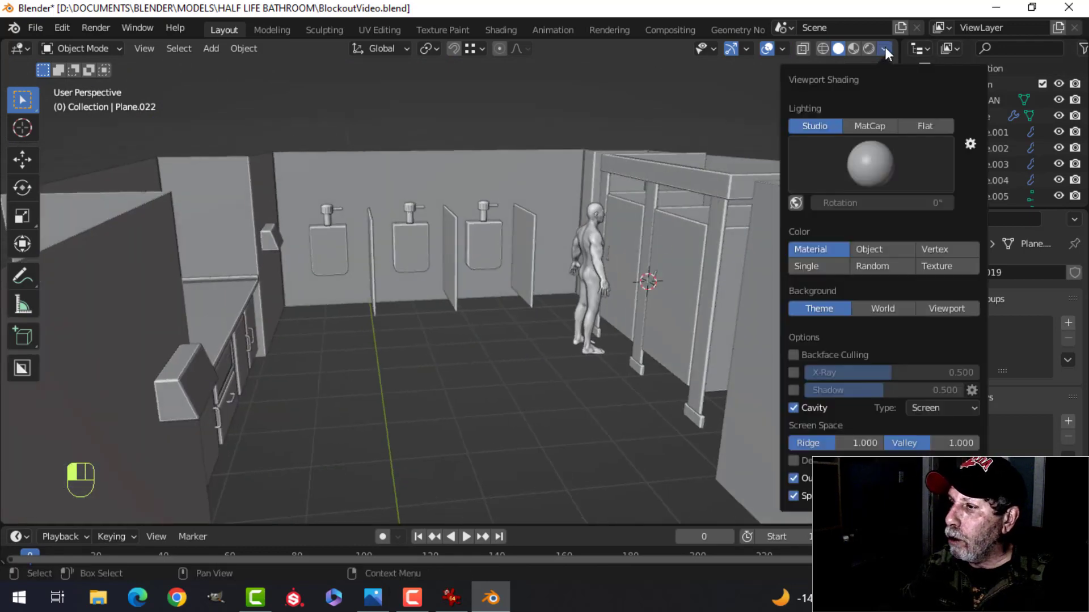
click(940, 405)
click(941, 442)
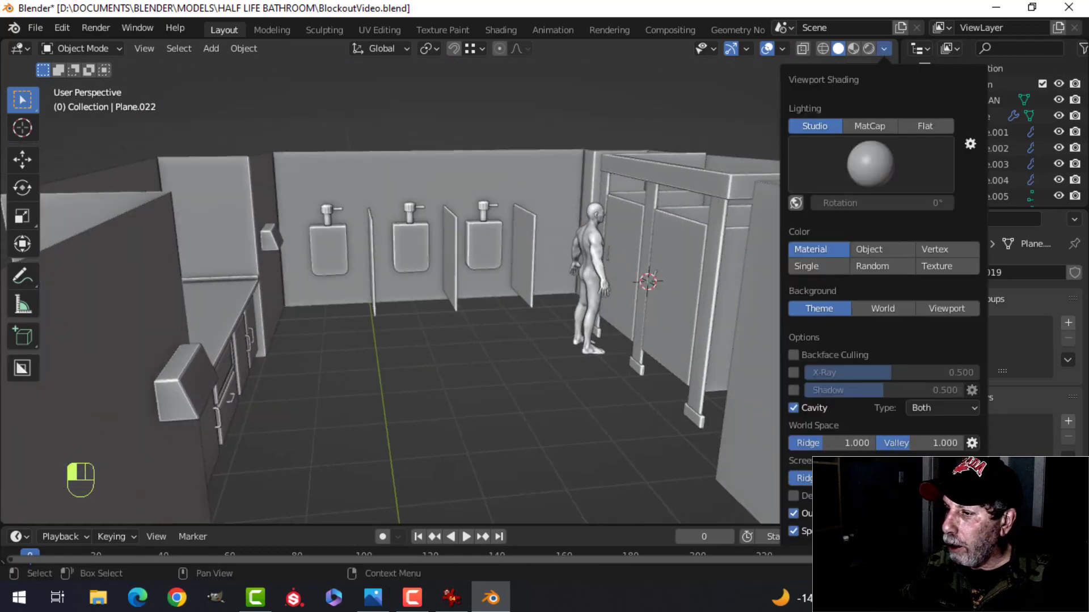
drag(822, 443, 937, 445)
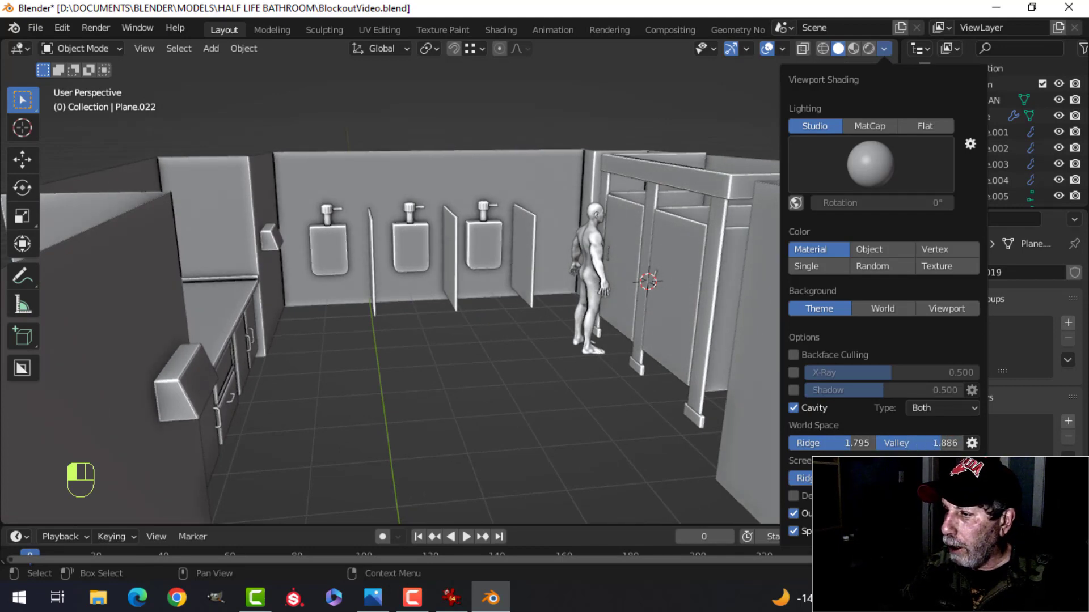
Hide the human reference figure standing beside the stalls
click(602, 242)
key(h)
mouse_move(648, 235)
middle_down()
mouse_move(618, 257)
mouse_move(545, 207)
middle_up()
scroll(618, 256, up, 1)
scroll(595, 185, down, 2)
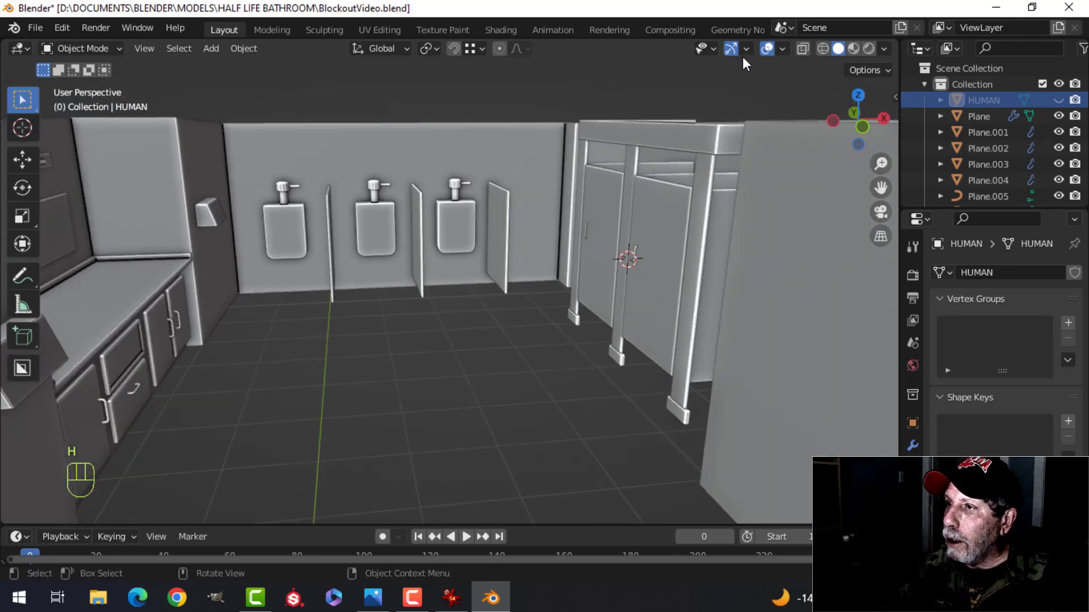
Add a 2 m mesh plane for the floor and switch to the front view
scroll(598, 166, down, 2)
shift+middle_drag(598, 166, 559, 227)
key(shift+a)
mouse_move(486, 196)
click(584, 199)
scroll(563, 202, down, 4)
scroll(615, 209, up, 1)
key(KP_1)
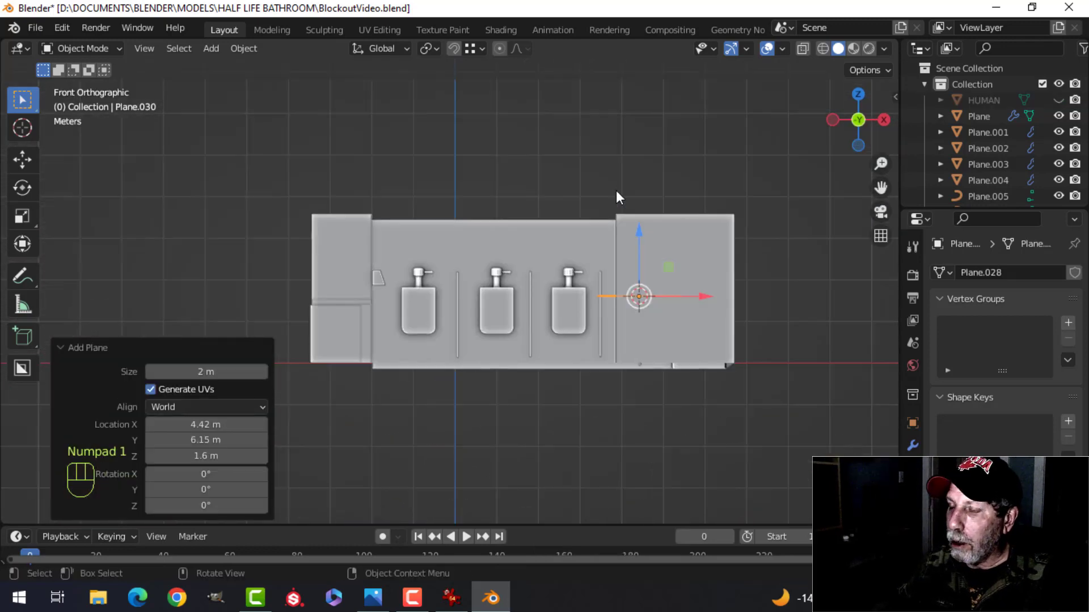
Move the new plane's geometry to the base of the room and scale it by 4.5 in Edit Mode
key(Tab)
key(a)
key(g)
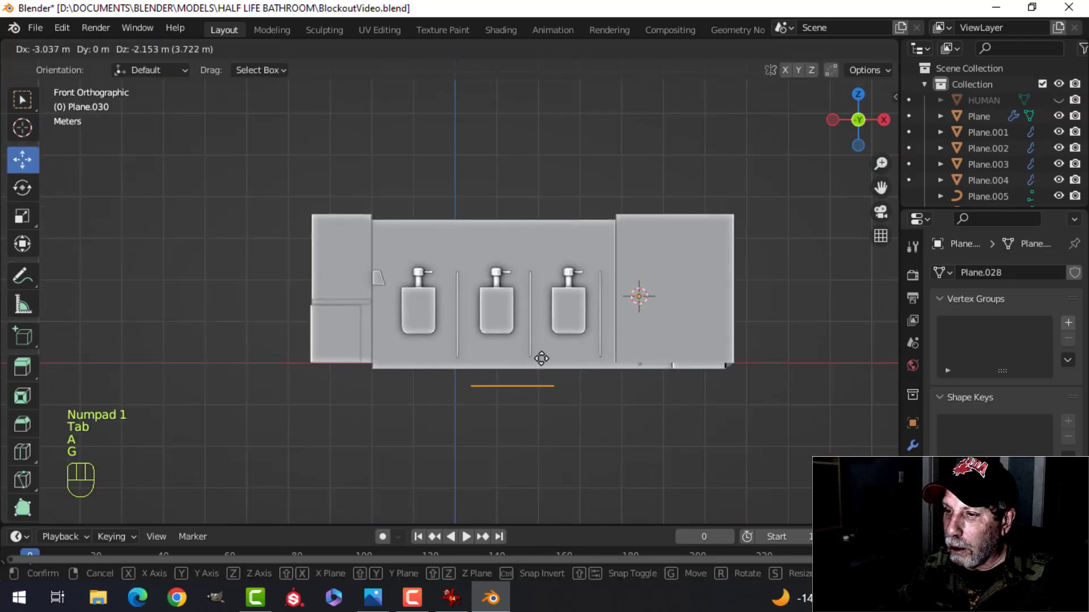
click(541, 341)
key(s)
click(2, 332)
Extend the floor plane's stall-side edge past the outer wall and its front edge past the front walls
middle_drag(669, 306, 506, 280)
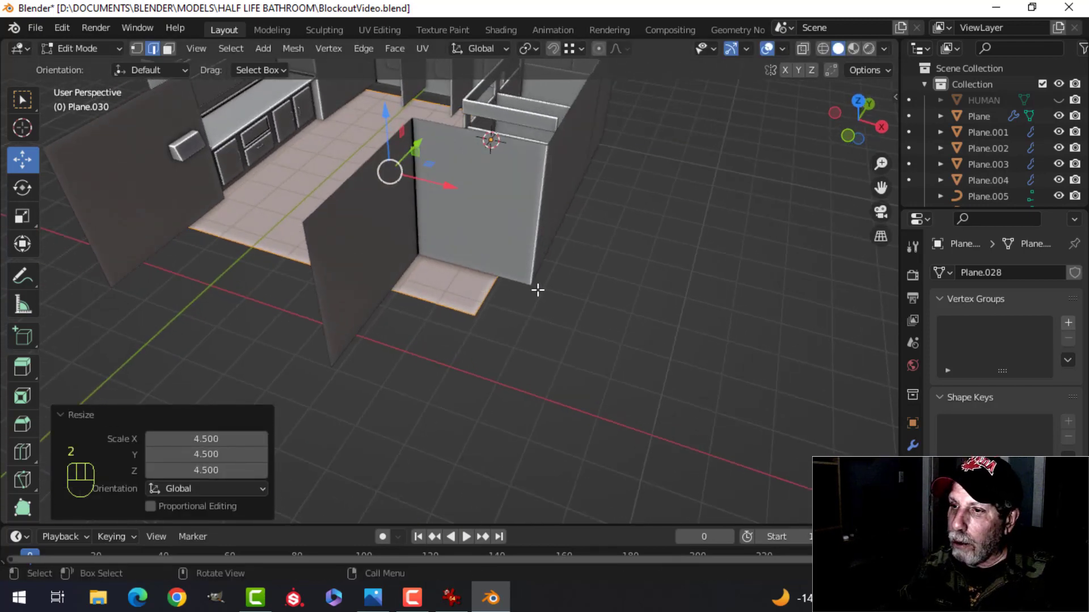
click(550, 273)
ctrl+drag(593, 225, 543, 287)
middle_drag(605, 244, 403, 301)
key(alt+a)
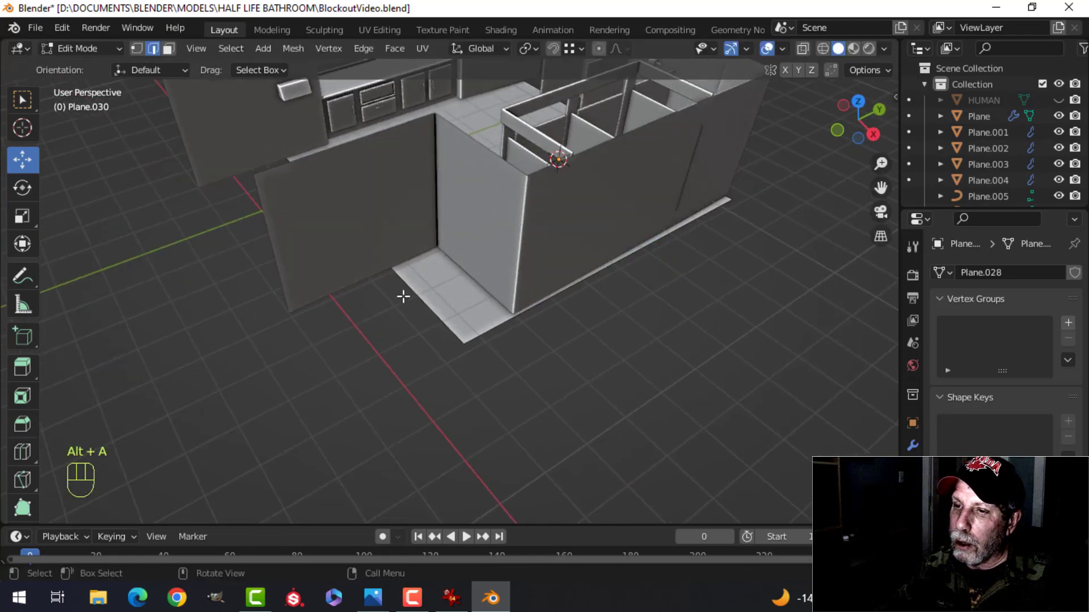
ctrl+drag(416, 203, 289, 302)
middle_drag(152, 273, 430, 173)
key(alt+a)
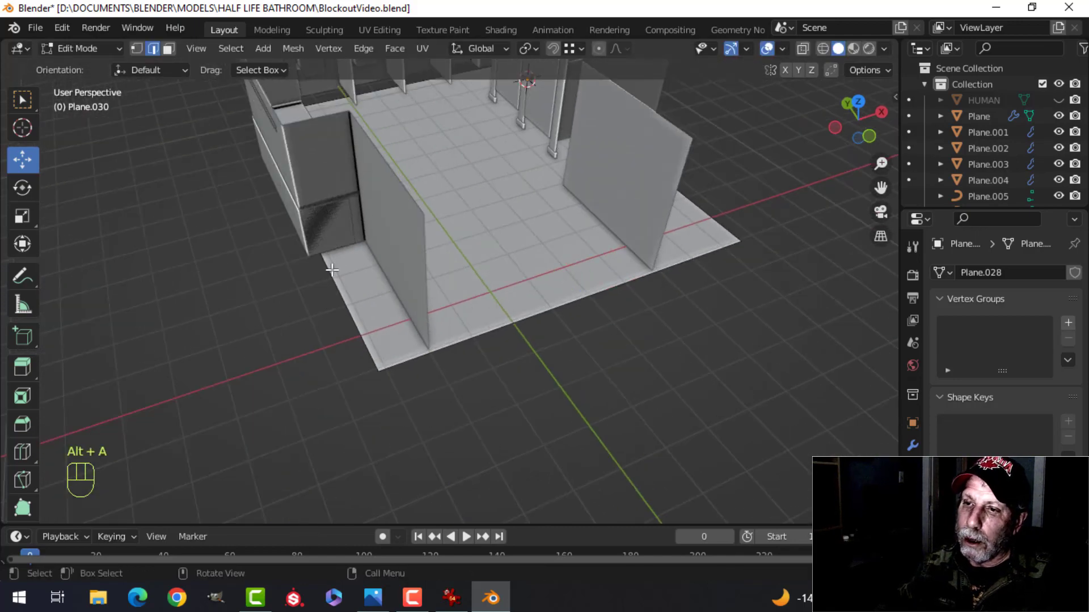
Extend the floor's sink-side edge to the outer wall and its back edge to the rear wall, then leave Edit Mode
alt+shift+click(333, 265)
drag(365, 202, 320, 244)
middle_drag(309, 145, 401, 226)
key(alt+a)
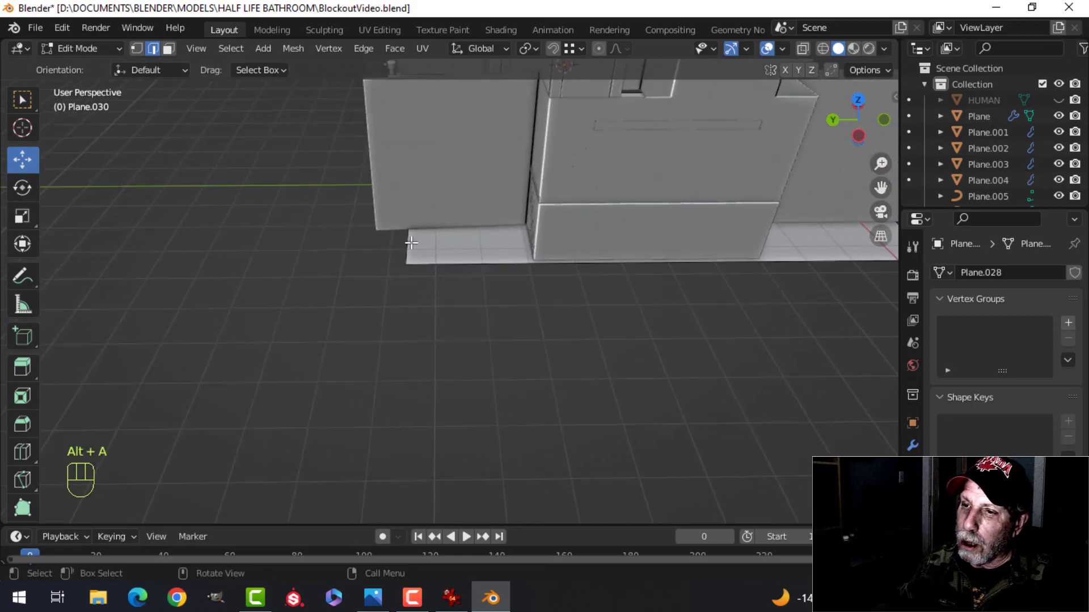
drag(357, 161, 365, 221)
key(alt+a)
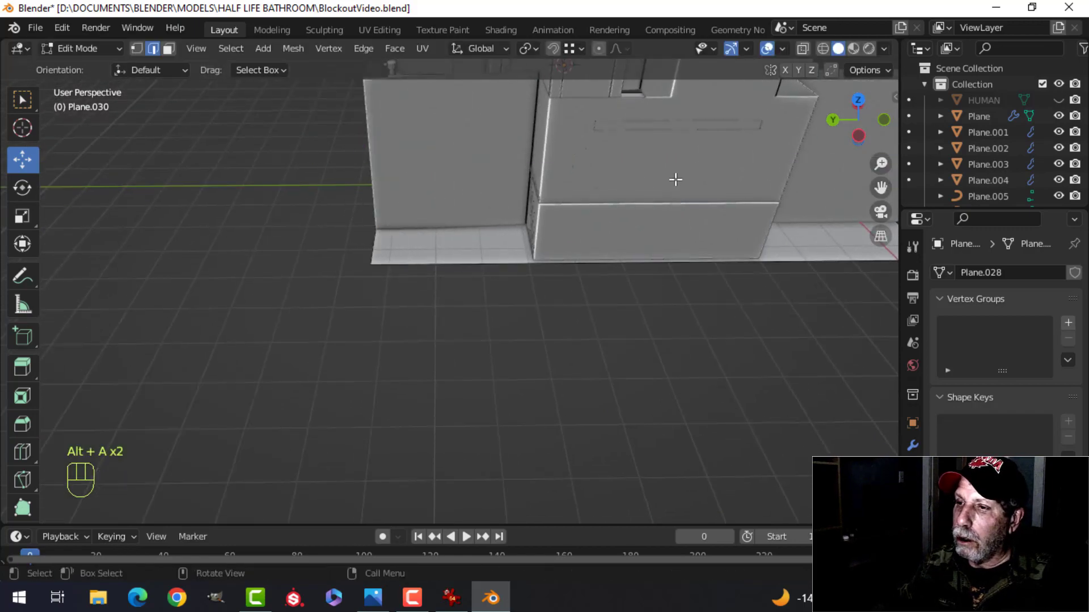
middle_drag(695, 170, 560, 184)
key(Tab)
scroll(567, 190, down, 5)
key(alt+a)
middle_drag(606, 219, 571, 193)
Turn off the viewport gizmos and overlays for a clean view, keeping Face Orientation disabled
click(732, 51)
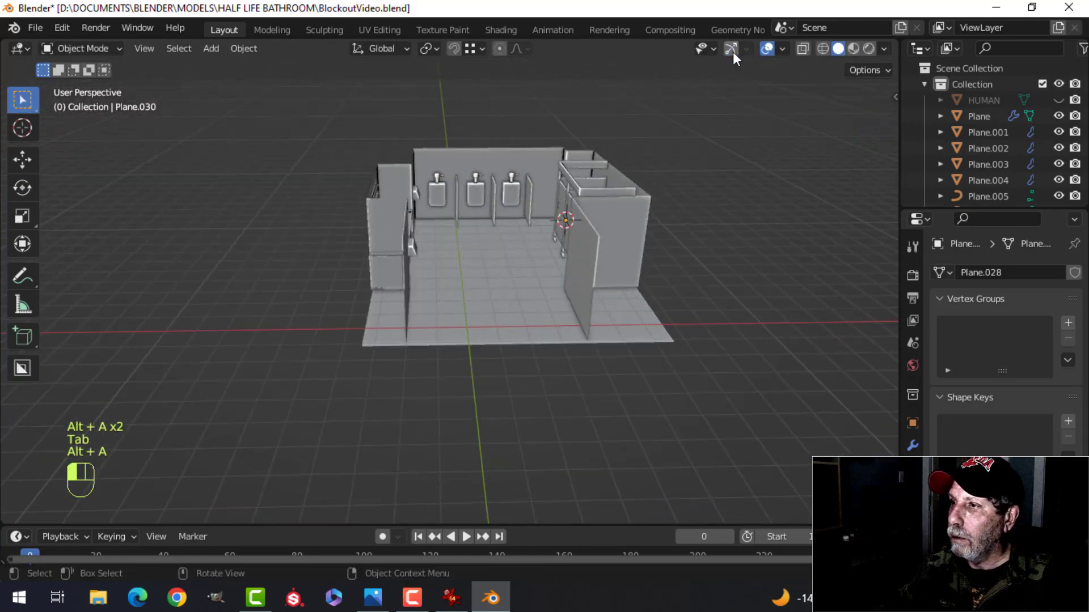
click(764, 50)
click(769, 50)
click(783, 50)
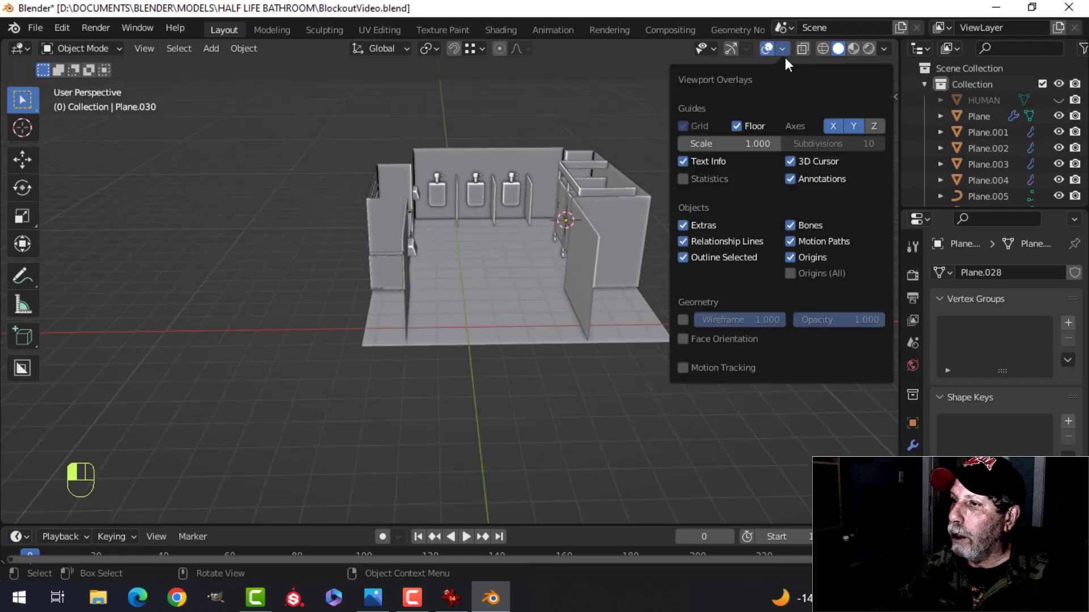
click(736, 340)
click(735, 338)
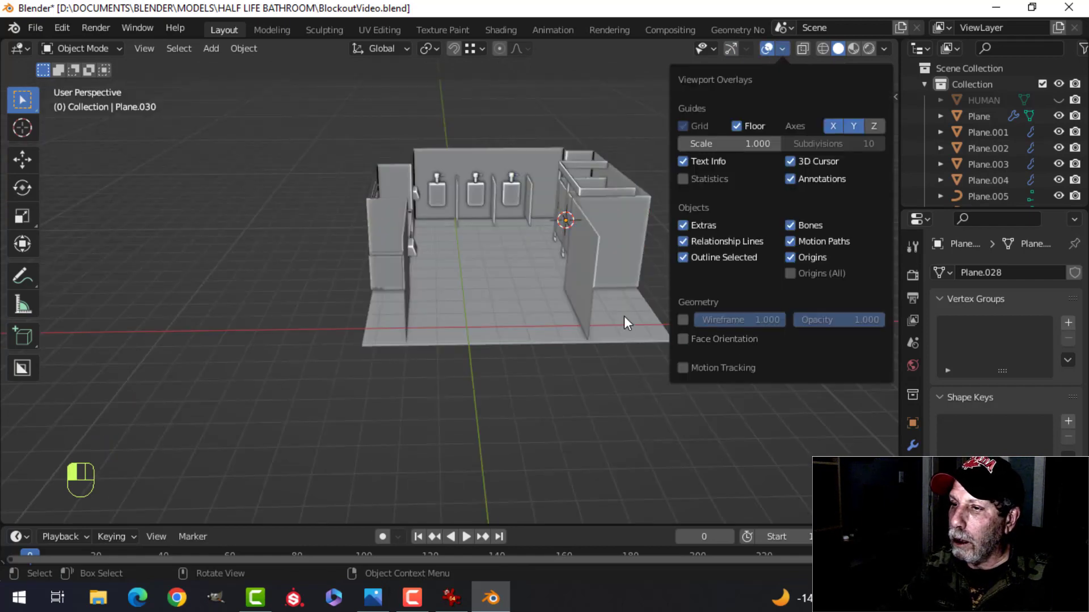
click(767, 49)
Examine the blocked-out bathroom interior, including the urinals, stalls and sink cabinets
scroll(601, 226, up, 6)
shift+middle_drag(589, 241, 540, 234)
scroll(540, 234, down, 5)
shift+middle_drag(532, 176, 578, 275)
scroll(593, 273, up, 4)
scroll(577, 272, down, 2)
middle_drag(577, 274, 573, 263)
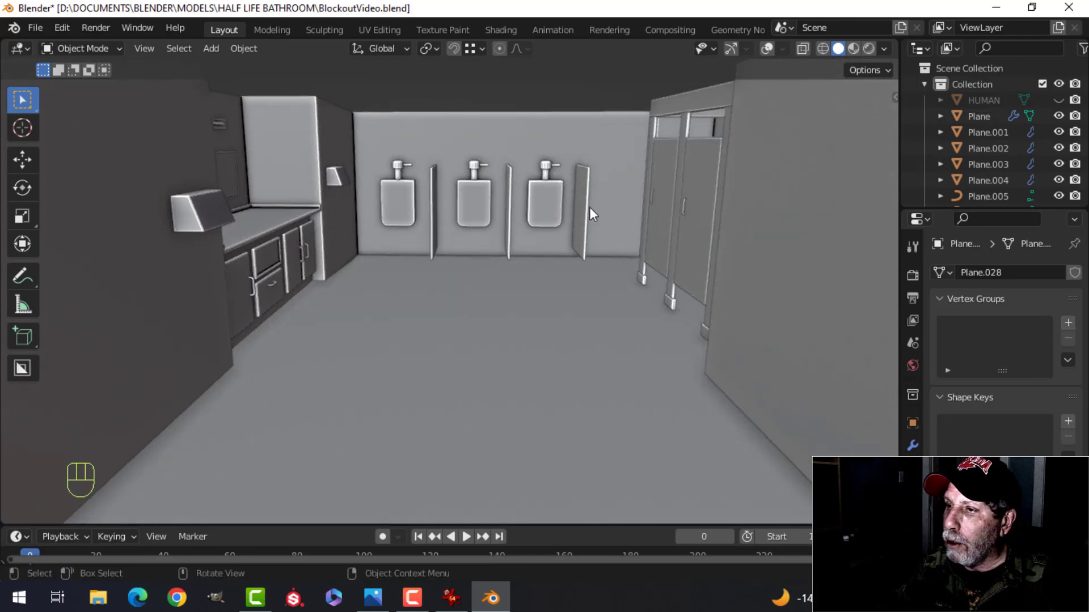
middle_drag(431, 299, 379, 274)
scroll(396, 294, up, 2)
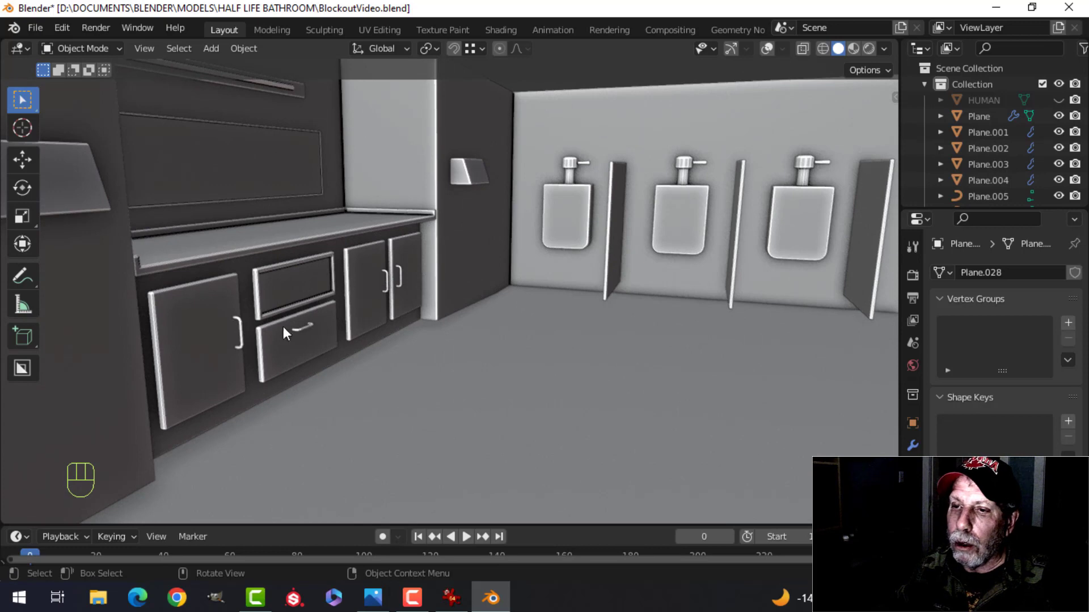
Review the room layout from the sink counter across the urinal wall to the toilet stalls
scroll(326, 289, down, 2)
middle_drag(321, 288, 335, 278)
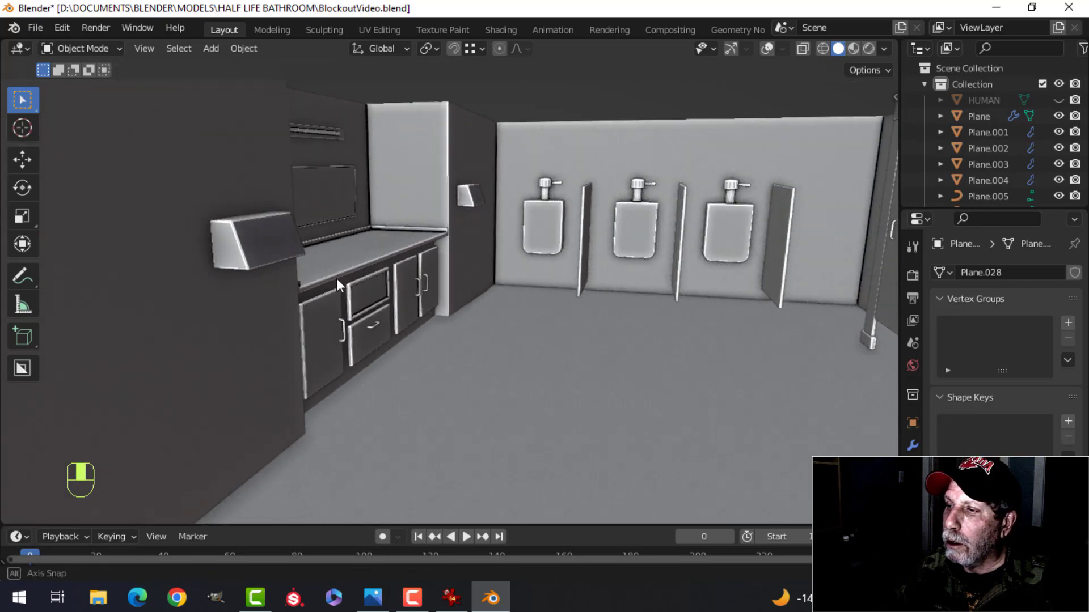
shift+middle_drag(495, 257, 417, 262)
shift+middle_drag(597, 248, 575, 238)
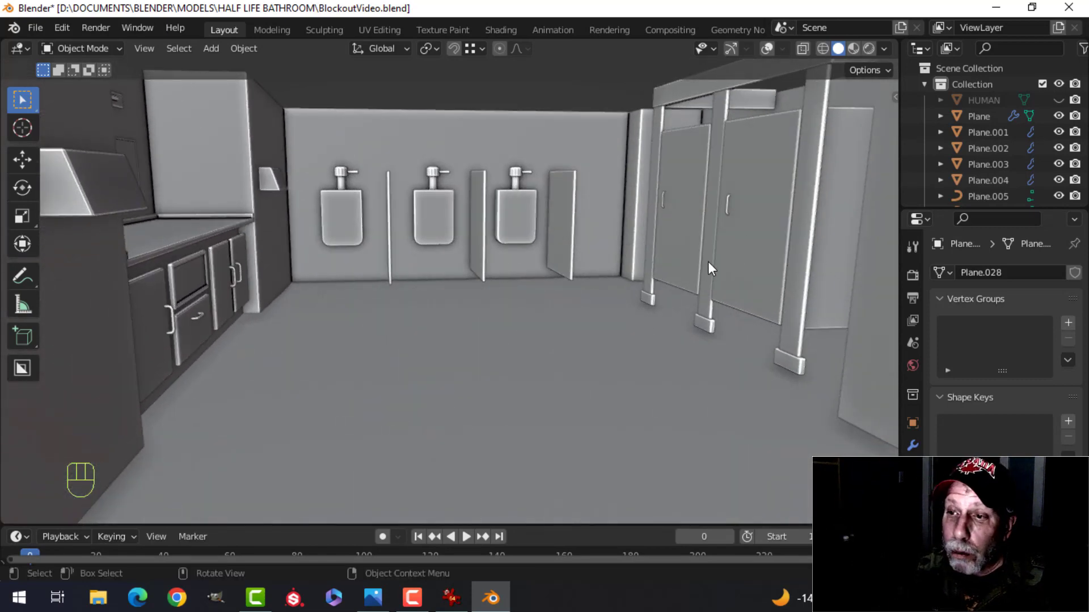
scroll(521, 255, down, 1)
shift+middle_drag(403, 249, 466, 257)
middle_drag(466, 256, 428, 255)
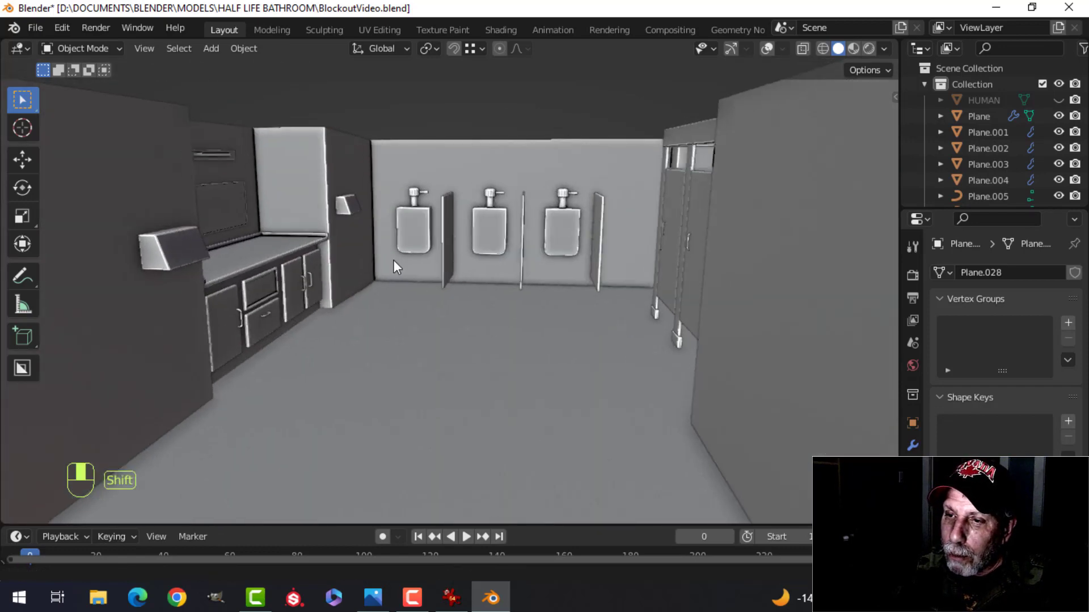
Inspect the sink cabinets, wall-mounted boxes, urinal dividers and stall doors up close, finishing with an overall view of the room
shift+middle_drag(360, 254, 482, 267)
scroll(491, 270, up, 2)
middle_drag(550, 269, 515, 270)
shift+middle_drag(442, 307, 471, 303)
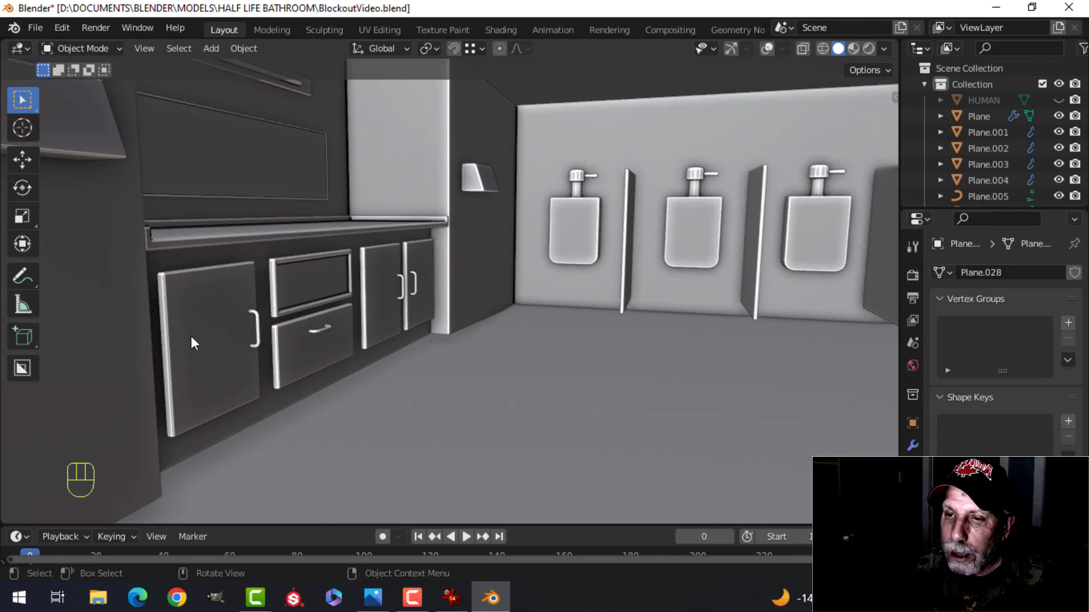
scroll(165, 244, down, 2)
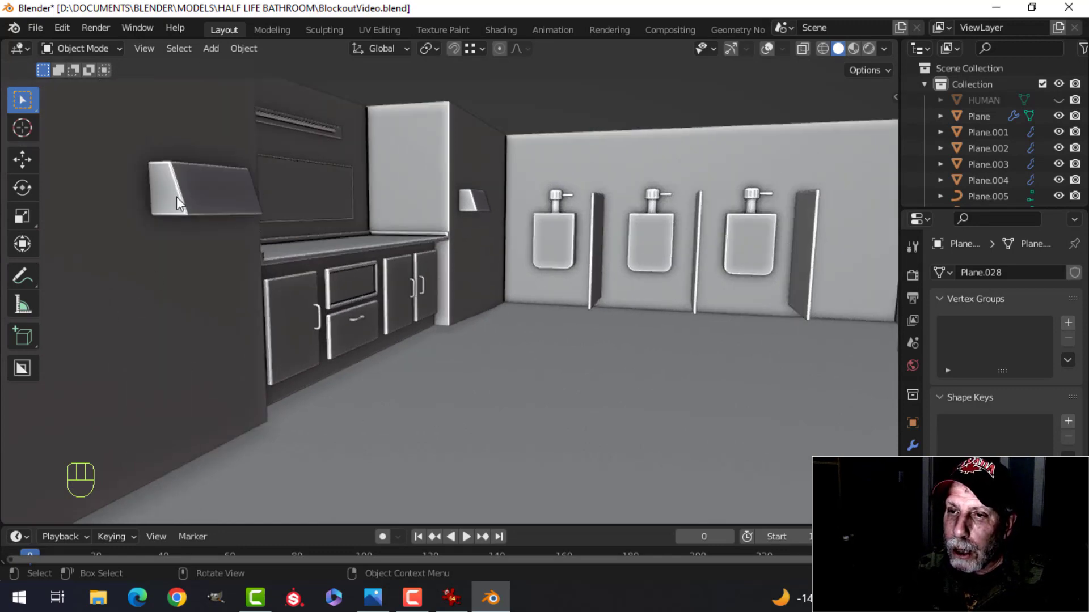
scroll(440, 250, up, 2)
shift+middle_drag(441, 251, 340, 293)
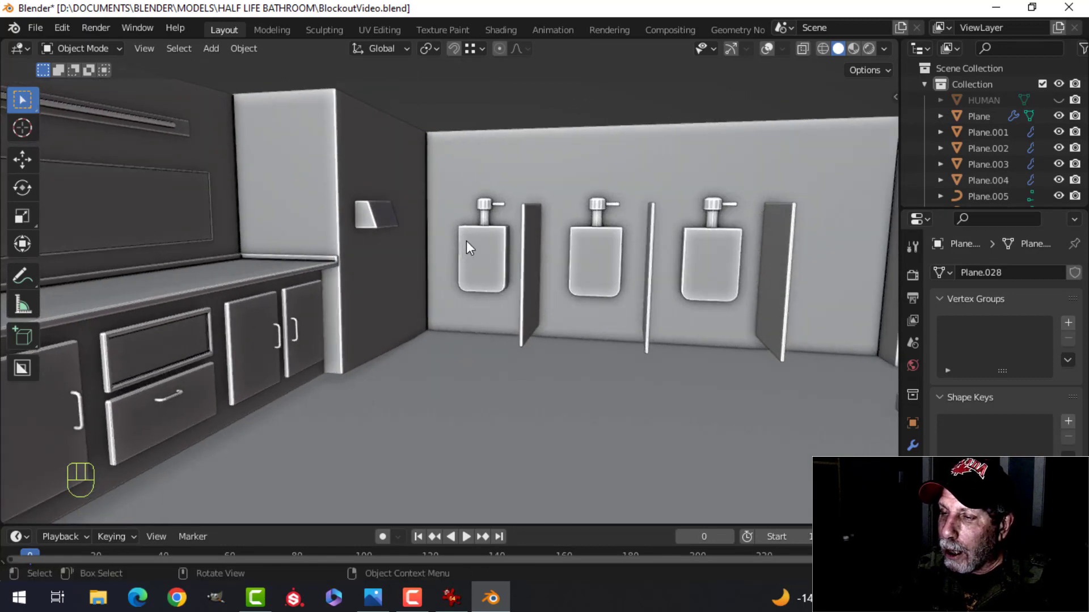
scroll(528, 258, down, 2)
shift+middle_drag(529, 257, 573, 298)
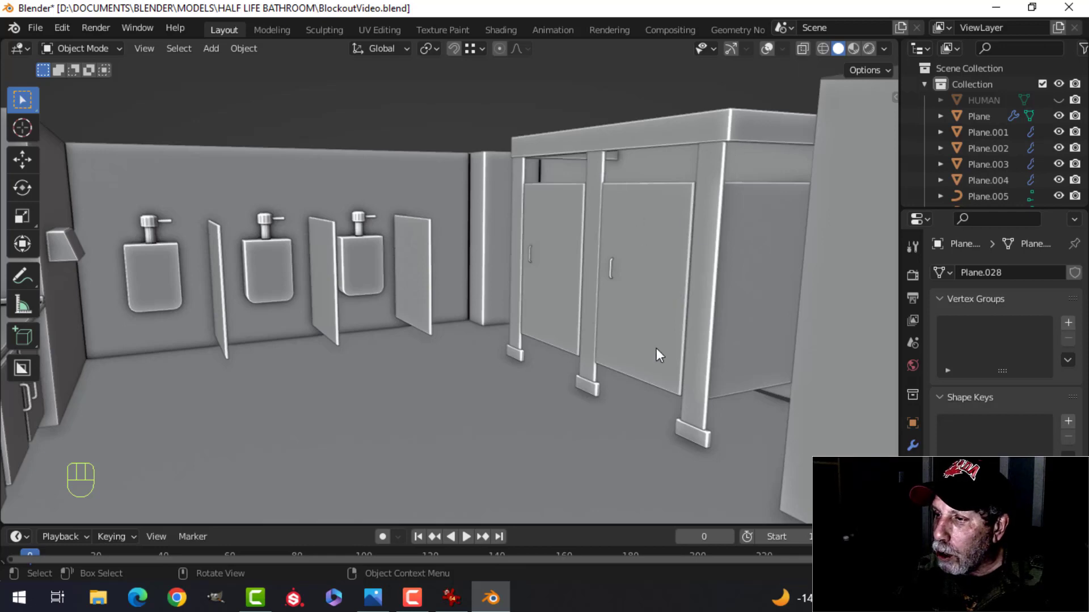
scroll(658, 296, up, 2)
middle_drag(614, 304, 506, 321)
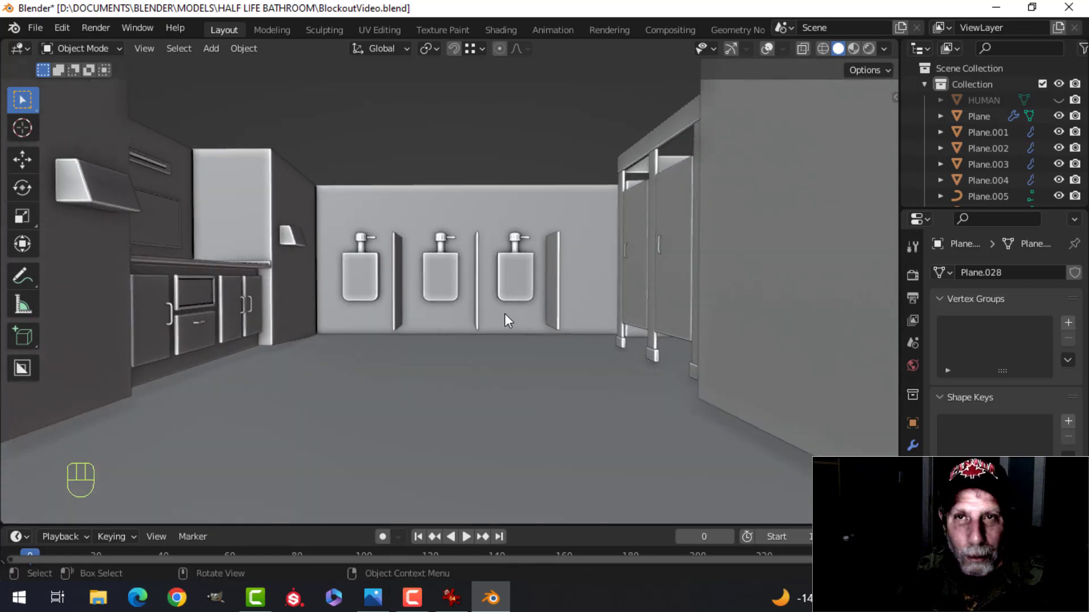